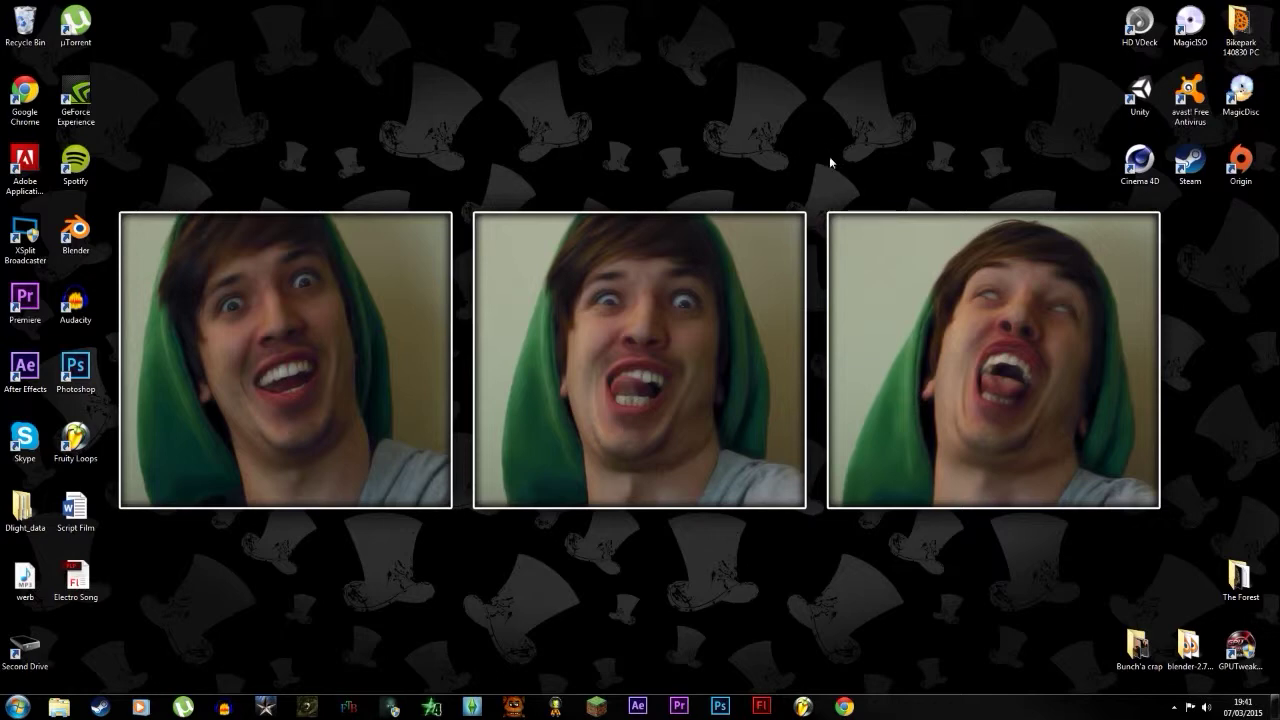
Launch FL Studio and open the Kick channel's settings from the step sequencer.
click(812, 707)
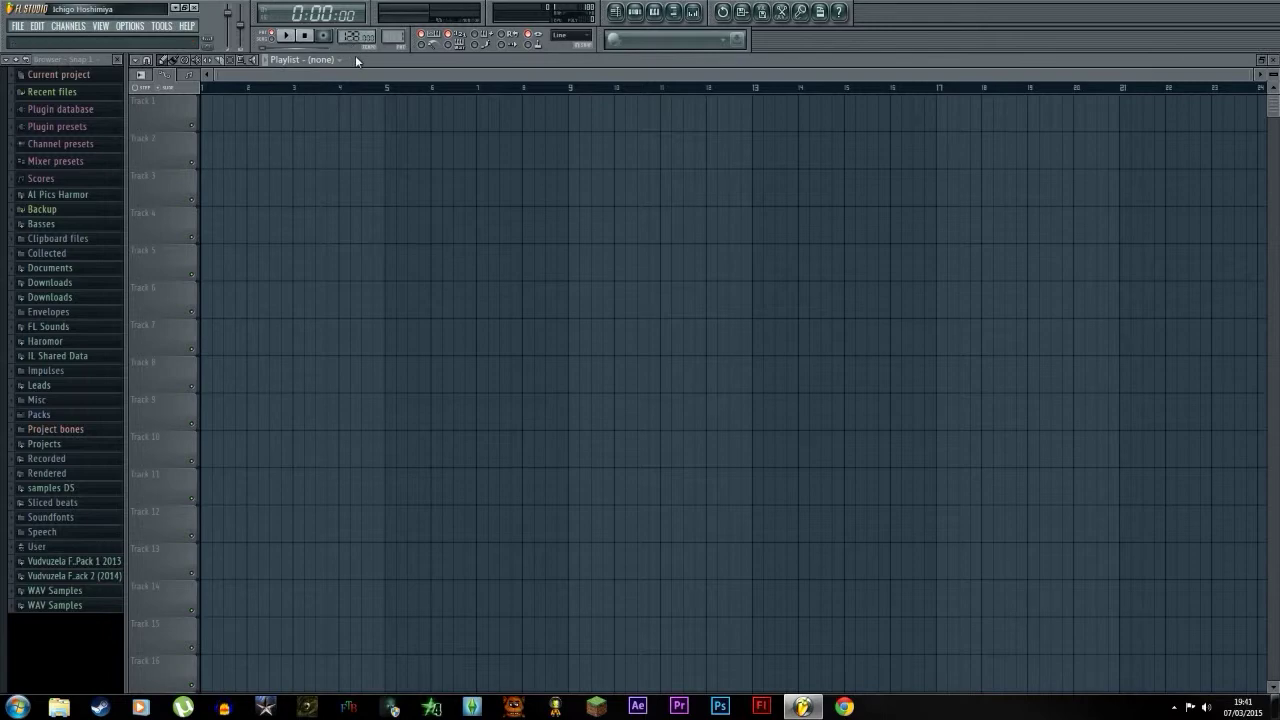
click(636, 12)
drag(522, 118, 520, 238)
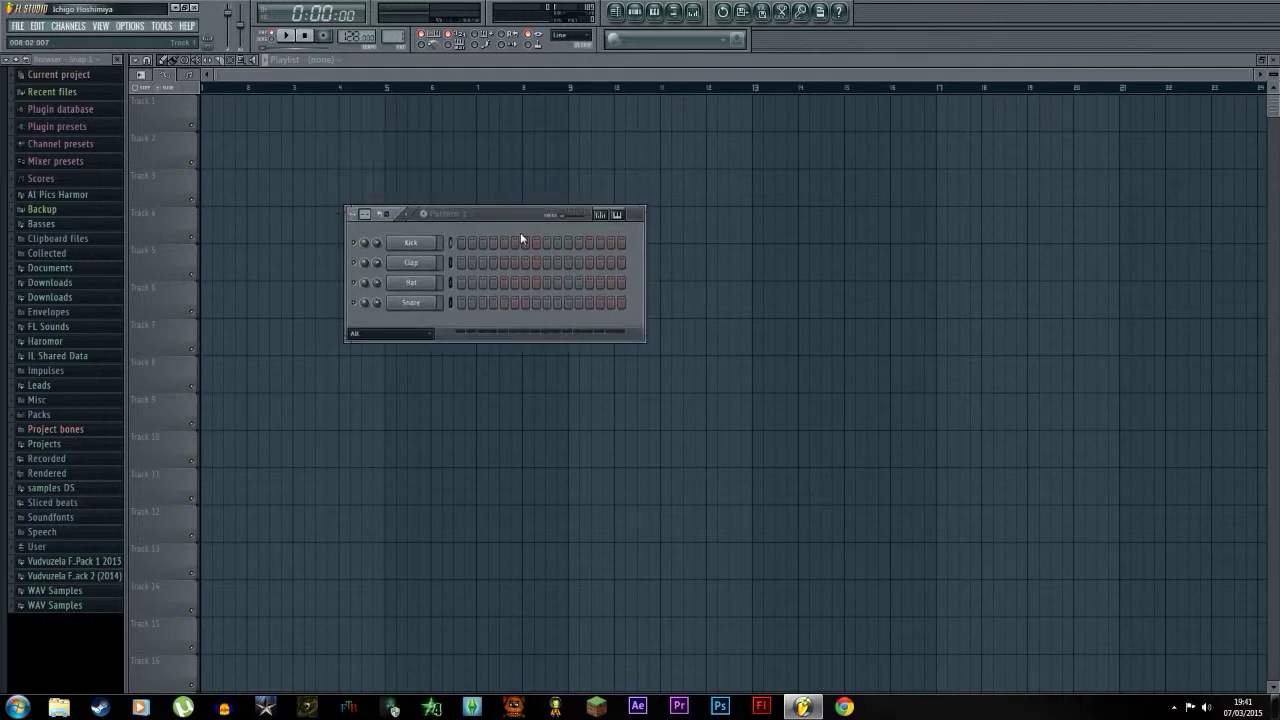
click(418, 244)
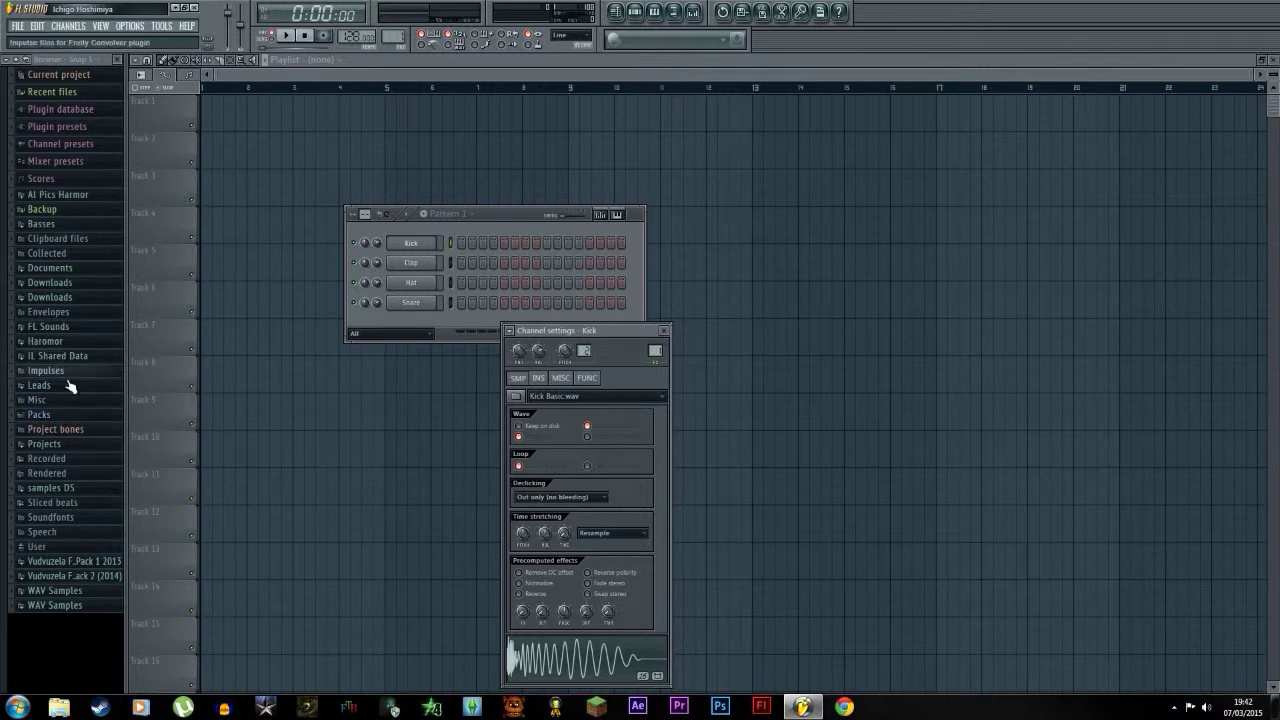
Browse the sample packs to the Kicks folder under Drums and preview Grv Kick 03.
click(40, 414)
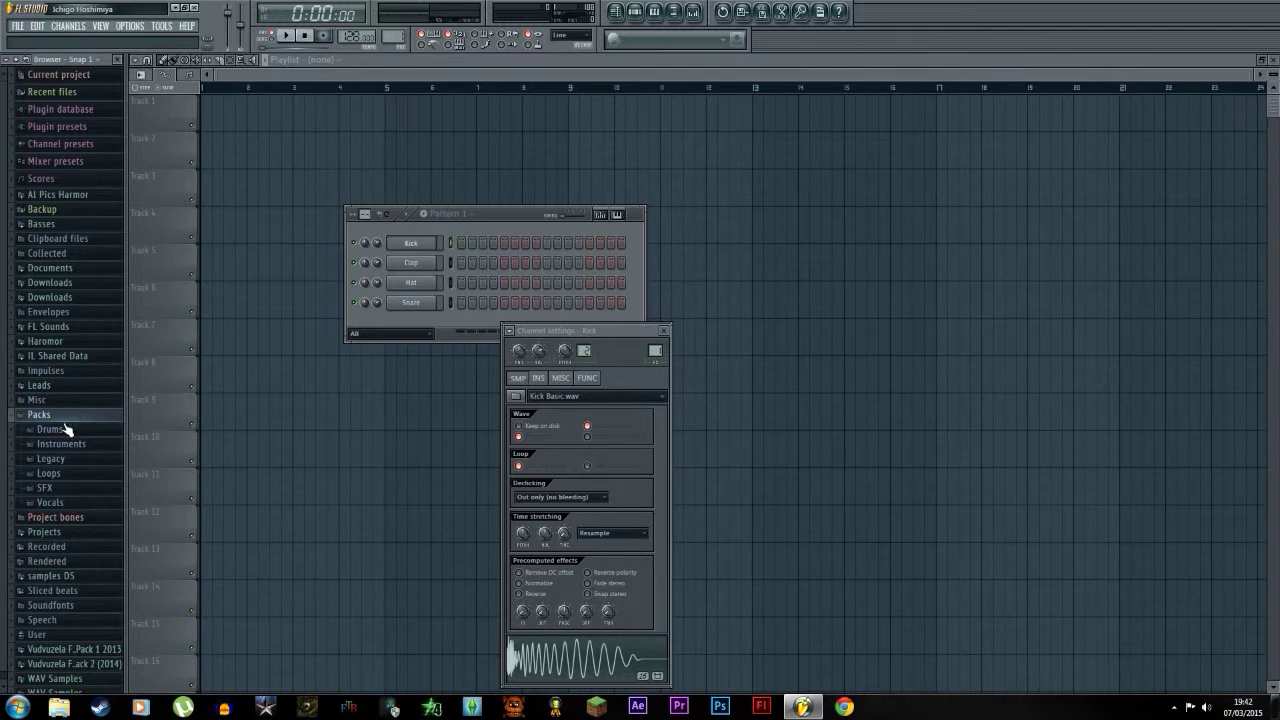
click(60, 429)
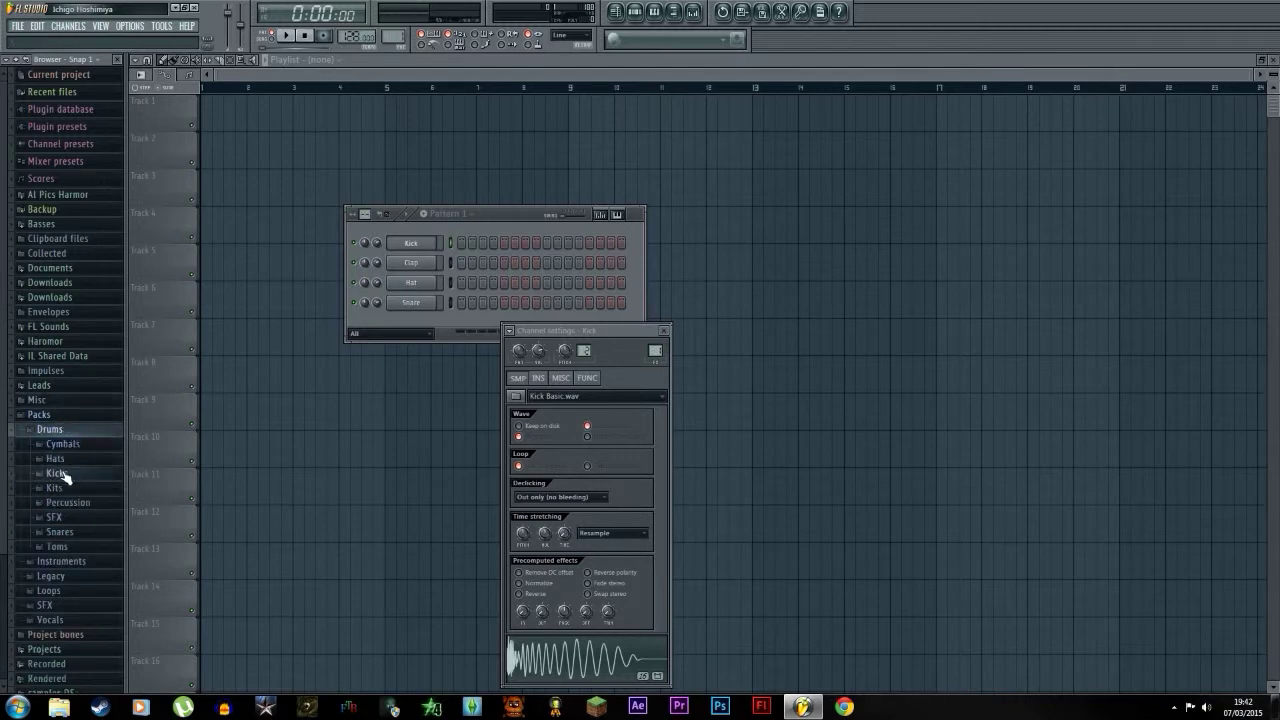
click(57, 473)
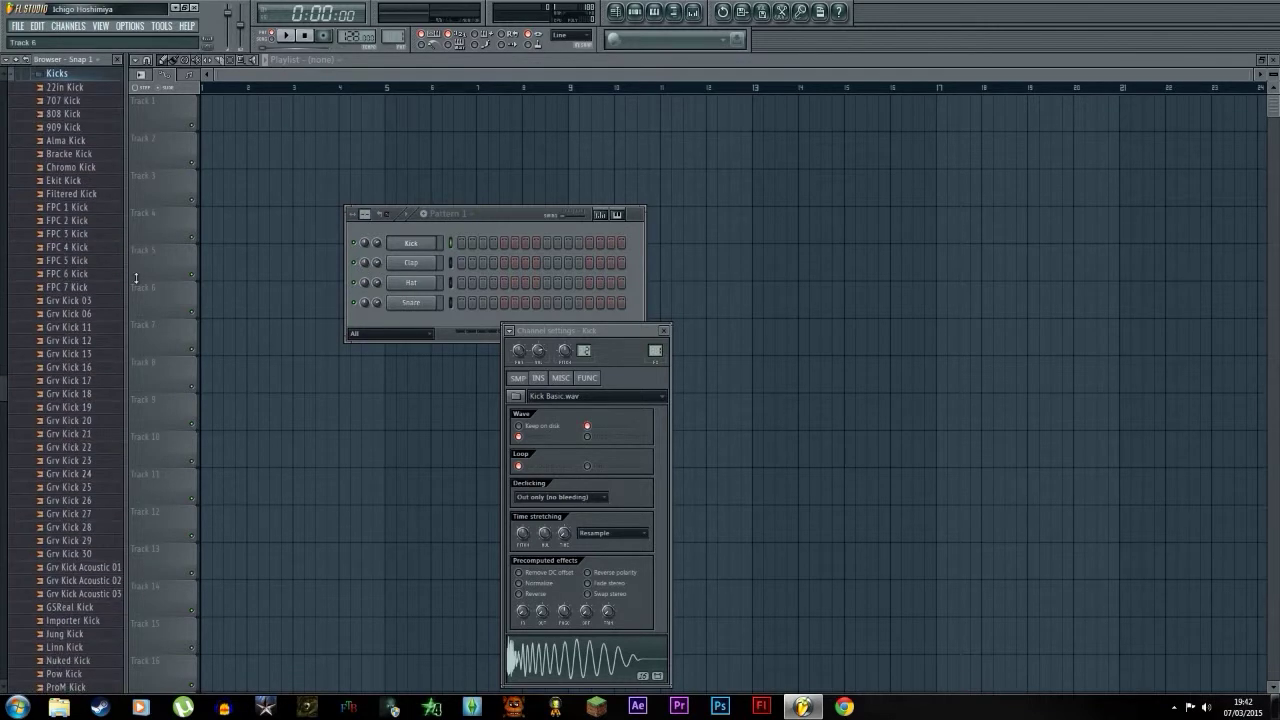
click(72, 302)
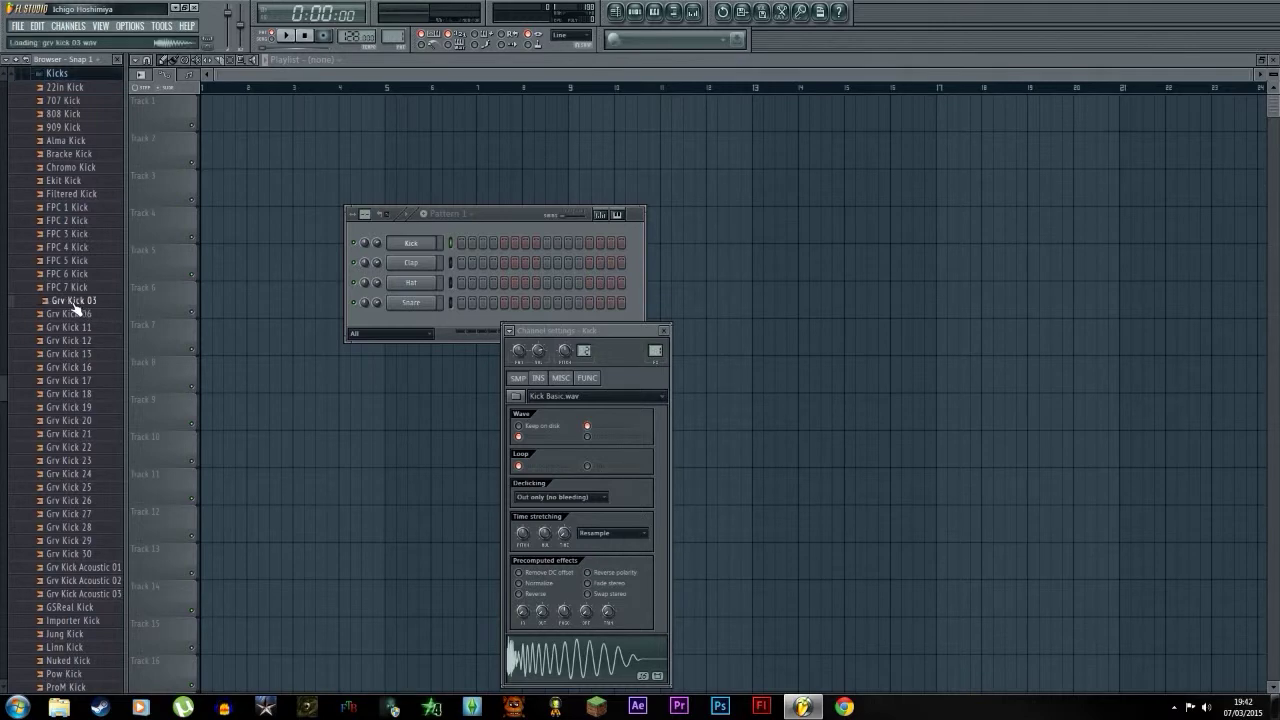
Audition the neighbouring Grv Kick samples in the Kicks folder, ending on Grv Kick 03.
key(Down)
key(Down)
key(Down)
key(Down)
key(Down)
key(Down)
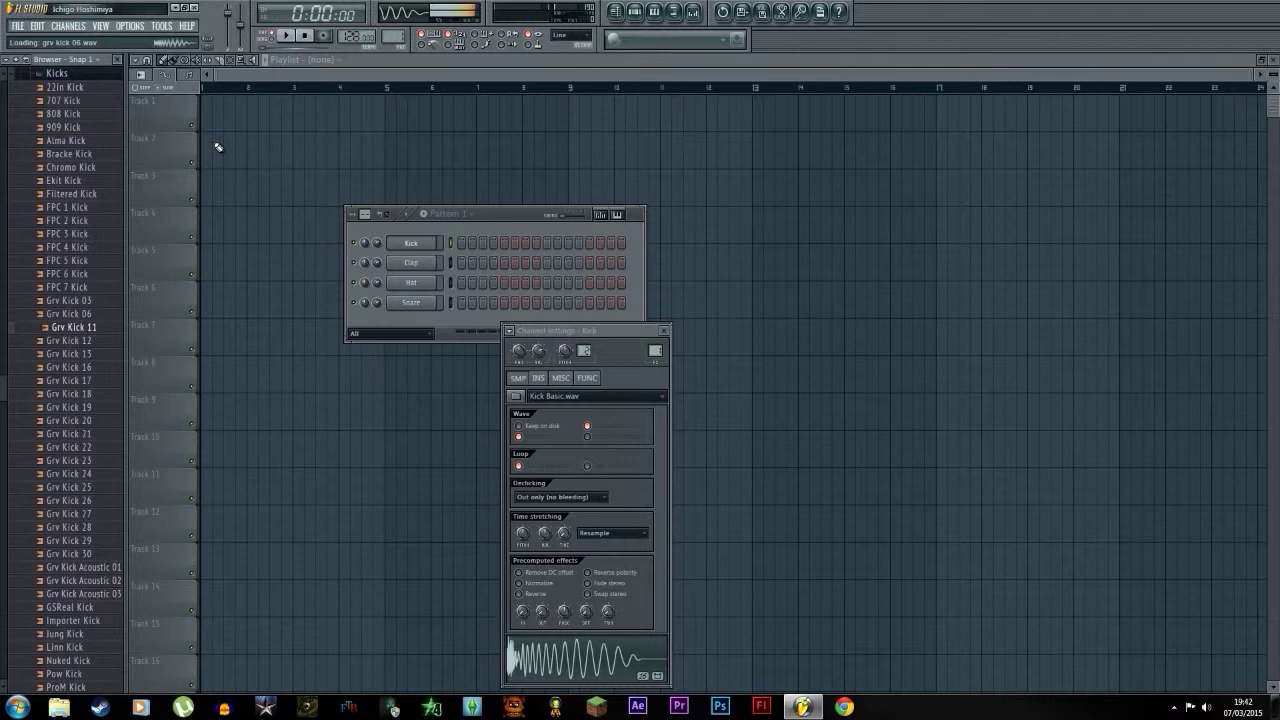
key(Up)
key(Up)
key(Up)
key(Up)
key(Up)
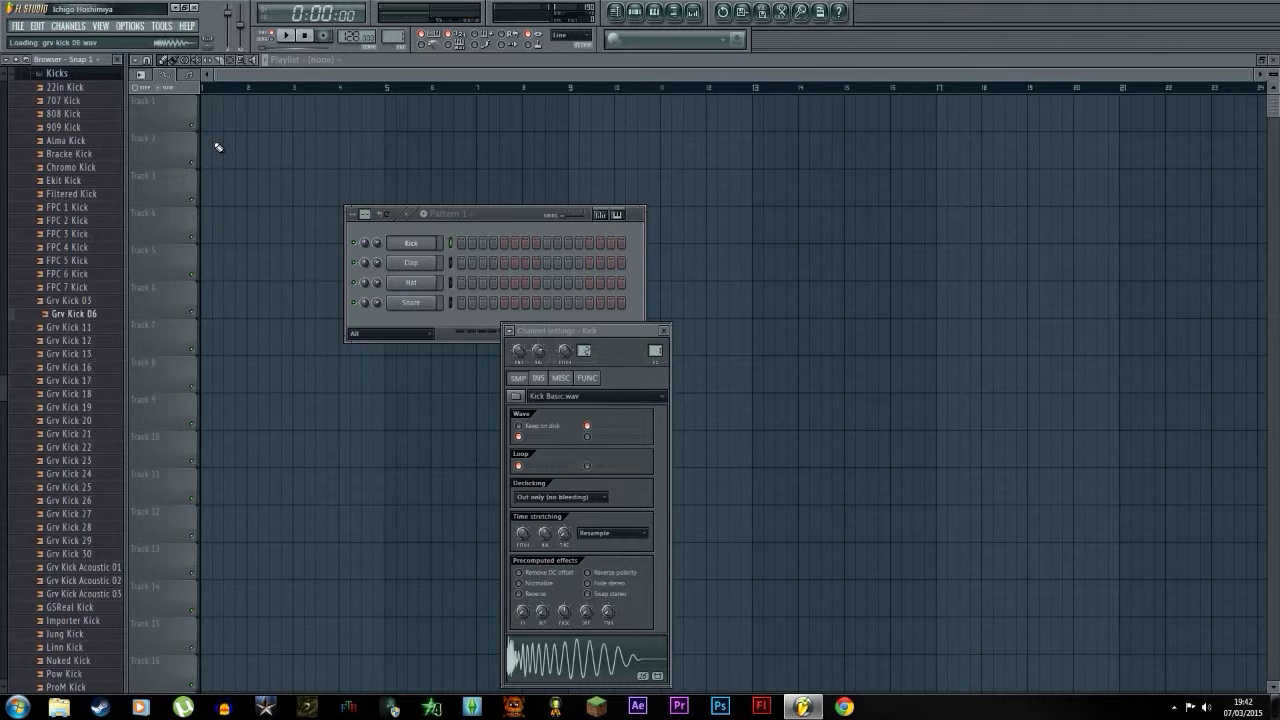
key(Up)
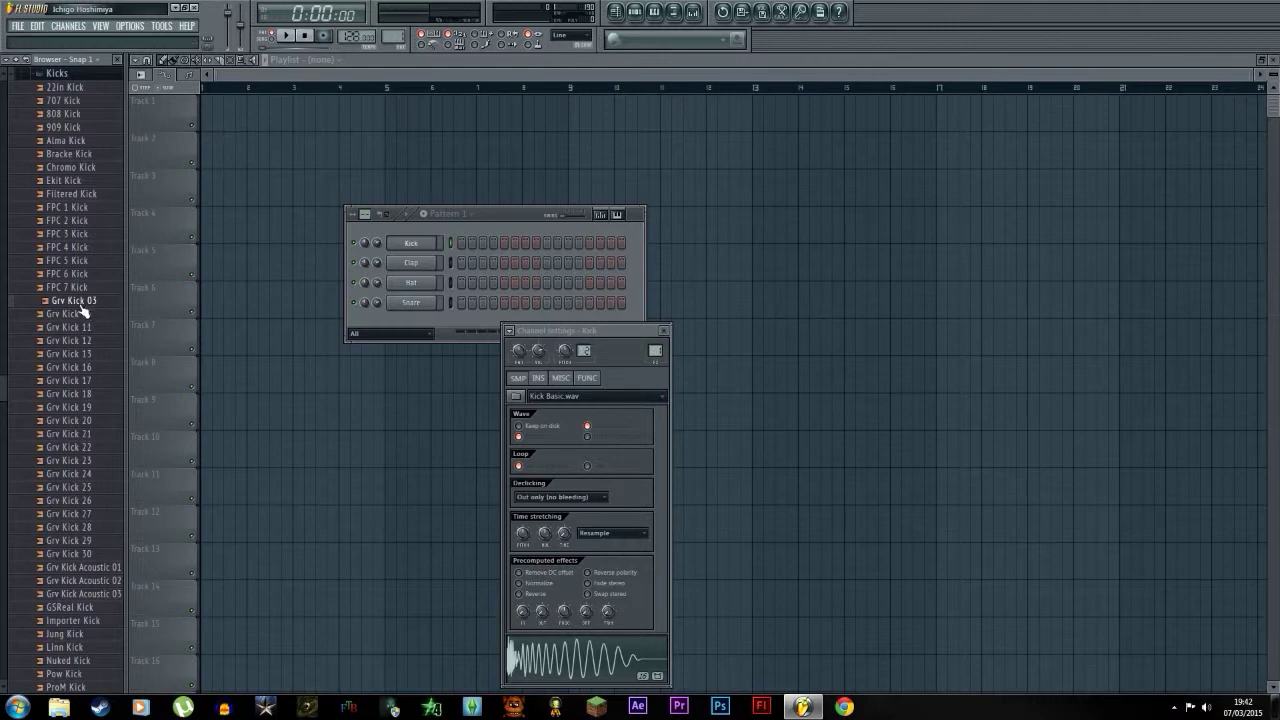
Load Grv Kick 03 into the Kick channel and Grv Kick 06 into the Clap channel, and audition both.
drag(83, 310, 422, 242)
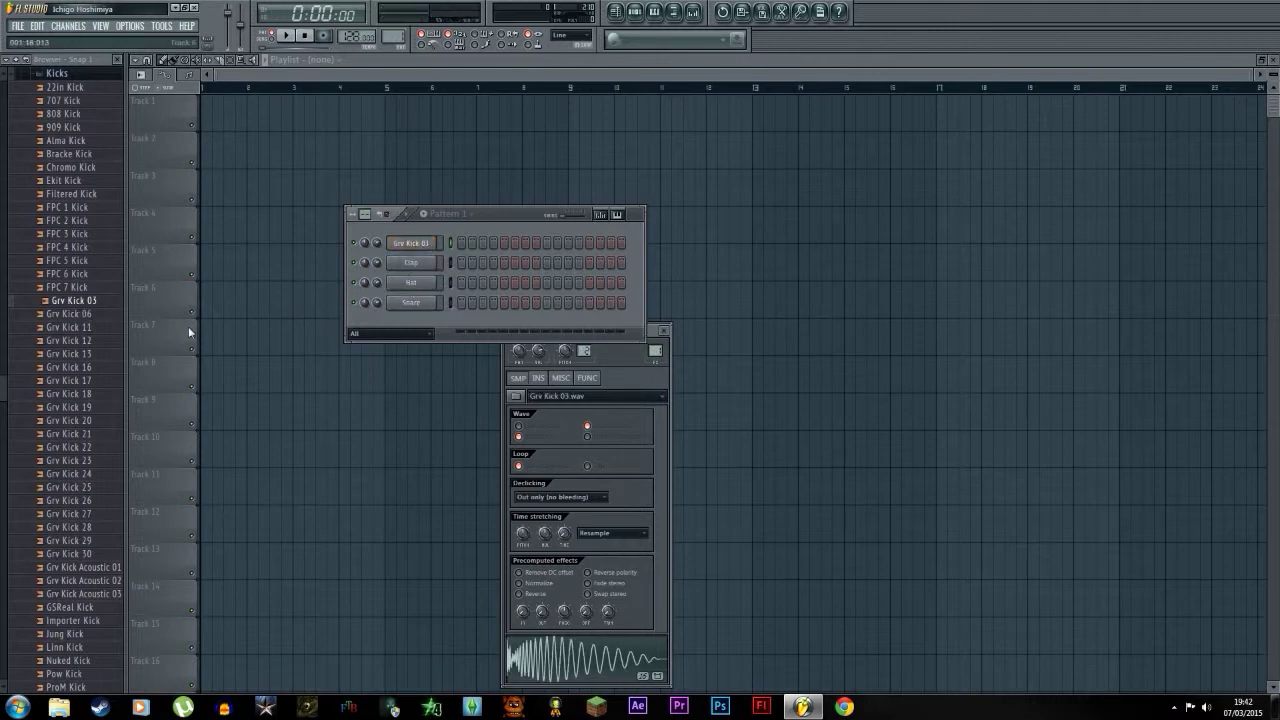
drag(78, 315, 410, 263)
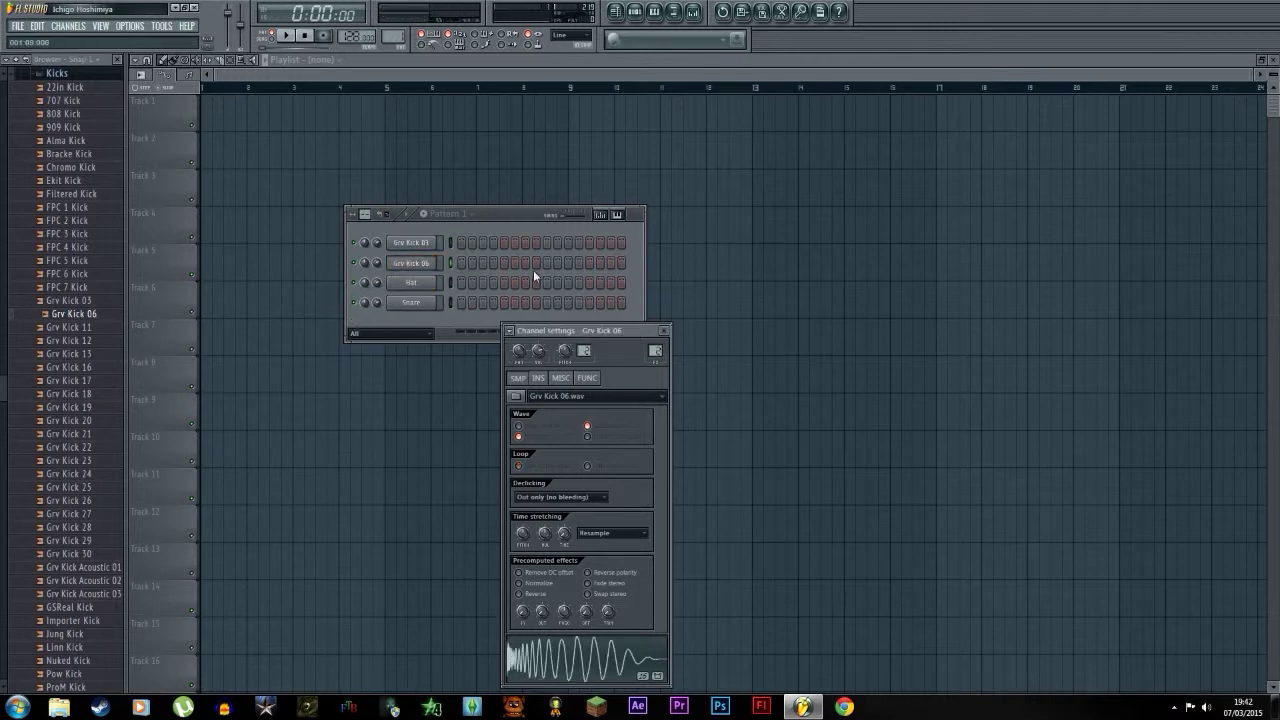
drag(641, 331, 779, 270)
click(412, 243)
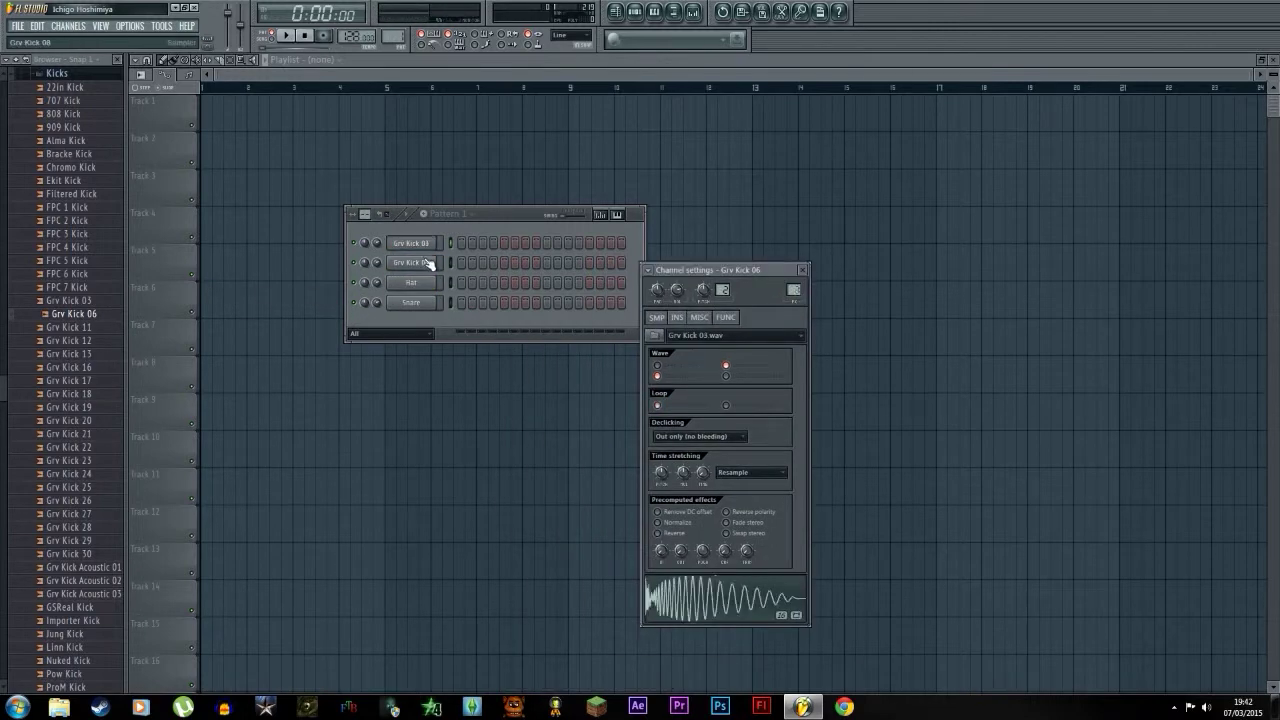
click(427, 263)
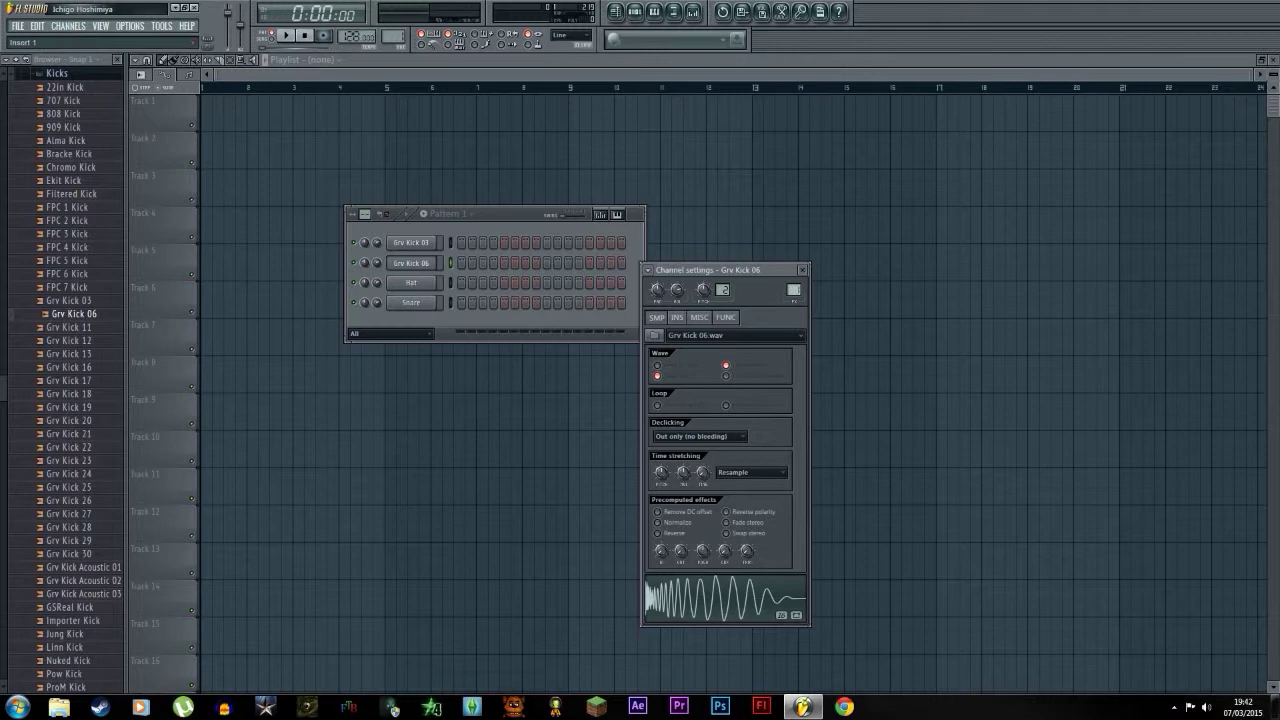
click(410, 246)
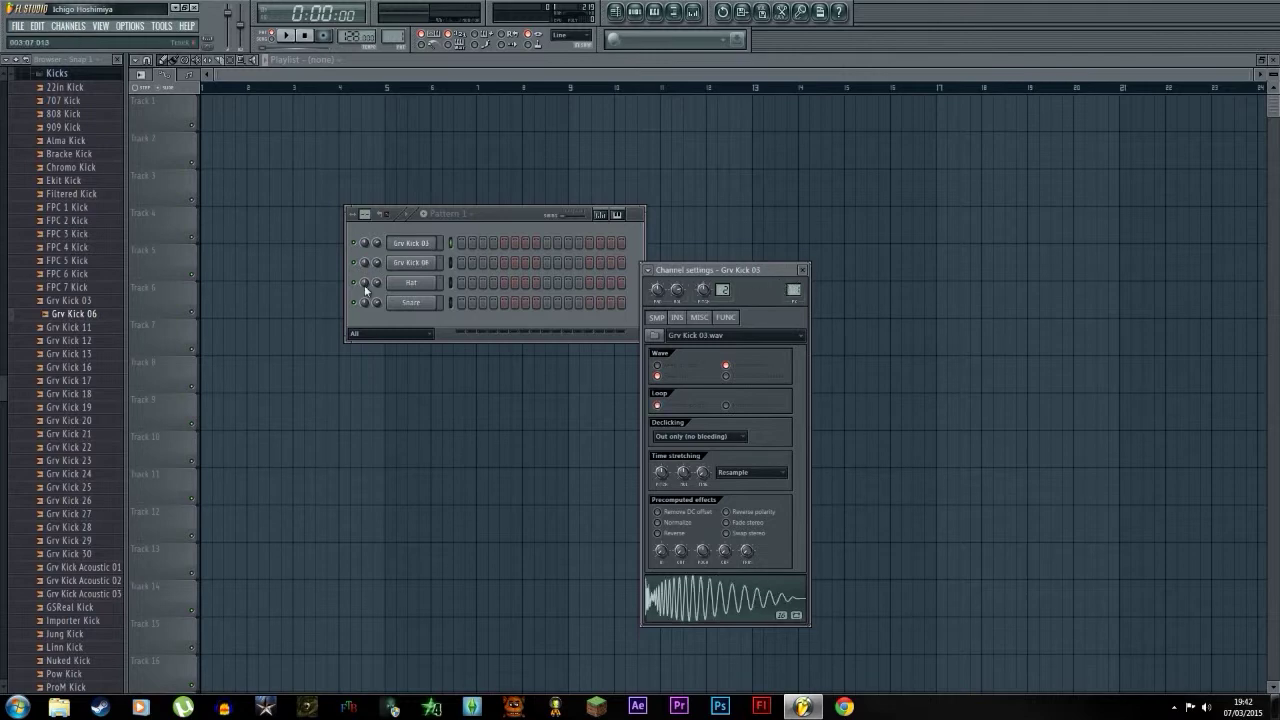
Replace the Hat channel's sample with Grv Snareclap 07 and the Snare channel's sample with Grv Snareclap 05.
click(436, 284)
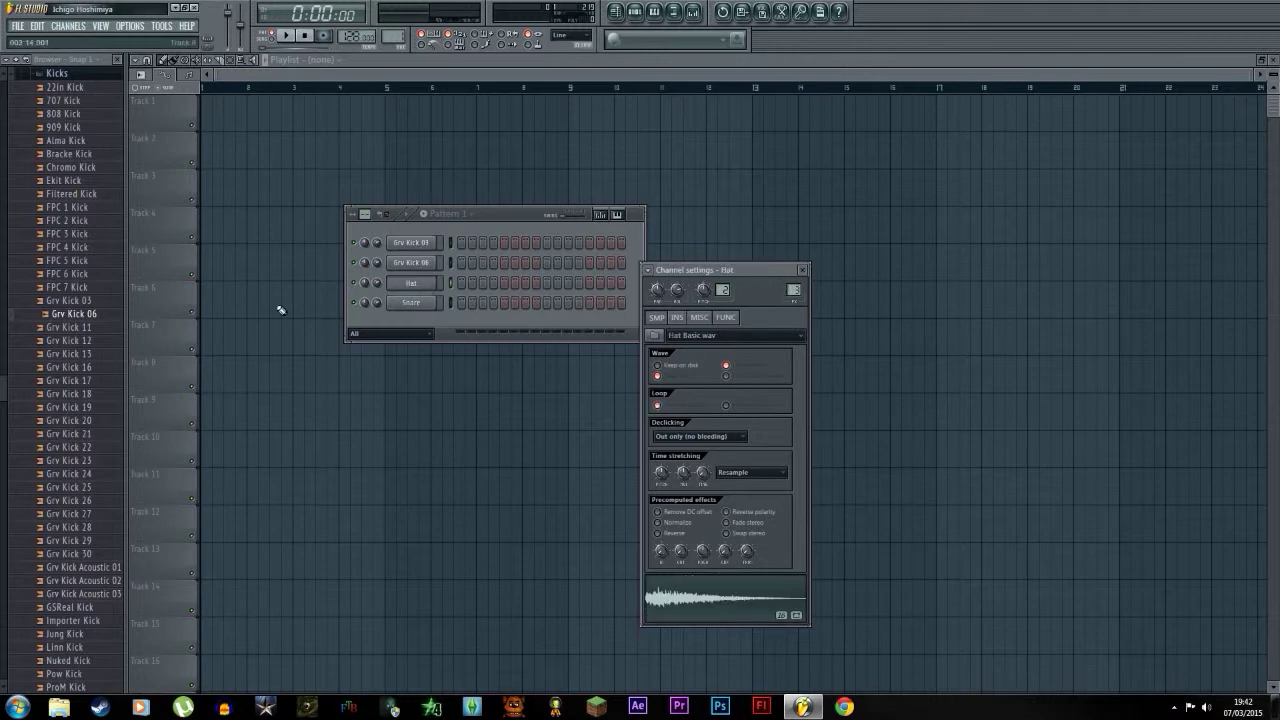
click(74, 76)
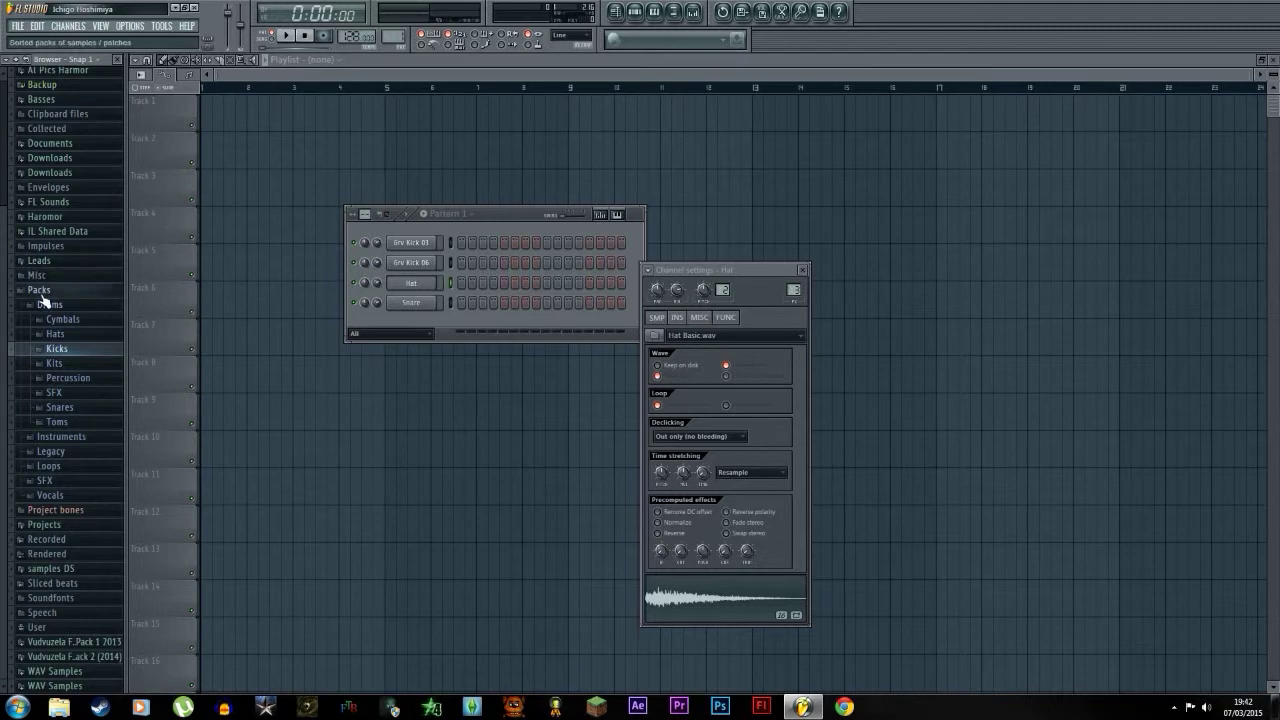
scroll(44, 296, up, 3)
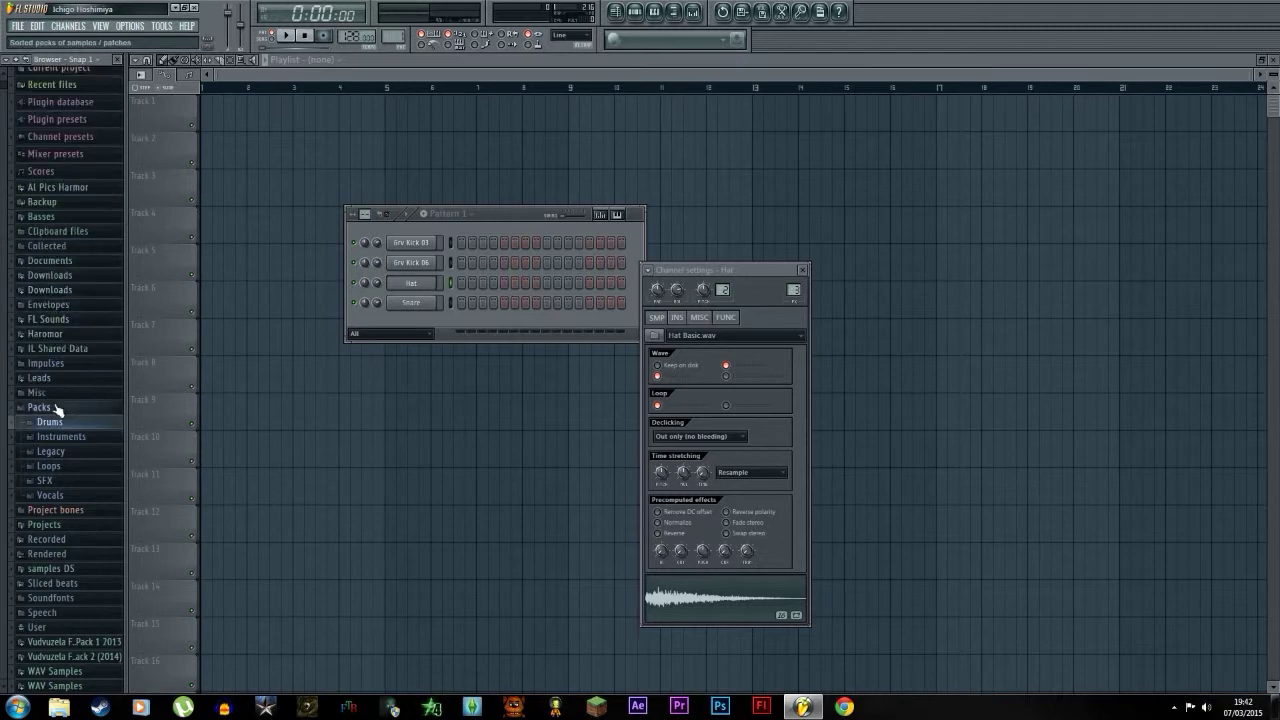
click(50, 413)
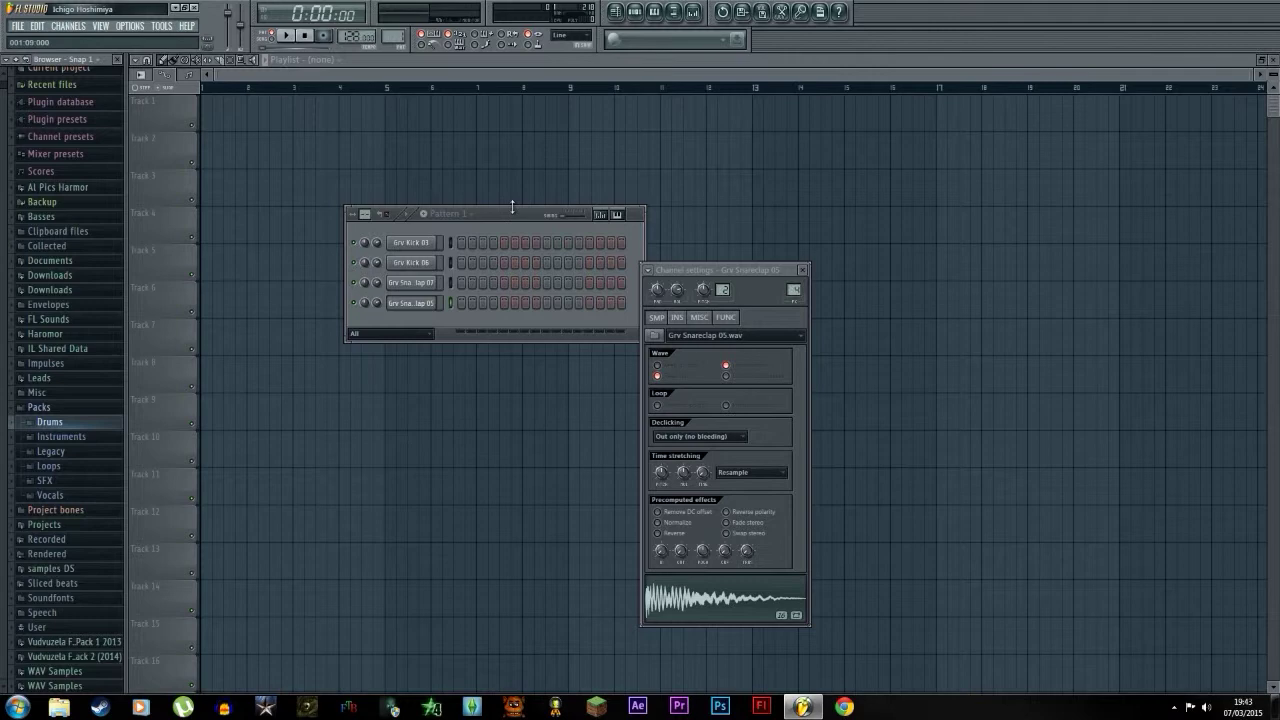
Audition the two snareclap channels and the two kick channels in the step sequencer.
drag(512, 207, 510, 197)
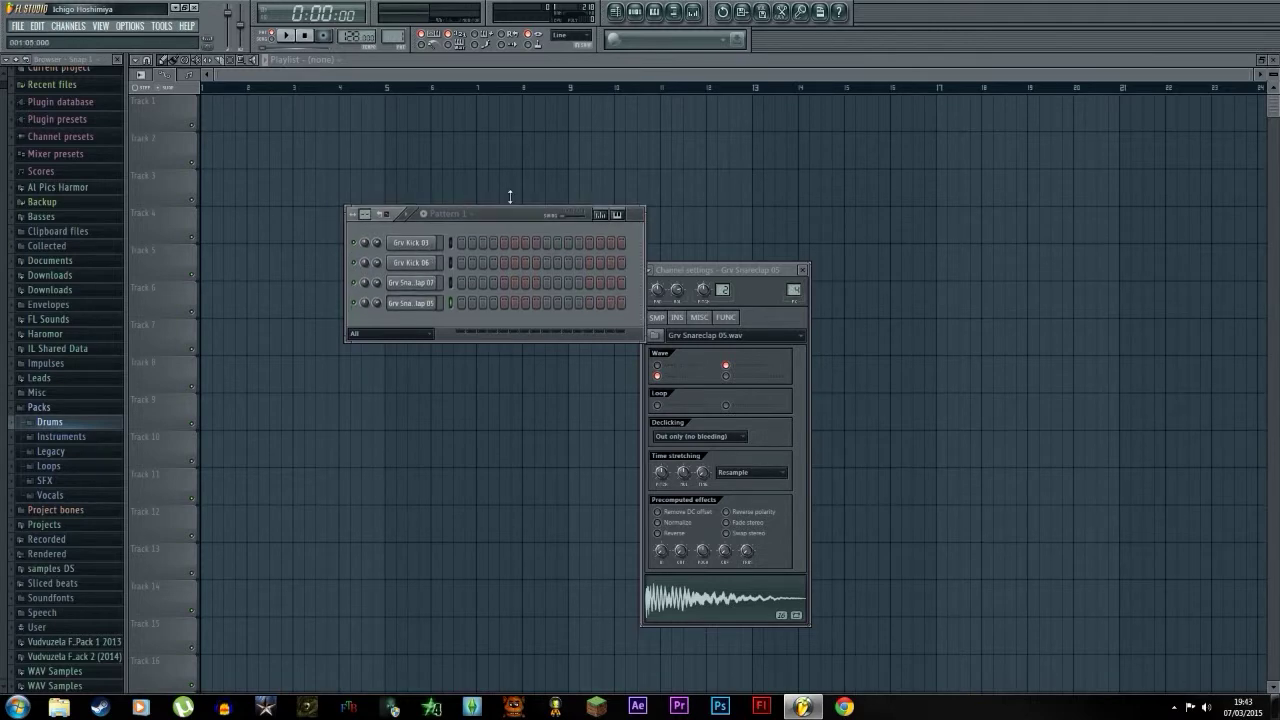
click(411, 282)
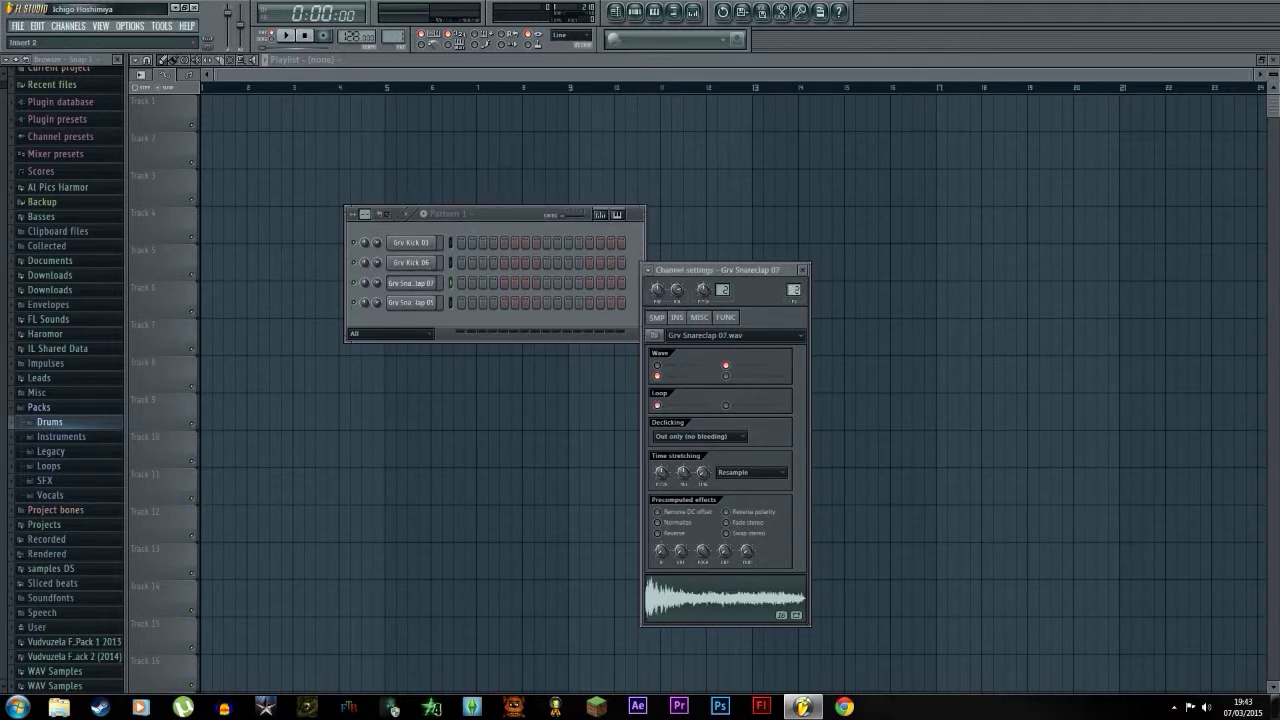
click(411, 302)
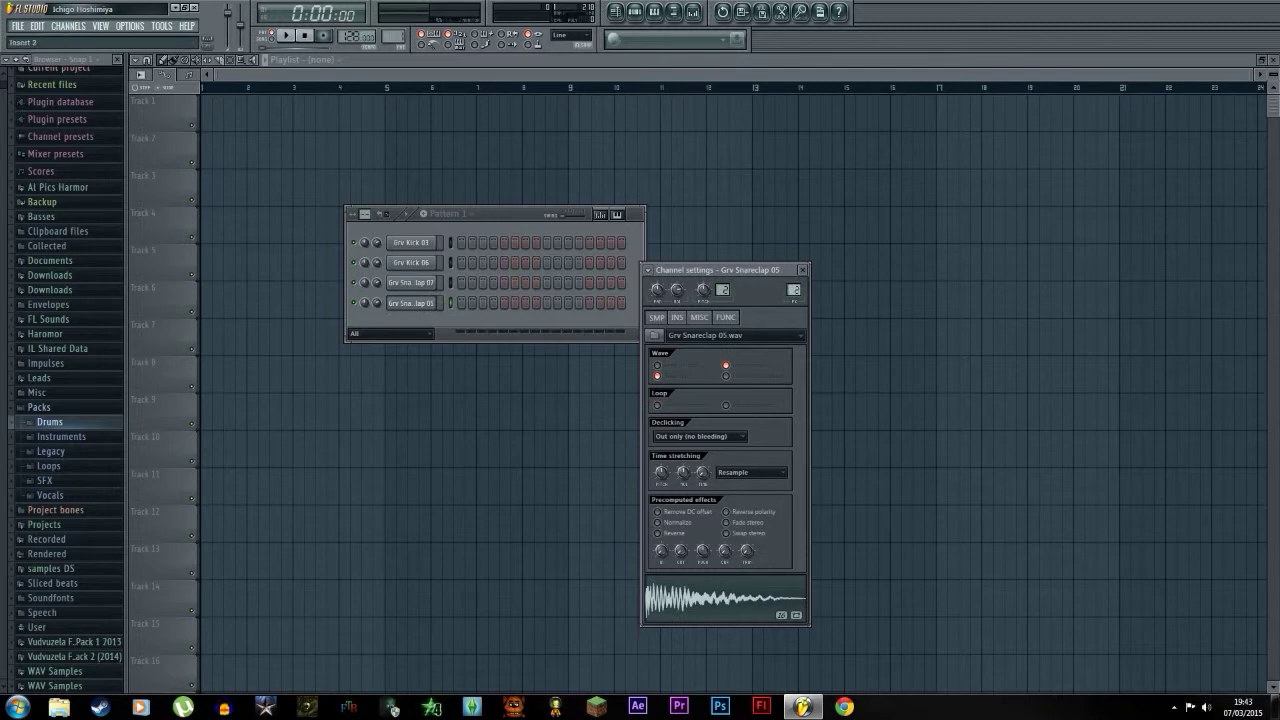
click(432, 244)
click(431, 264)
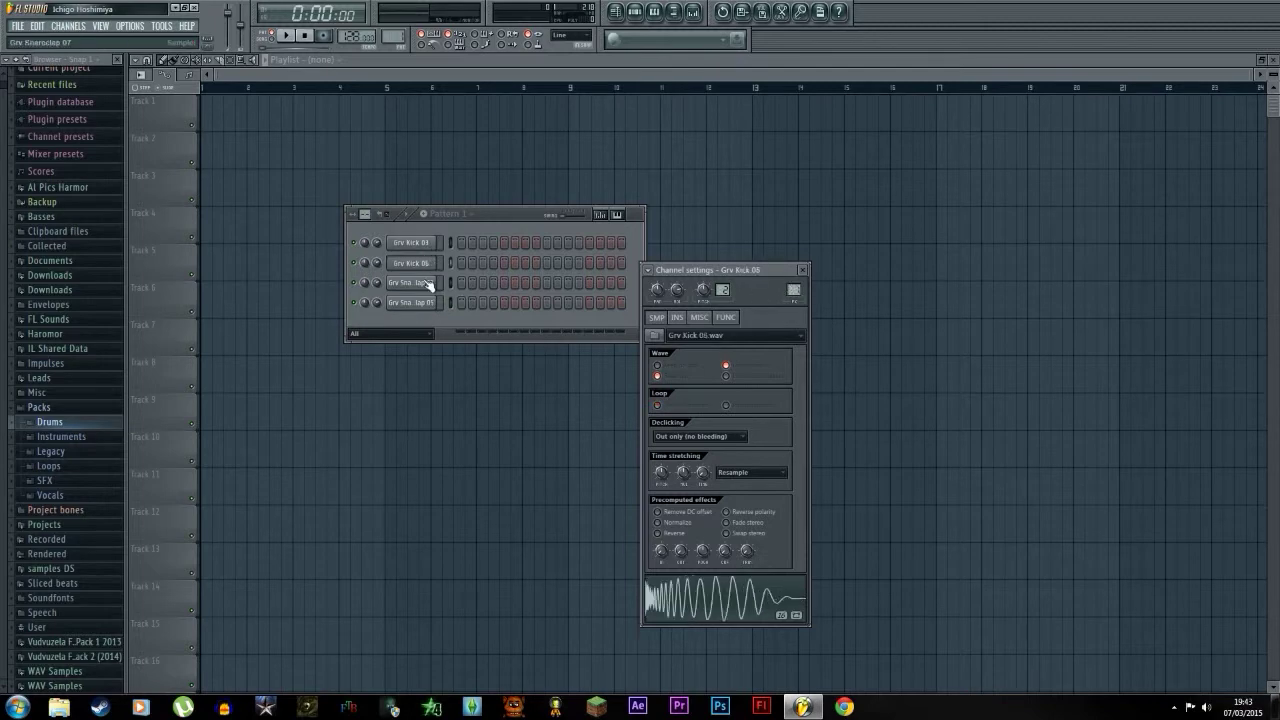
click(427, 284)
click(425, 305)
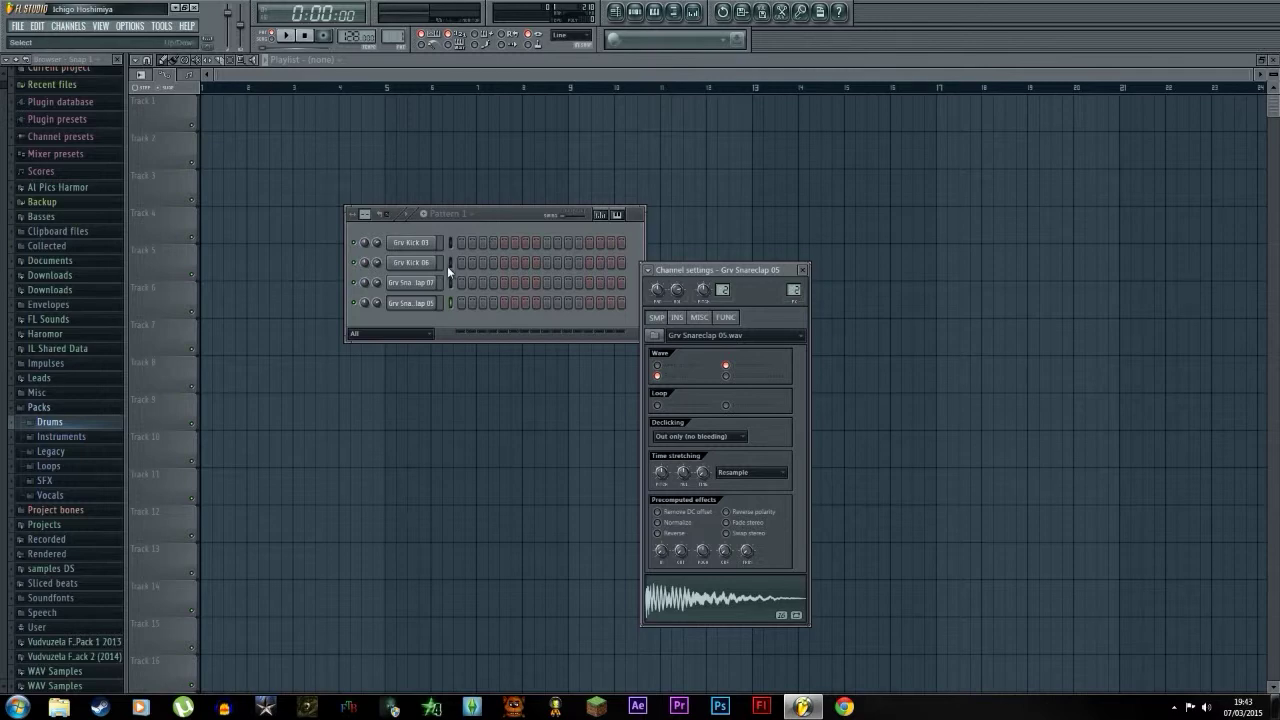
Program both kick channels of Pattern 1 on steps 1, 5, 9 and 13, and play the pattern.
drag(495, 220, 418, 173)
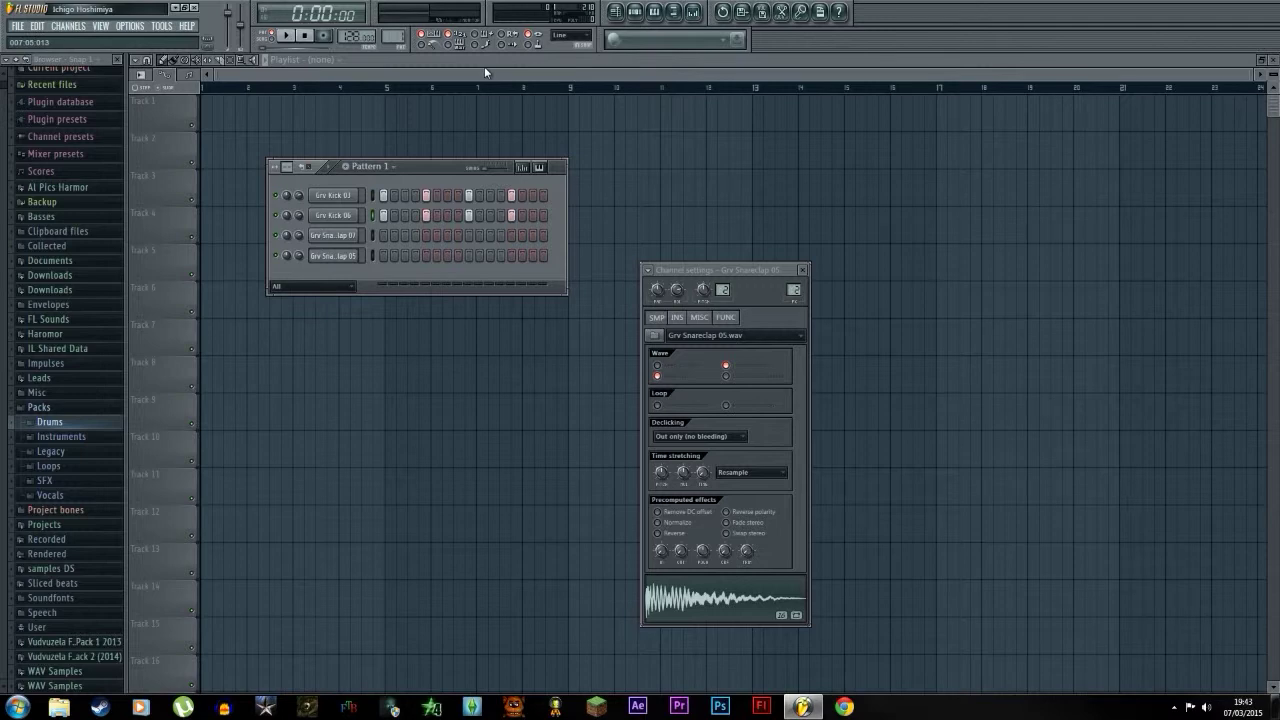
key(space)
key(space)
Clone Pattern 1 and add a hit on step 13 for both snareclap channels in the clone.
click(367, 166)
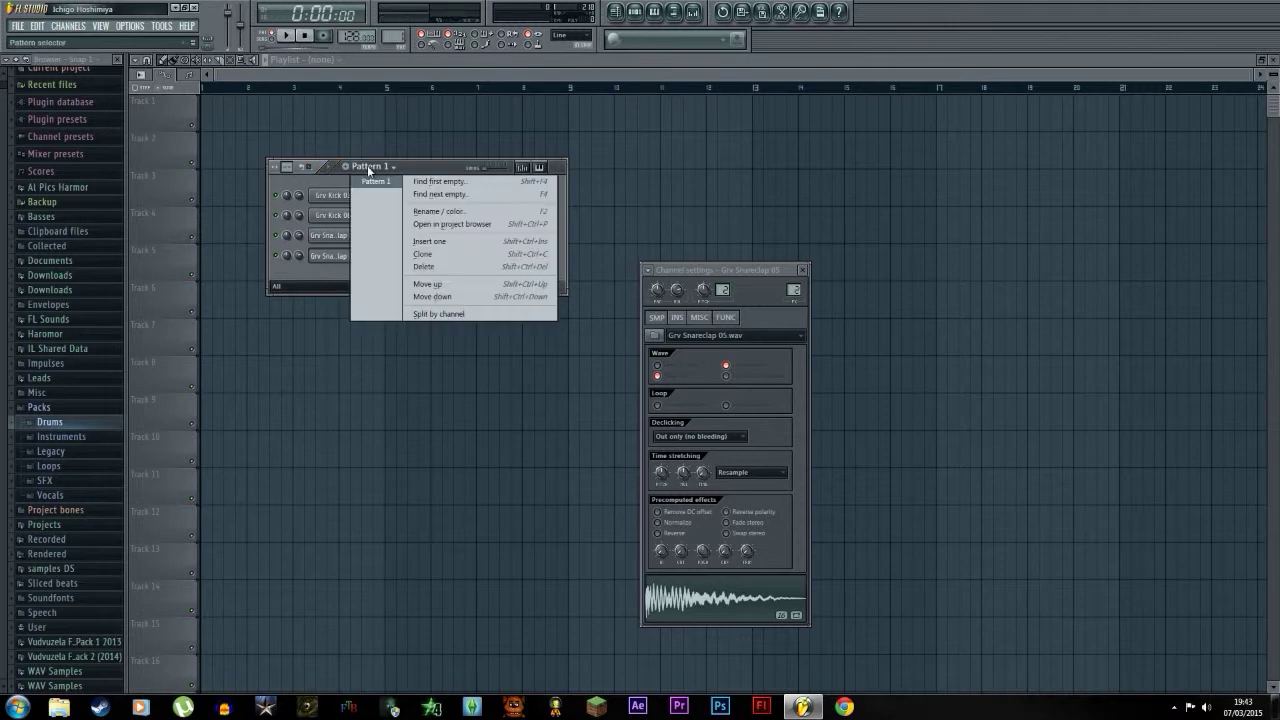
click(428, 256)
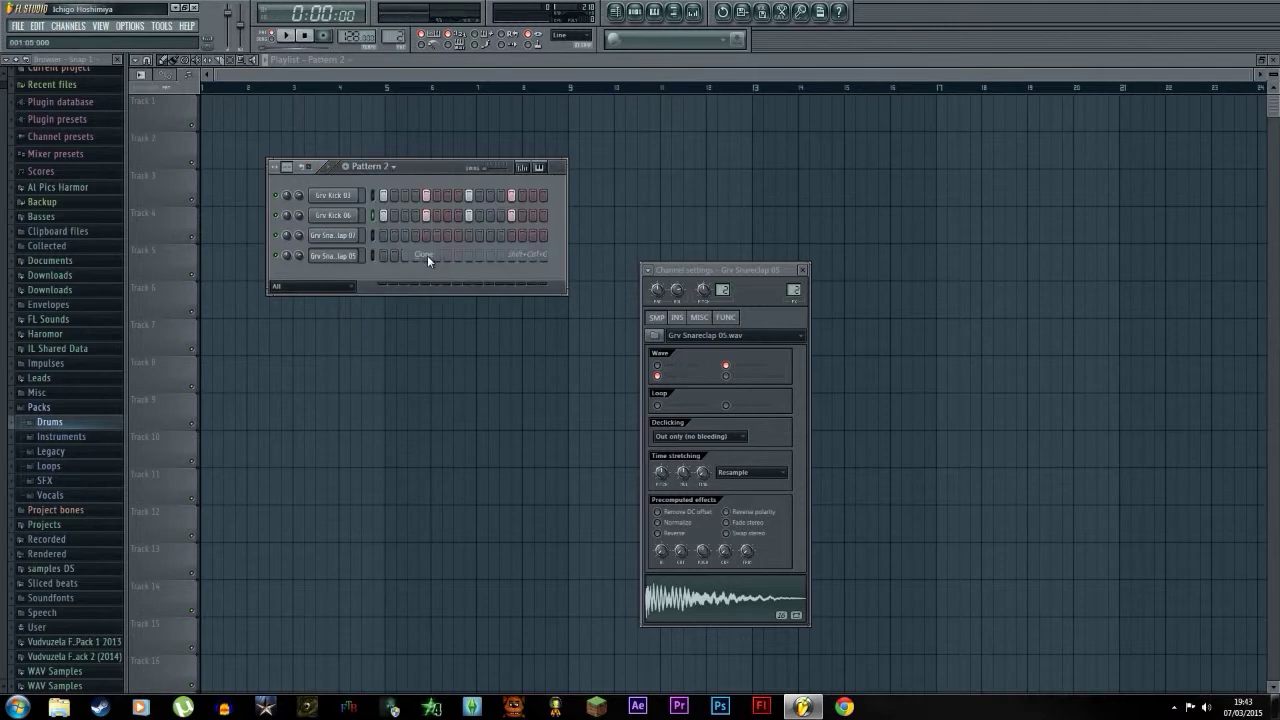
click(513, 235)
click(512, 255)
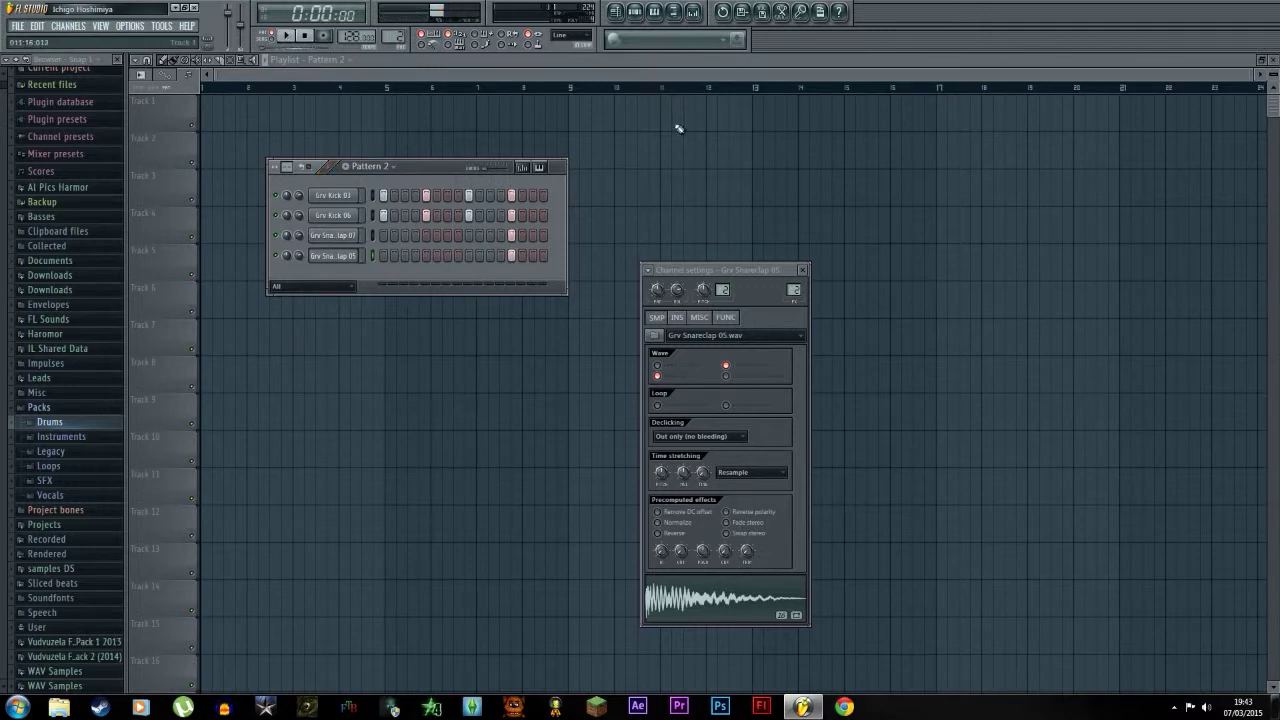
Place Pattern 1 three times in a row on playlist Track 1, at bars 1, 2 and 3.
click(372, 167)
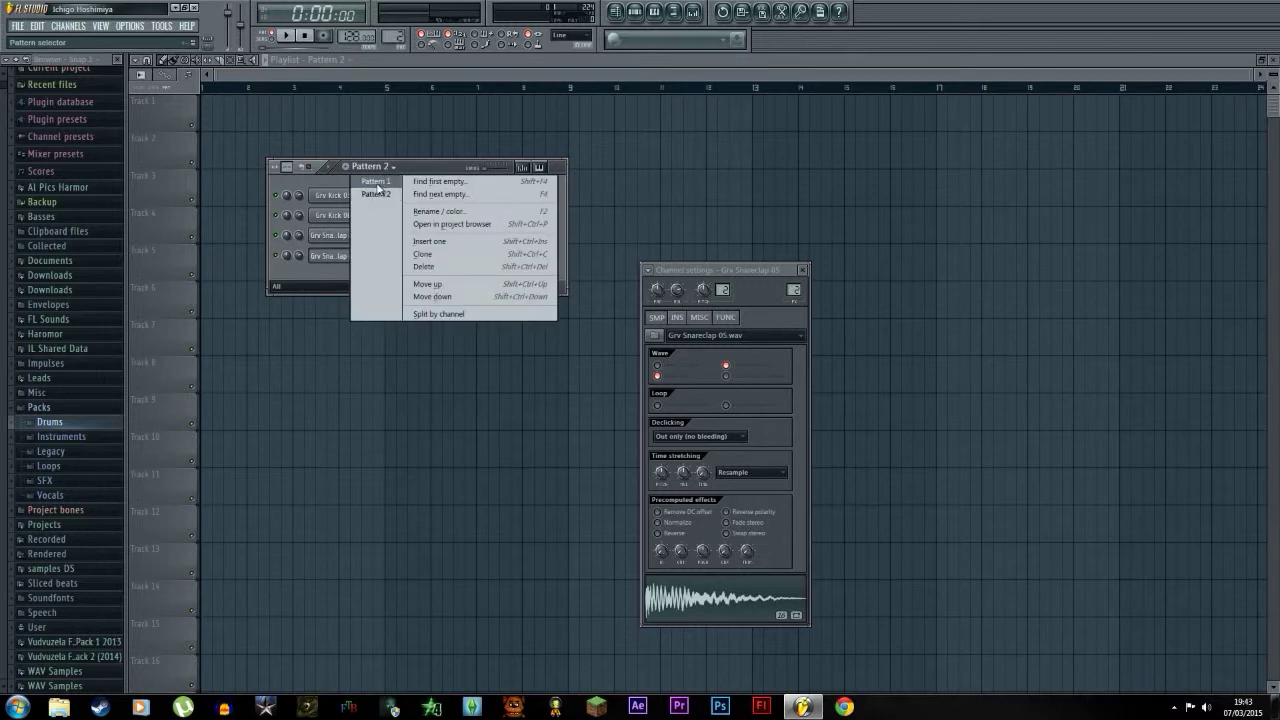
click(376, 182)
click(208, 127)
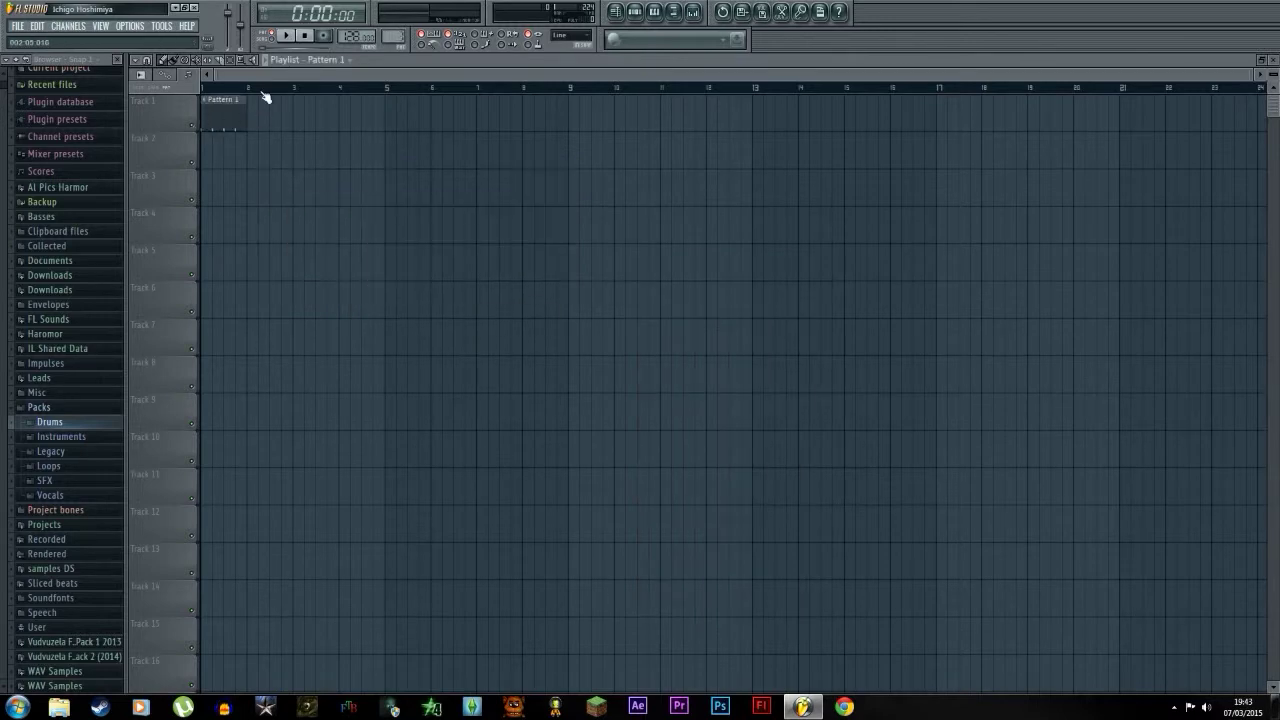
click(254, 110)
click(297, 117)
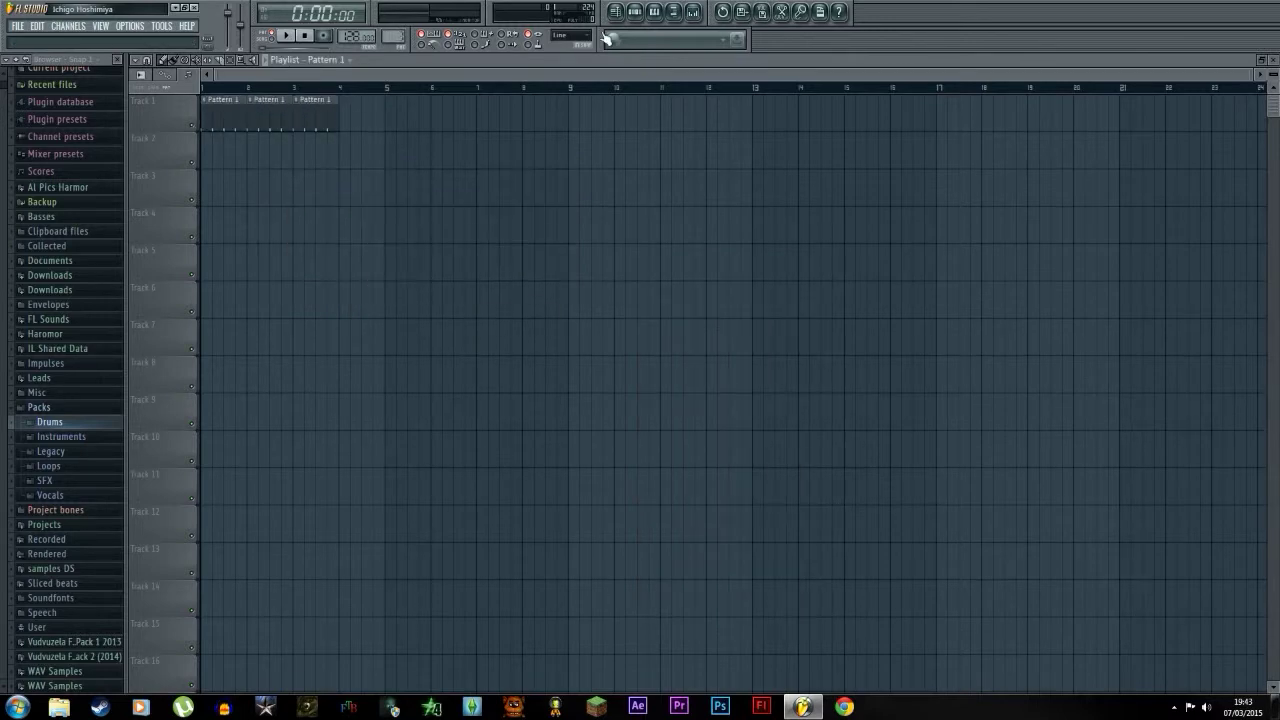
Place Pattern 2 on Track 1 at bar 4 and play back the arrangement.
click(636, 11)
click(370, 167)
click(386, 195)
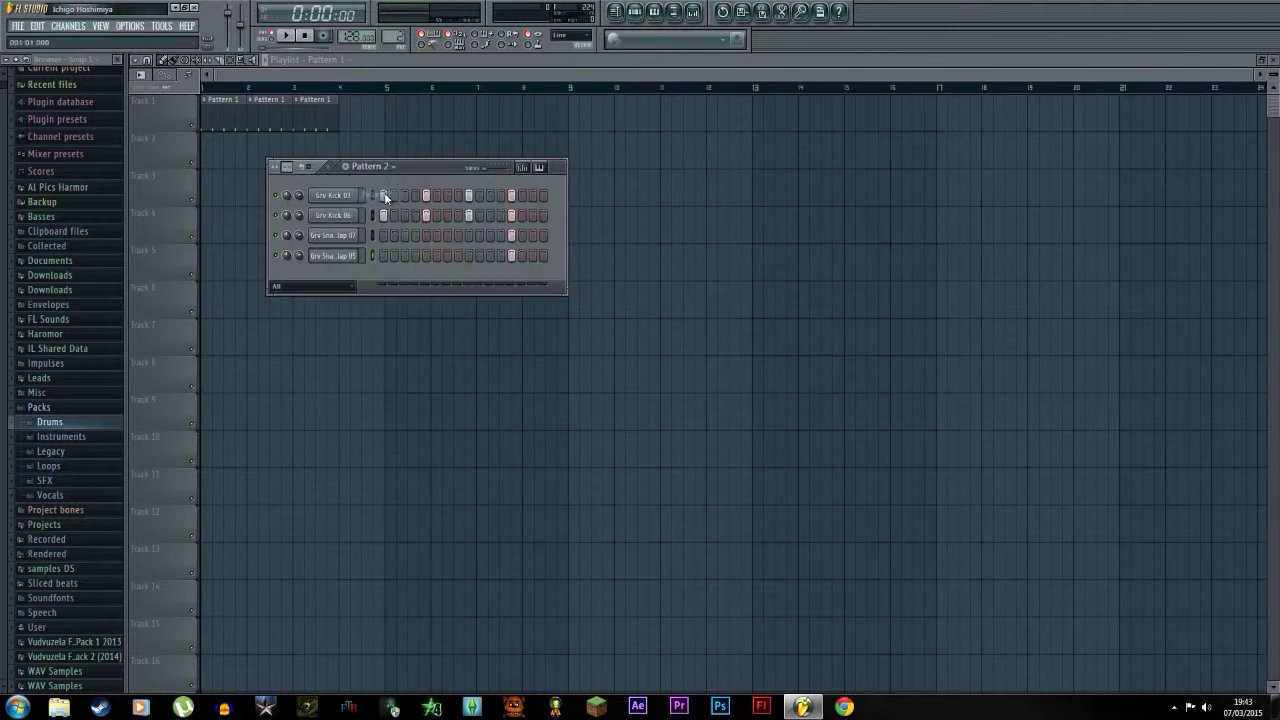
click(350, 129)
key(space)
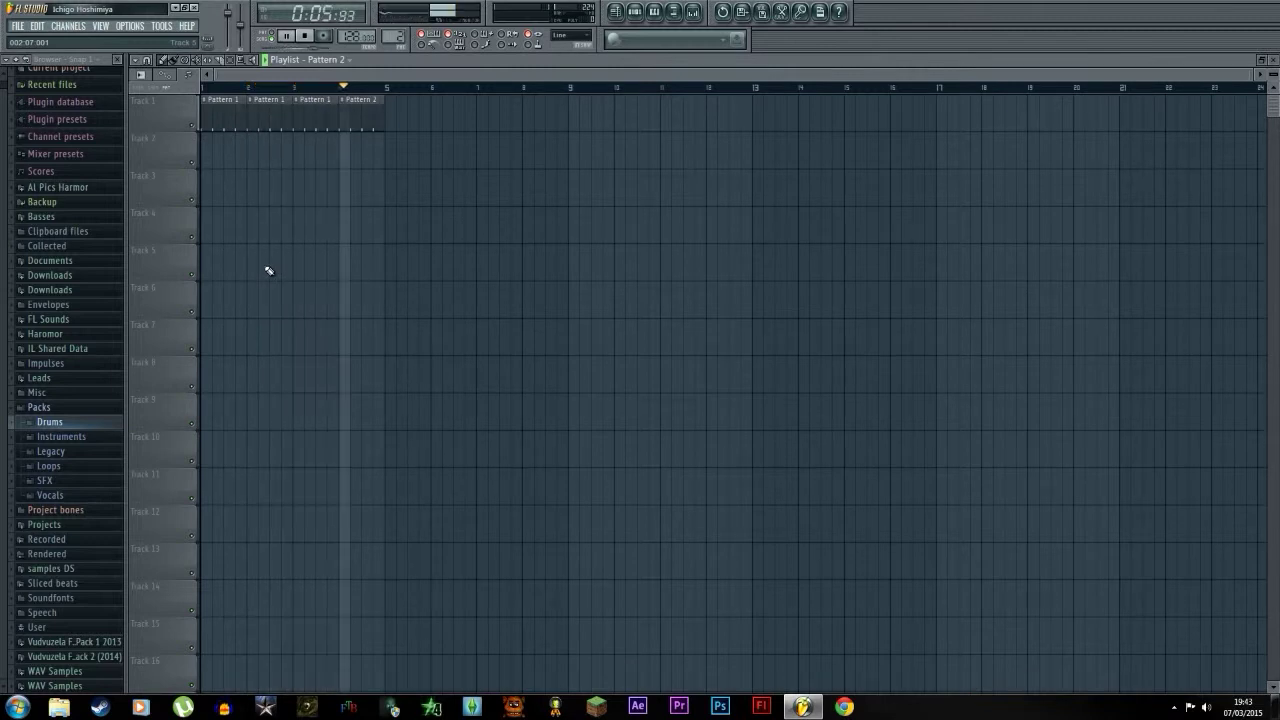
key(space)
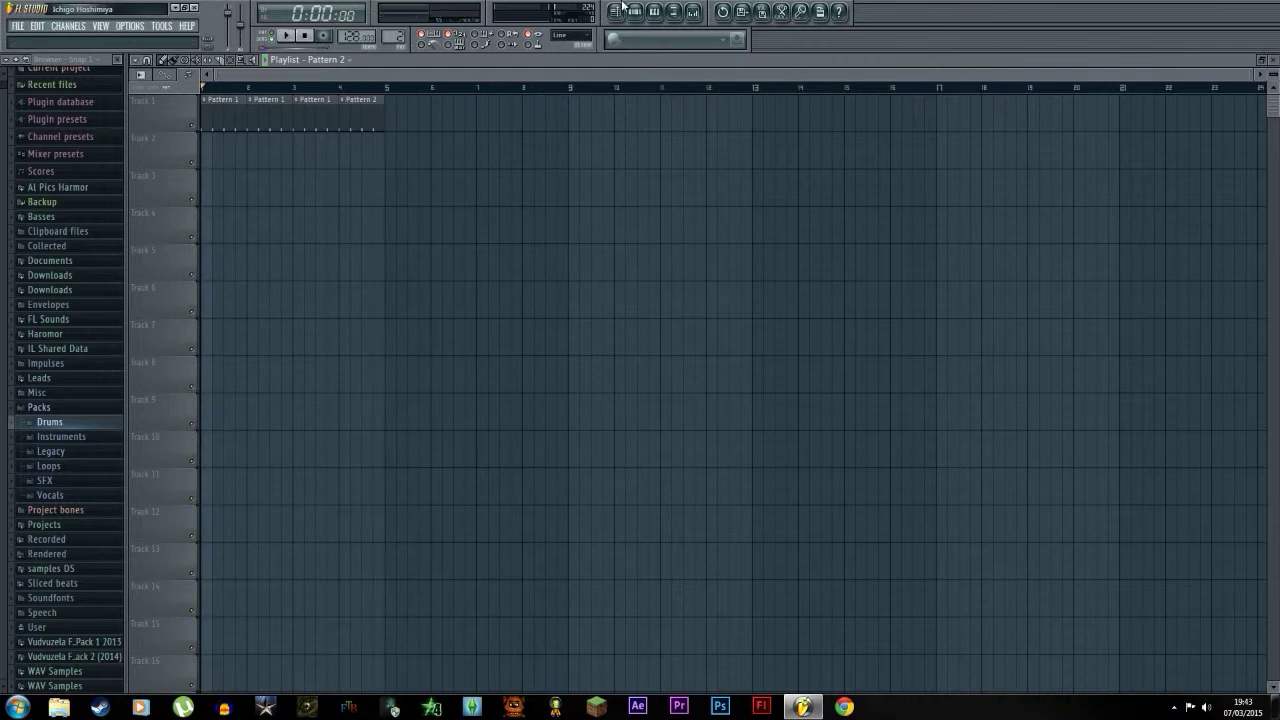
Show the step sequencer and the mixer, and move the mixer clear of the pattern grid.
click(651, 12)
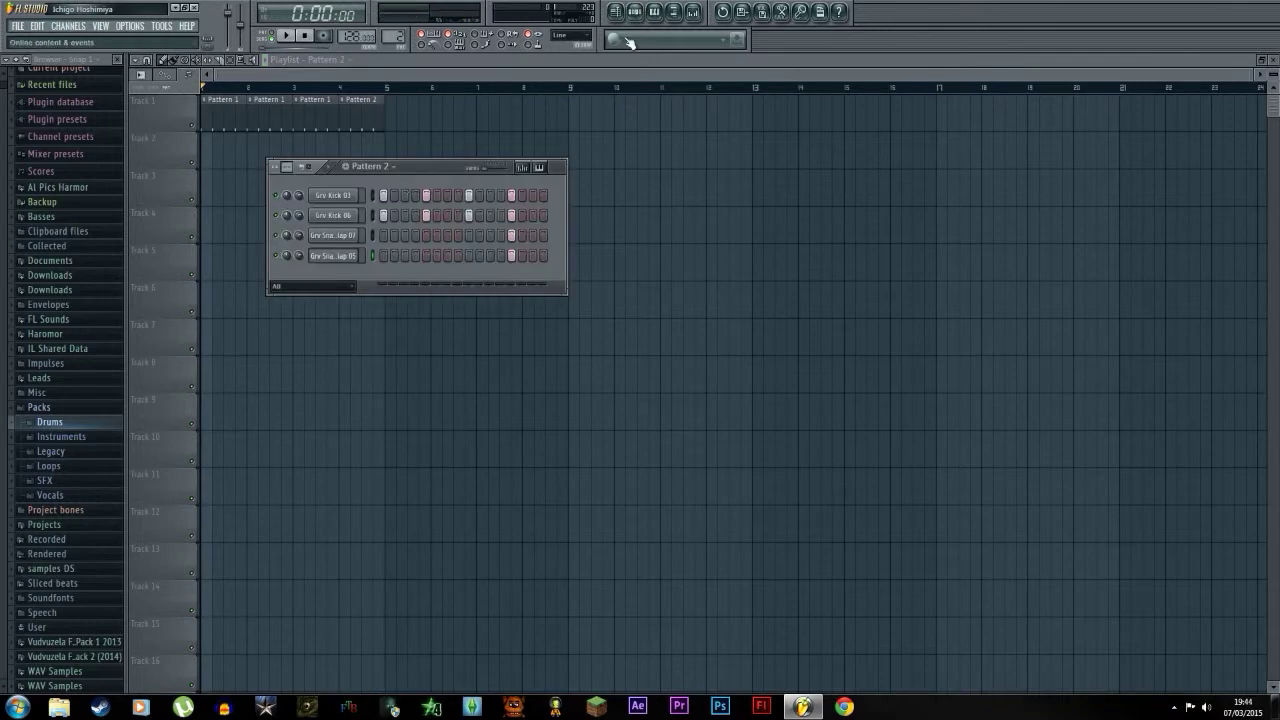
click(697, 12)
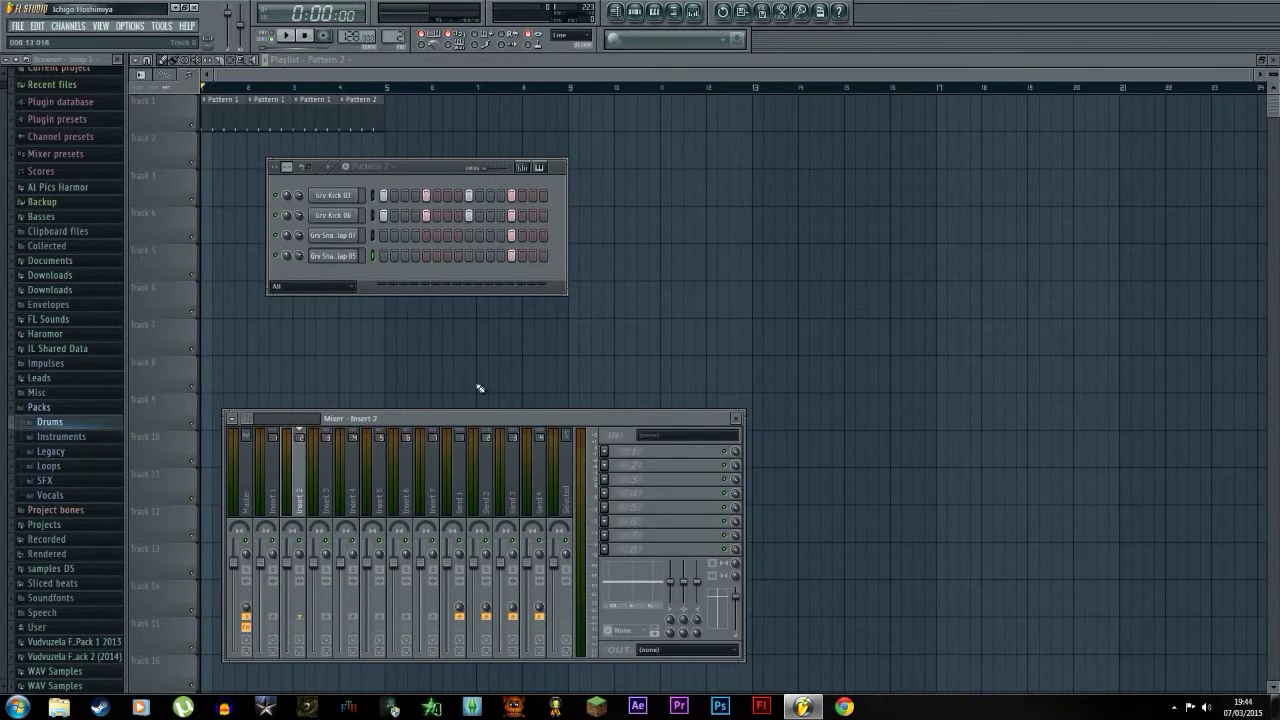
drag(490, 418, 772, 333)
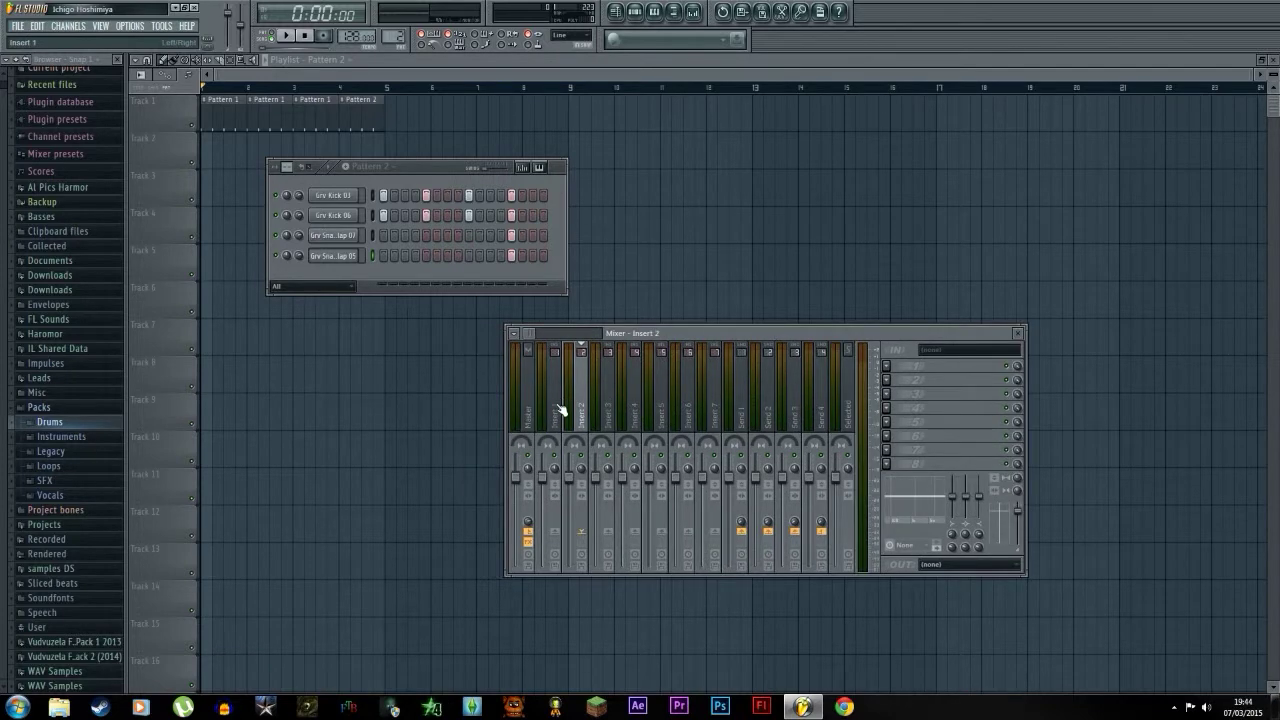
Load Soundgoodizer into the first effect slot of mixer Insert 1.
click(561, 411)
click(893, 368)
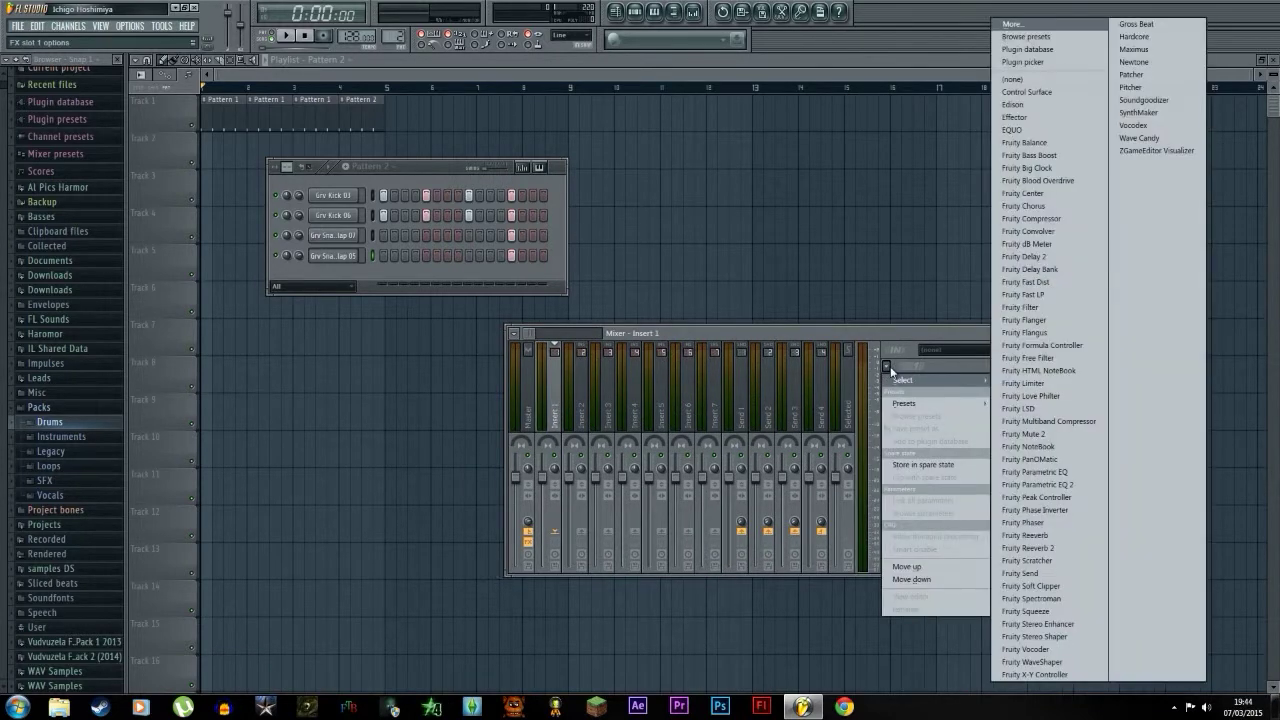
click(1165, 101)
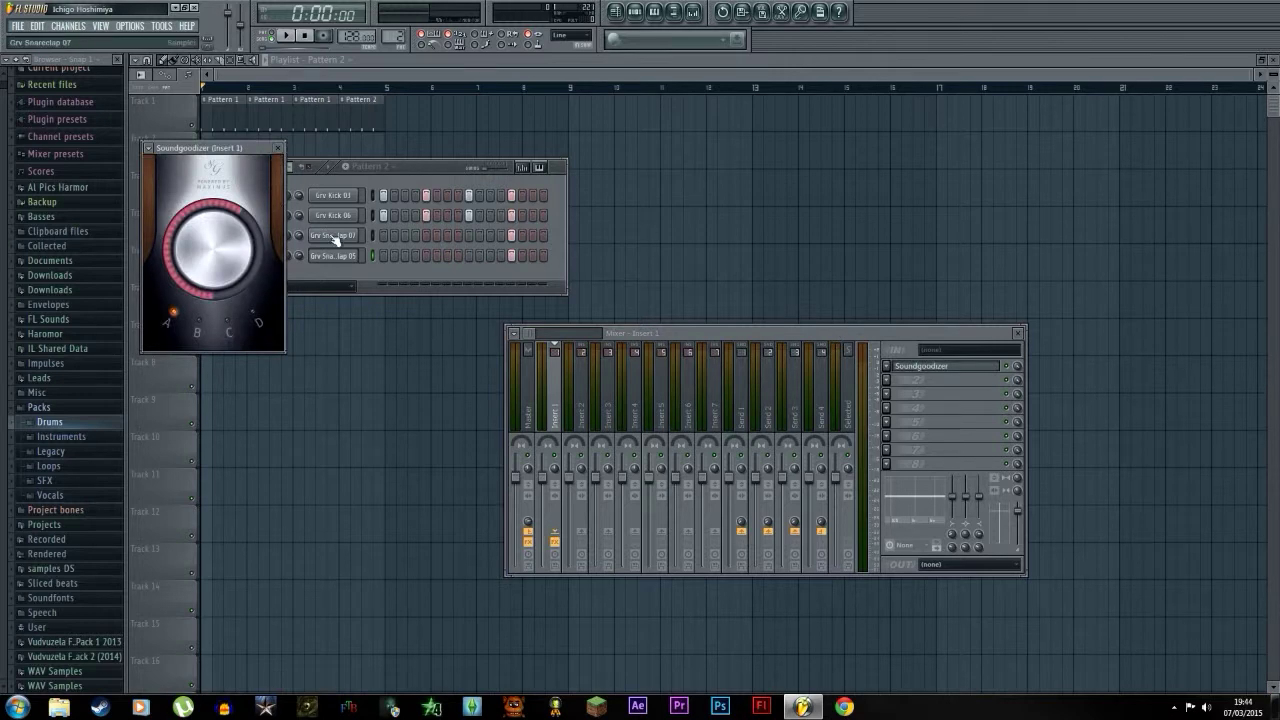
click(583, 407)
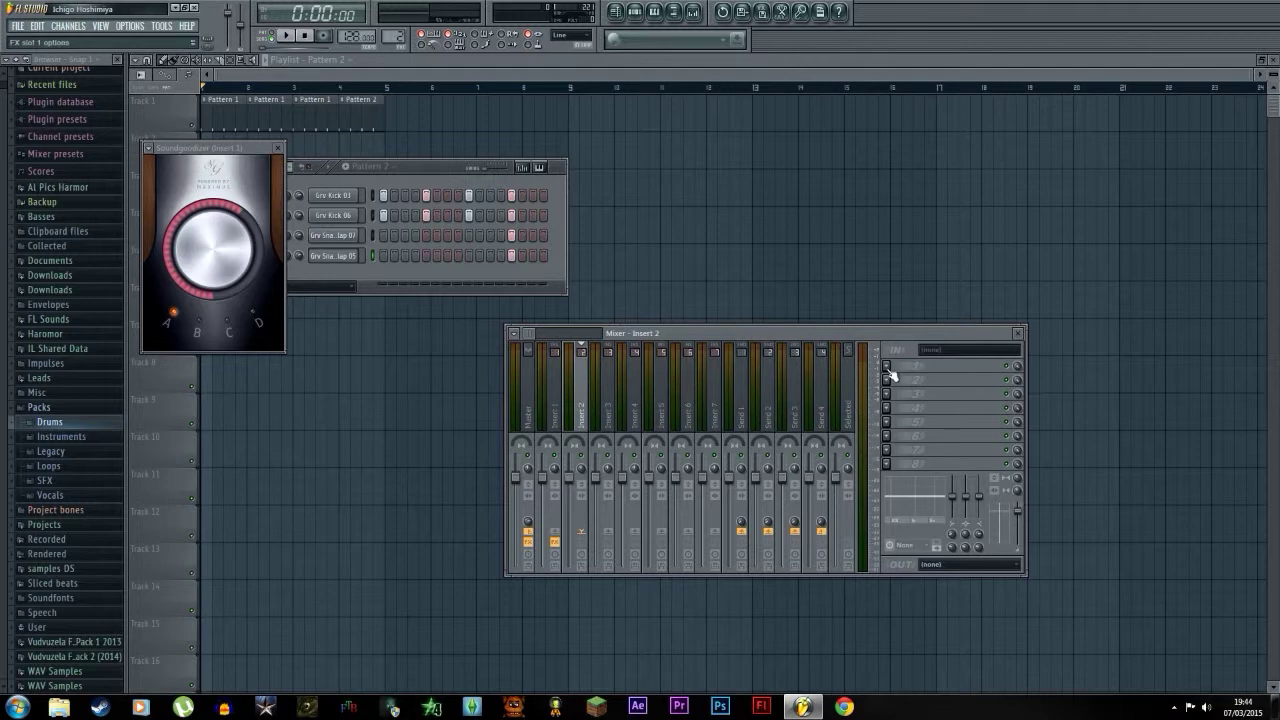
Replace the Soundgoodizer on mixer Insert 1 with Fruity Parametric EQ 2.
click(563, 398)
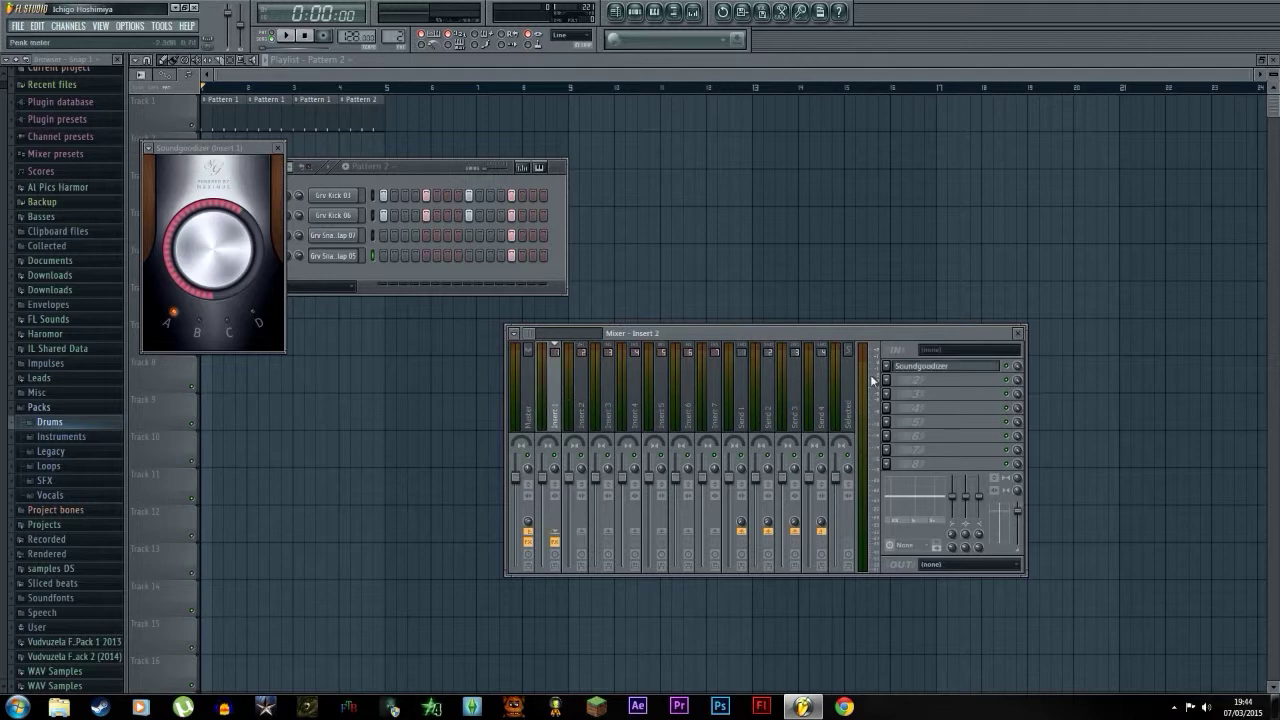
click(890, 368)
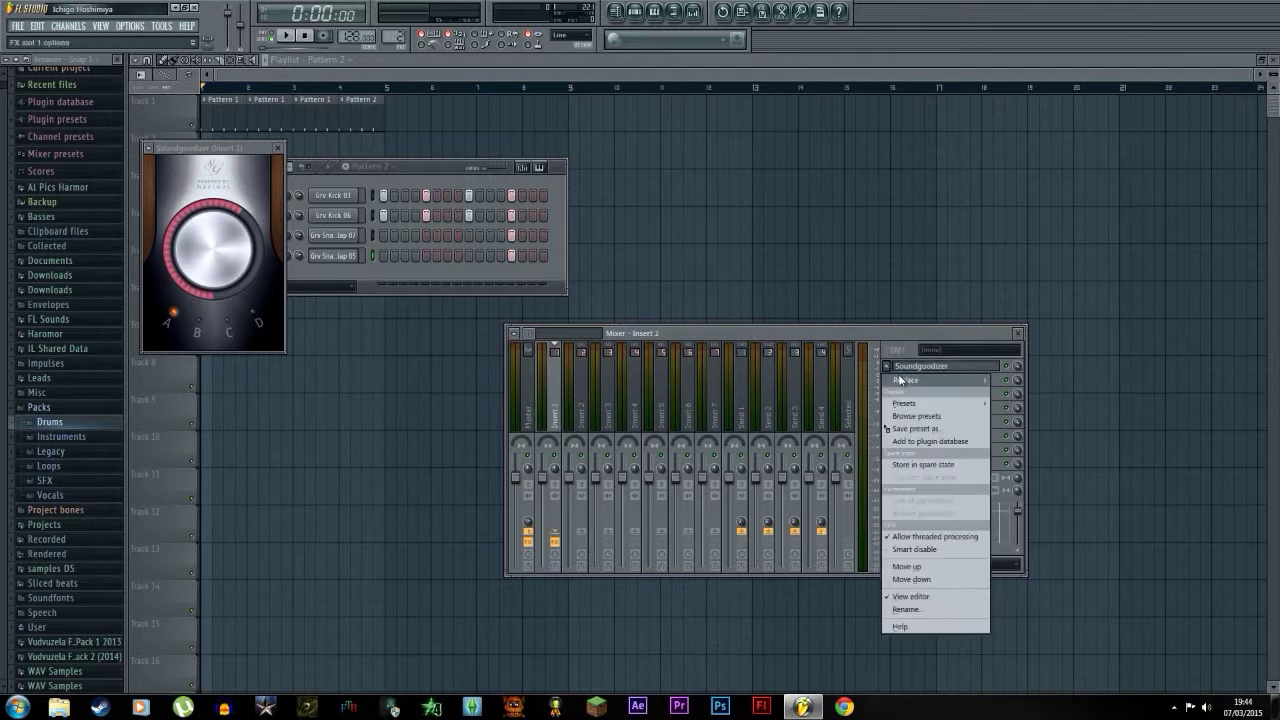
mouse_move(910, 380)
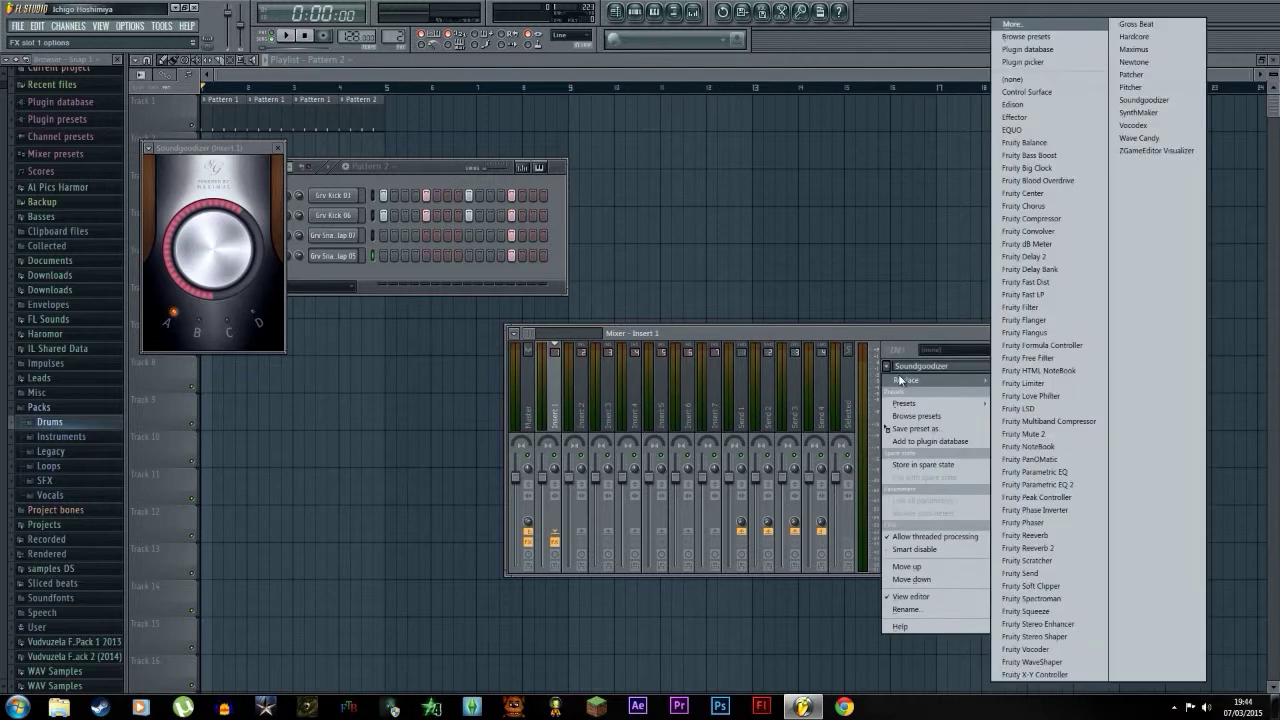
click(1067, 486)
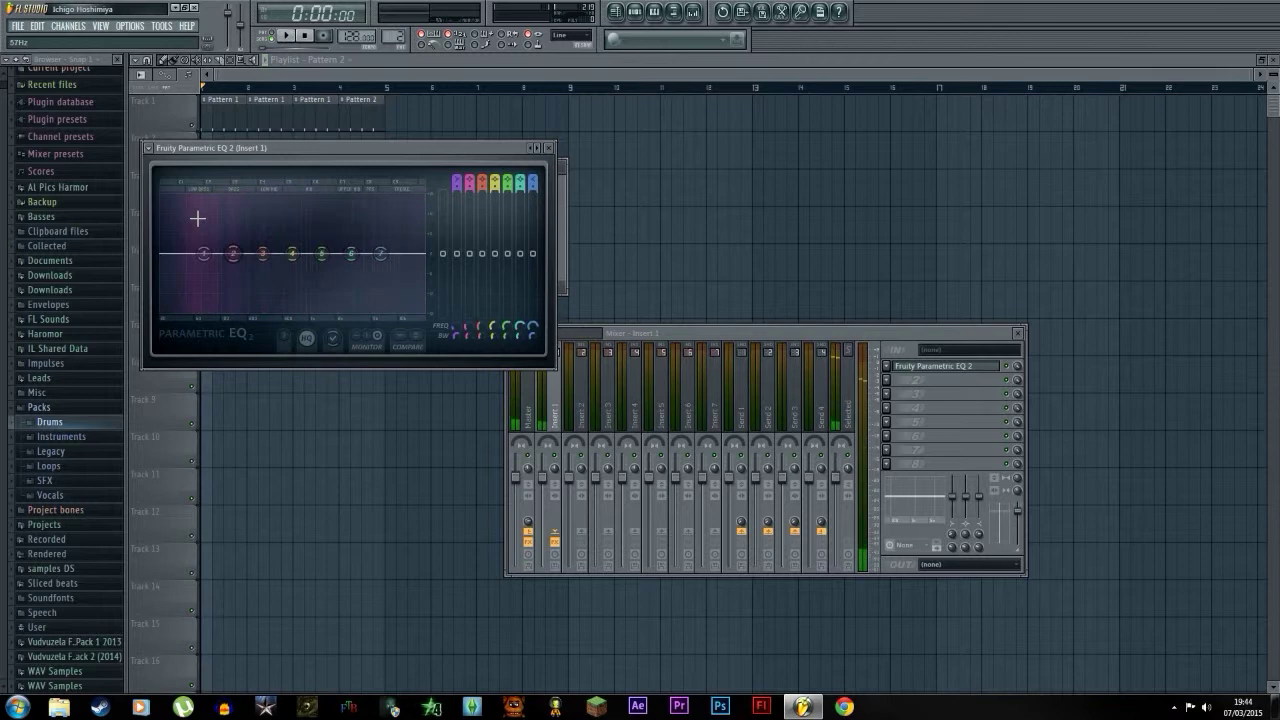
Boost low bands 1 and 2 and slightly raise band 7 at about 8861 Hz in Insert 1's EQ, then close it.
drag(233, 254, 203, 225)
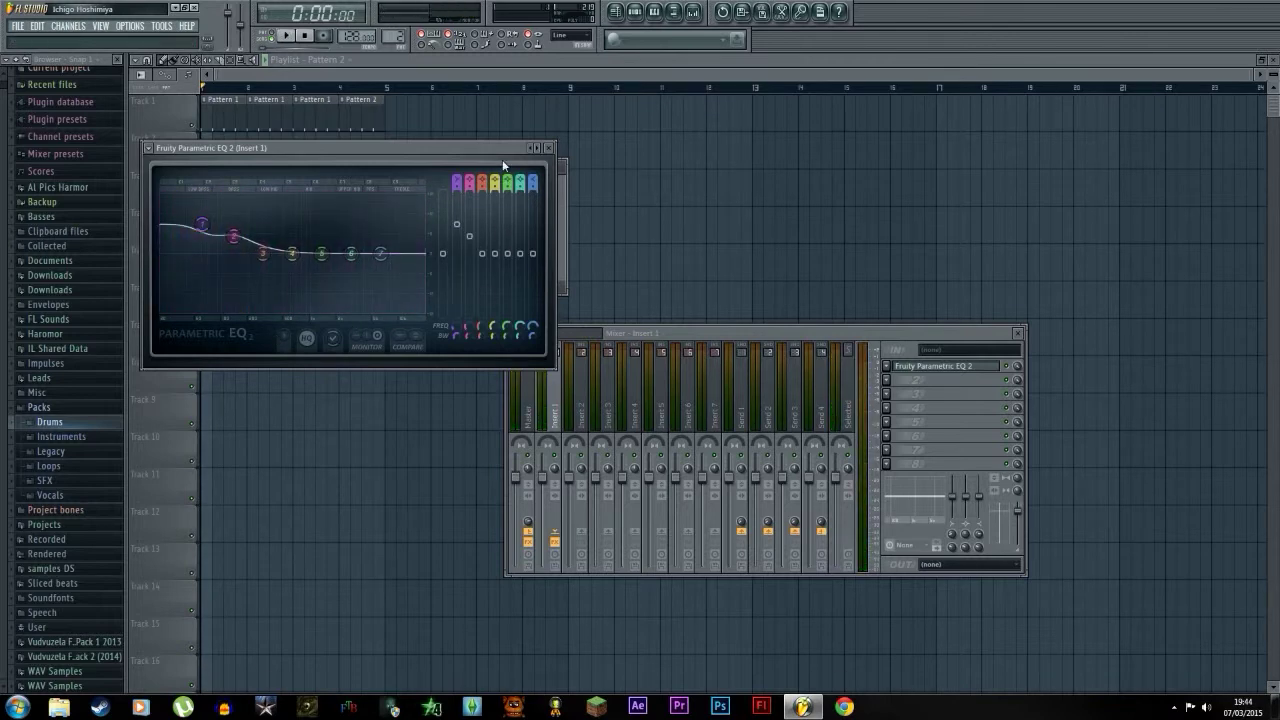
mouse_move(389, 257)
mouse_down()
mouse_move(398, 327)
mouse_move(395, 225)
mouse_move(393, 248)
mouse_up()
key(space)
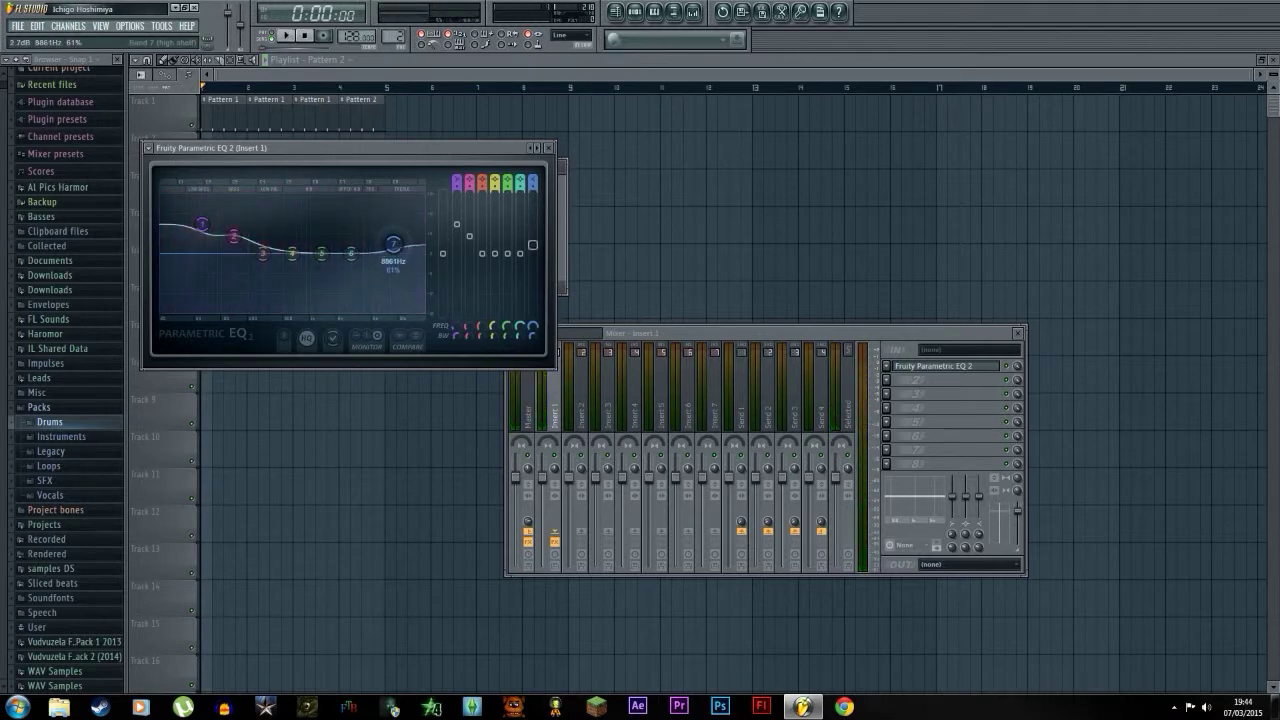
key(space)
click(545, 148)
Load Fruity Parametric EQ 2 into the first effect slot of mixer Insert 2 and start playback.
click(585, 392)
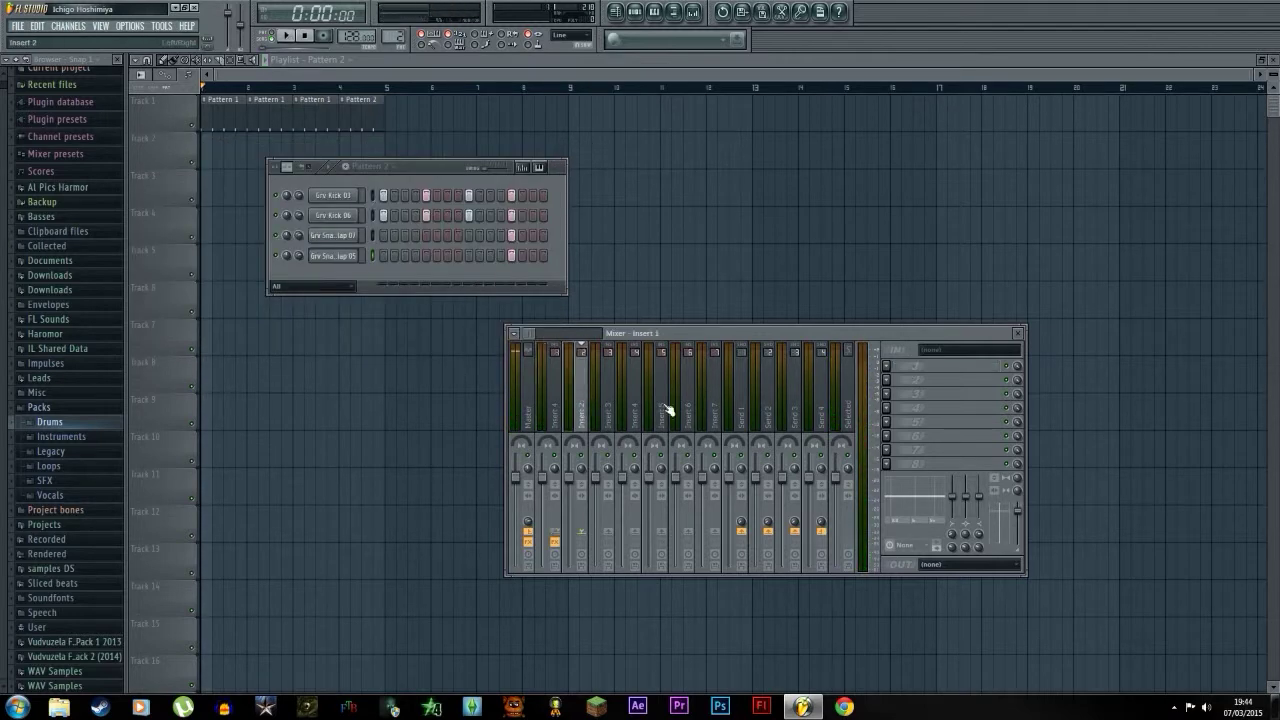
click(888, 367)
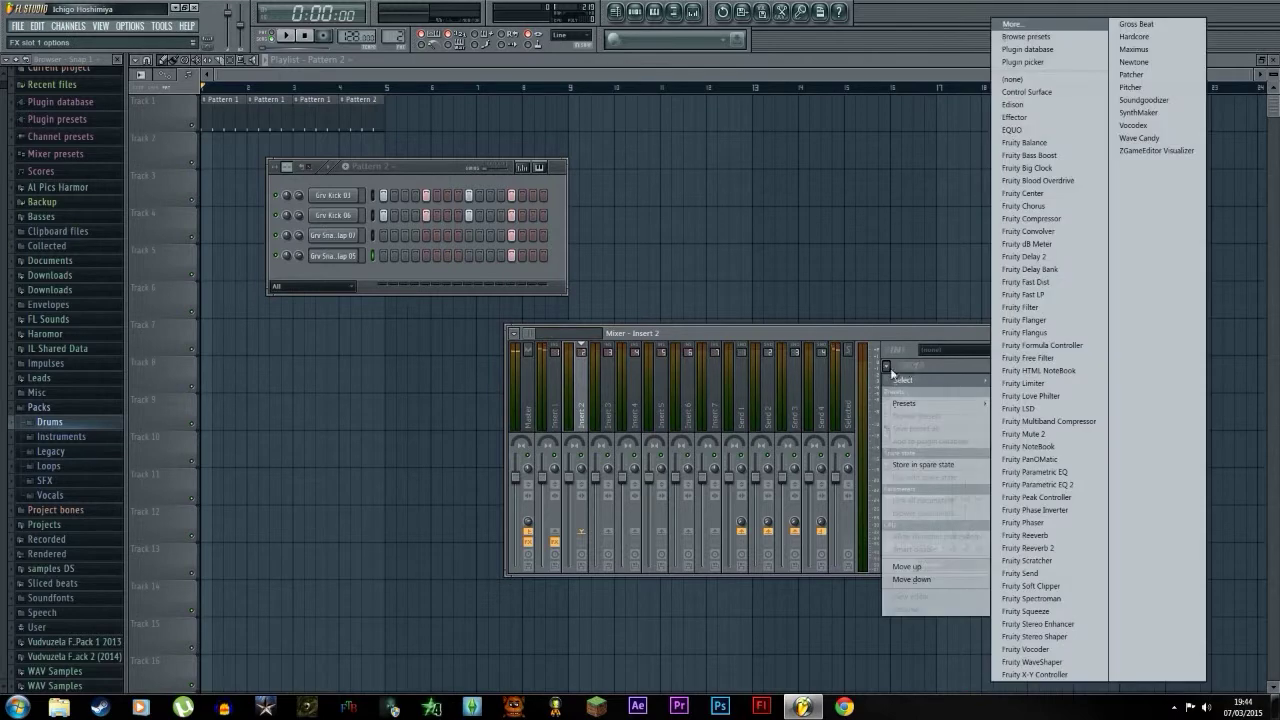
click(1055, 485)
key(space)
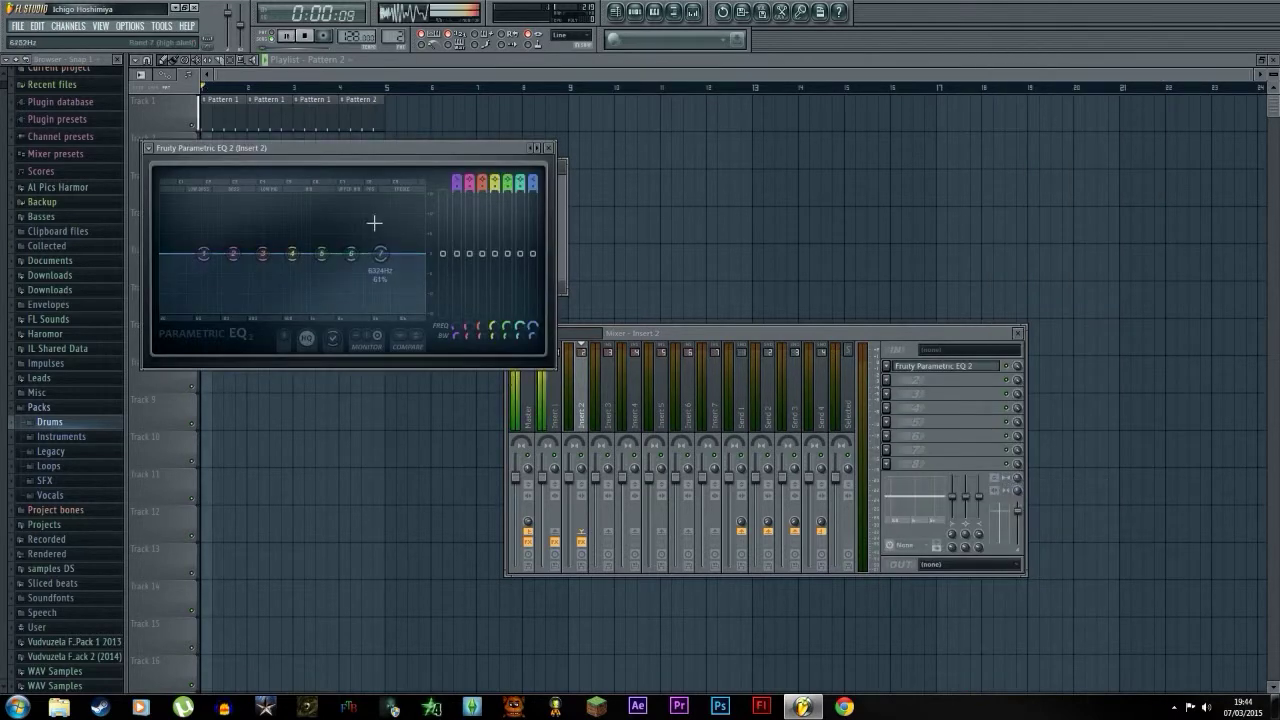
Move the playback position to the middle of bar 4 and play the snareclap hit with Insert 2's EQ open.
click(373, 90)
mouse_move(373, 90)
mouse_down()
mouse_move(320, 129)
mouse_move(377, 114)
mouse_move(362, 100)
mouse_up()
click(693, 11)
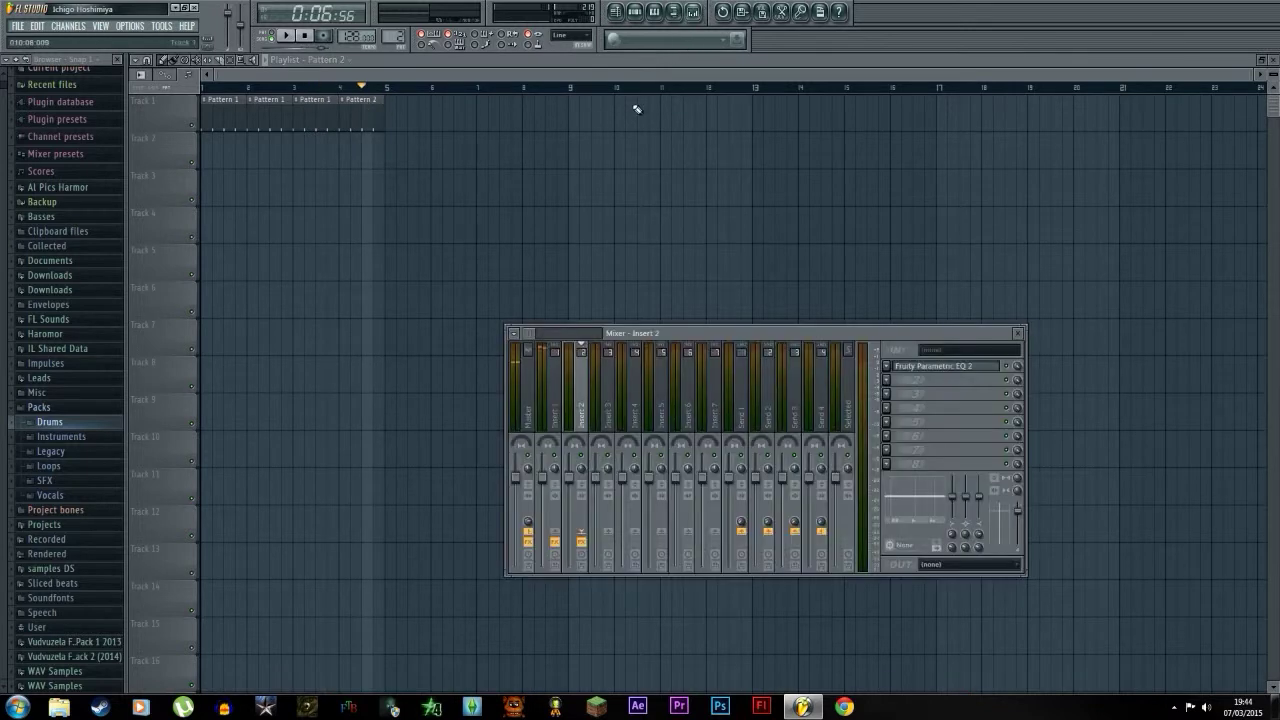
click(935, 368)
key(space)
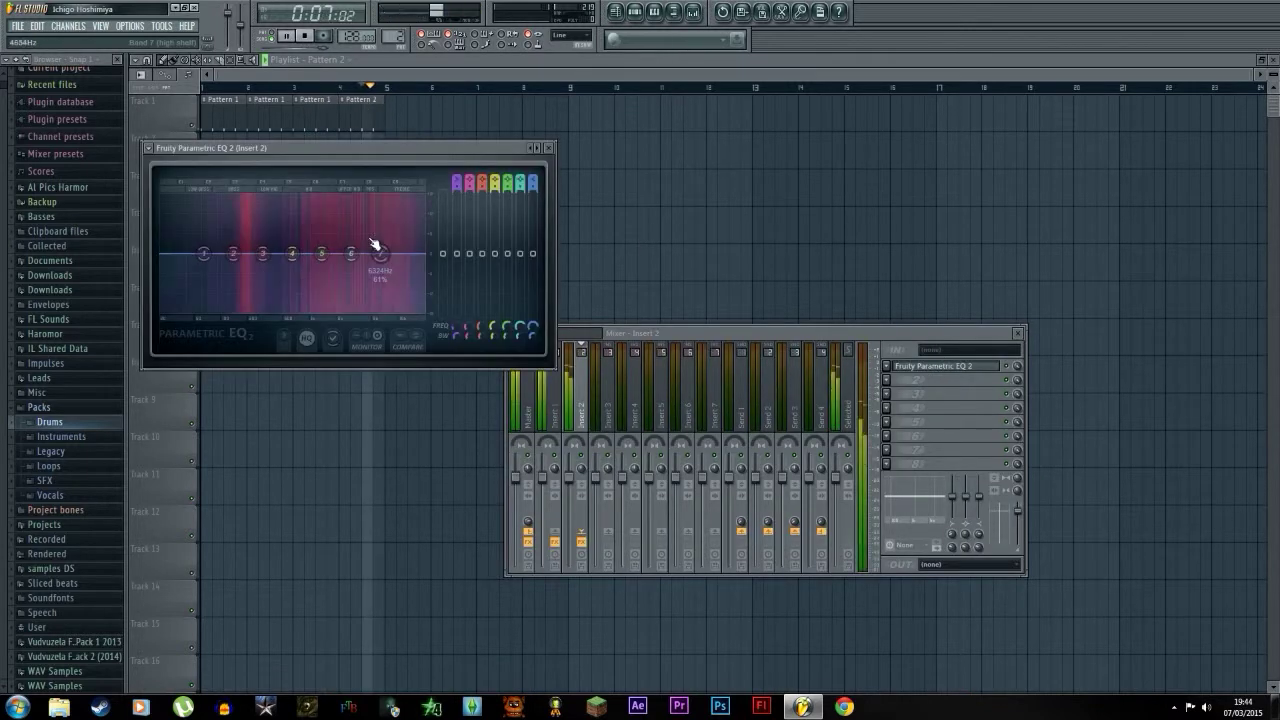
key(space)
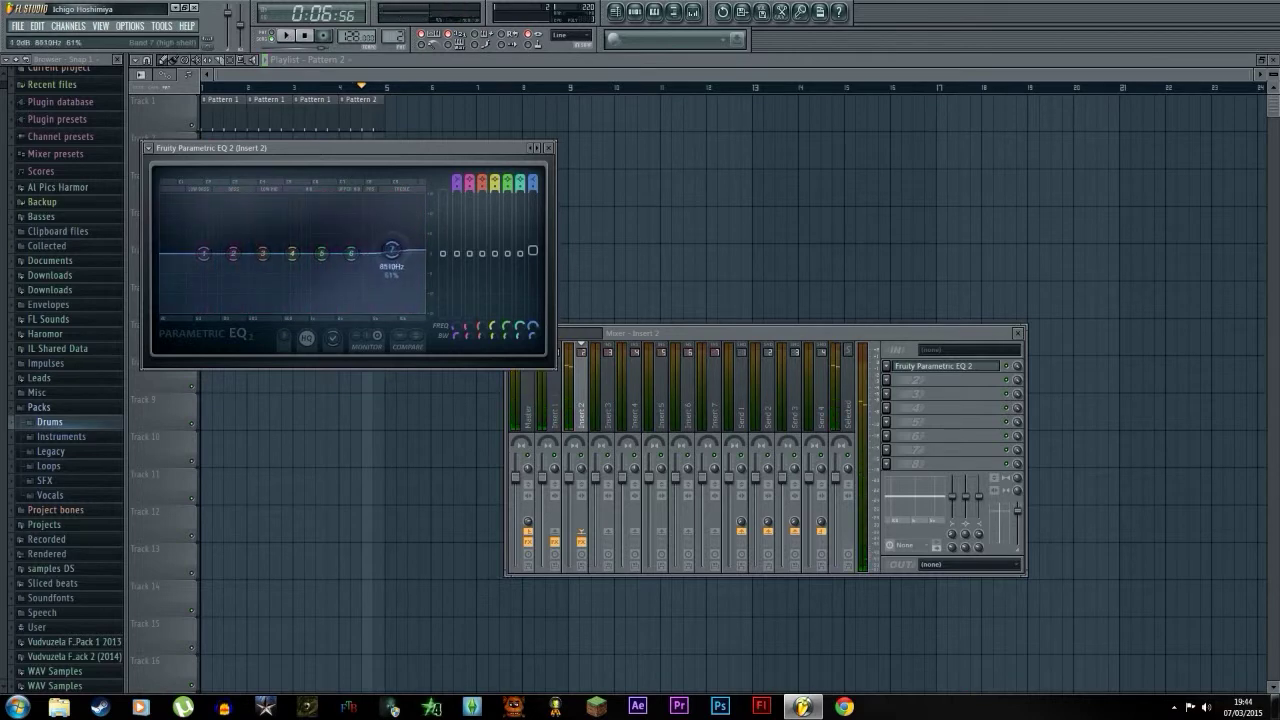
Raise bands 7 and 3 in Insert 2's EQ, check the sound in playback, and close the EQ.
drag(394, 257, 401, 237)
drag(262, 253, 245, 232)
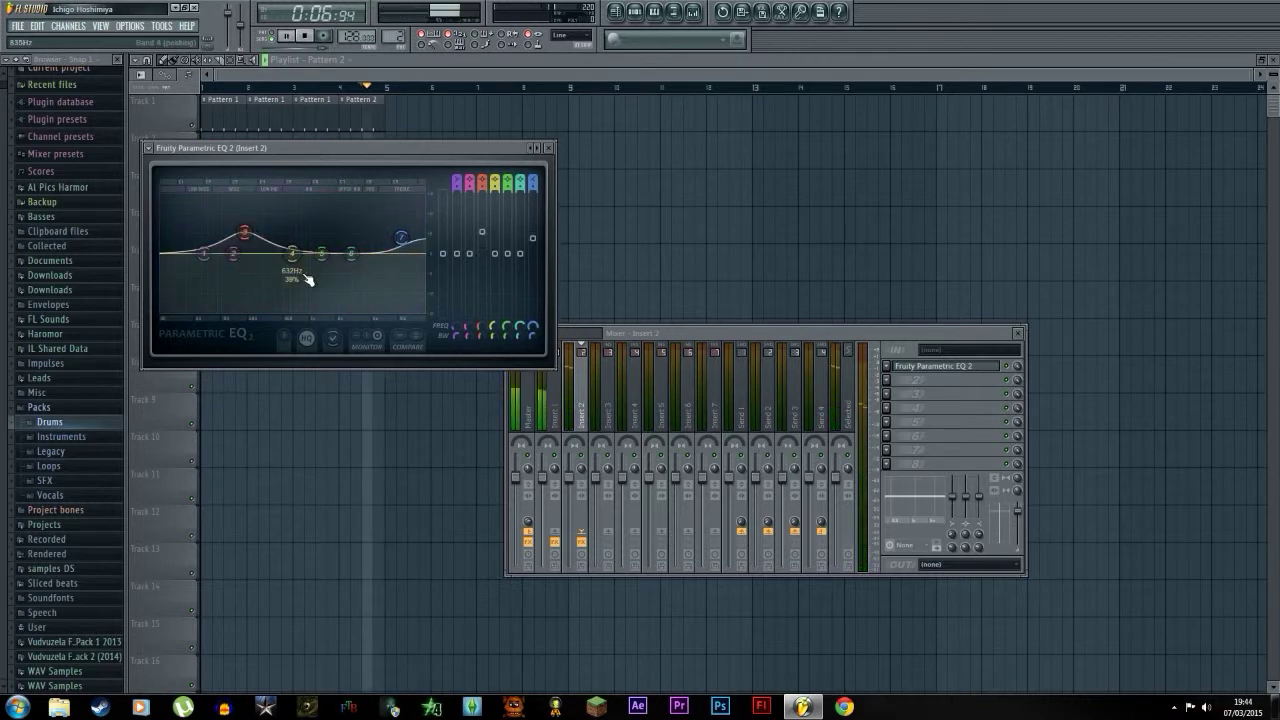
key(space)
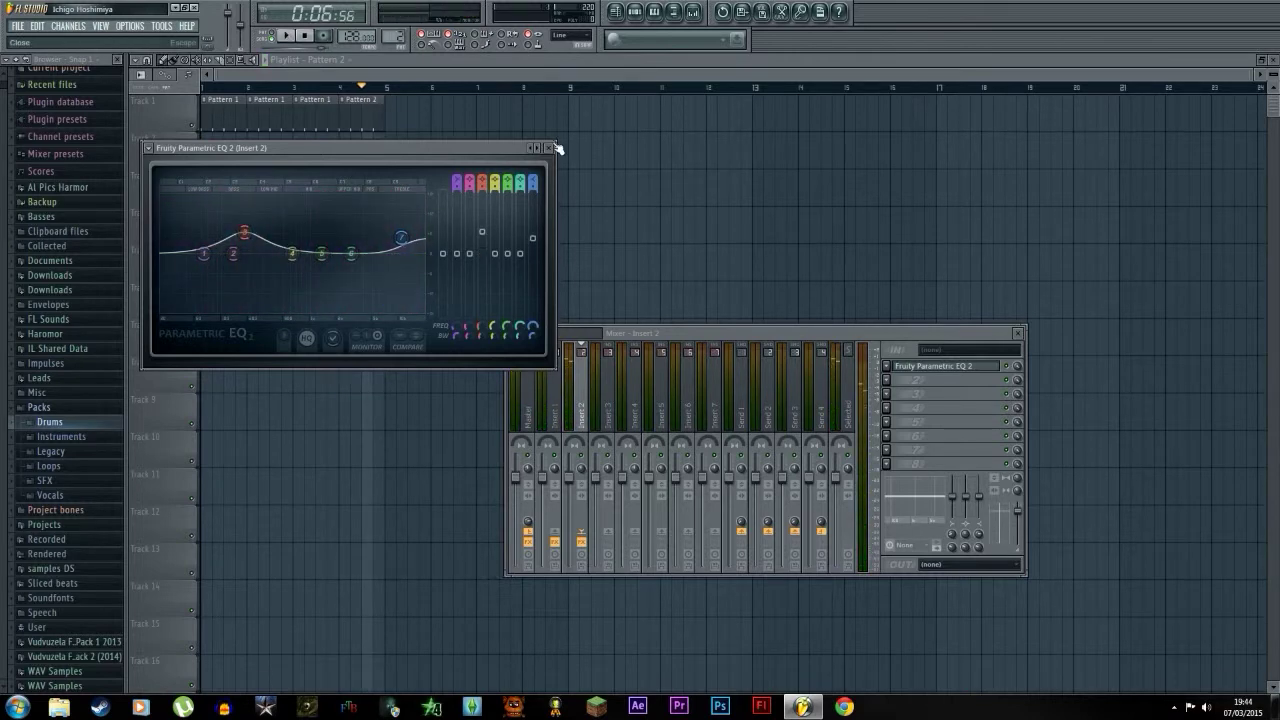
click(549, 148)
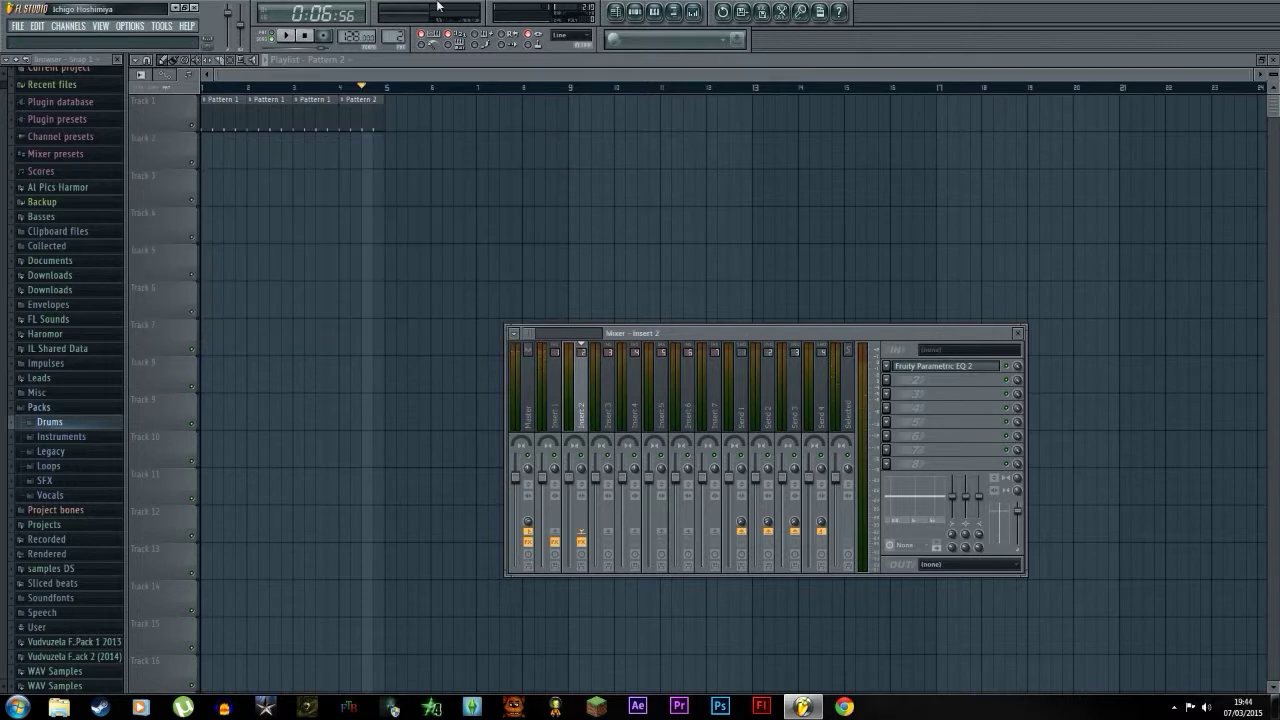
Show the step sequencer again, move it beside the mixer, and name the empty Pattern 3 "Poo".
click(634, 11)
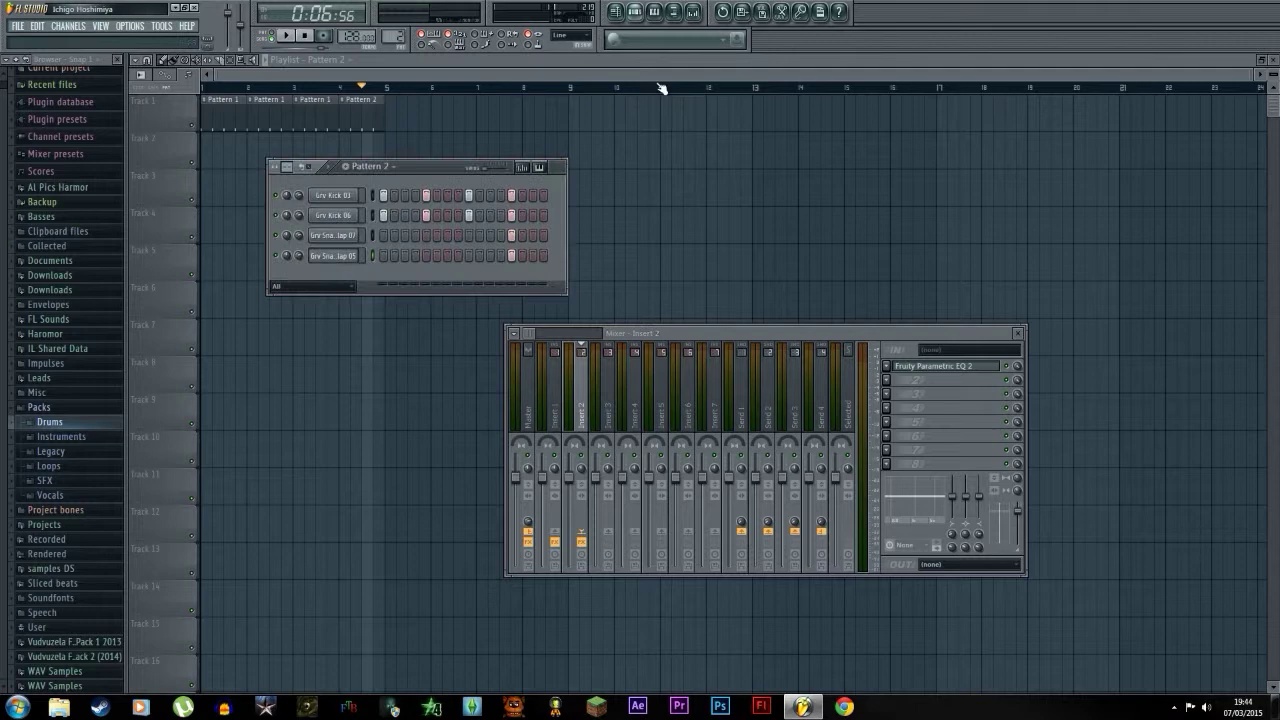
drag(440, 167, 378, 226)
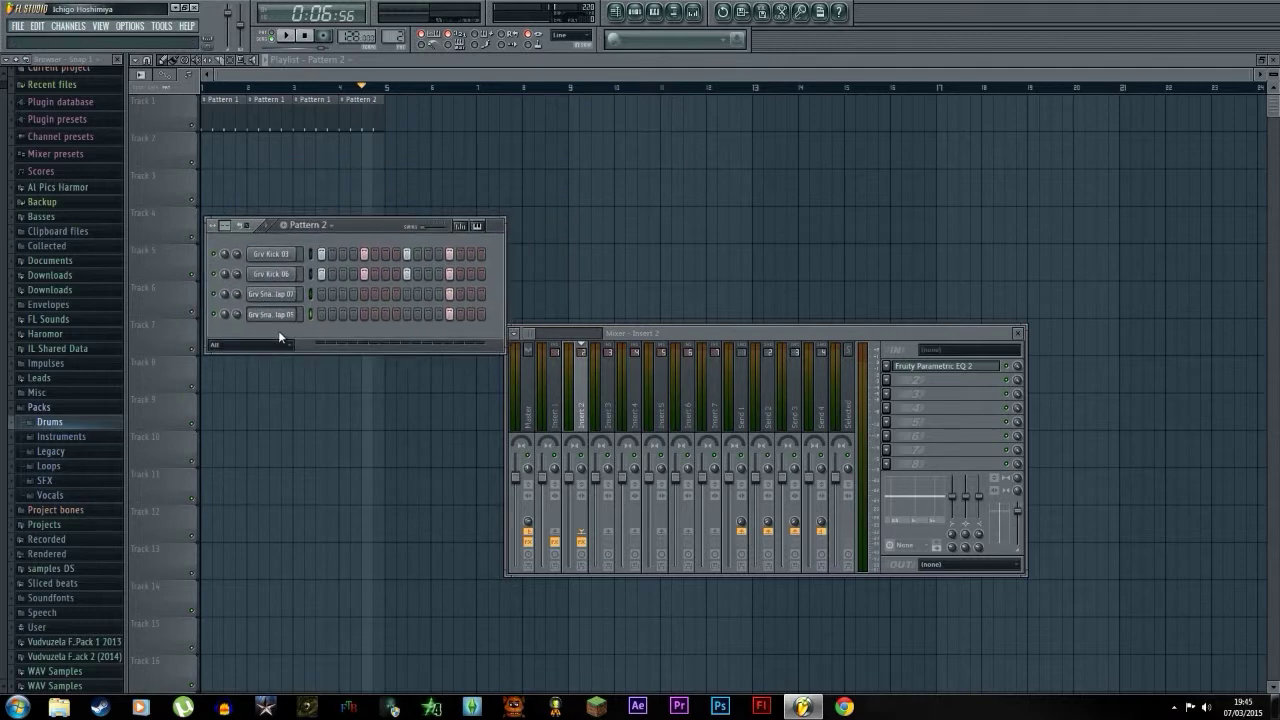
click(284, 226)
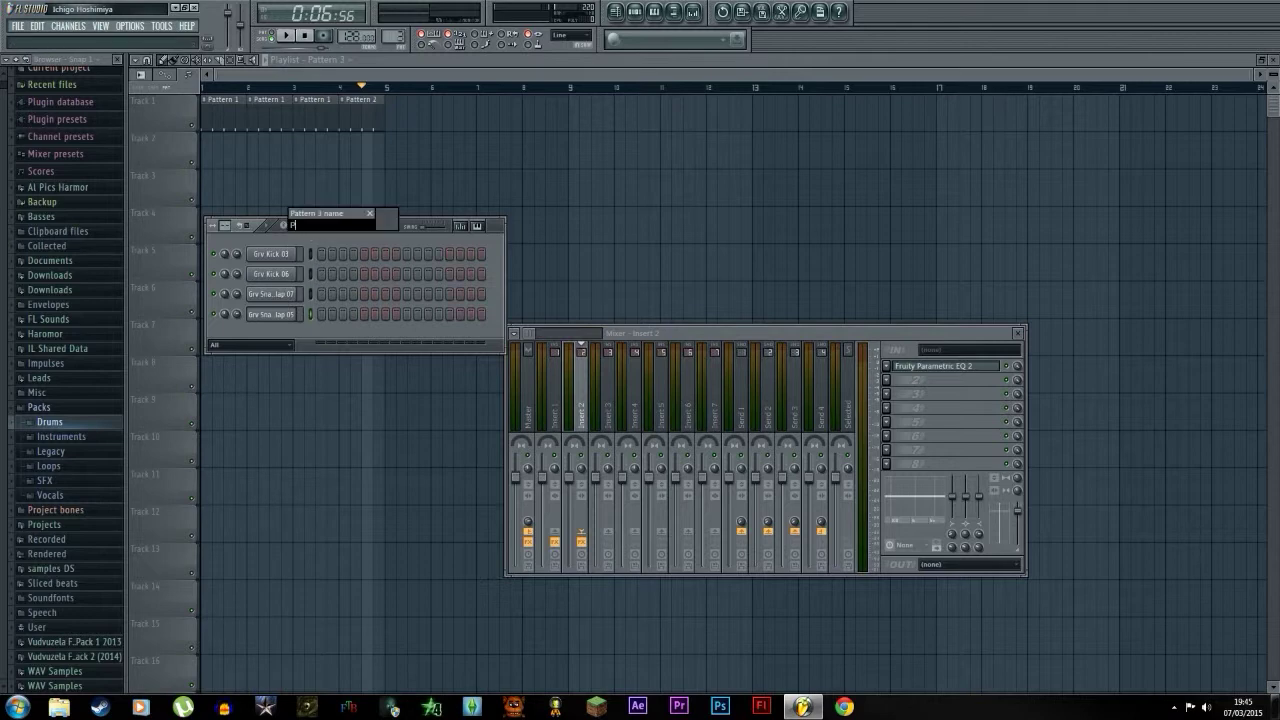
key(Return)
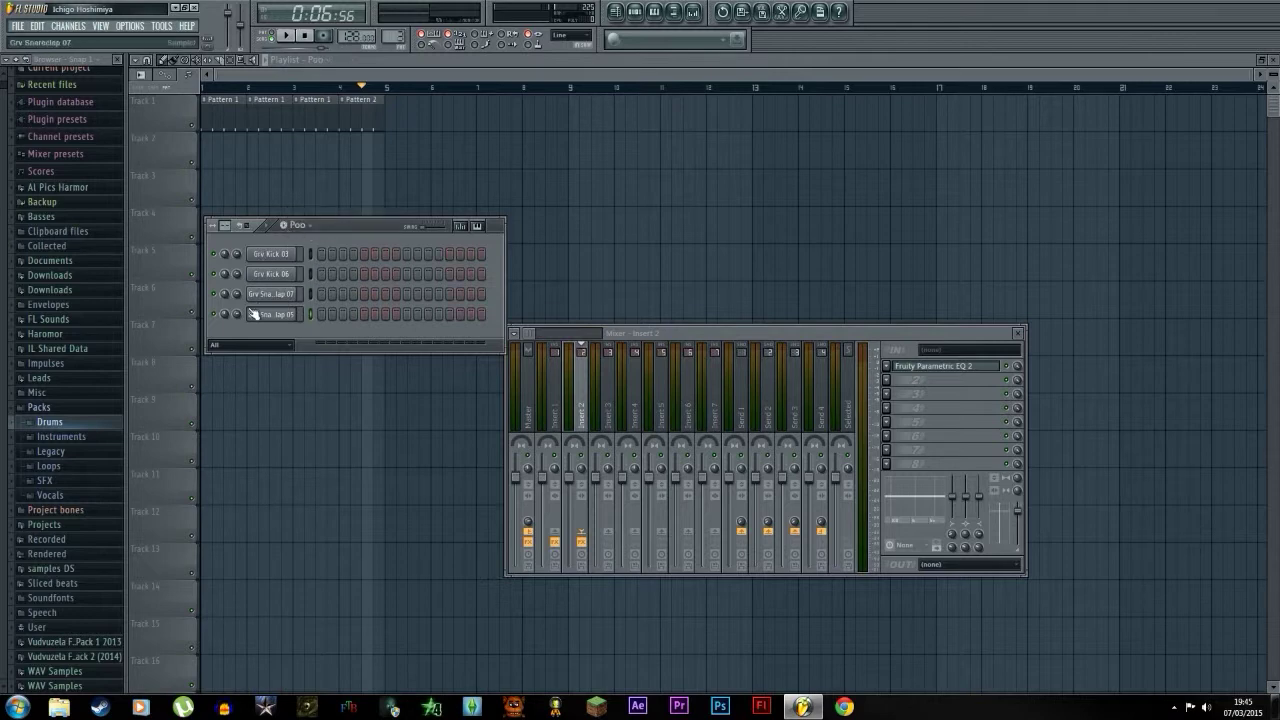
Insert a Harmor synthesizer channel and move its window clear of the step sequencer.
right_click(287, 316)
mouse_move(336, 457)
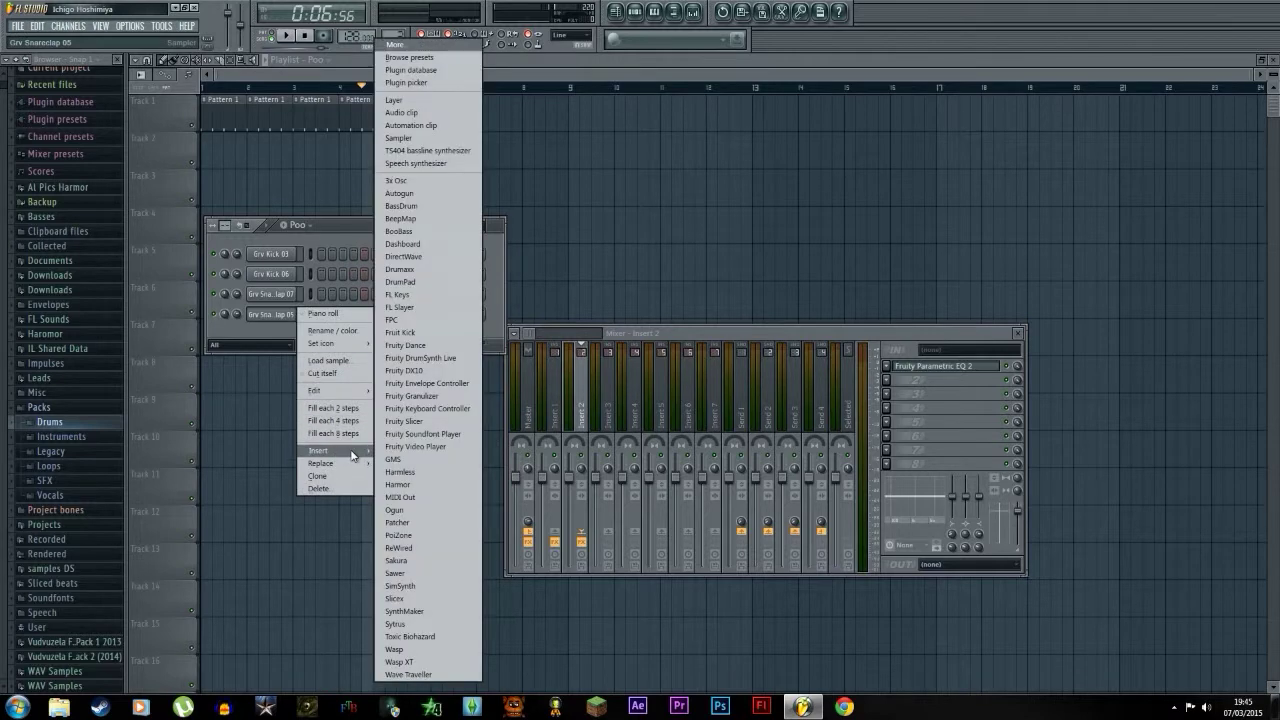
click(416, 489)
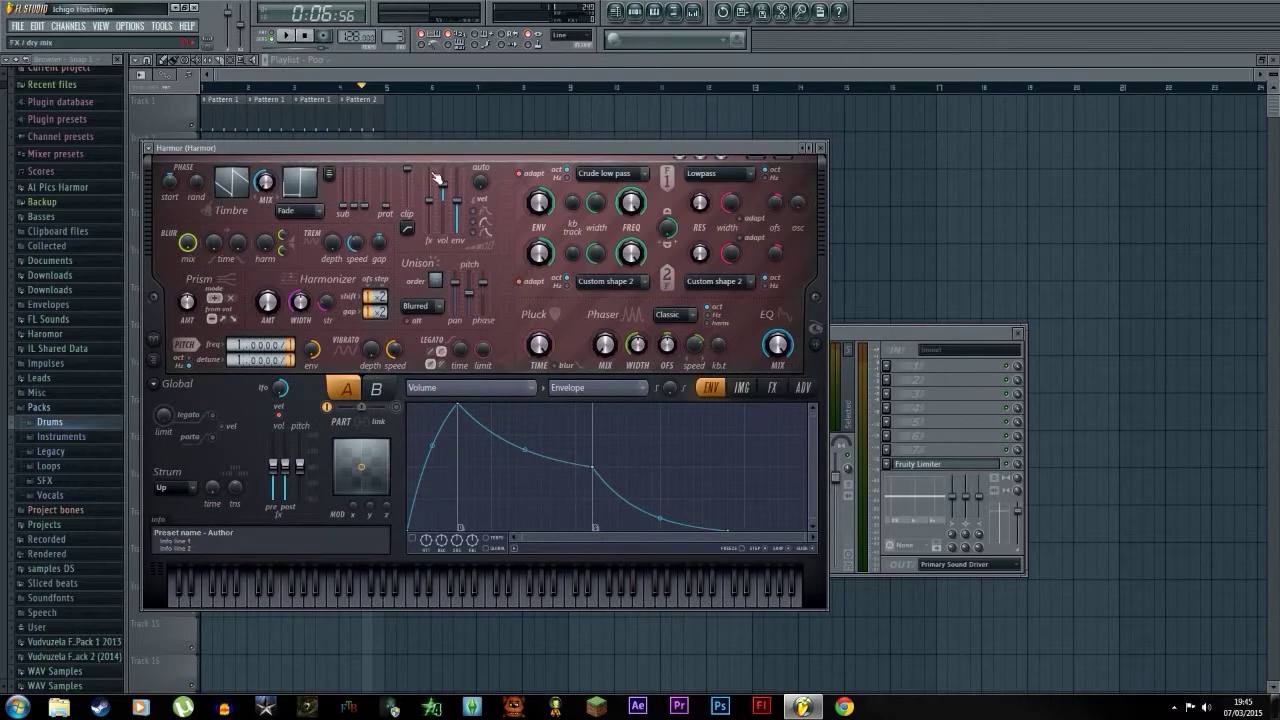
drag(445, 147, 843, 107)
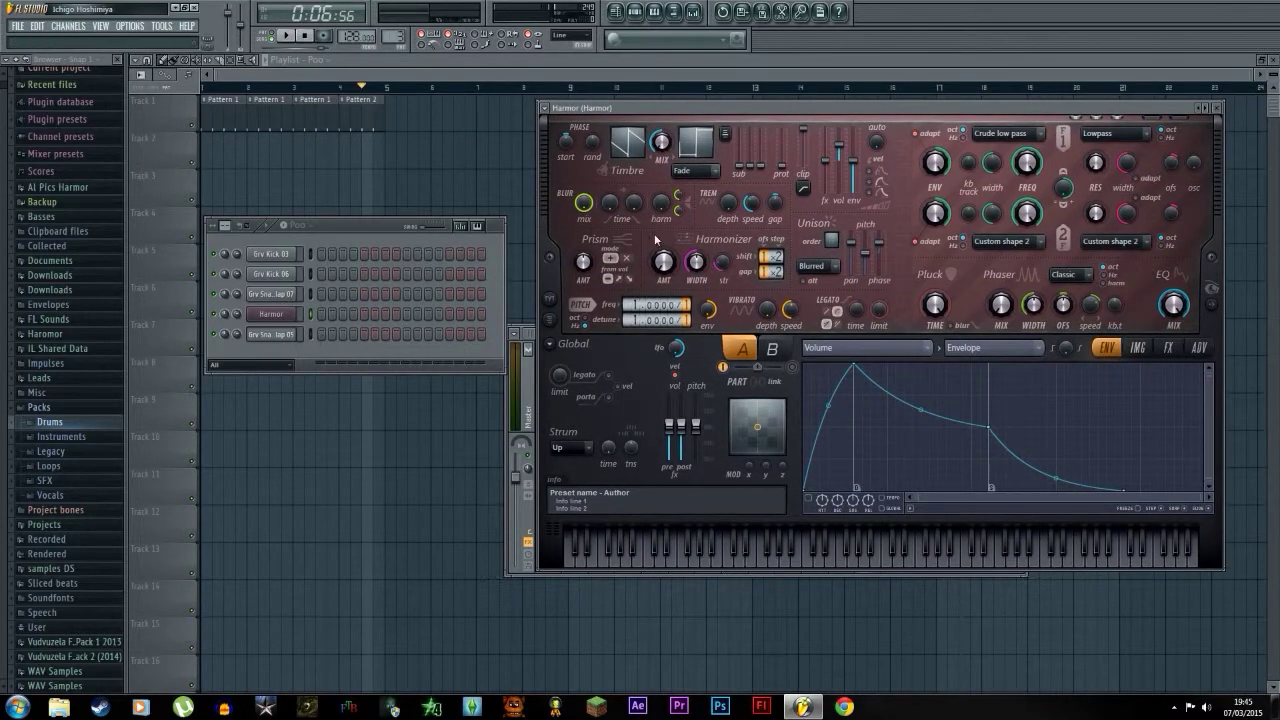
Load the Forest preset from the Percussion group in Harmor.
click(545, 108)
mouse_move(570, 145)
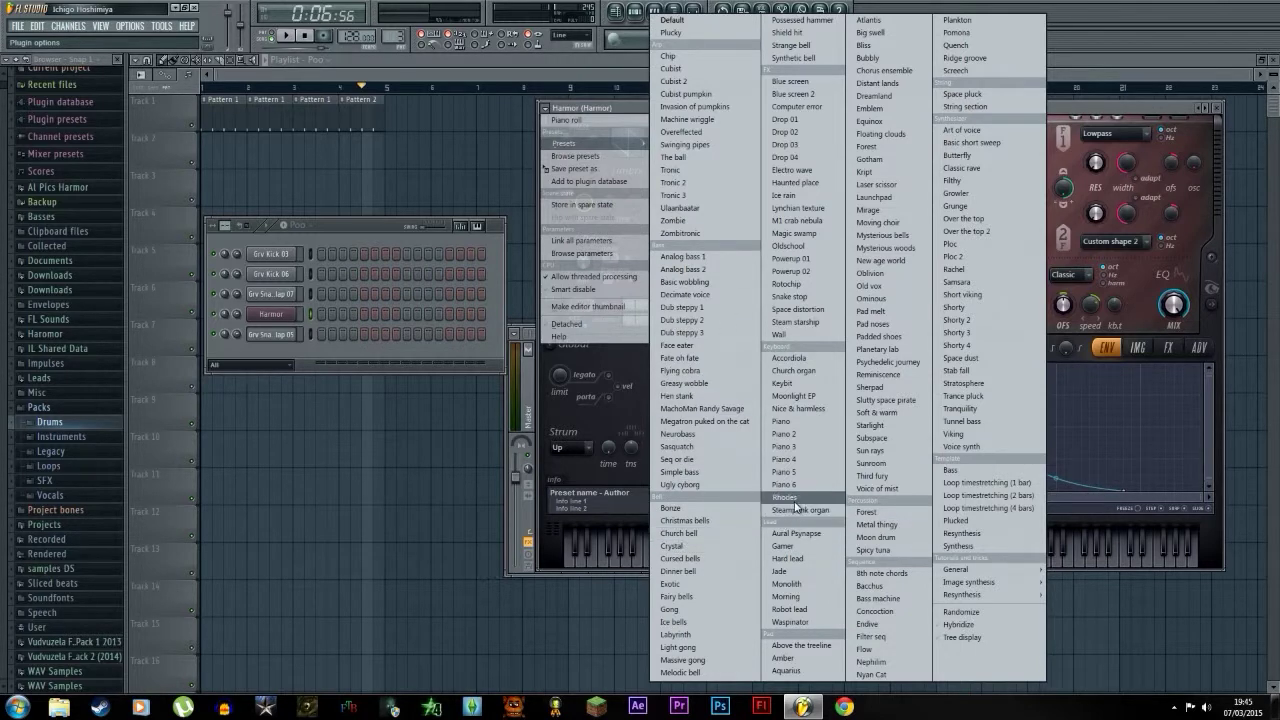
click(872, 512)
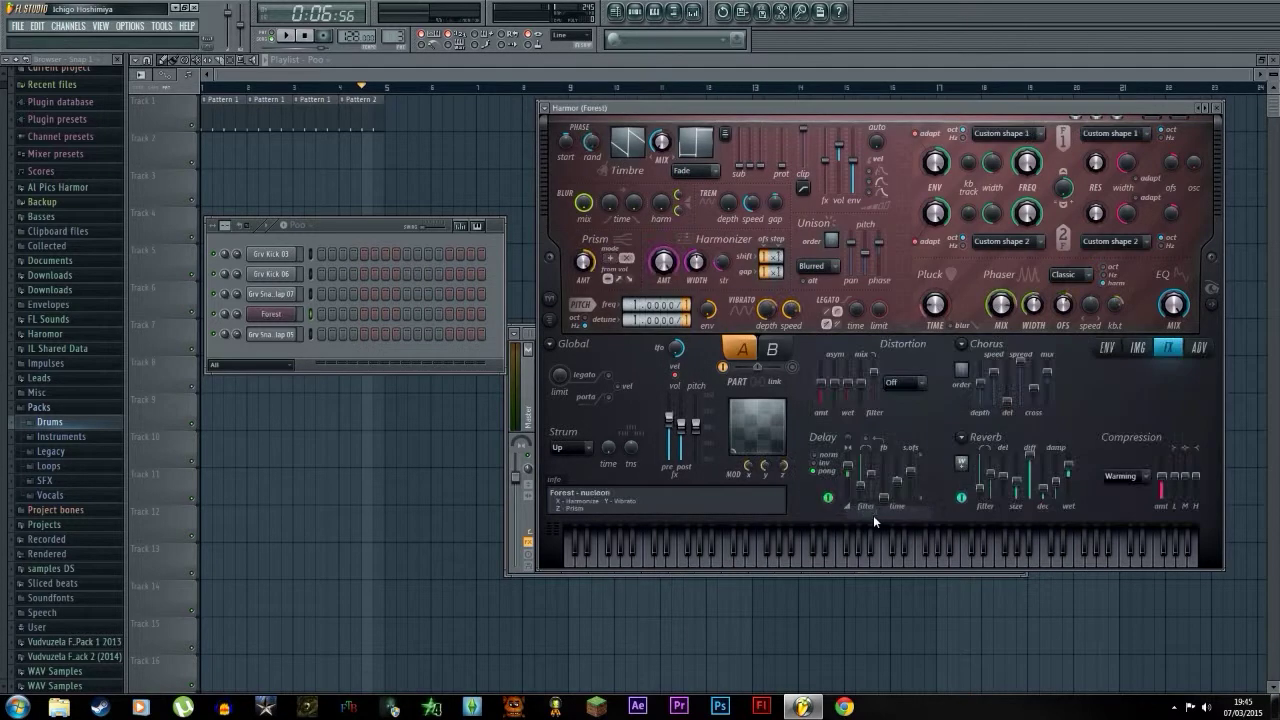
Play a short melody around A4 to C5 to audition the Forest preset.
key(q)
key(e)
key(m)
key(w)
key(q)
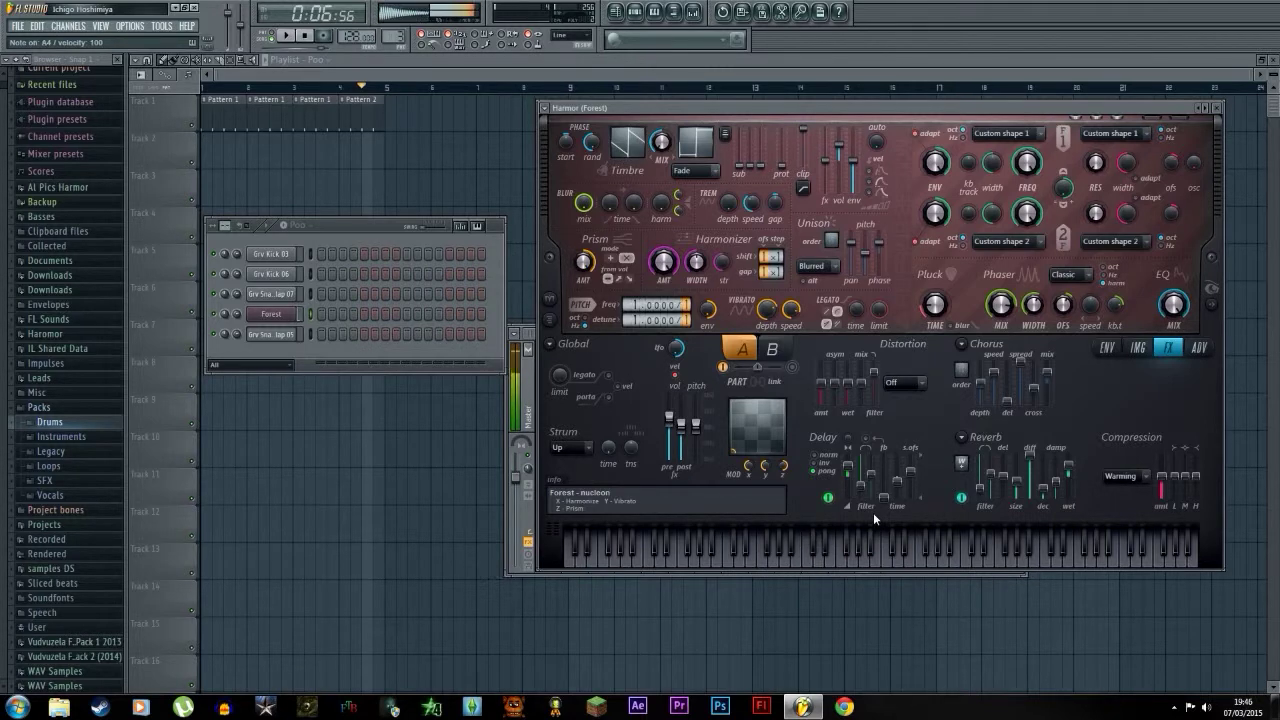
key(n)
key(q)
key(e)
key(w)
key(q)
key(m)
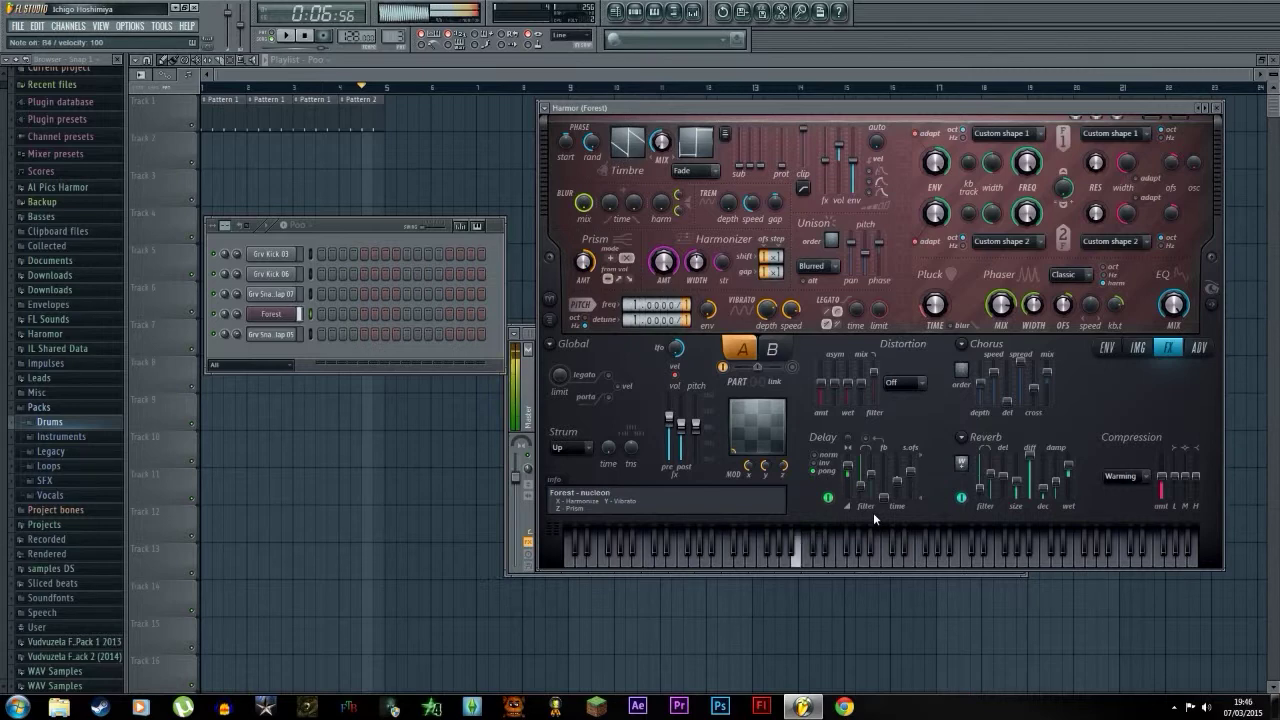
key(m)
key(w)
key(e)
key(q)
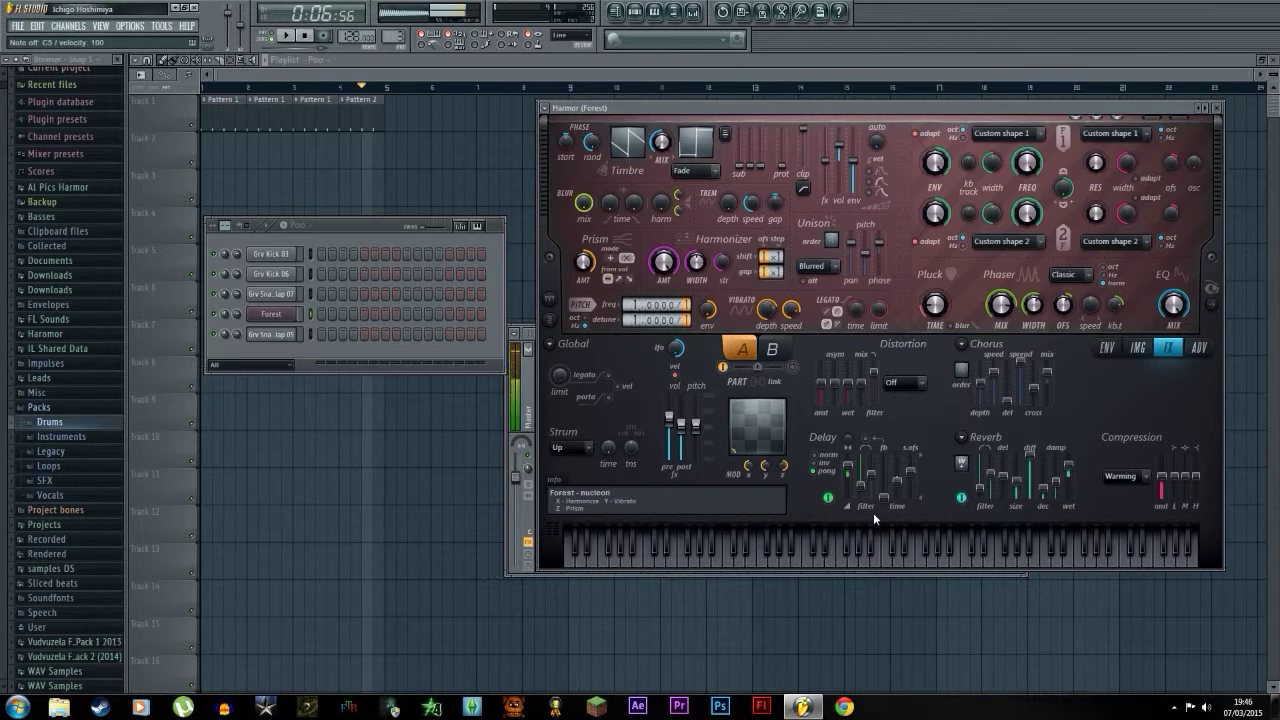
key(n)
key(n)
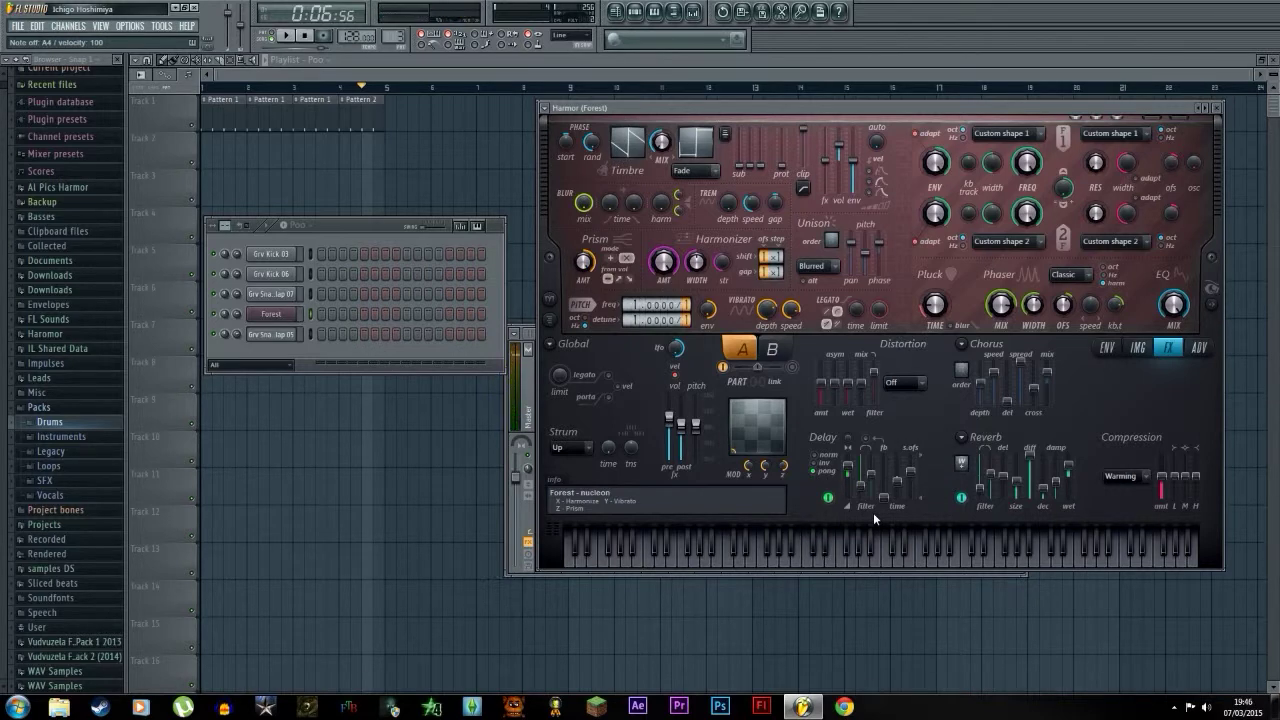
Load the Plucky preset in Harmor and play a few notes to audition it.
click(545, 107)
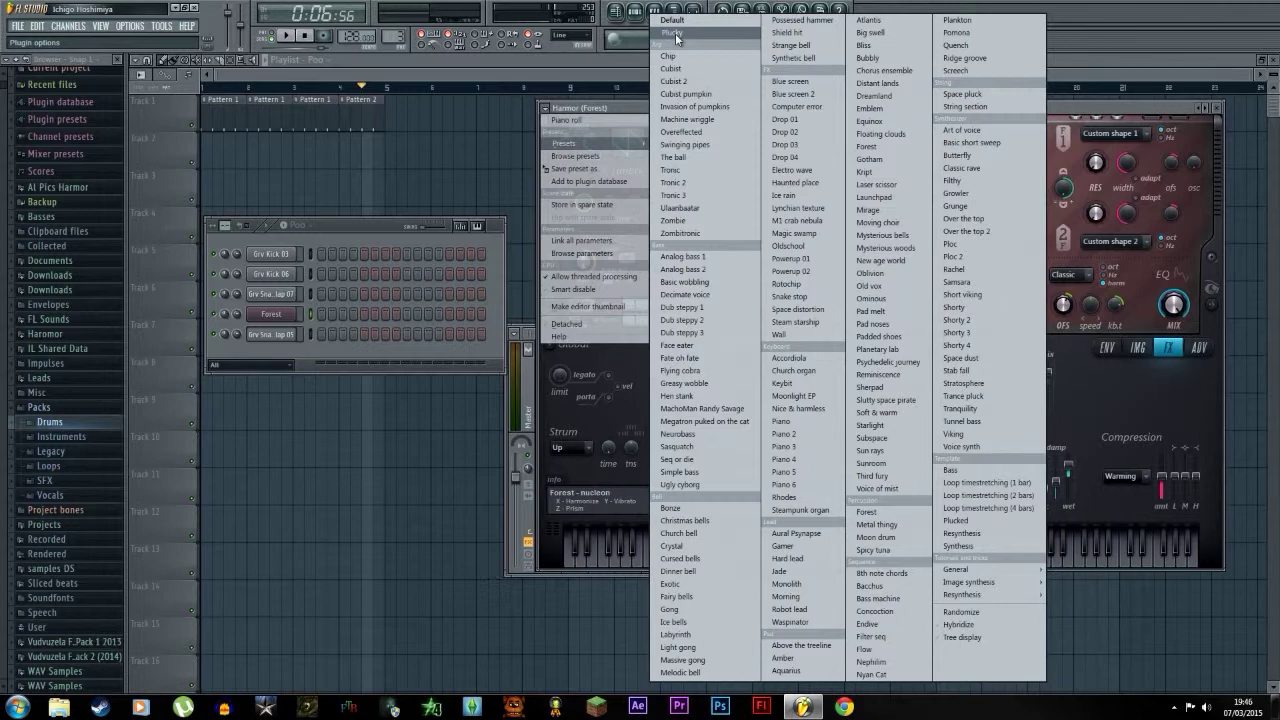
click(672, 33)
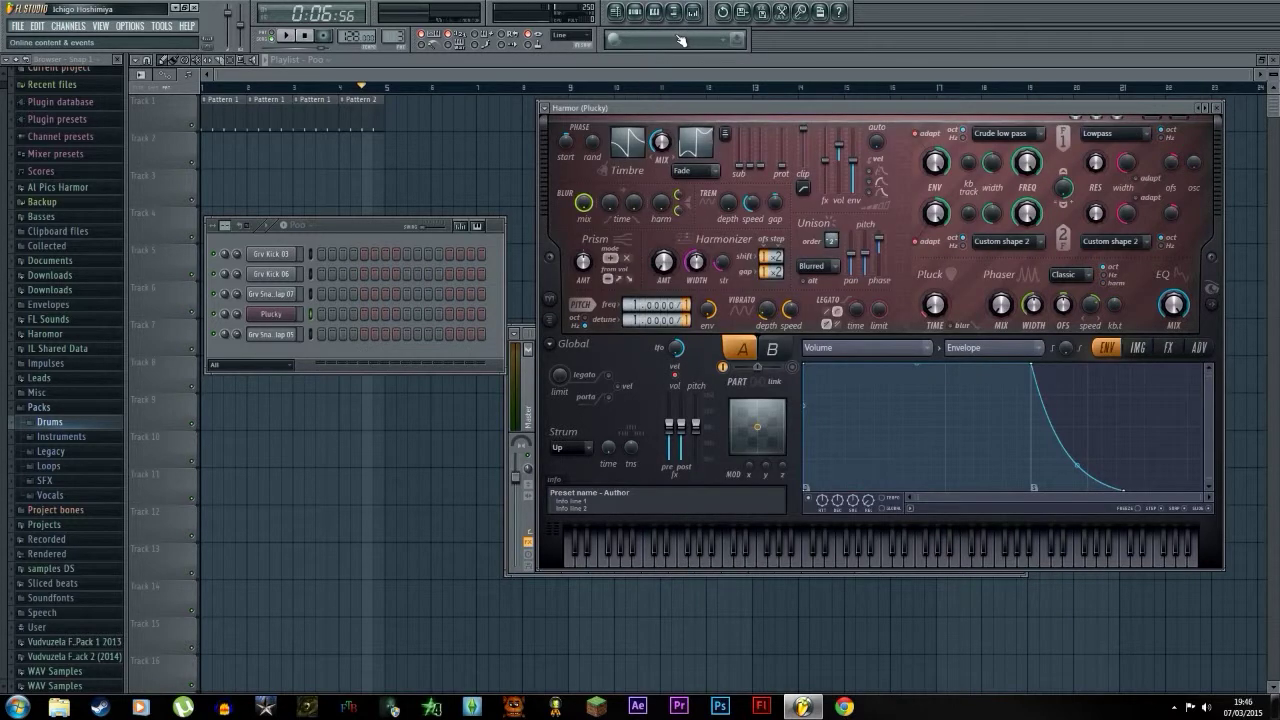
key(z)
key(z)
key(x)
Open the Plucky channel in the piano roll, audition some keys and place a C5 note at the start of bar 1.
right_click(288, 313)
click(327, 318)
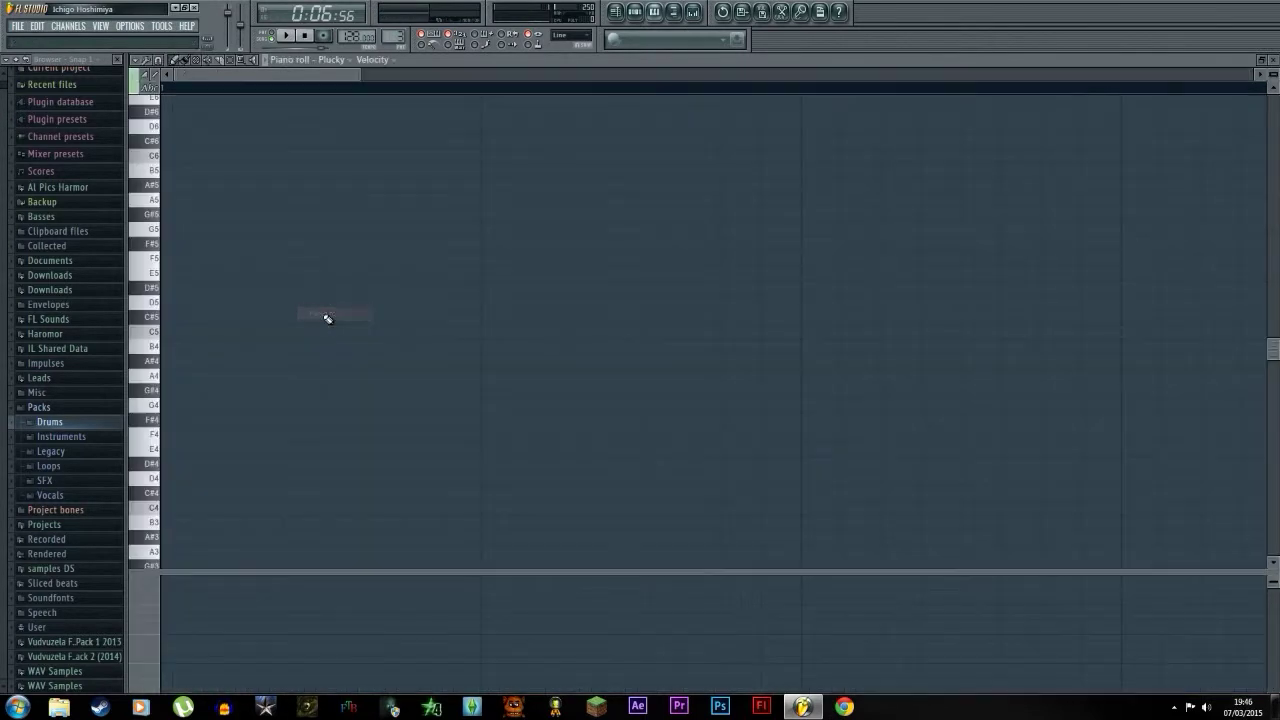
drag(158, 134, 186, 457)
click(157, 333)
click(158, 336)
click(171, 333)
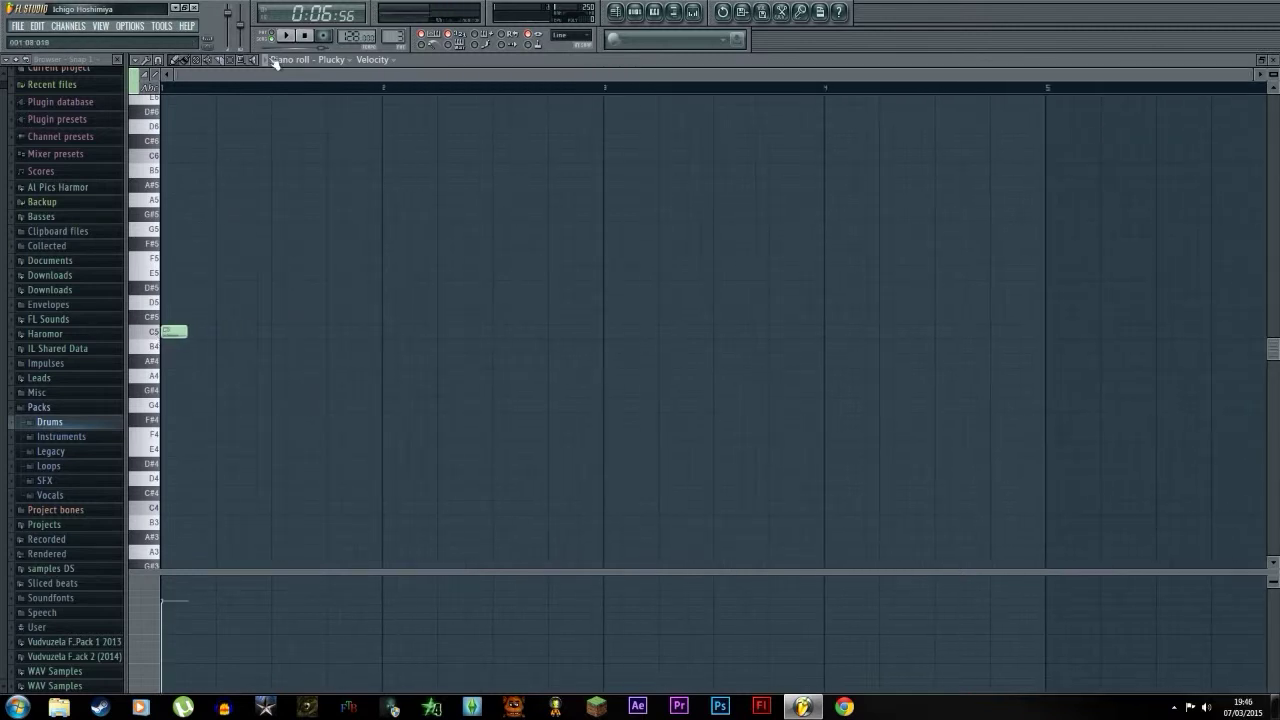
Play the pattern, lengthen the C5 note to one beat and play it back again.
key(space)
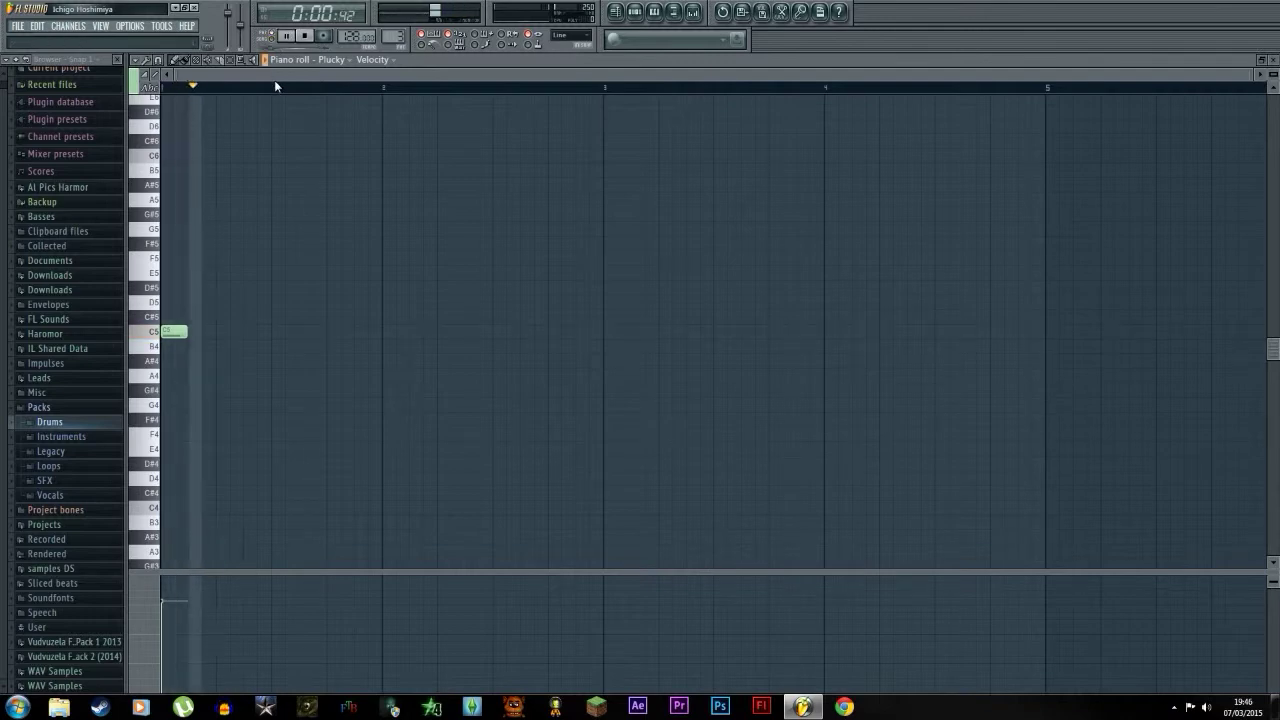
key(space)
drag(189, 333, 223, 356)
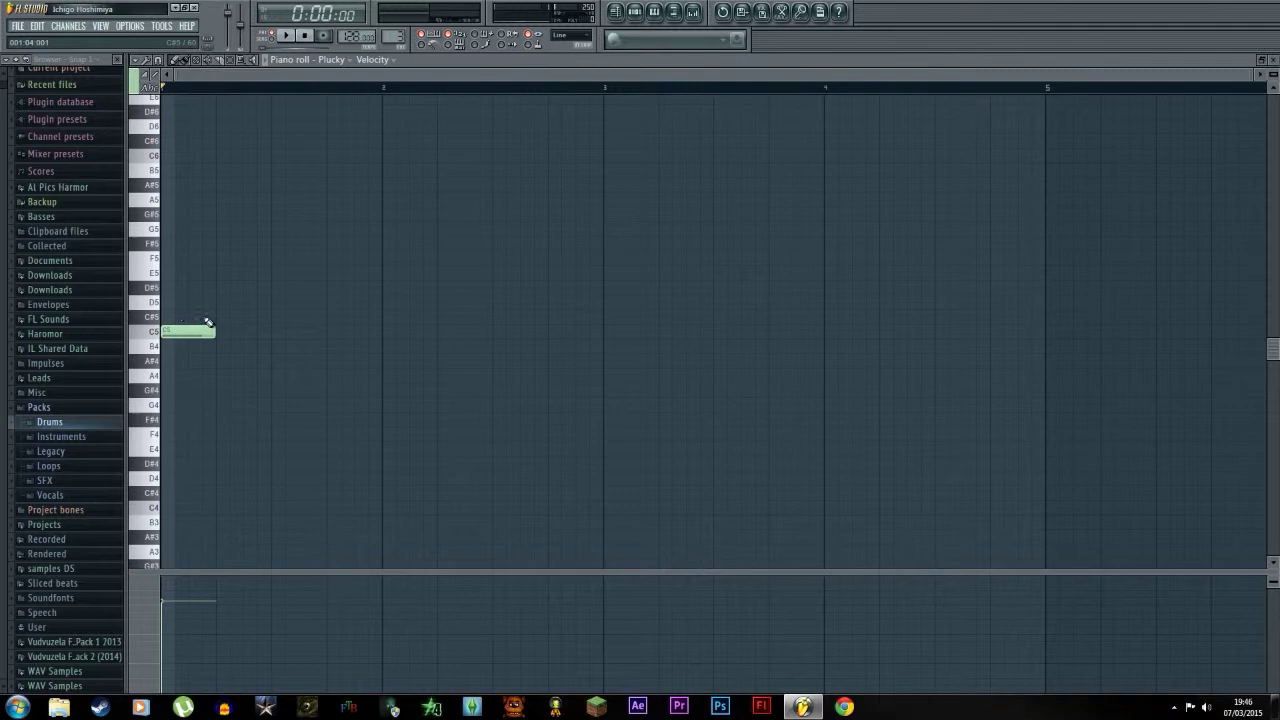
key(space)
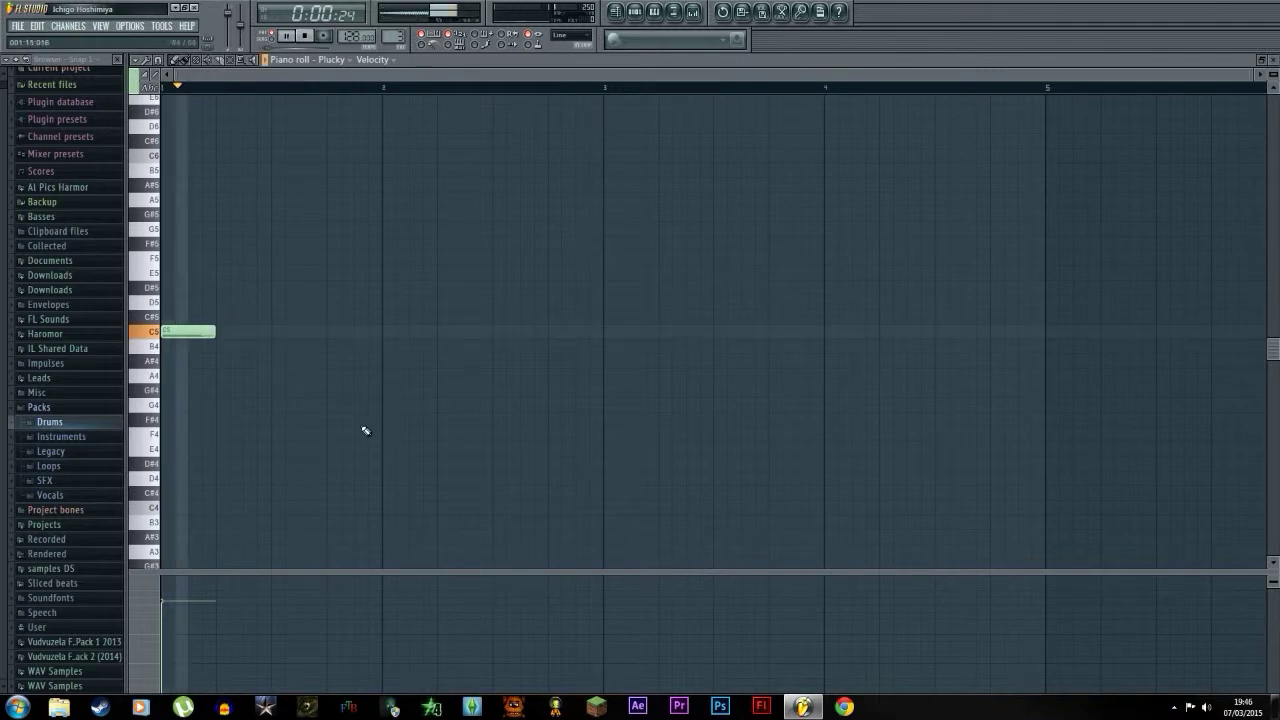
key(space)
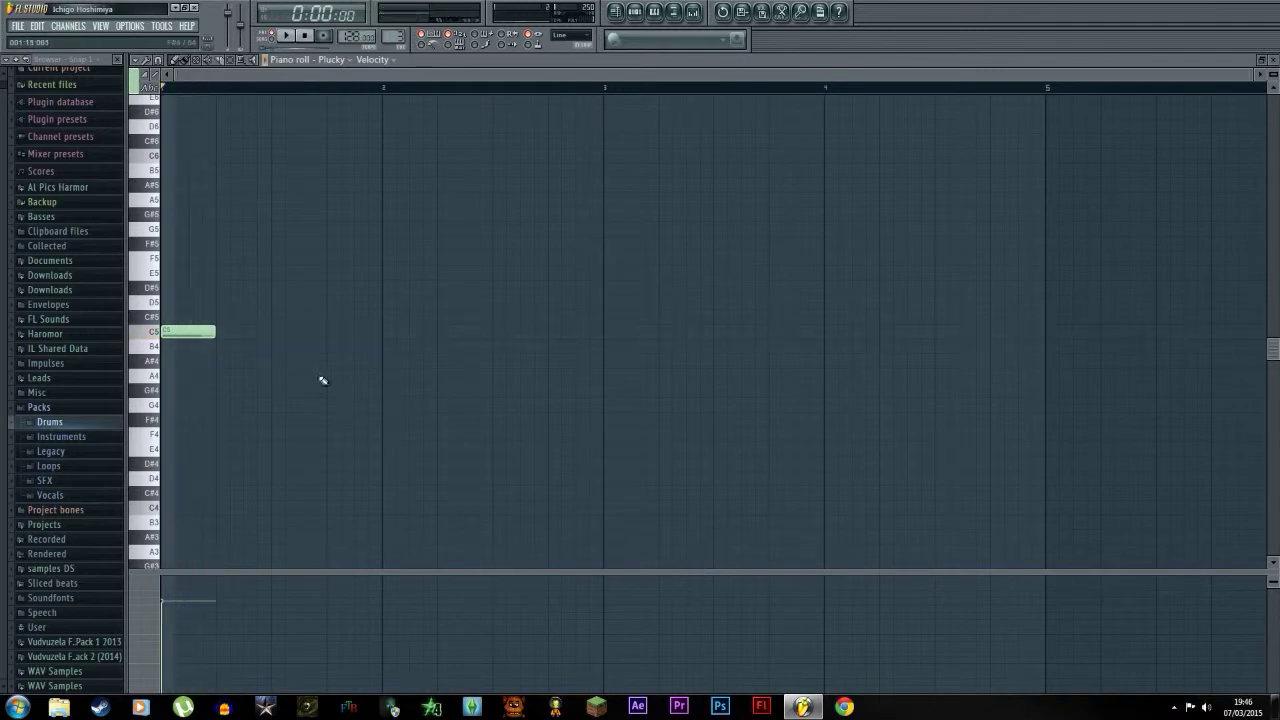
Fill bar 1 with two more one-beat C5 notes, a half-beat C5 and a closing half-beat D5, and play it back.
click(224, 334)
click(279, 336)
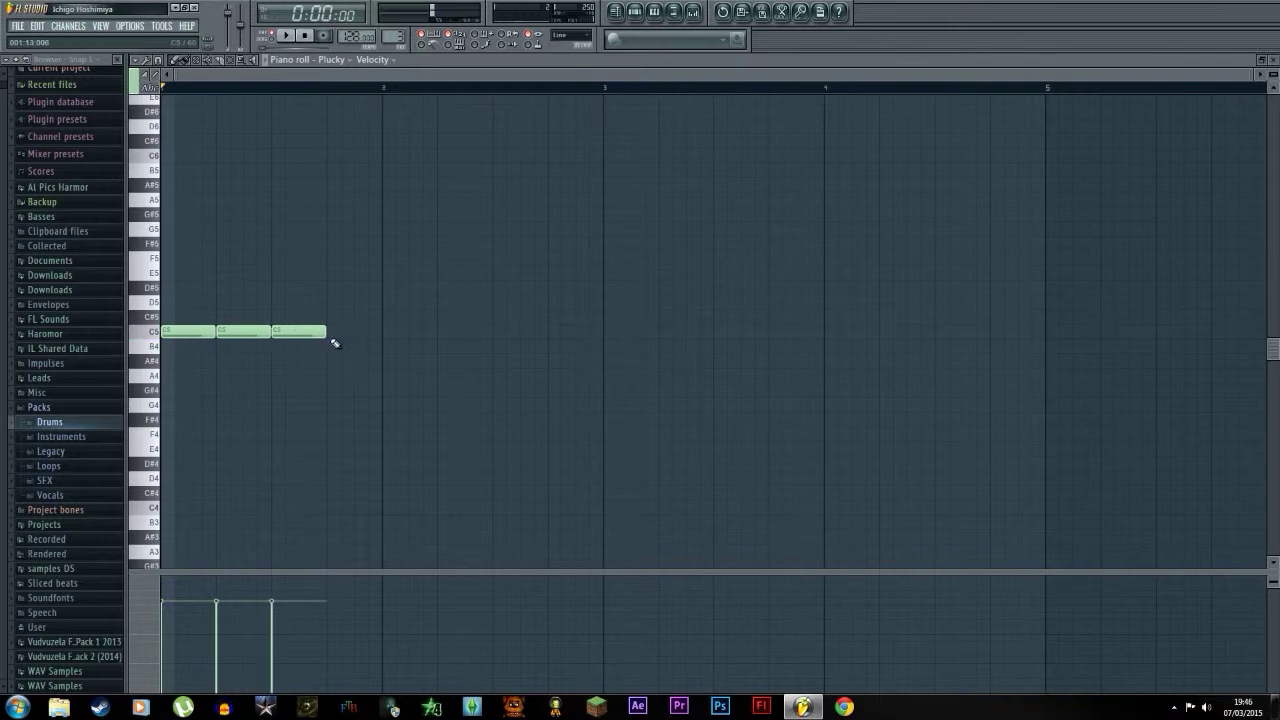
click(330, 334)
drag(380, 334, 353, 334)
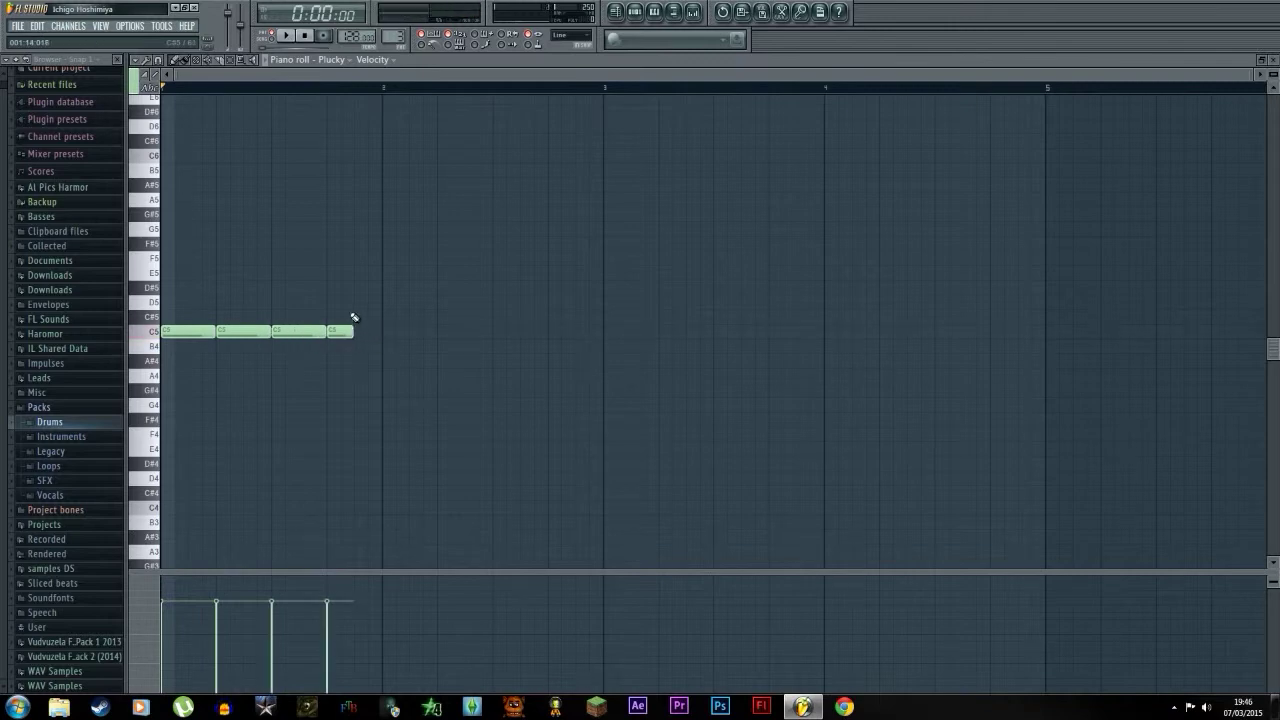
click(359, 303)
key(space)
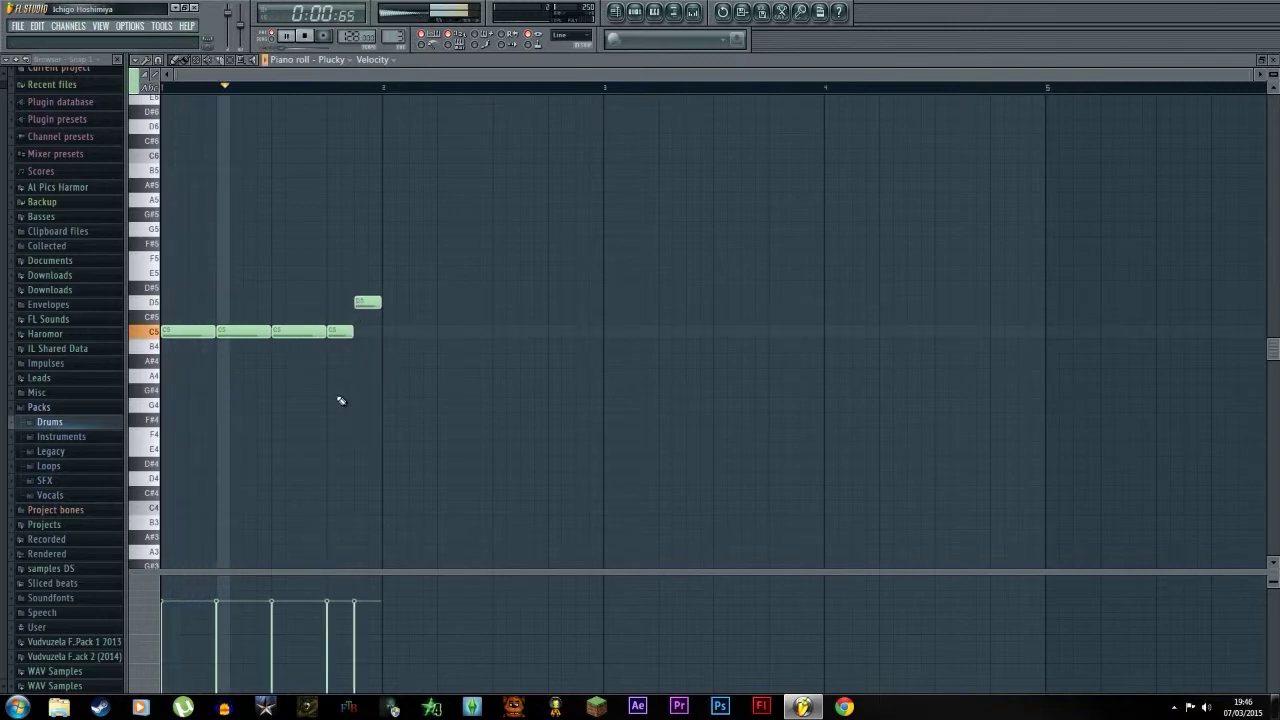
key(space)
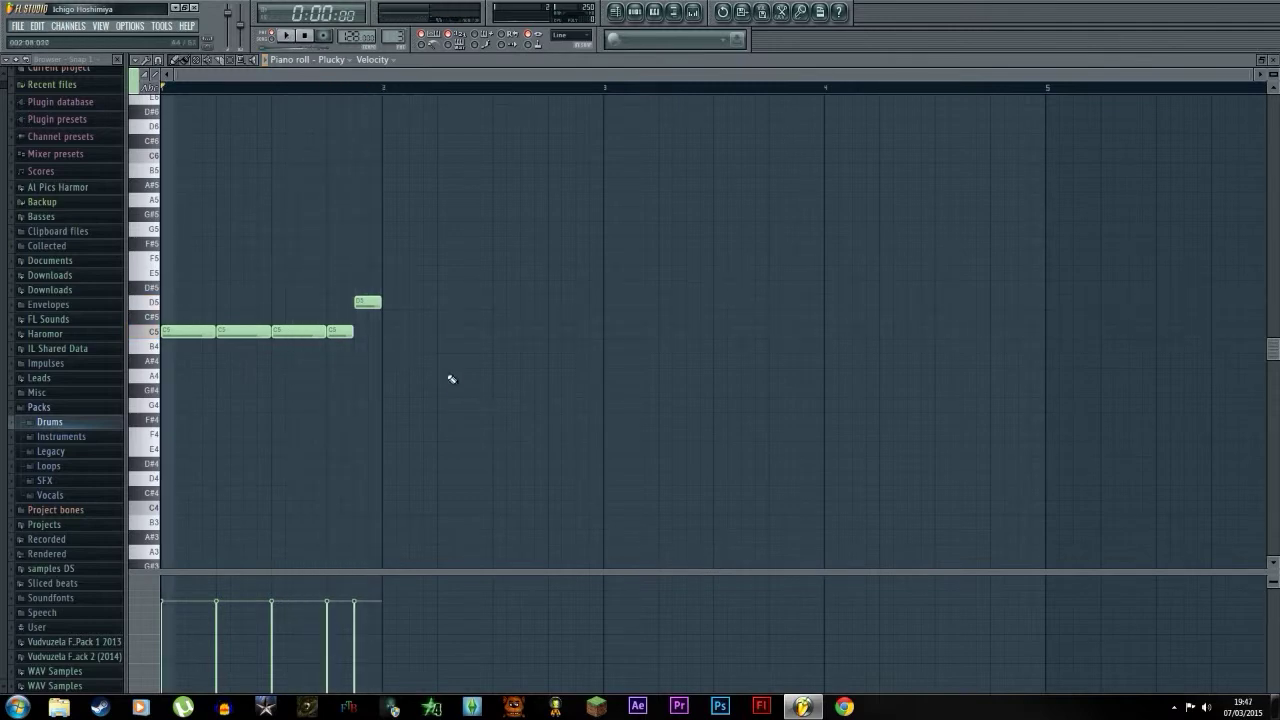
Copy all bar 1 notes and align the copy with the start of bar 2.
key(ctrl+a)
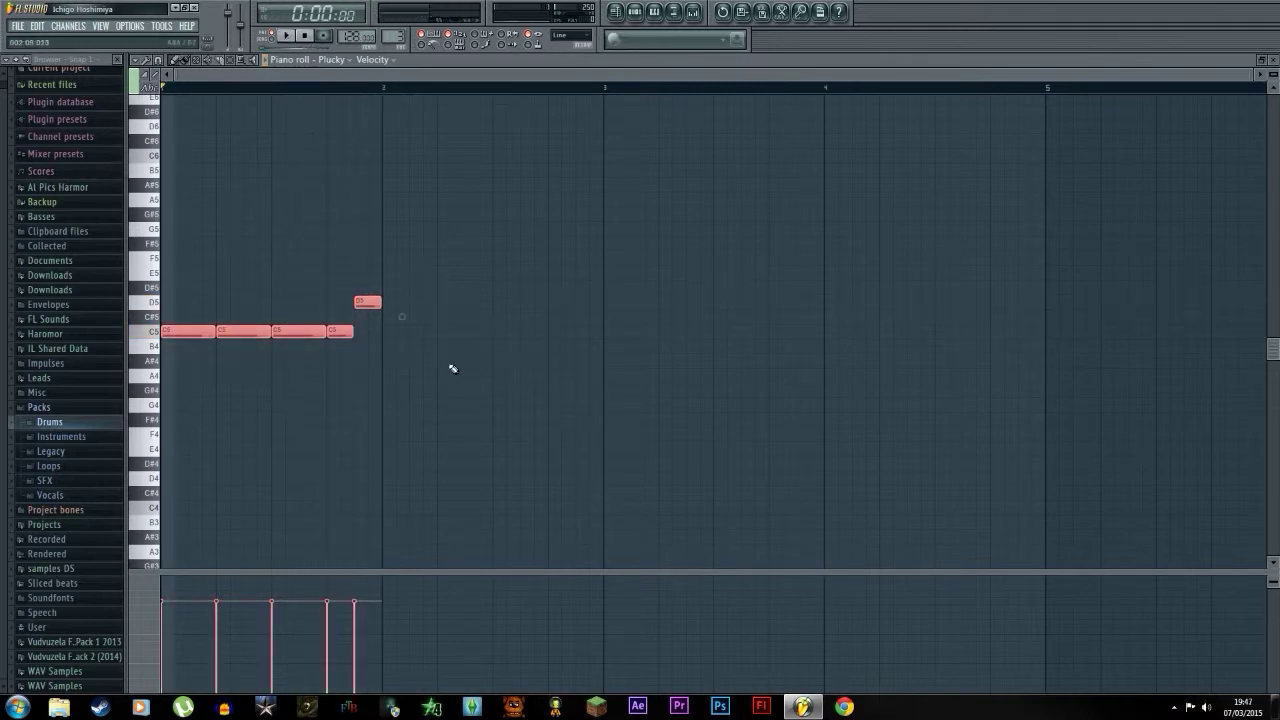
drag(612, 454, 447, 368)
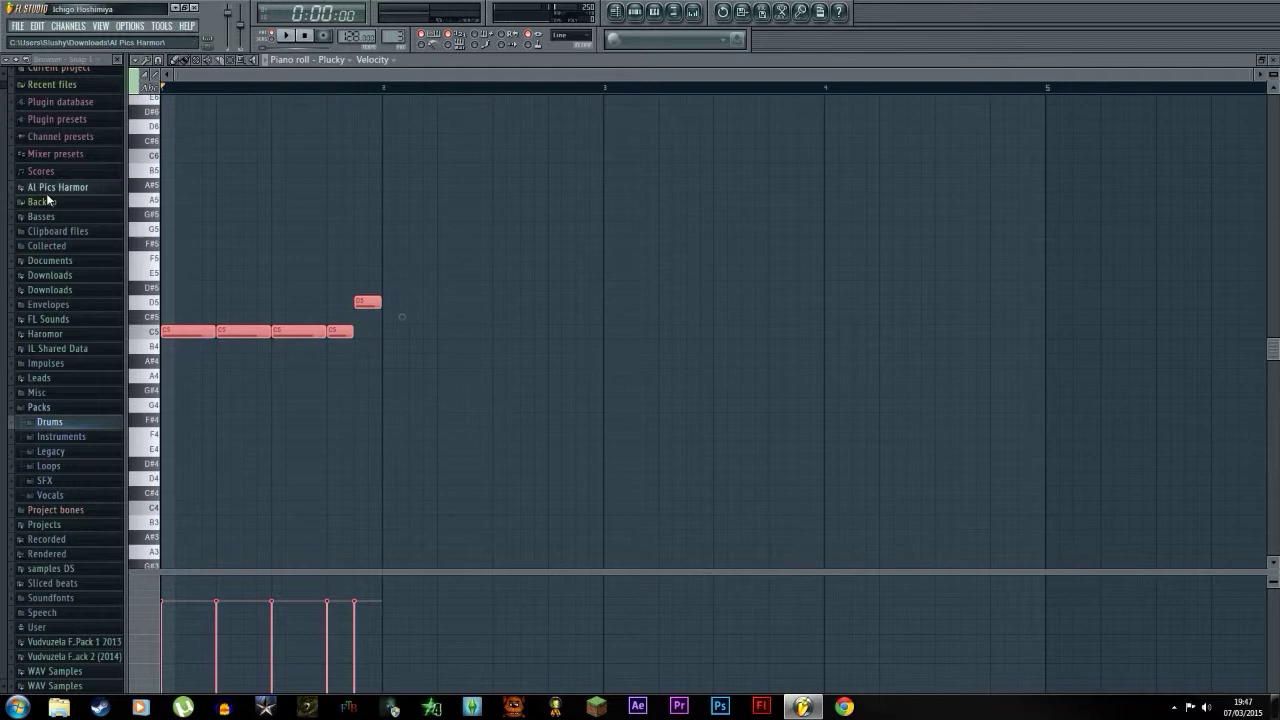
key(ctrl+b)
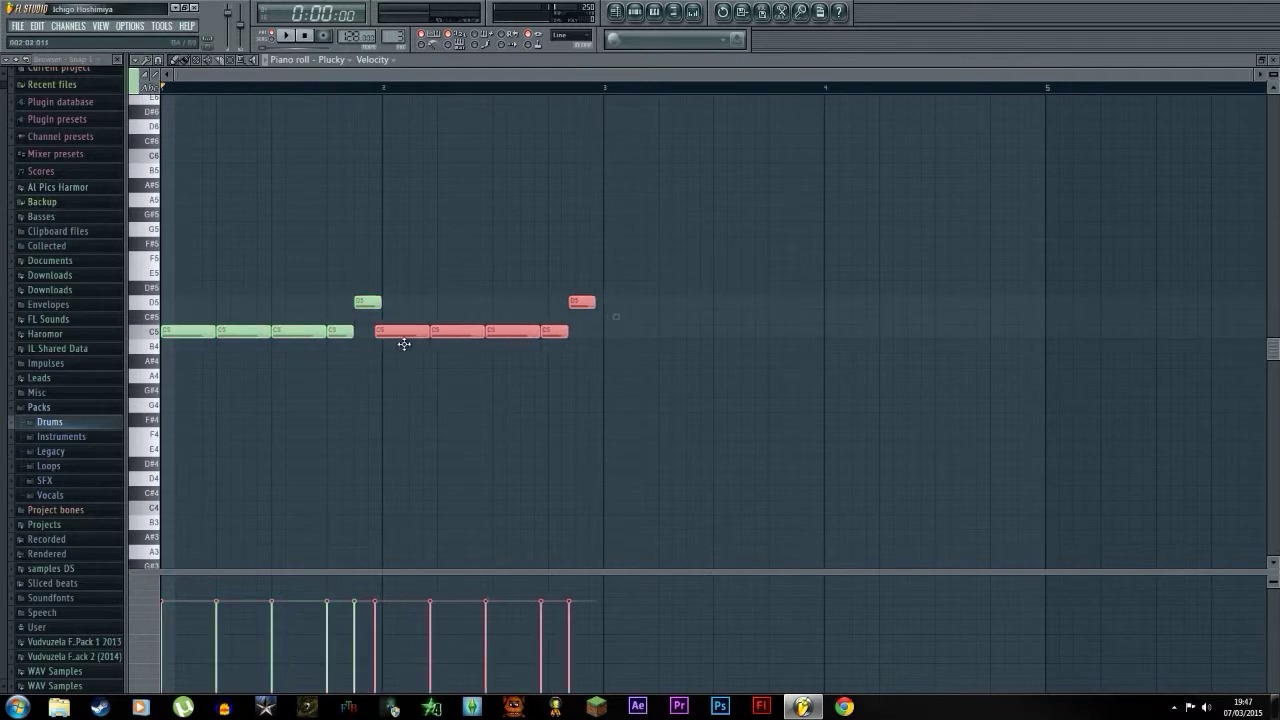
drag(404, 344, 411, 345)
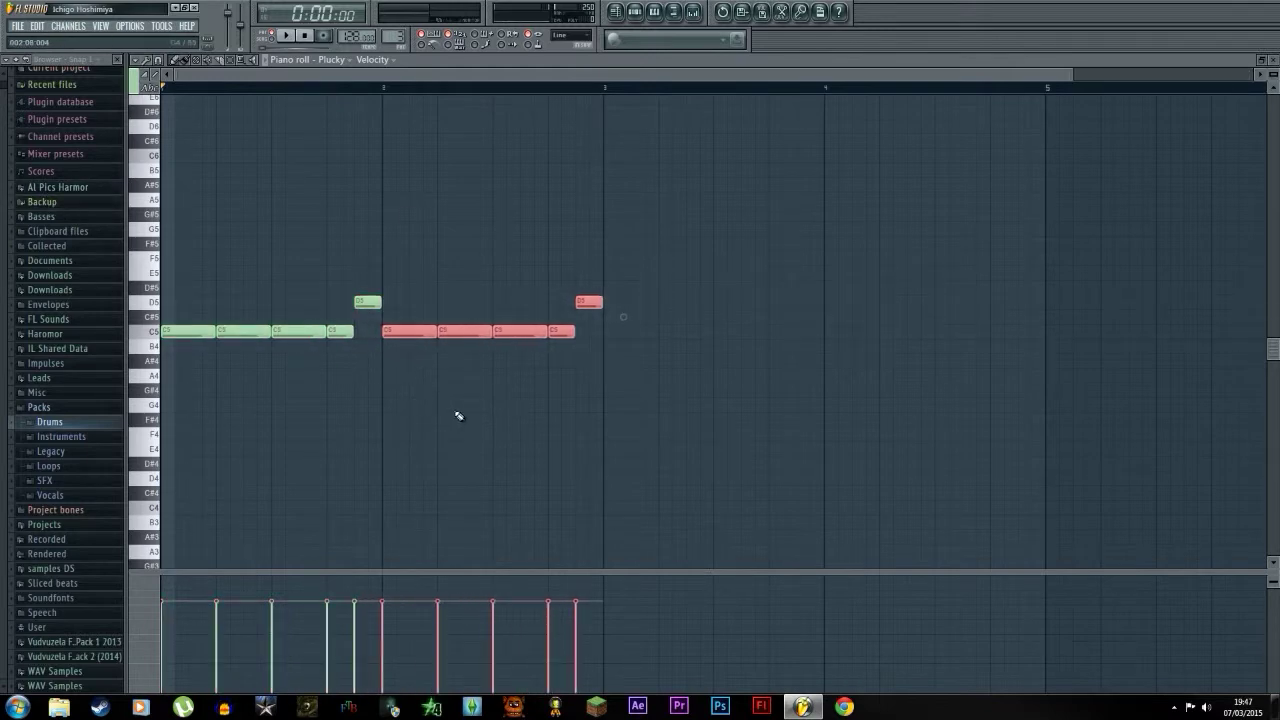
Try repeating the bar 2 phrase across the following bars, undo the extra copies and deselect the notes.
key(ctrl+b)
key(ctrl+b)
key(ctrl+b)
key(ctrl+z)
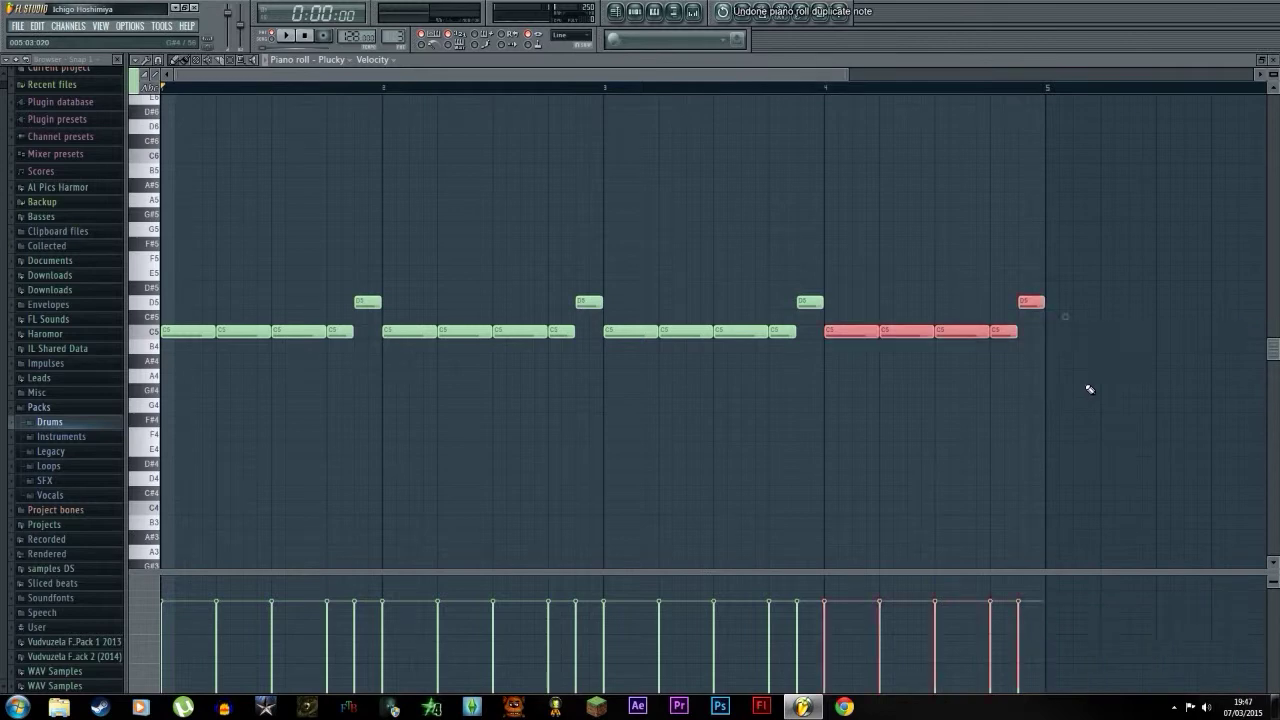
key(ctrl+z)
key(ctrl+alt+z)
key(ctrl+alt+z)
key(ctrl+alt+z)
key(ctrl+d)
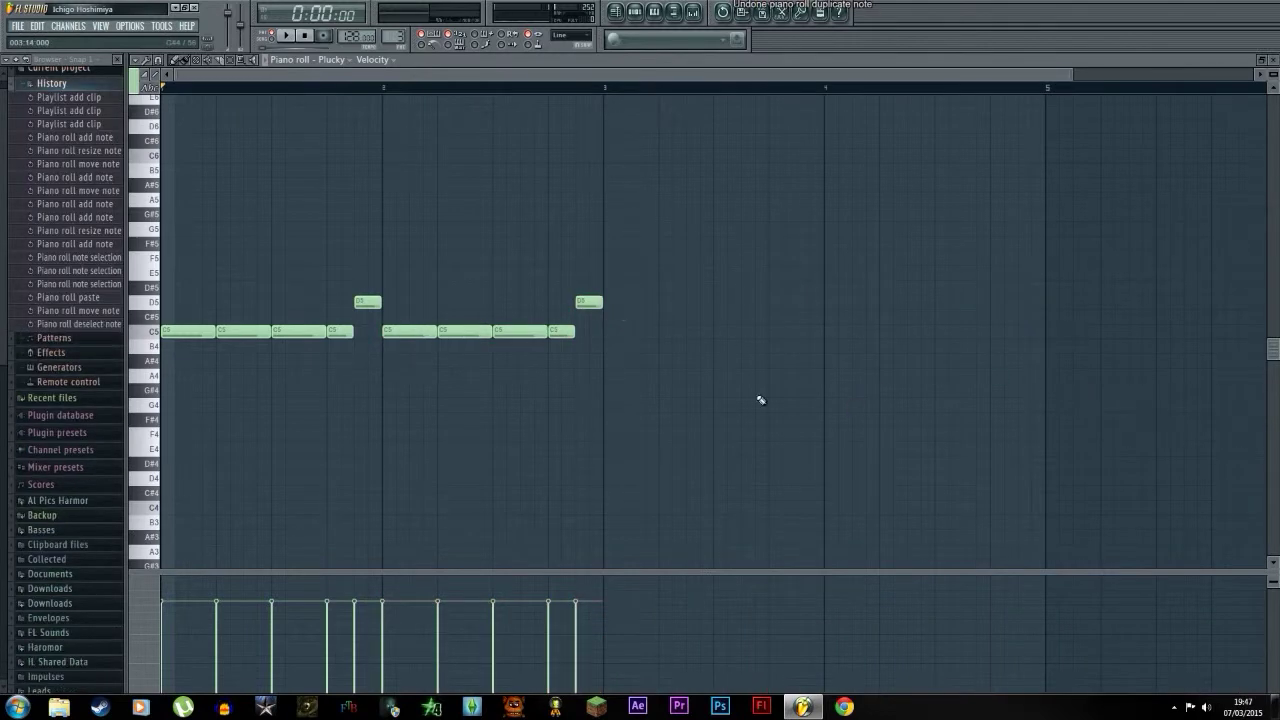
Raise the bar 2 notes by two semitones, so the C5 notes become D5 and the last note E5.
drag(566, 334, 588, 271)
drag(550, 366, 425, 302)
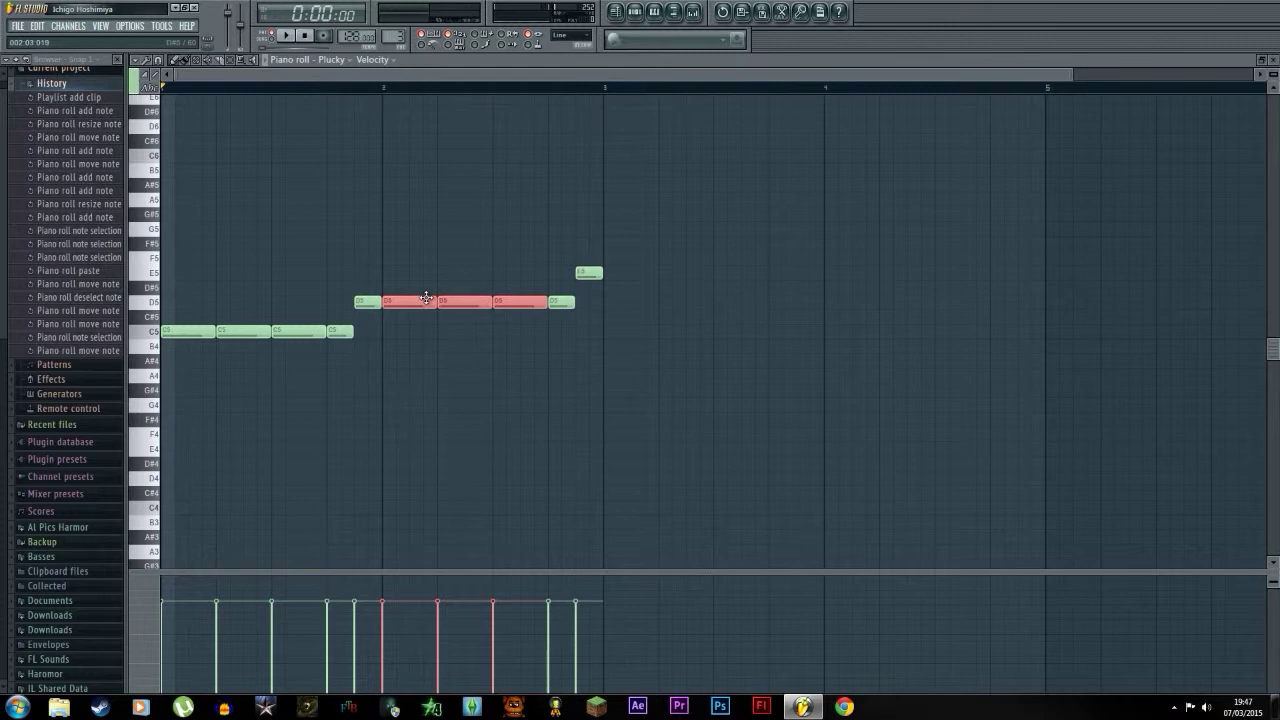
click(713, 408)
Copy the whole two-bar melody and place the copy in bars 3 and 4.
drag(713, 408, 172, 191)
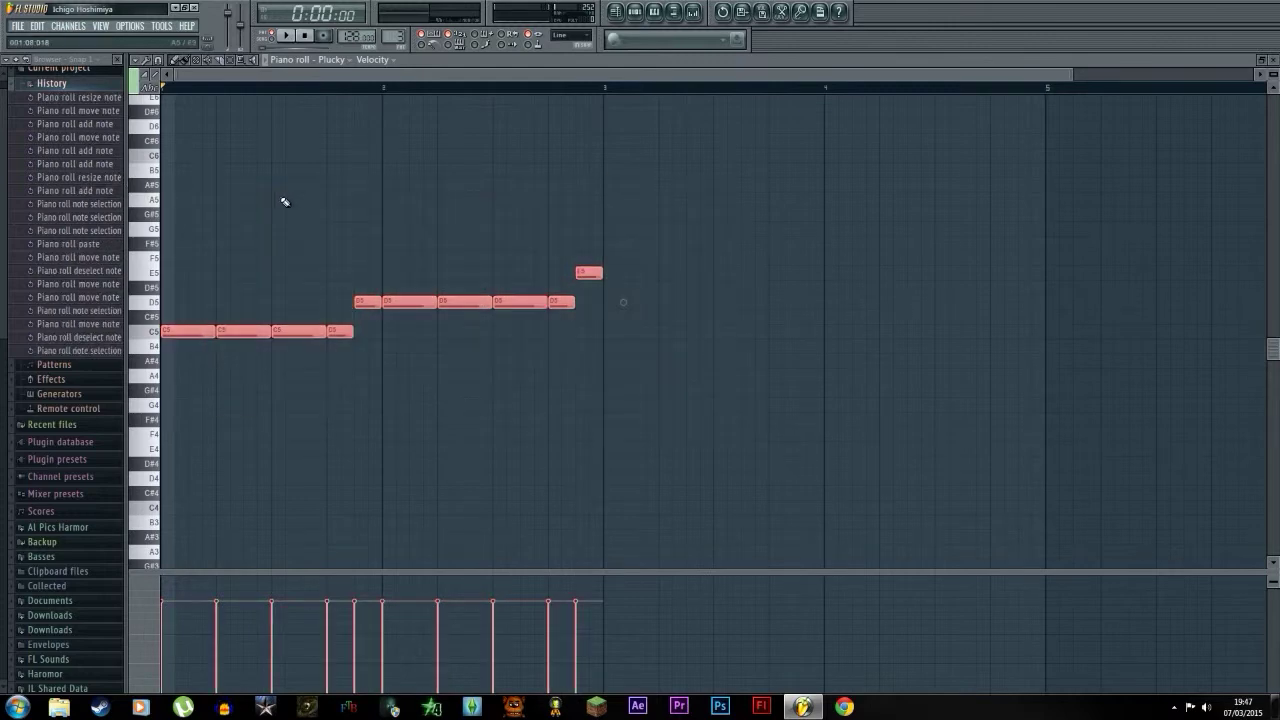
key(ctrl+v)
drag(293, 330, 623, 346)
click(676, 400)
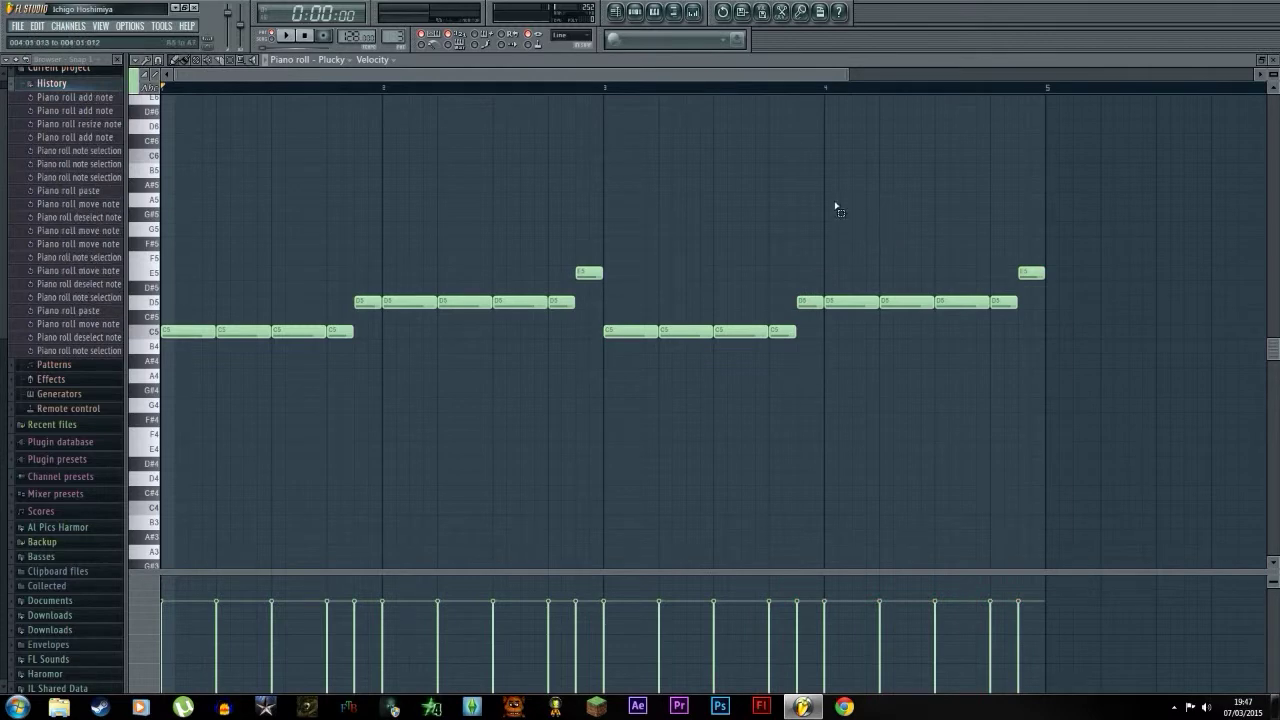
Raise the bar 4 notes to E5 and move the final note of the bar to G5.
drag(828, 196, 1084, 354)
drag(843, 300, 846, 268)
ctrl+click(871, 212)
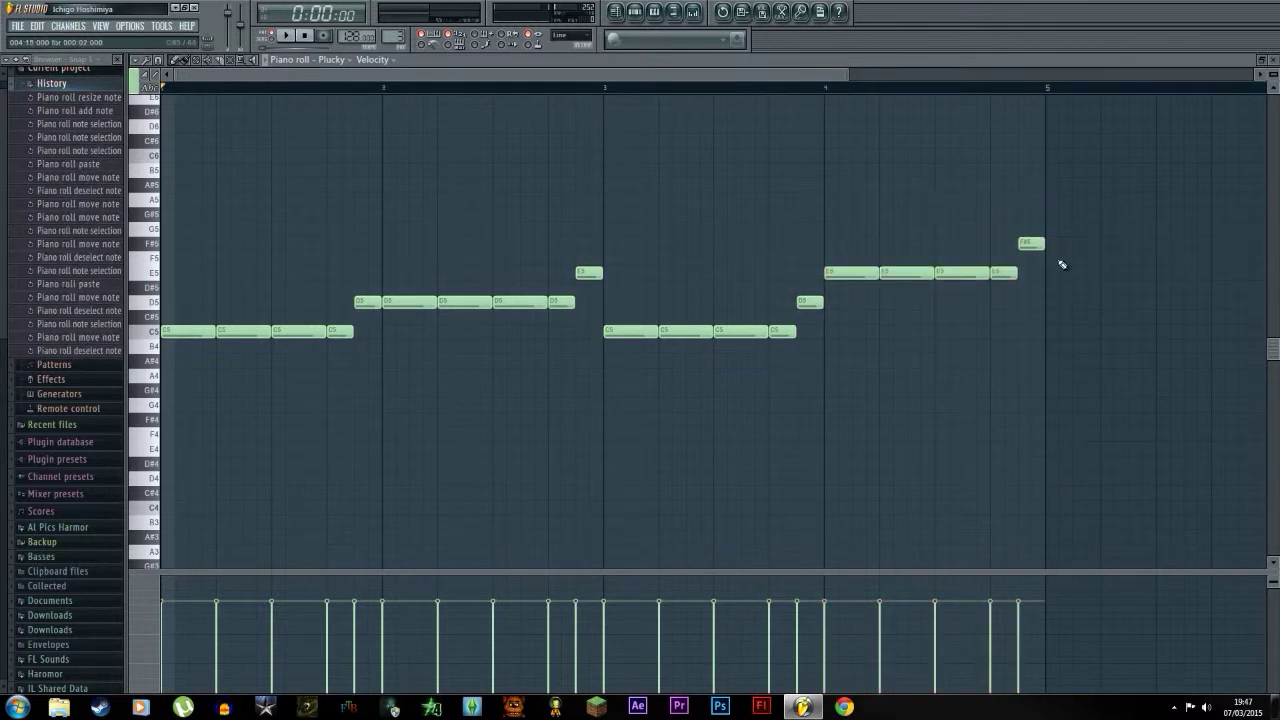
drag(1035, 244, 1036, 228)
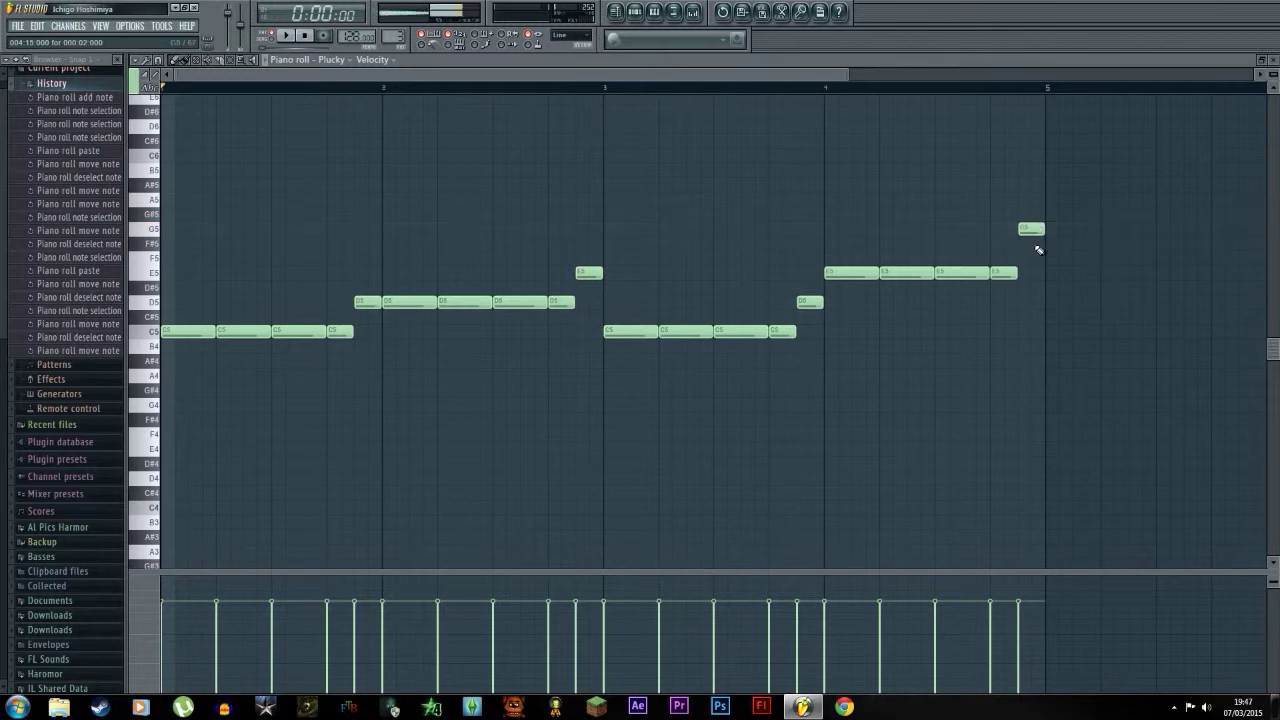
Replace the third E5 note in bar 4 with two half-beat E5 notes and play the melody back.
click(980, 277)
click(985, 277)
mouse_move(985, 277)
mouse_down()
mouse_move(960, 277)
mouse_move(996, 277)
mouse_move(971, 274)
mouse_up()
click(996, 277)
click(974, 277)
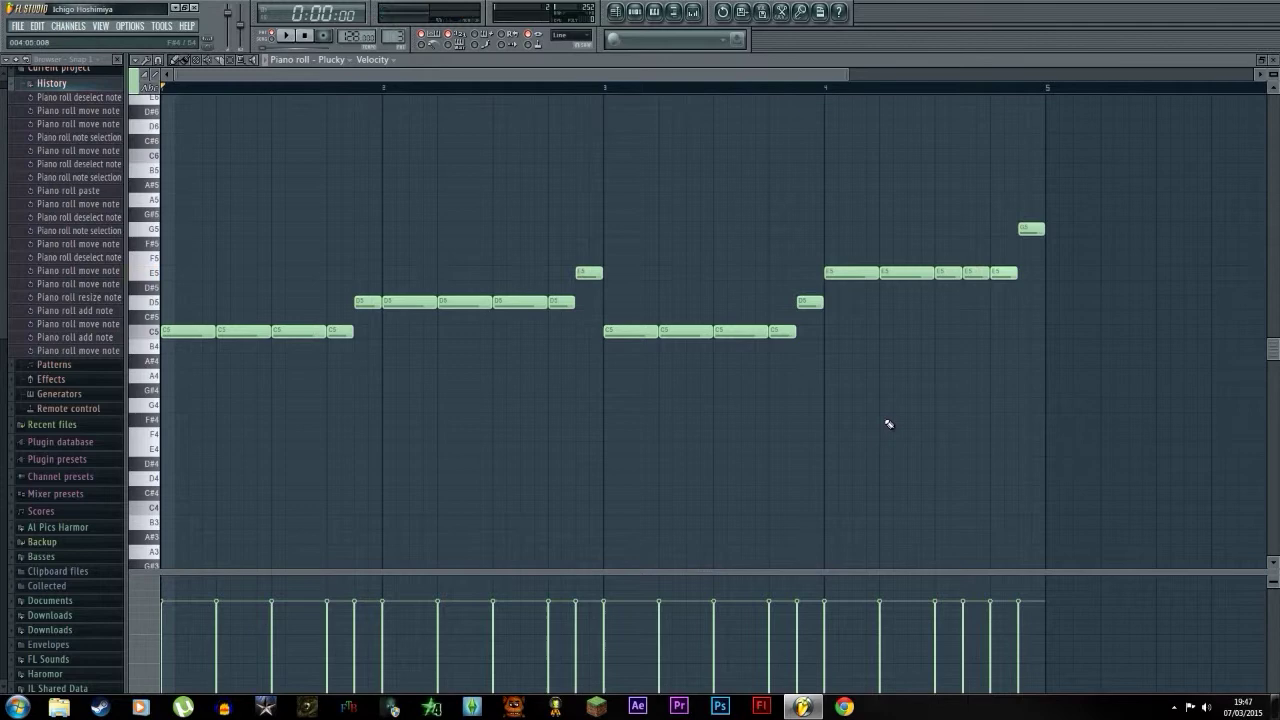
key(space)
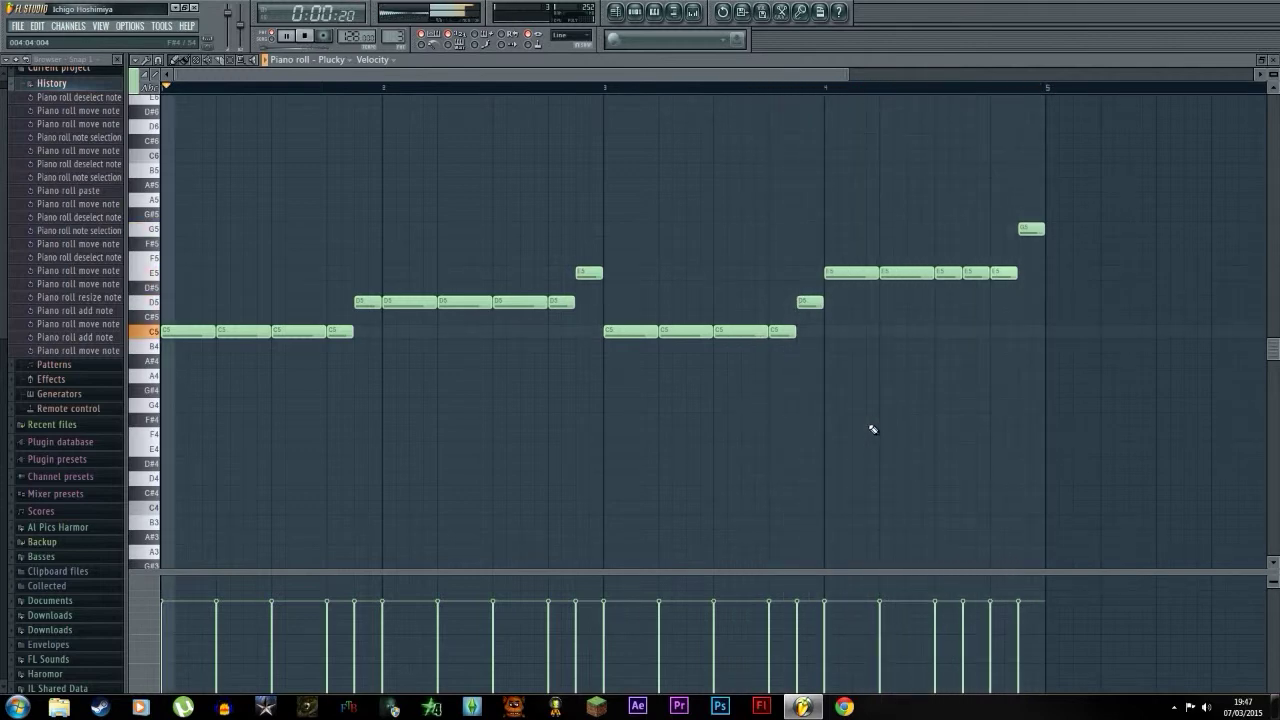
key(space)
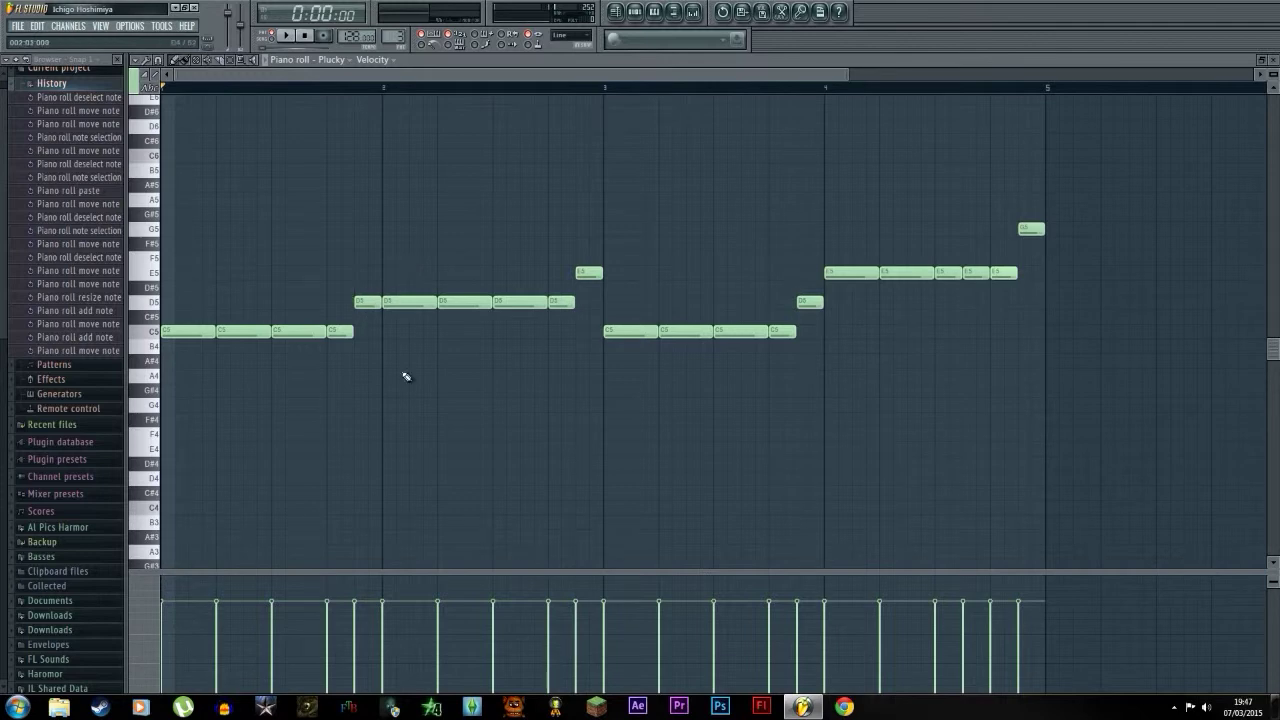
Add one-bar bass notes under the melody: C4 in bar 1, D4 in bar 2, C4 in bar 3 and E4 in bar 4.
scroll(389, 426, down, 2)
scroll(389, 426, down, 1)
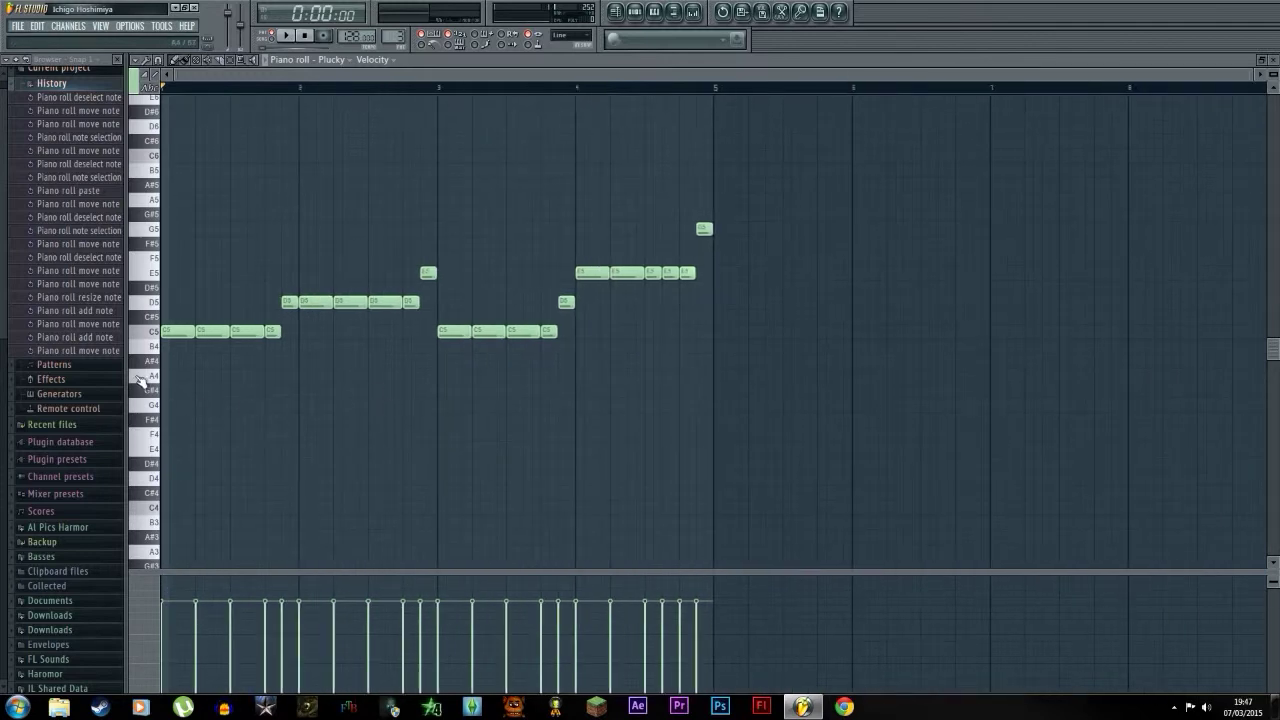
click(158, 377)
click(171, 516)
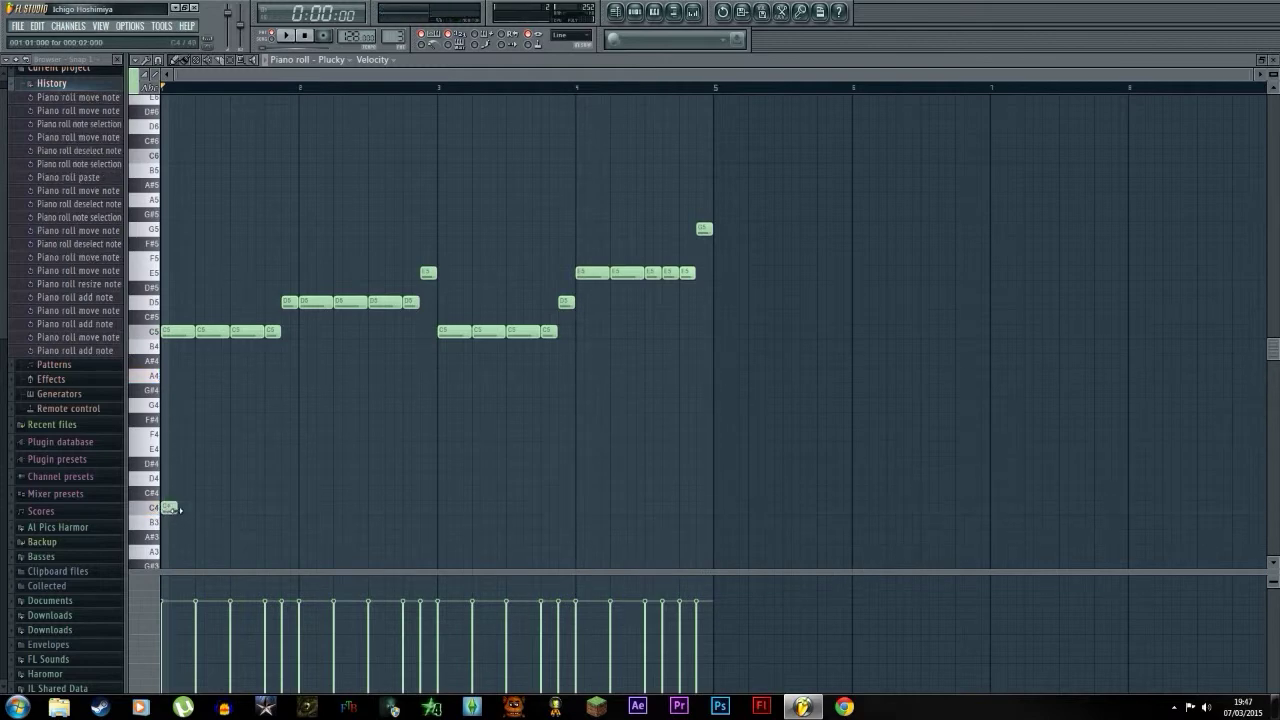
drag(176, 516, 298, 516)
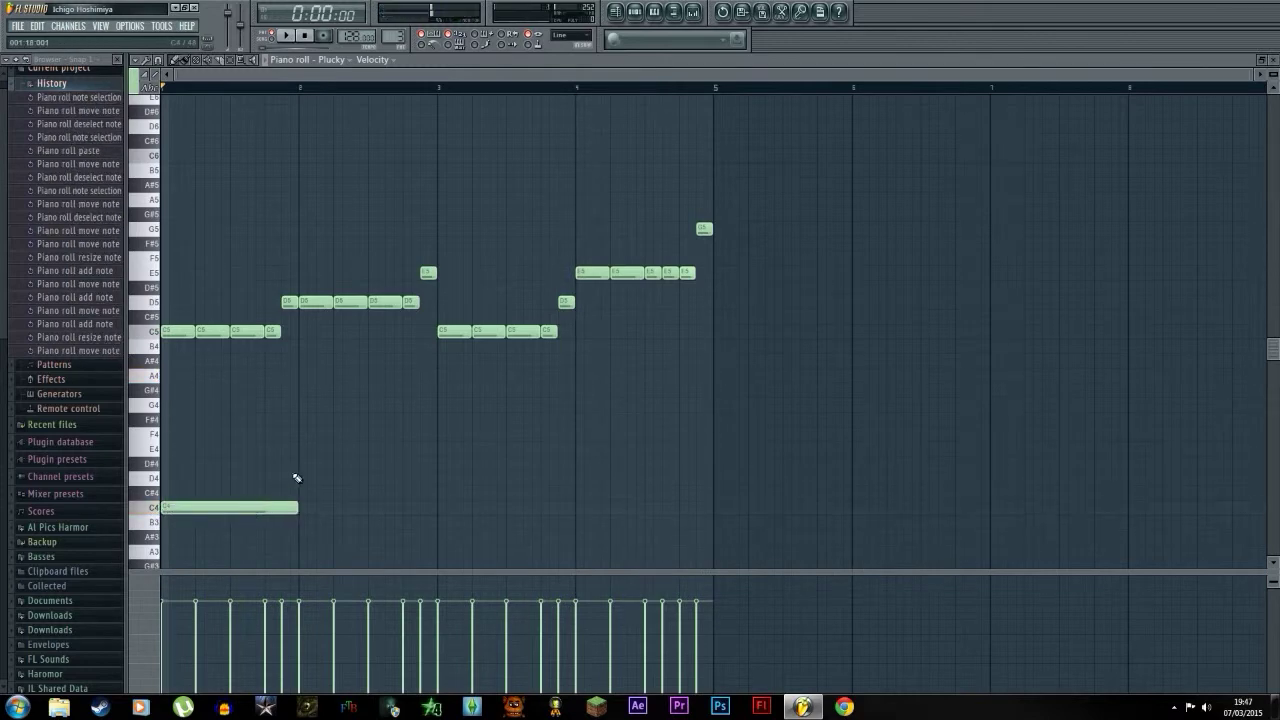
click(300, 478)
click(438, 507)
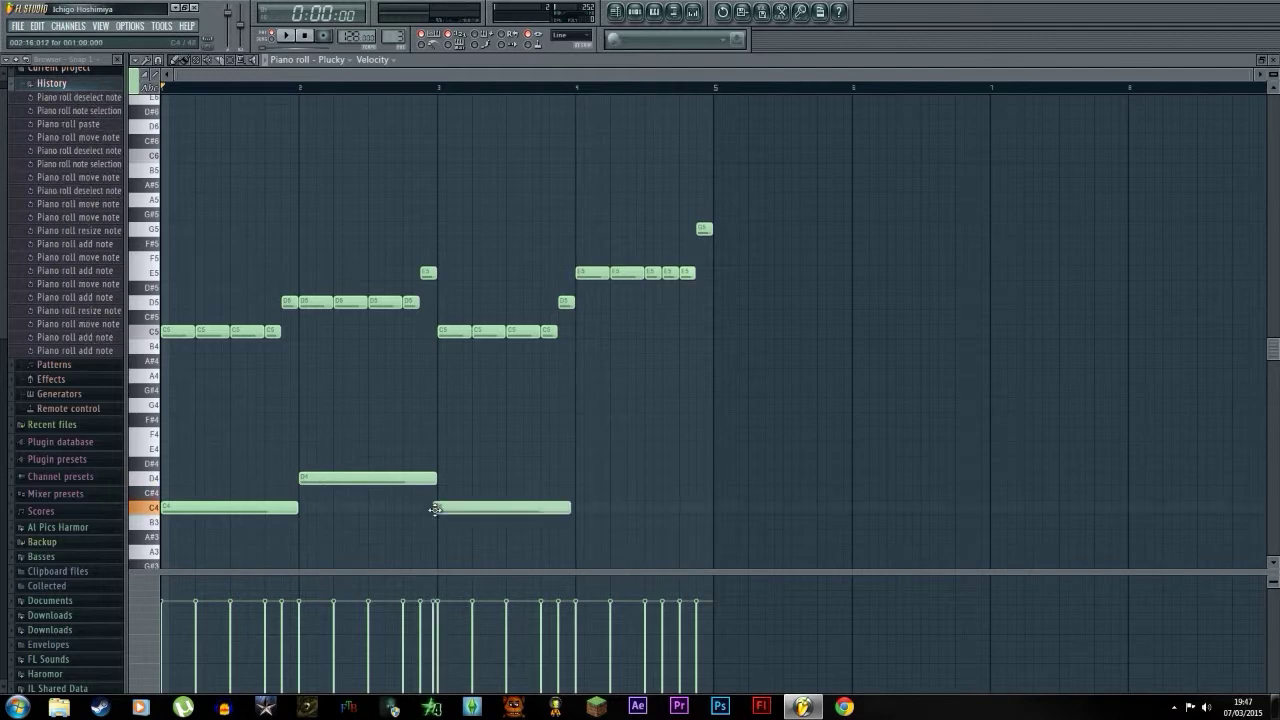
drag(508, 507, 513, 507)
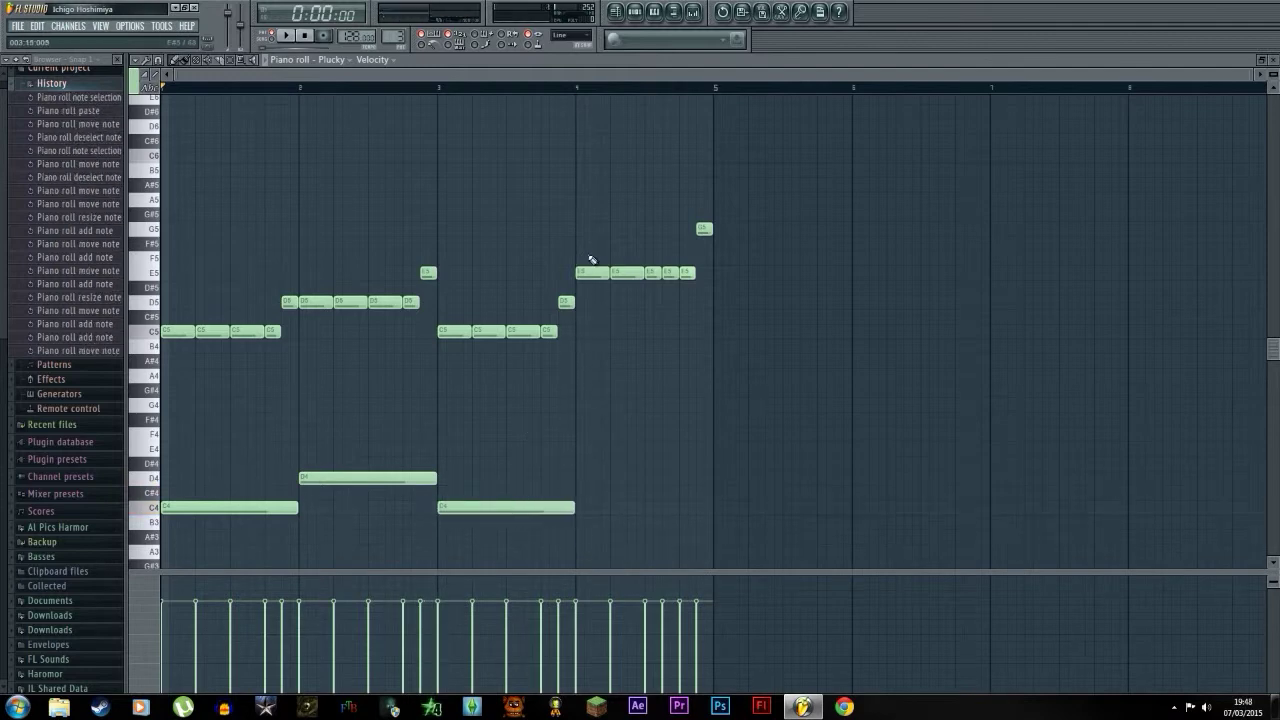
click(577, 458)
mouse_move(577, 458)
mouse_down()
mouse_move(577, 434)
mouse_move(574, 448)
mouse_up()
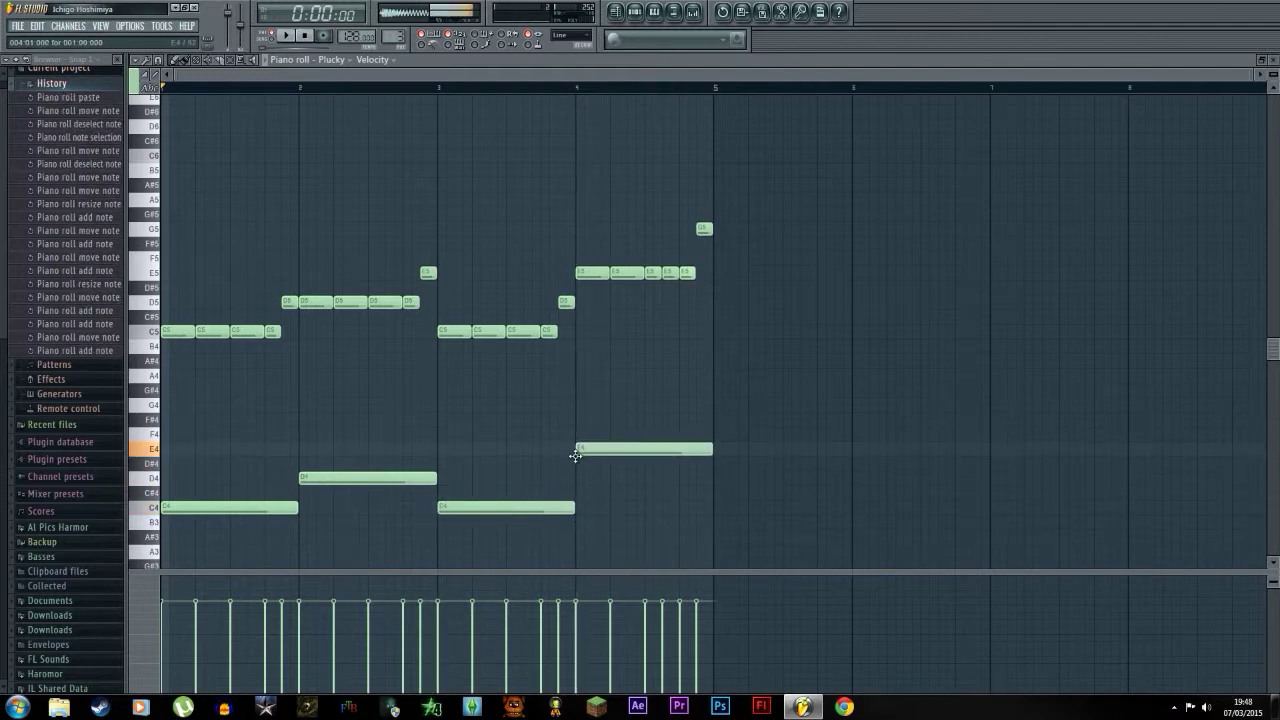
Play the four bars, then replace the bar 4 bass note with two half-bar E4 notes.
key(space)
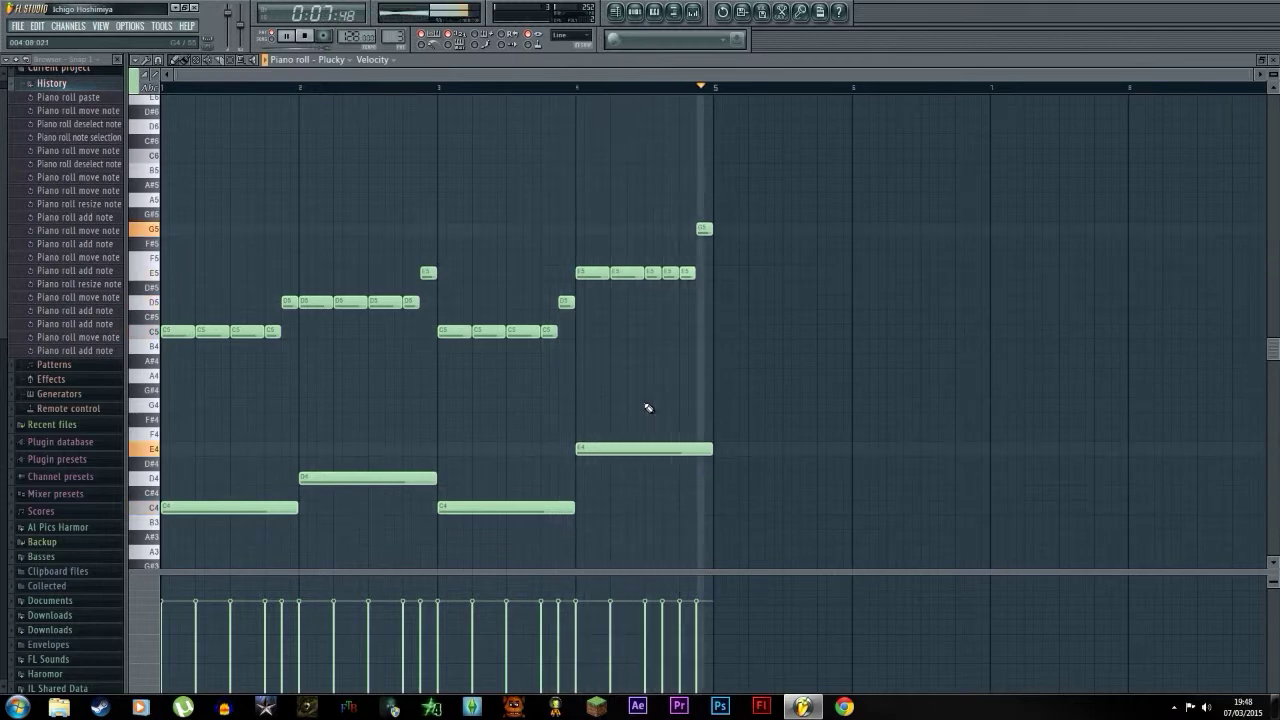
key(space)
click(658, 448)
drag(701, 452, 648, 458)
click(651, 451)
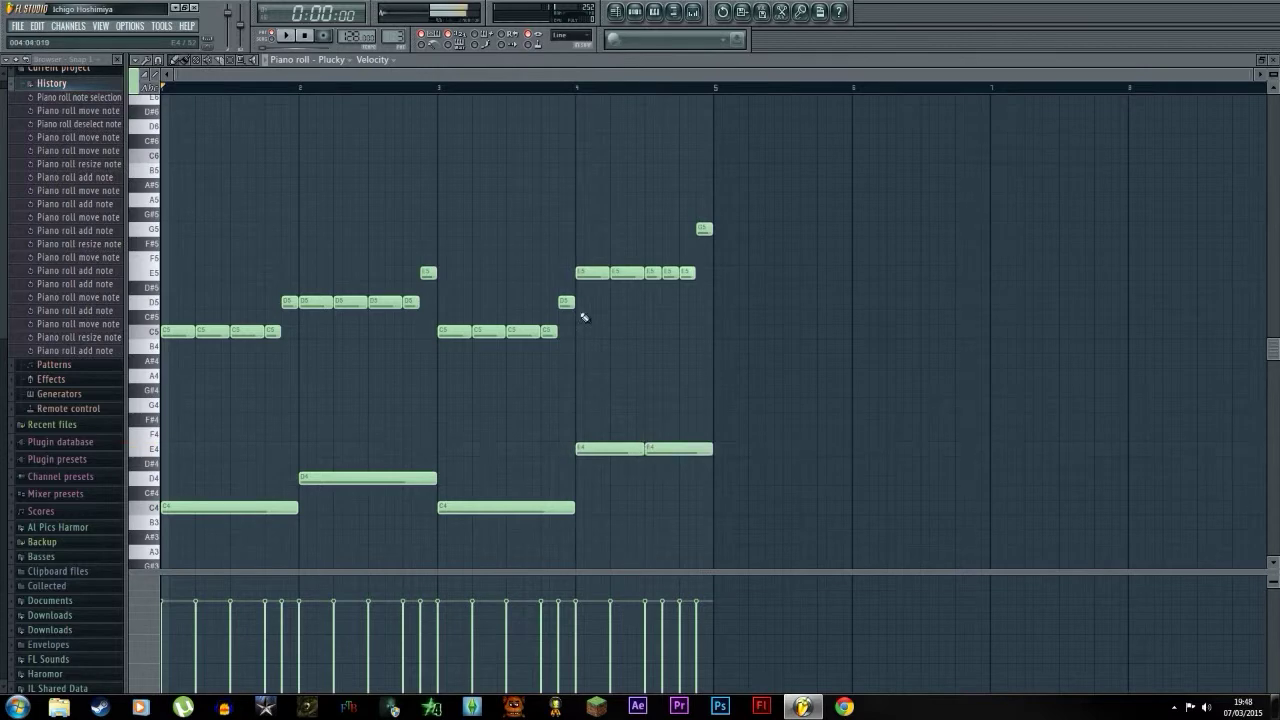
Shorten the second E5 note in bar 4, fill the gap behind it with a quarter-beat E5 note, and play the melody.
click(633, 274)
drag(642, 277, 631, 277)
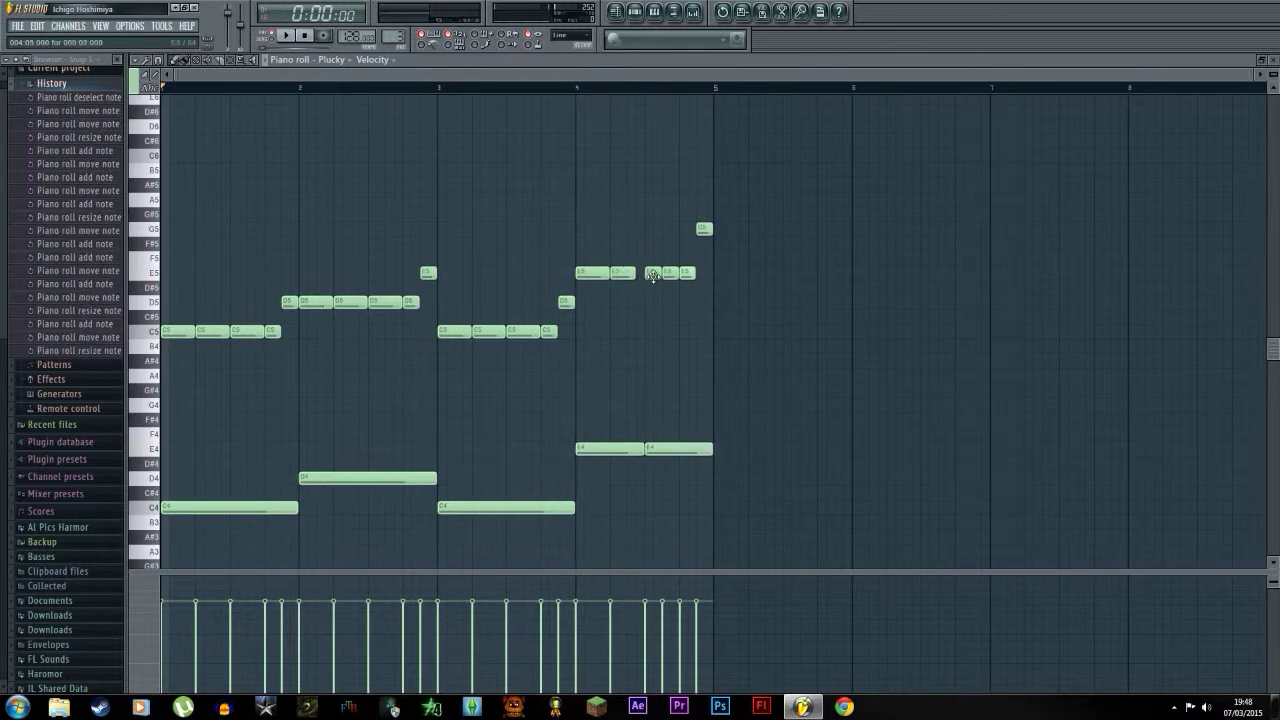
click(641, 285)
click(641, 287)
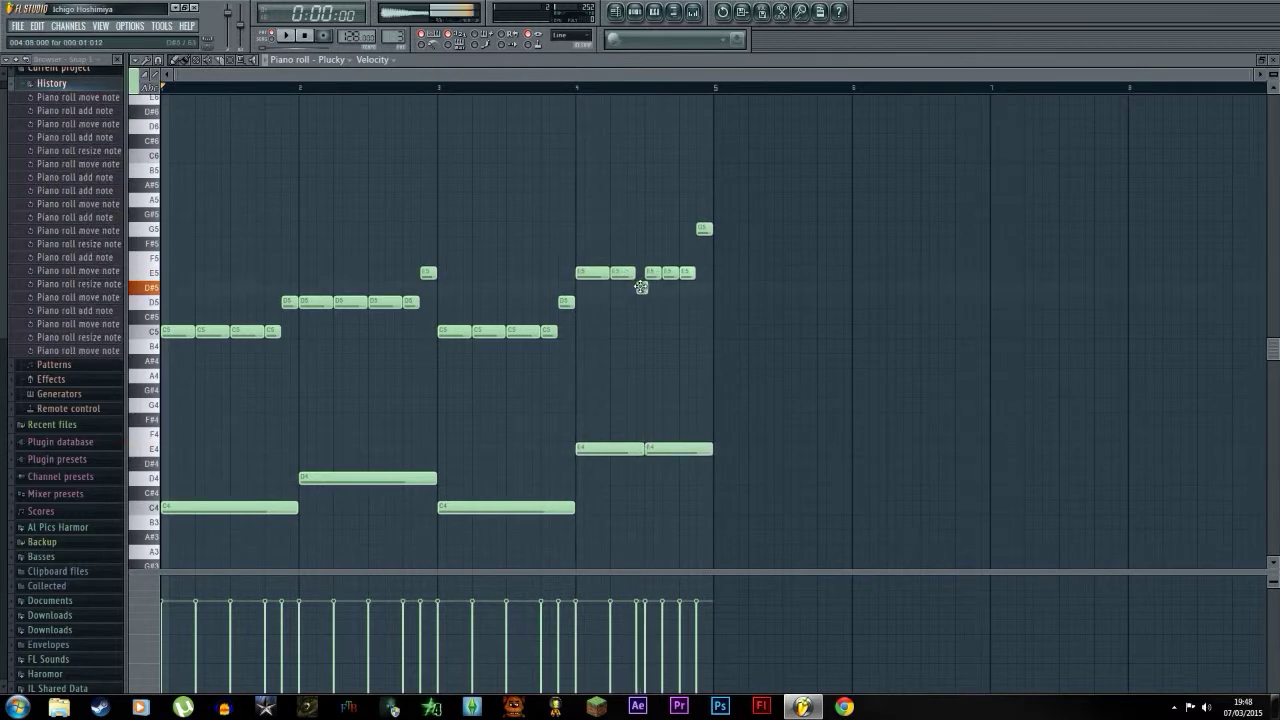
ctrl+scroll(641, 290, up, 5)
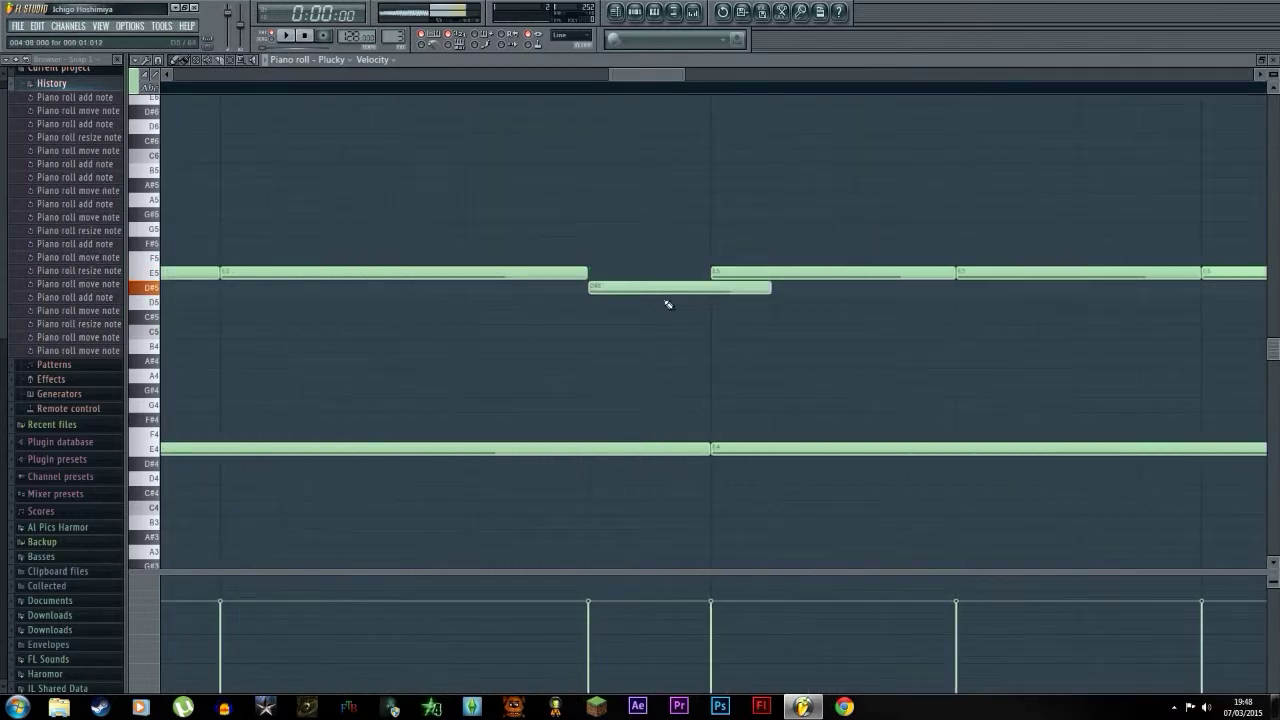
drag(769, 287, 687, 273)
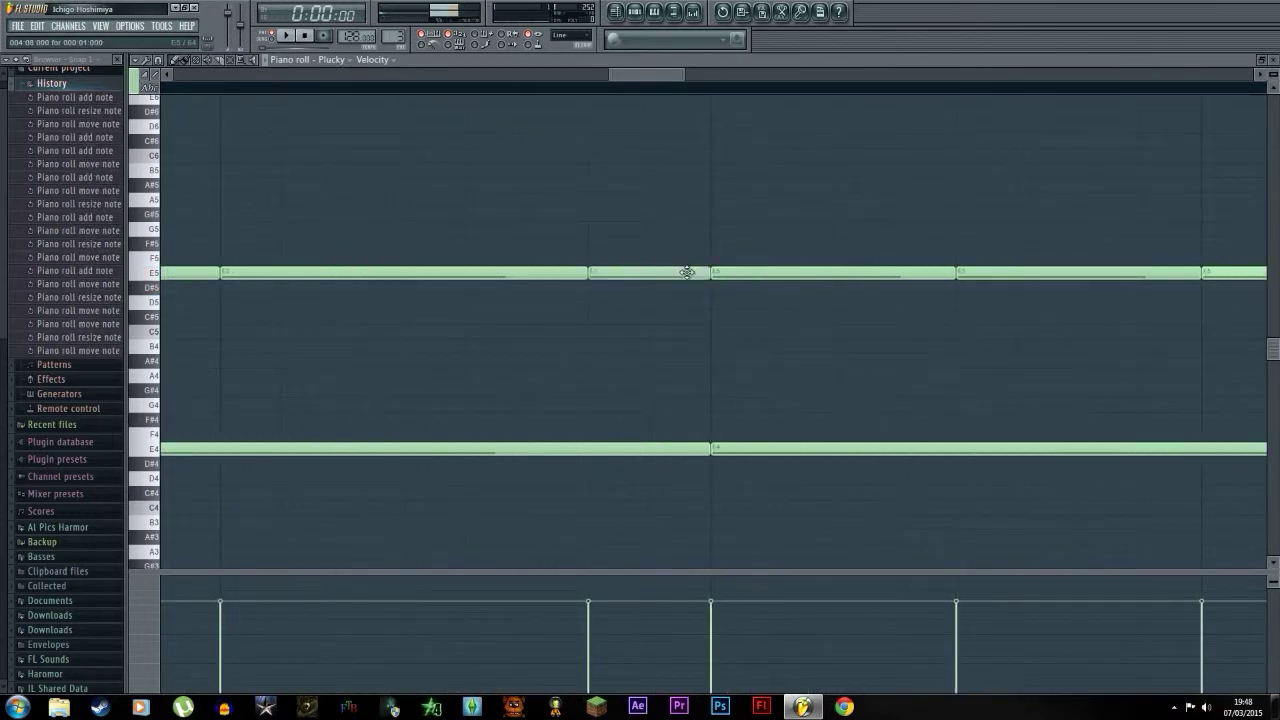
key(space)
scroll(651, 352, down, 6)
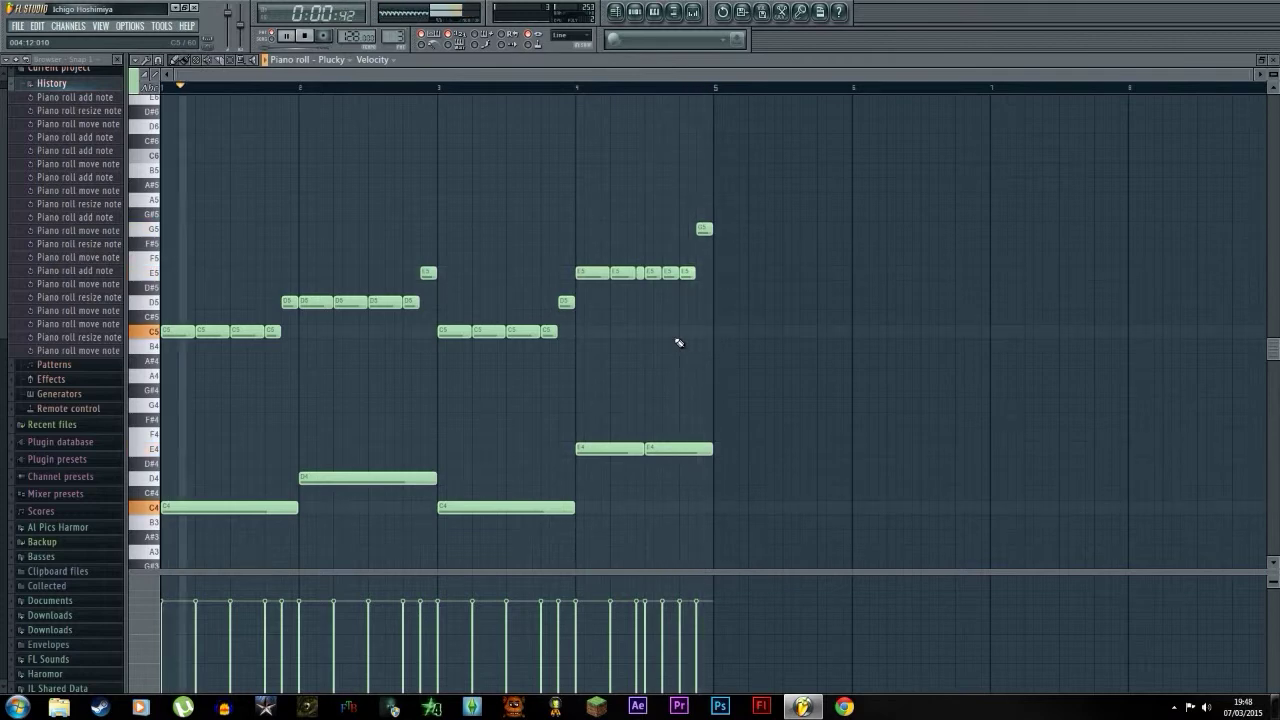
key(space)
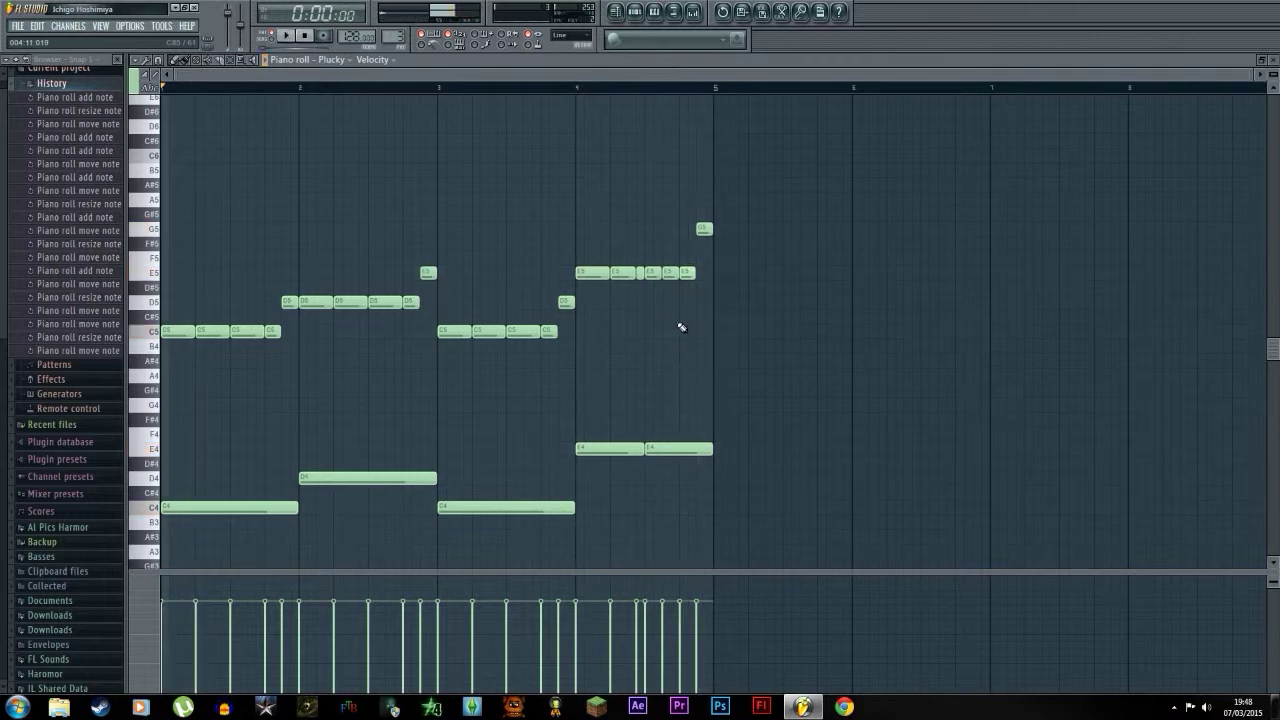
Place the Poo melody pattern on Track 2 from bar 1 of the playlist and play the song.
click(617, 12)
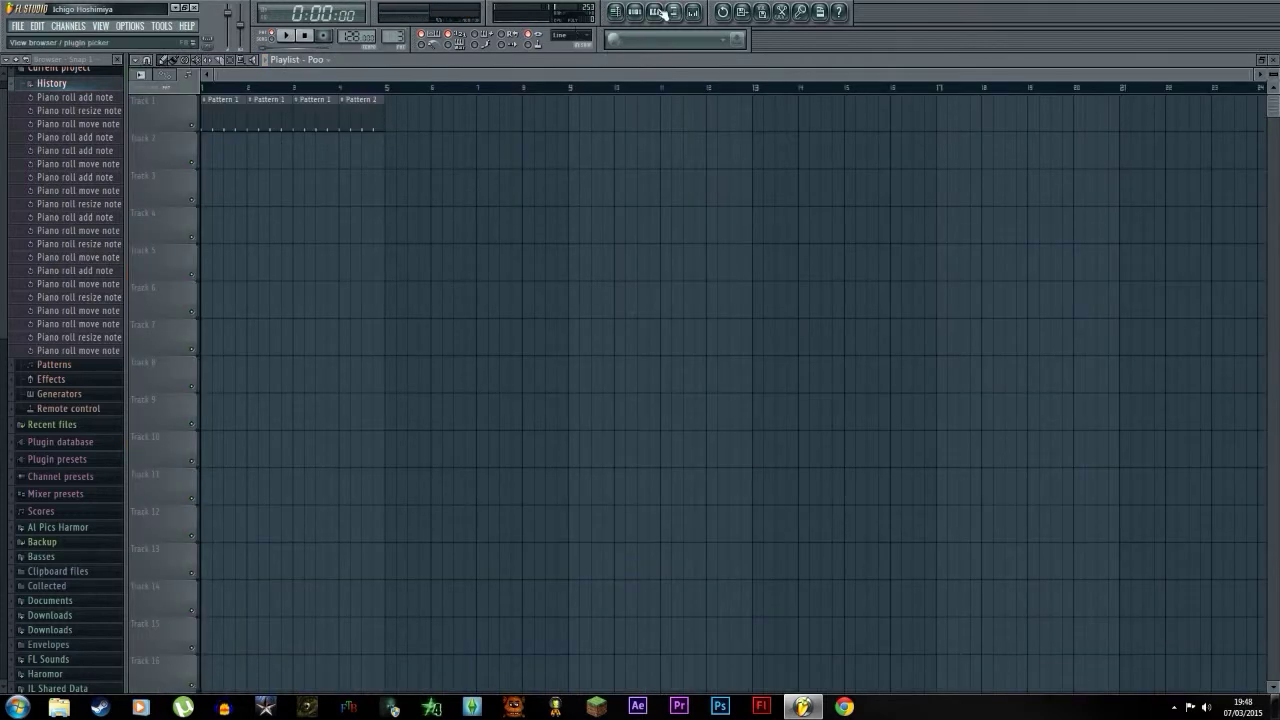
click(636, 13)
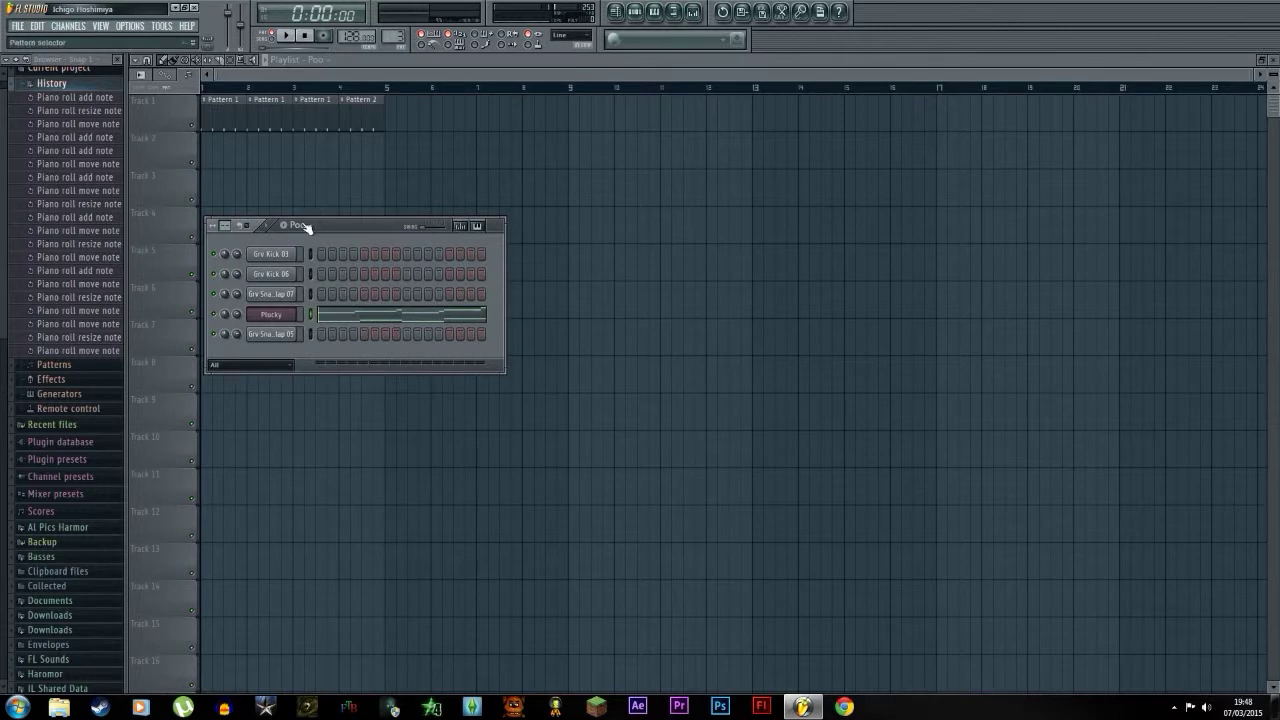
drag(315, 182, 190, 143)
scroll(205, 158, up, 2)
scroll(205, 158, up, 3)
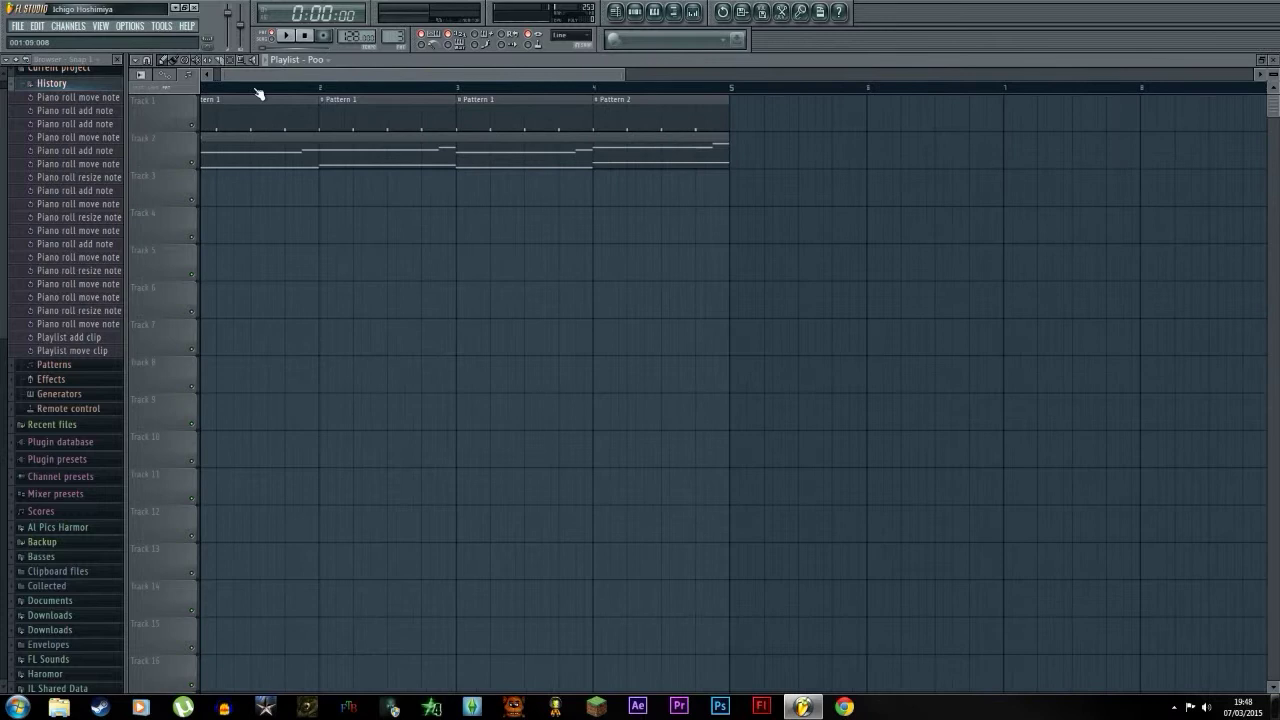
key(space)
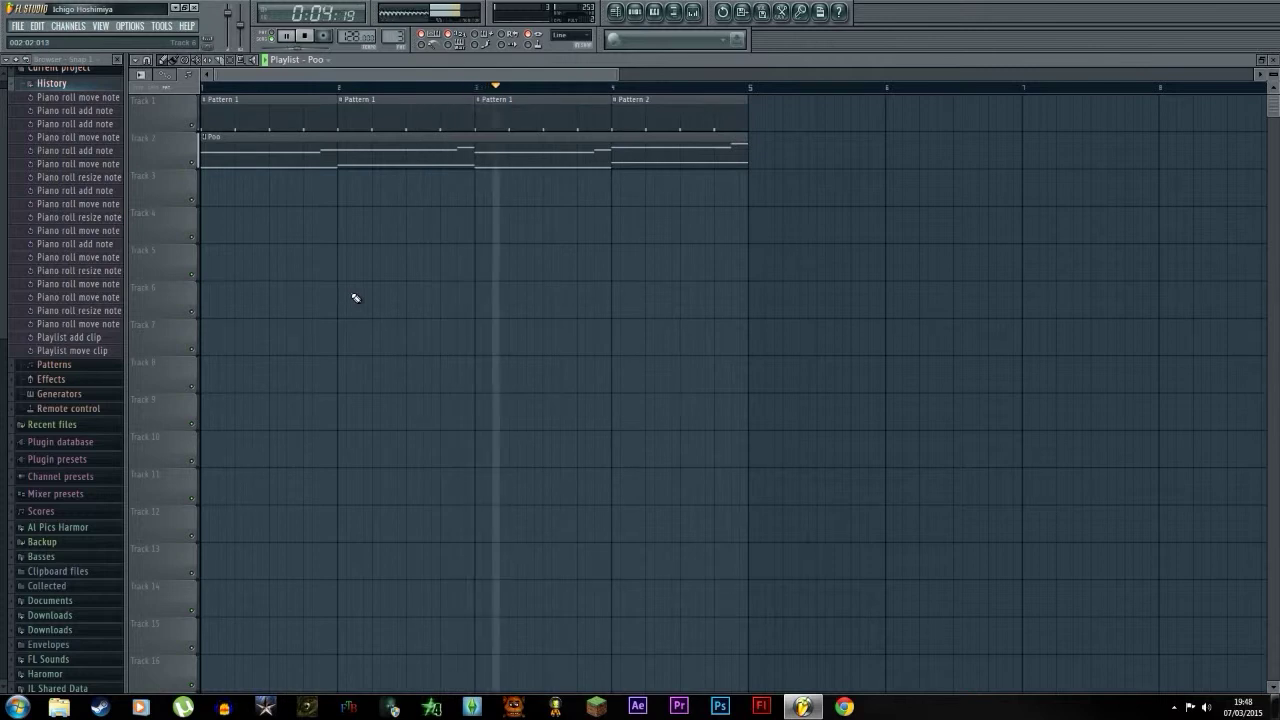
scroll(390, 278, down, 5)
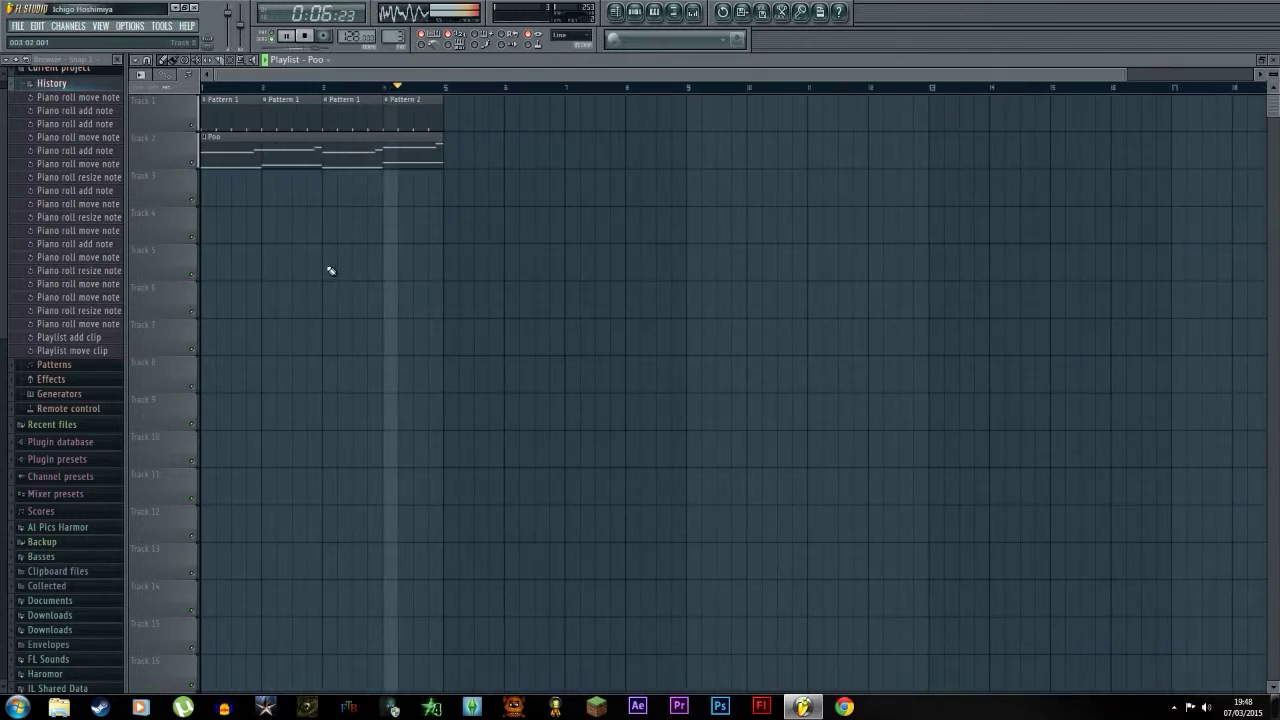
key(space)
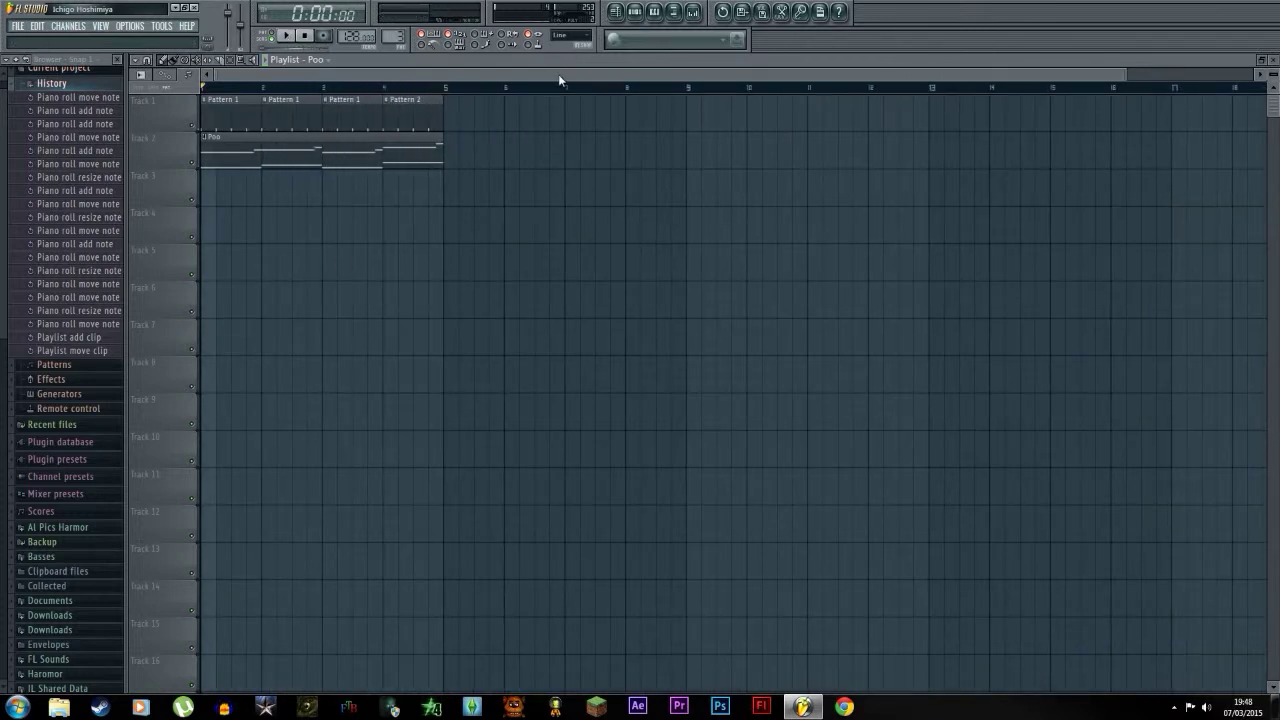
Enable the Massive, Sausage Fattener x64 and WOW plugins in the generator list offered for replacing the Plucky channel.
scroll(410, 200, up, 3)
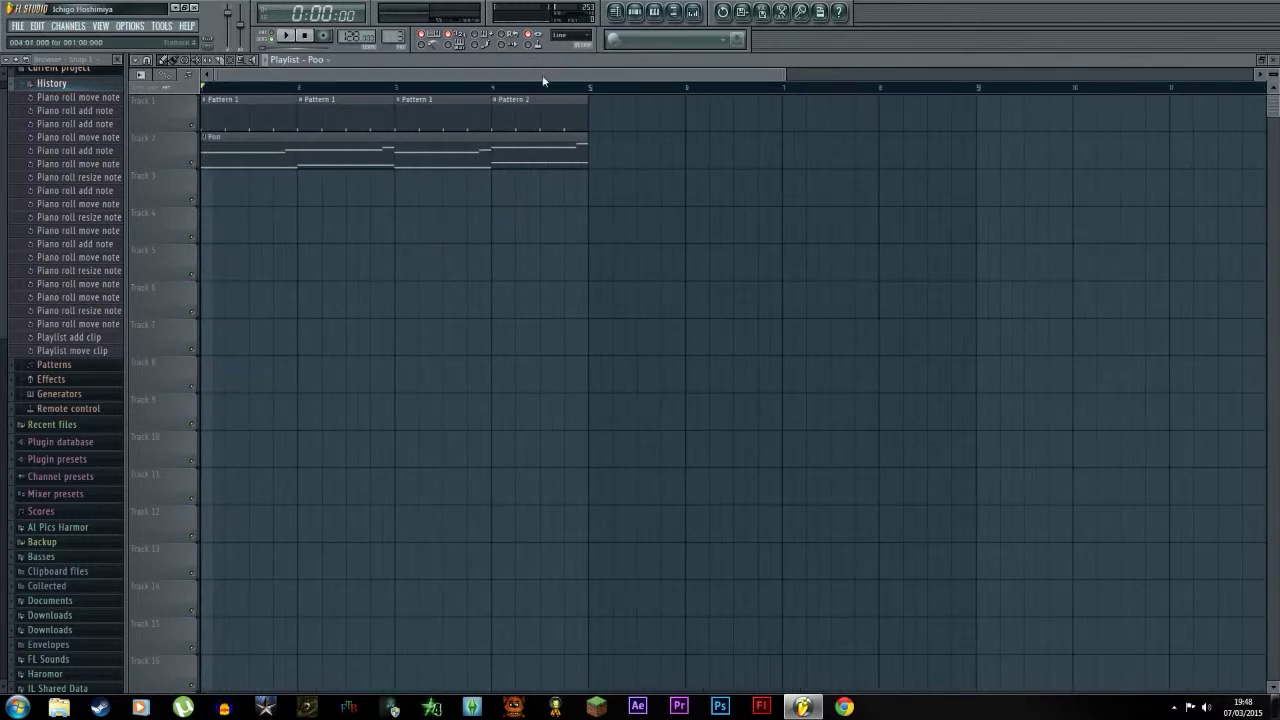
click(654, 11)
click(634, 11)
click(615, 11)
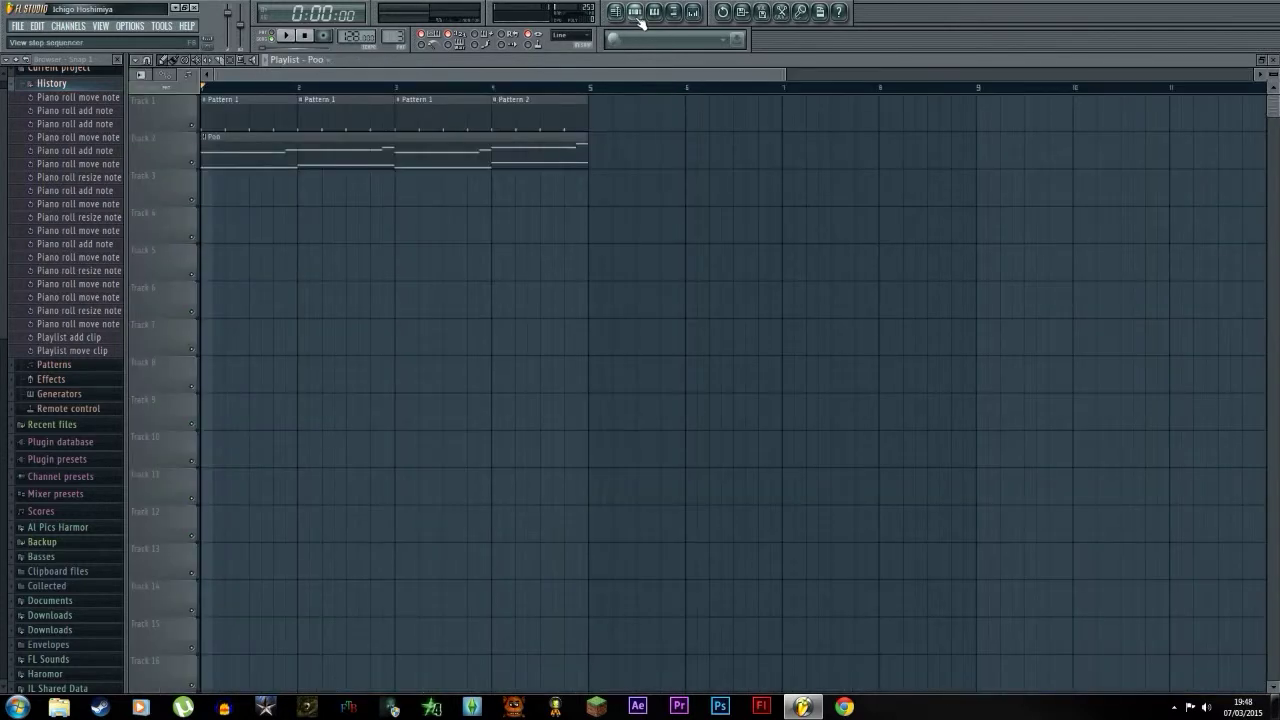
click(634, 11)
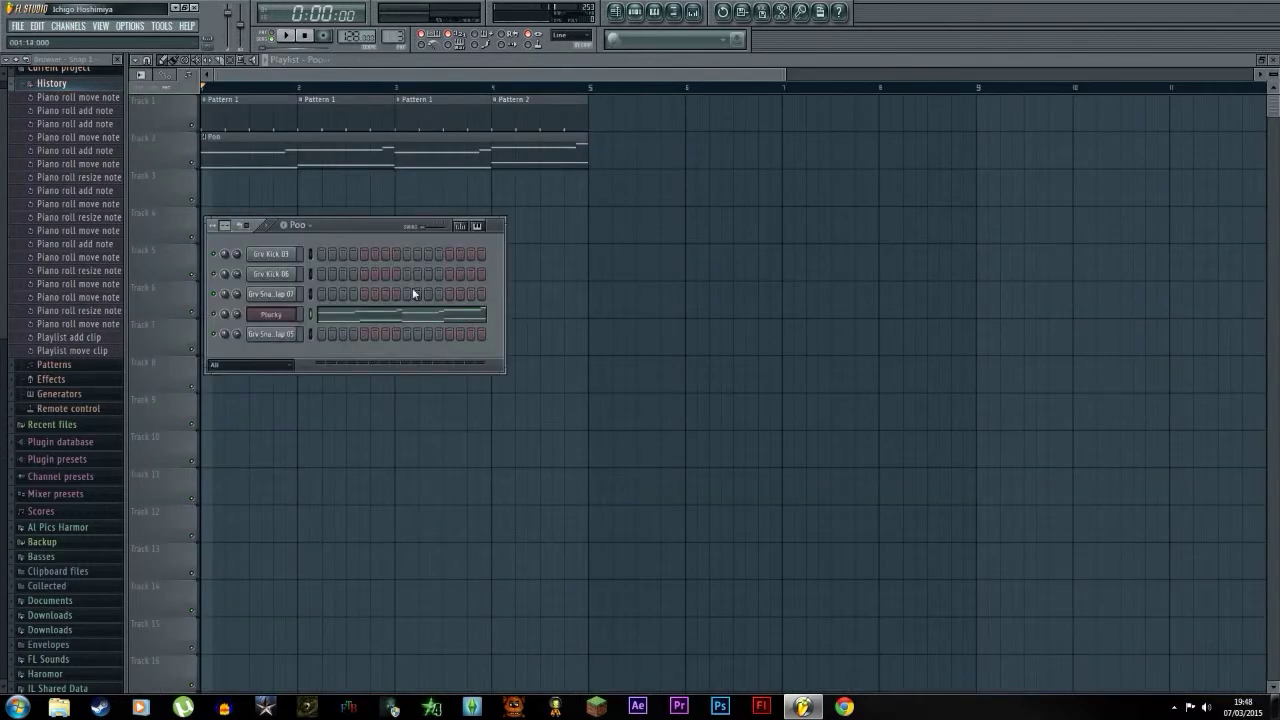
right_click(270, 318)
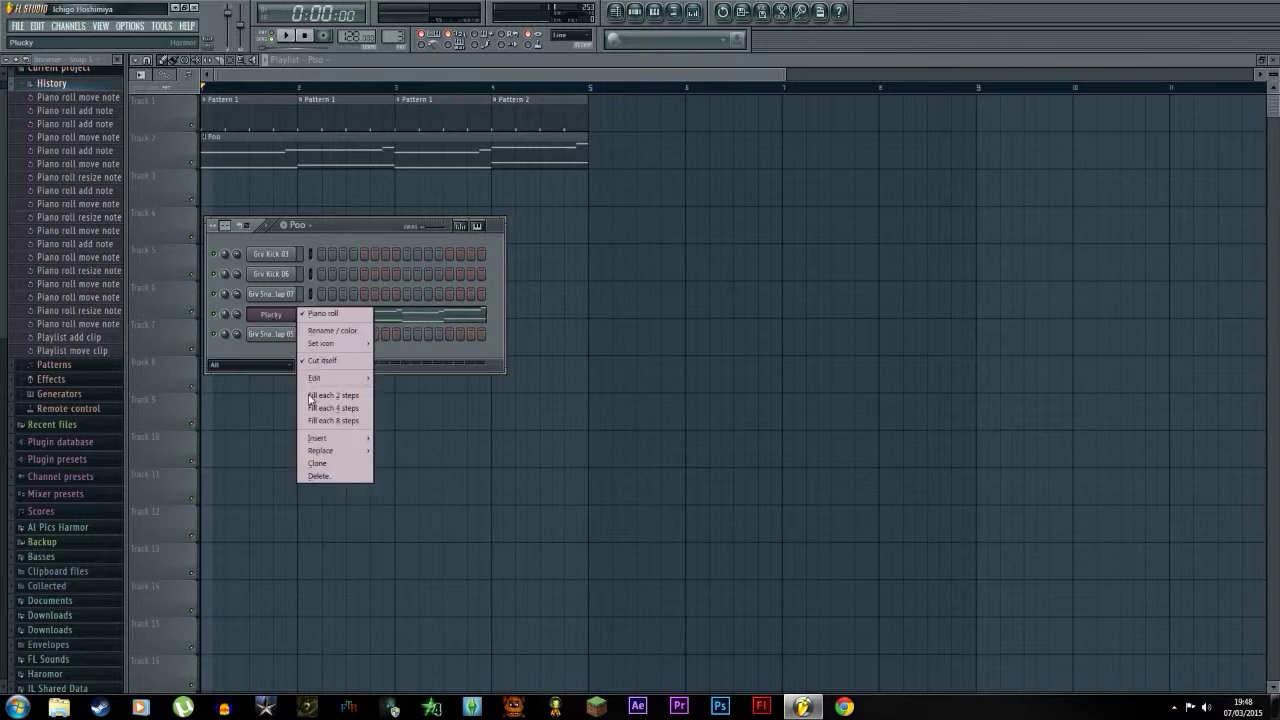
mouse_move(330, 450)
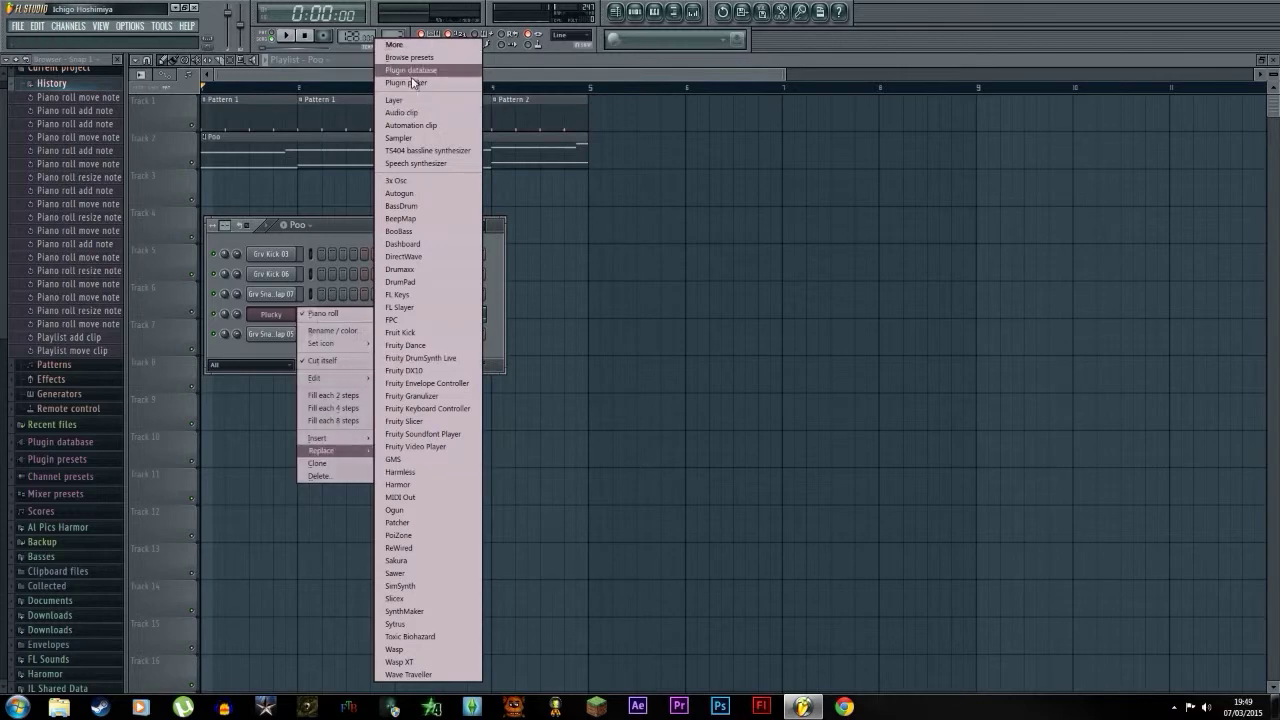
click(412, 46)
scroll(590, 520, down, 1)
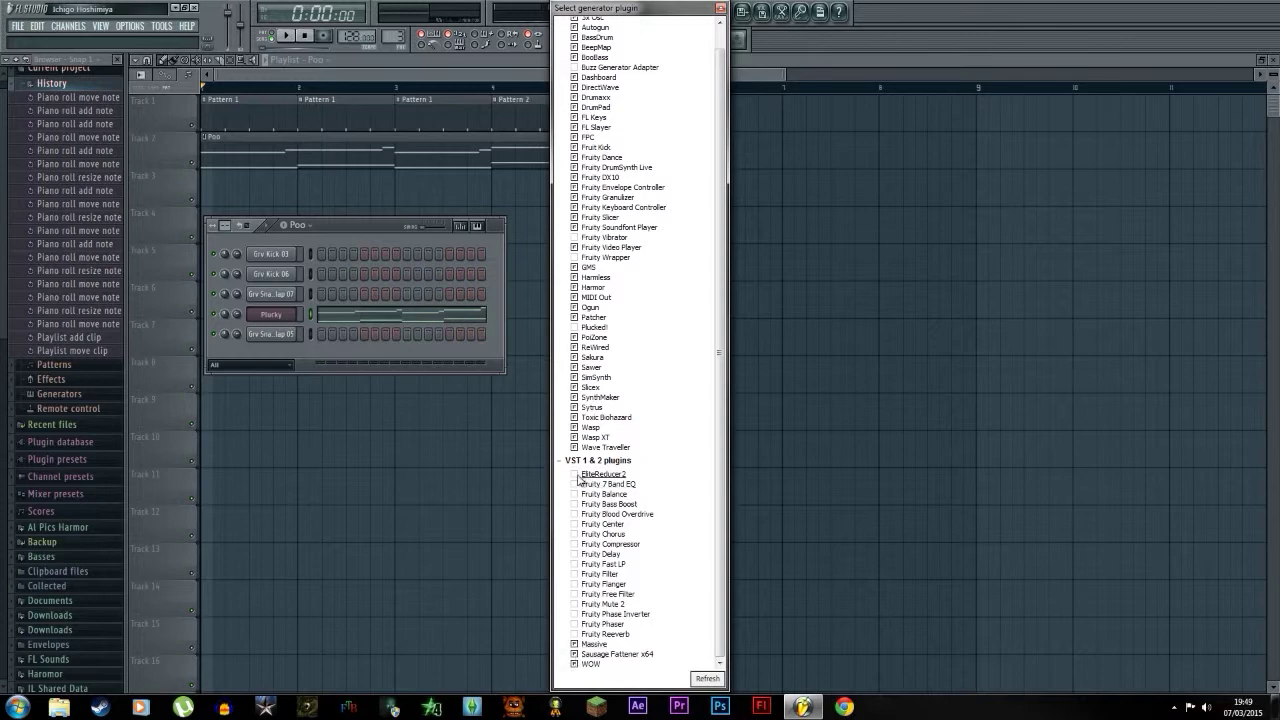
click(719, 9)
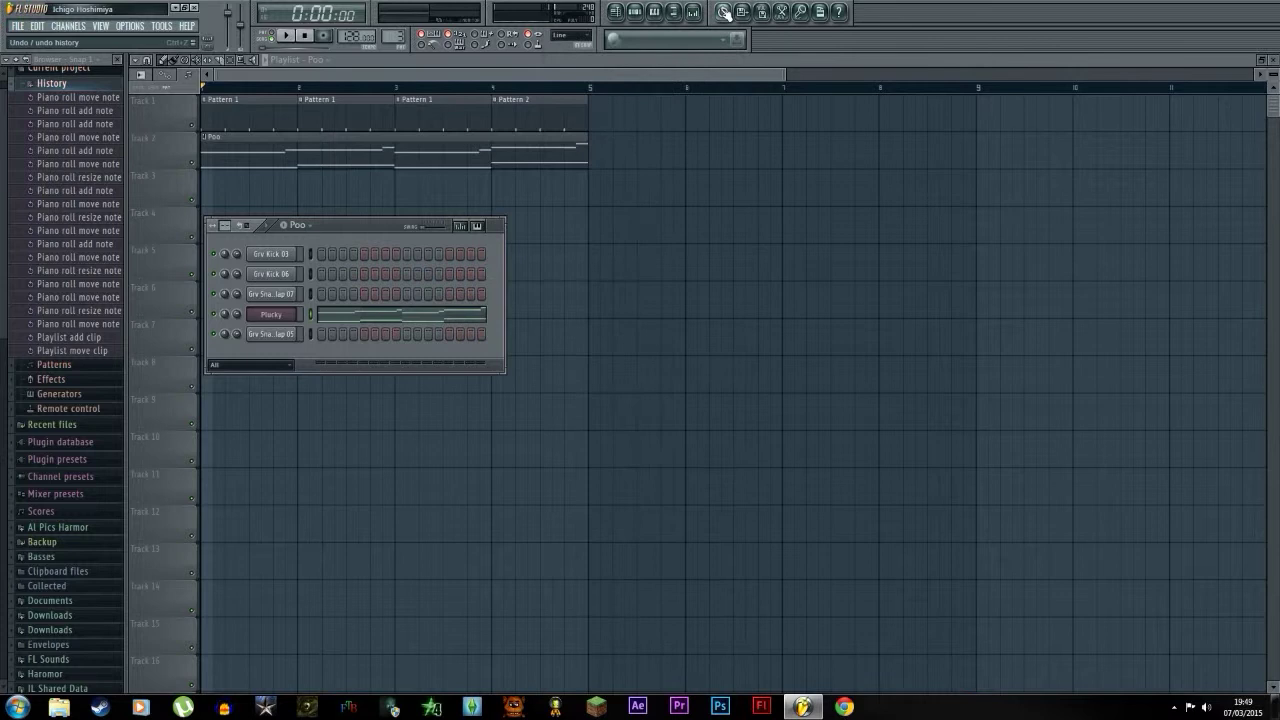
Replace the Plucky channel's instrument with Massive.
right_click(275, 310)
mouse_move(322, 450)
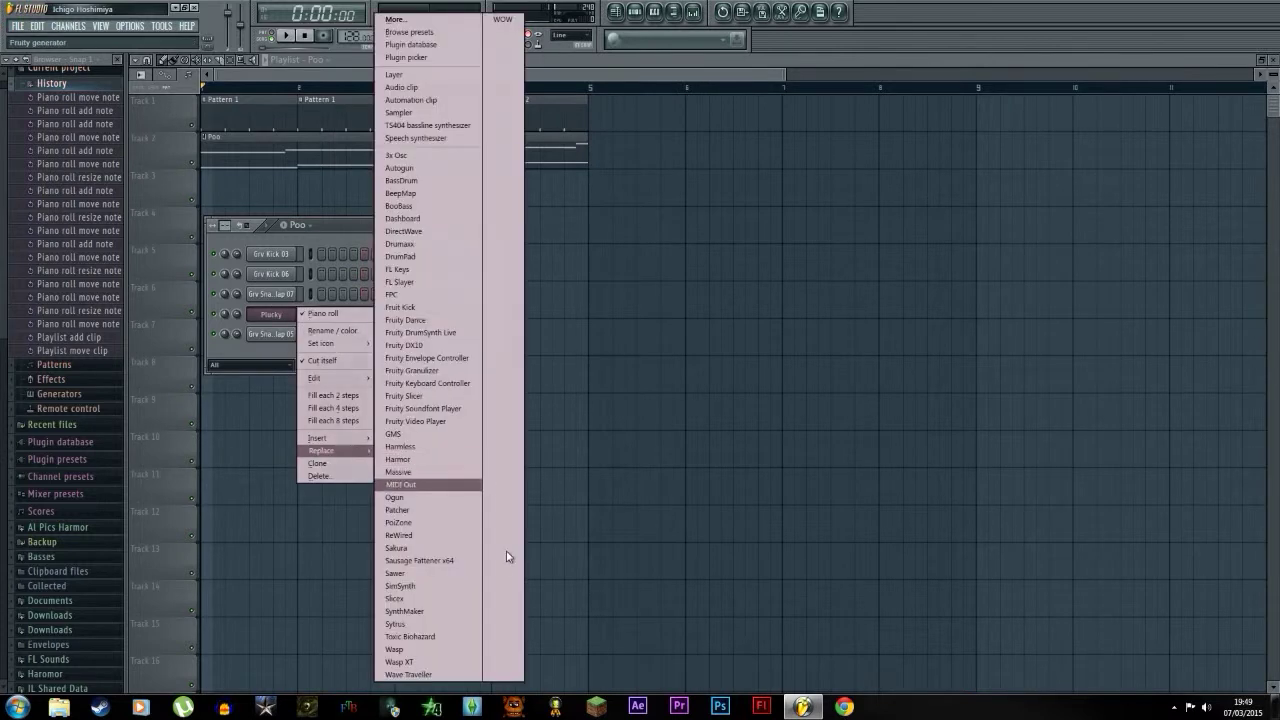
click(400, 472)
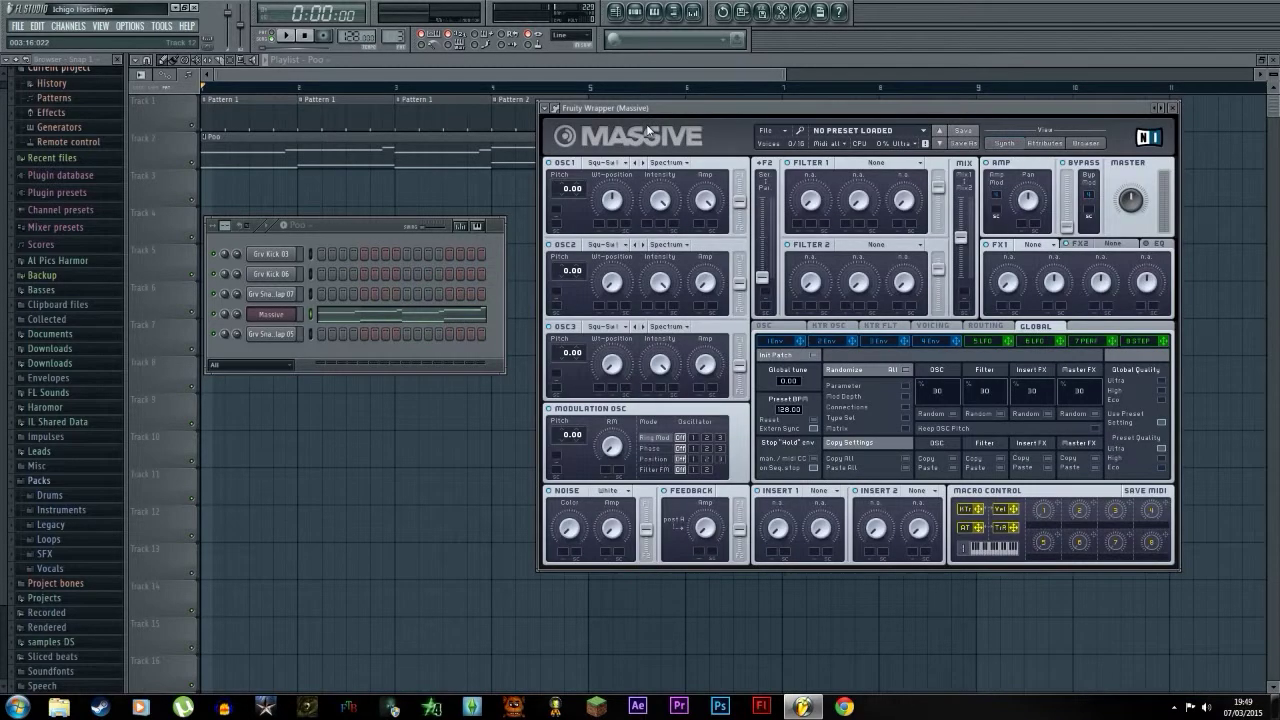
drag(726, 107, 645, 124)
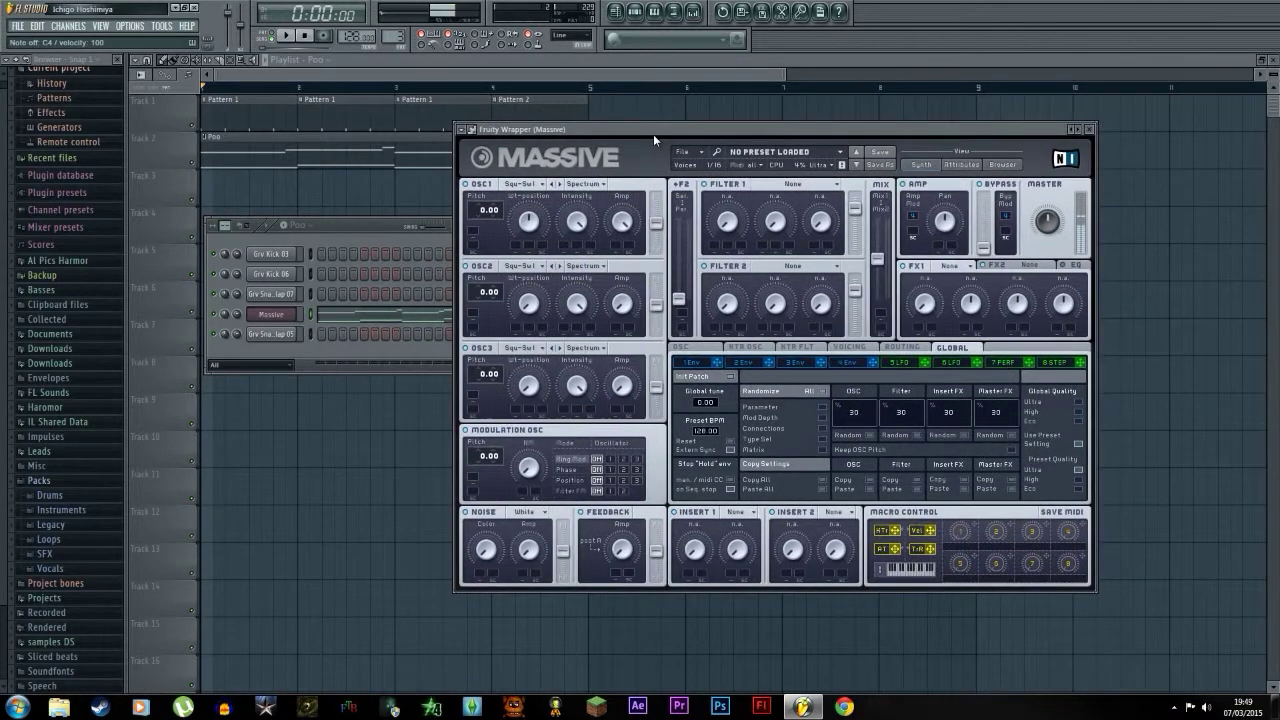
Load the werb sound file from the Sounds folder into Massive.
click(463, 130)
mouse_move(487, 163)
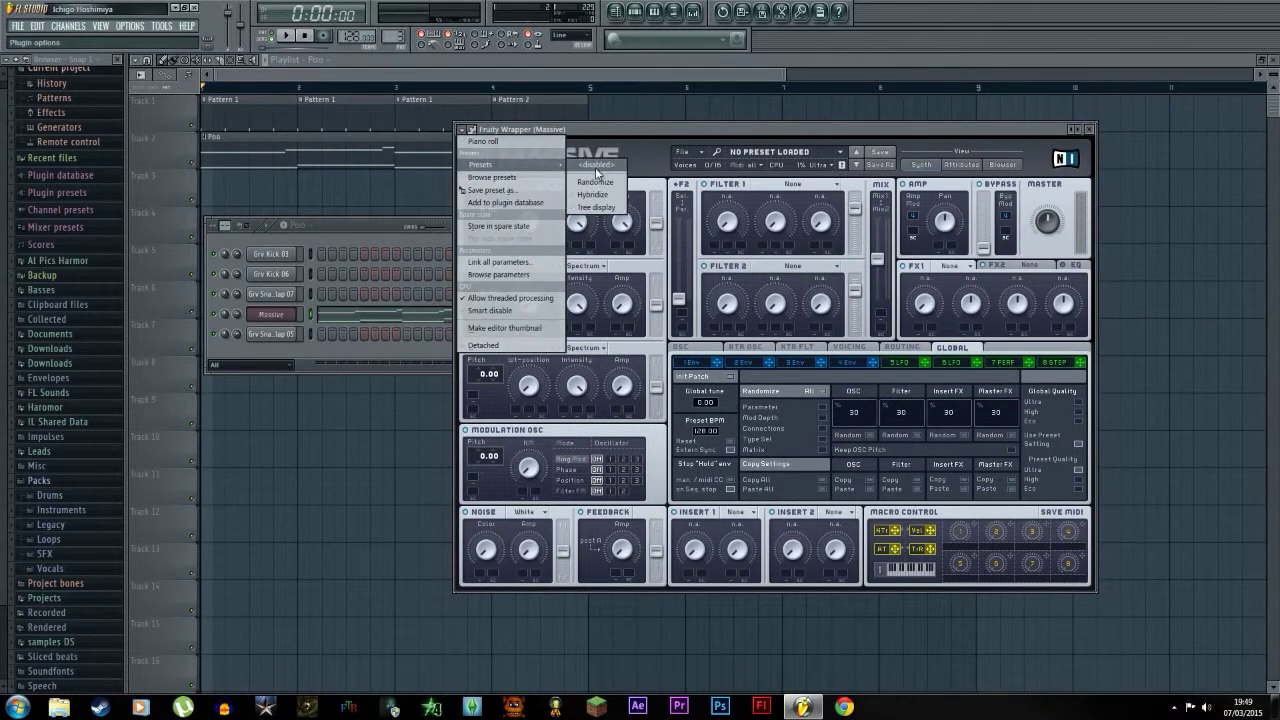
click(680, 126)
click(700, 152)
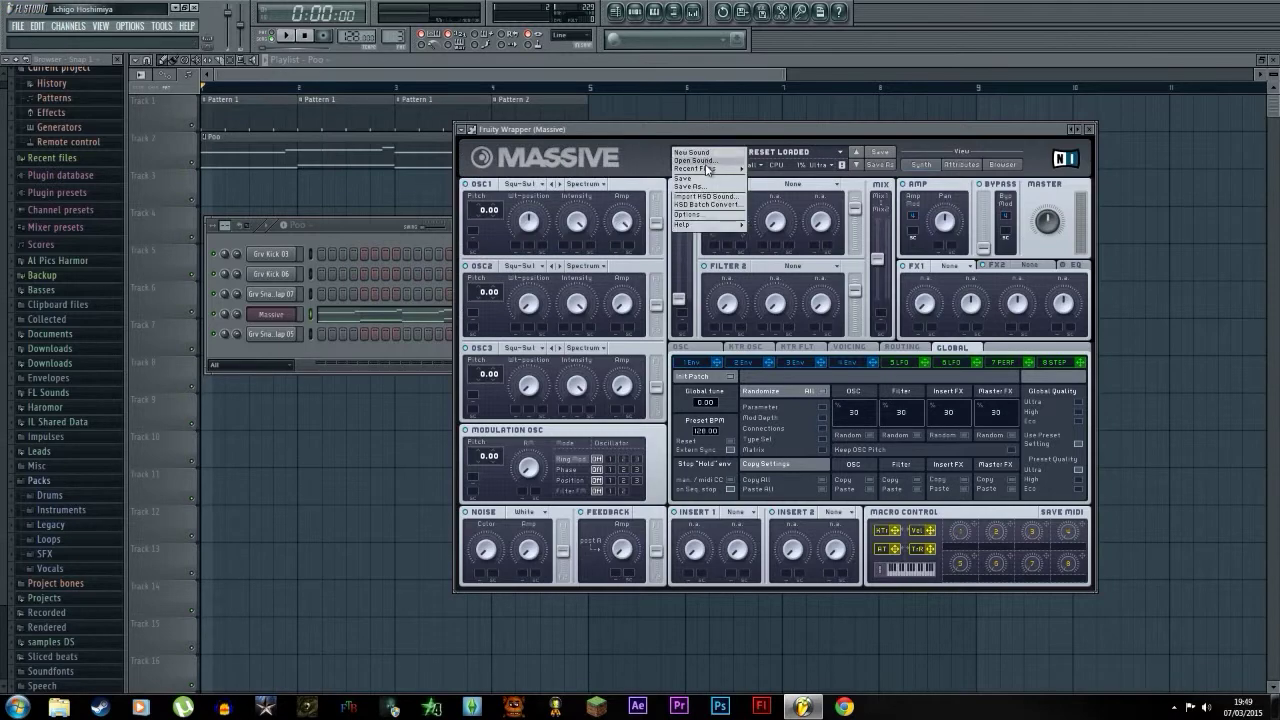
click(697, 160)
click(603, 228)
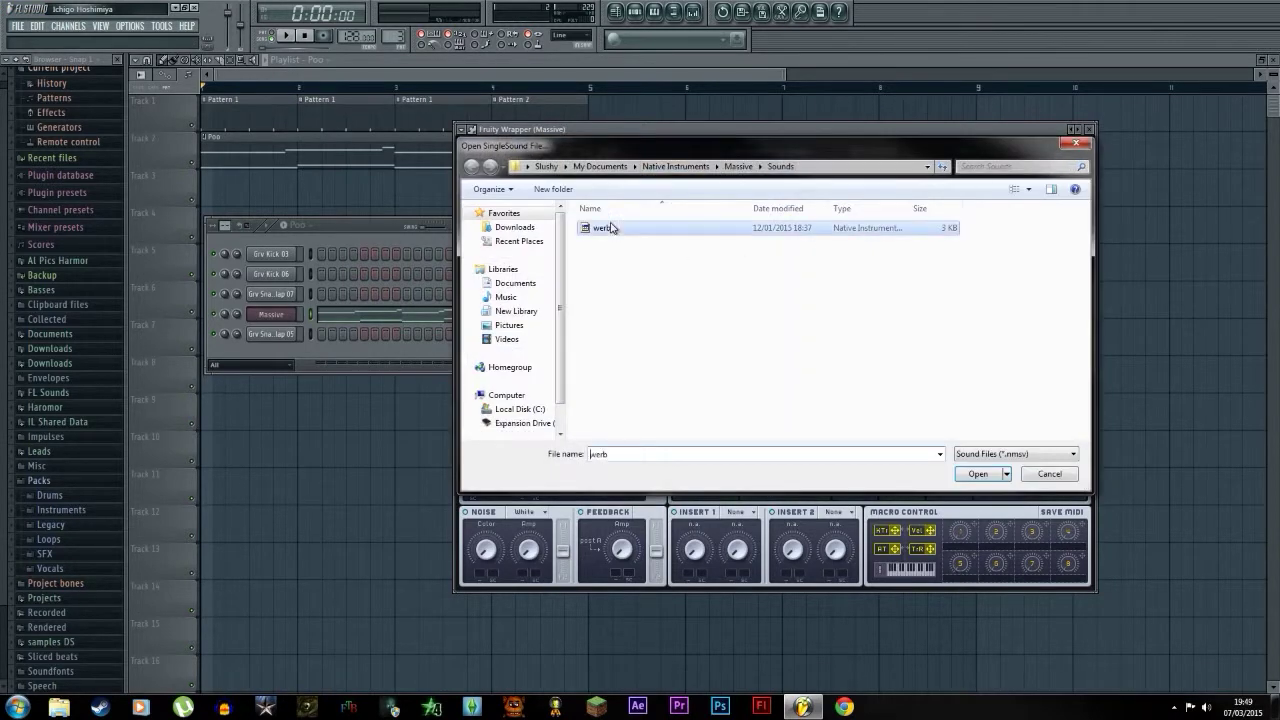
click(977, 474)
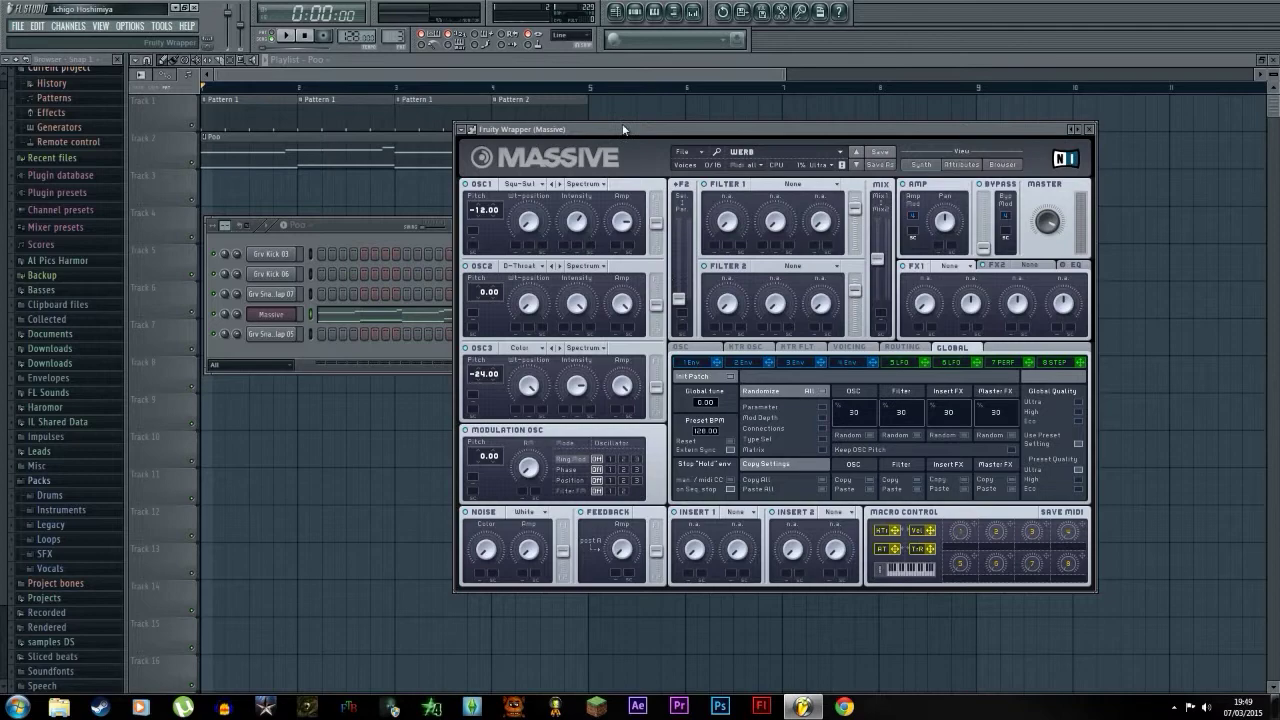
Move the Massive window clear of the step sequencer and play the song with the new sound.
drag(623, 129, 341, 404)
click(340, 230)
key(space)
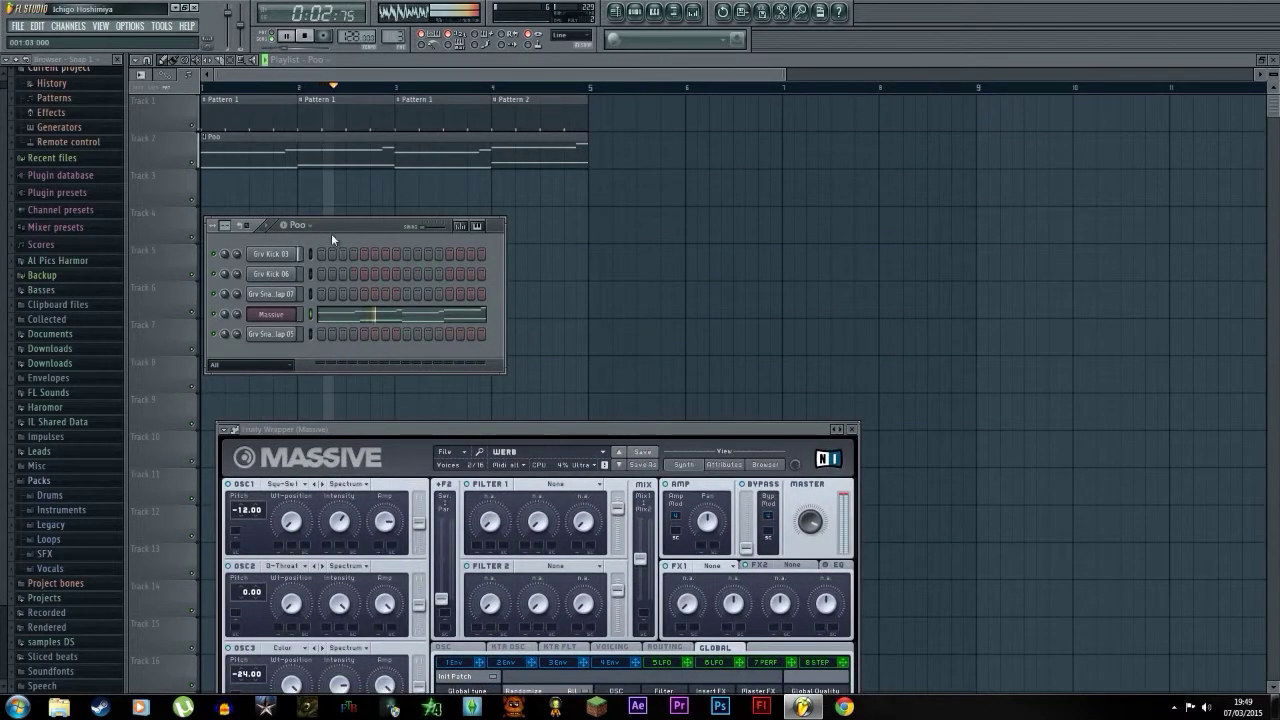
key(space)
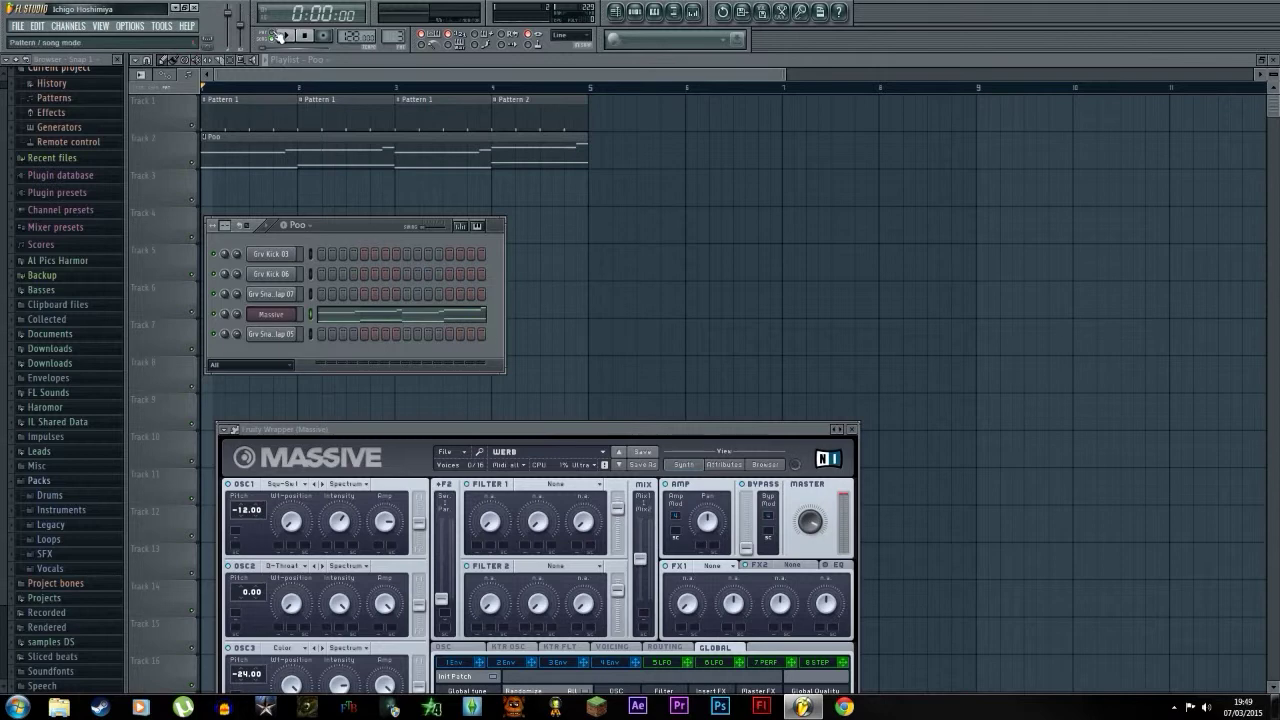
Transpose all the notes in the Massive piano roll down one octave and play the pattern.
drag(500, 428, 630, 420)
click(389, 320)
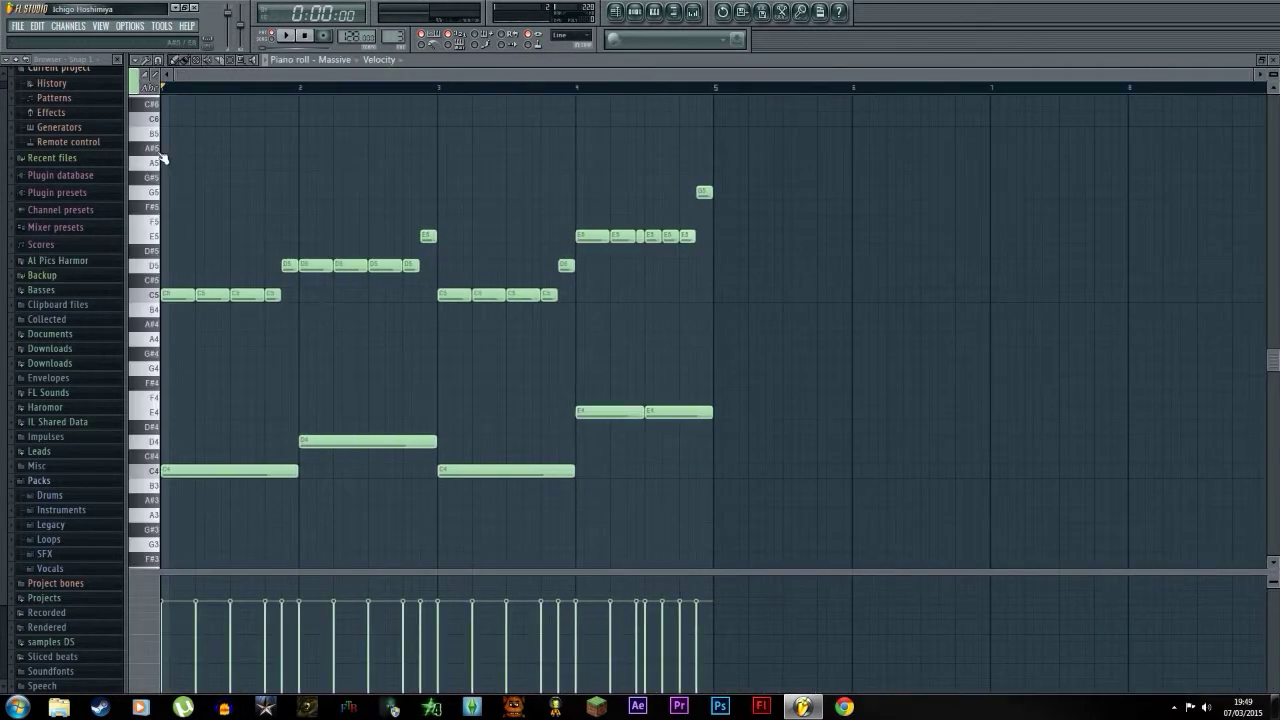
drag(157, 151, 117, 533)
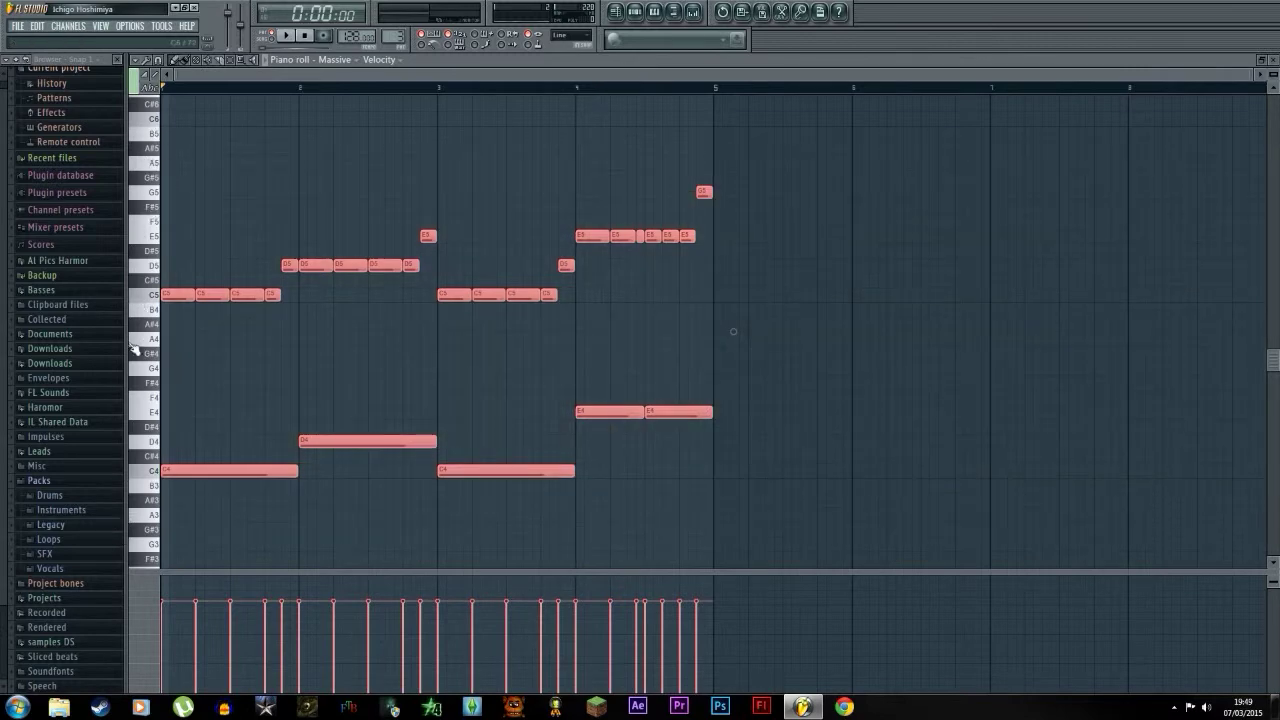
drag(173, 293, 157, 470)
scroll(302, 347, down, 4)
scroll(305, 346, down, 2)
key(space)
scroll(306, 345, up, 1)
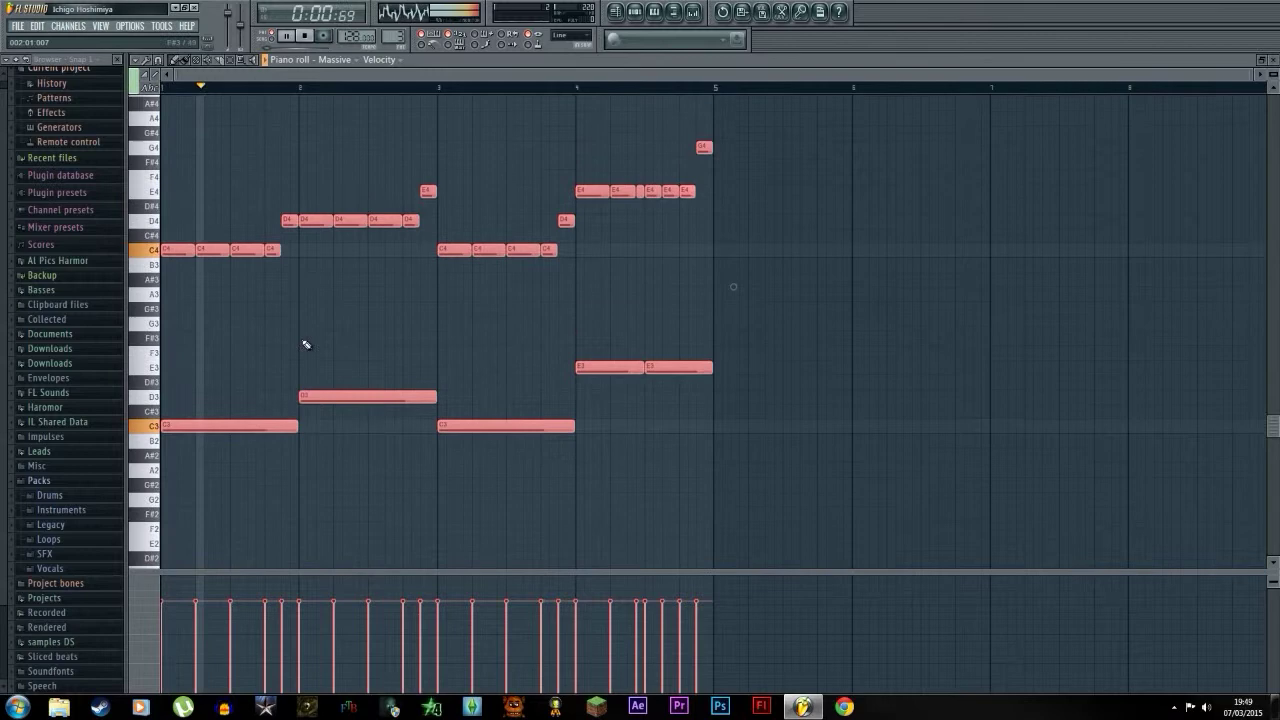
key(space)
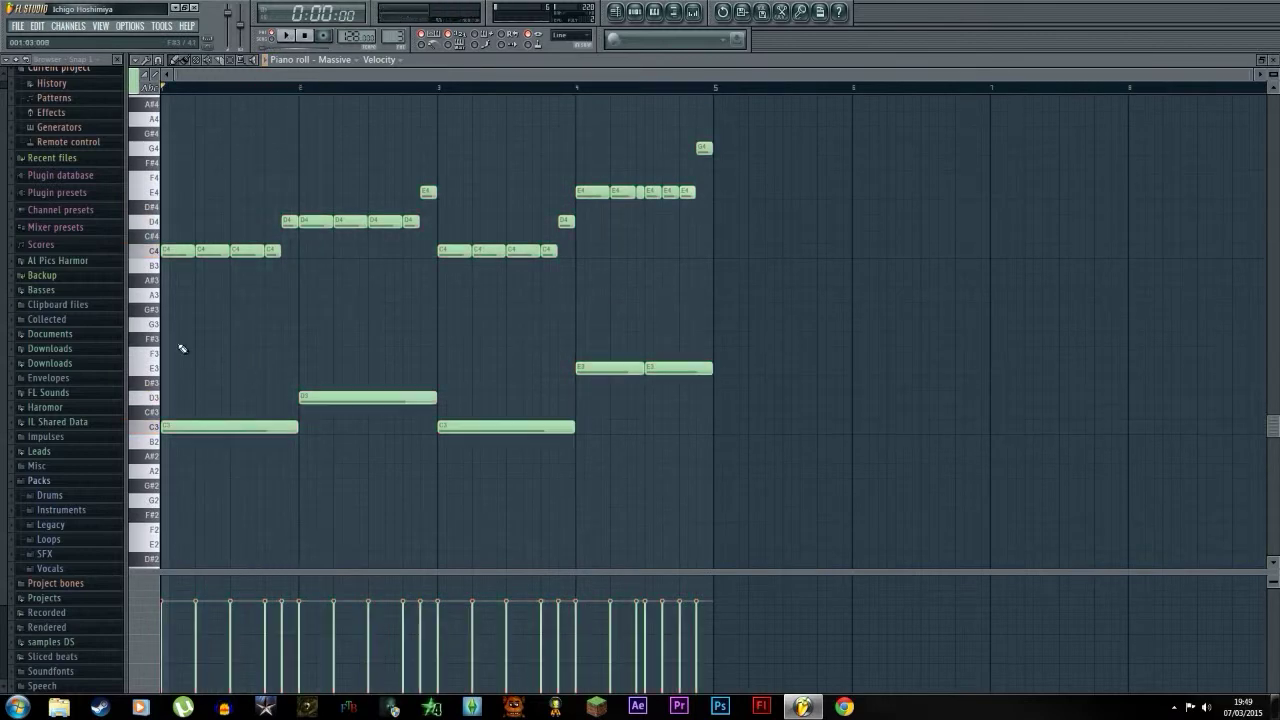
Delete all the long bass notes beneath the melody in bars 1 to 4 and play the pattern.
drag(179, 344, 755, 529)
key(Delete)
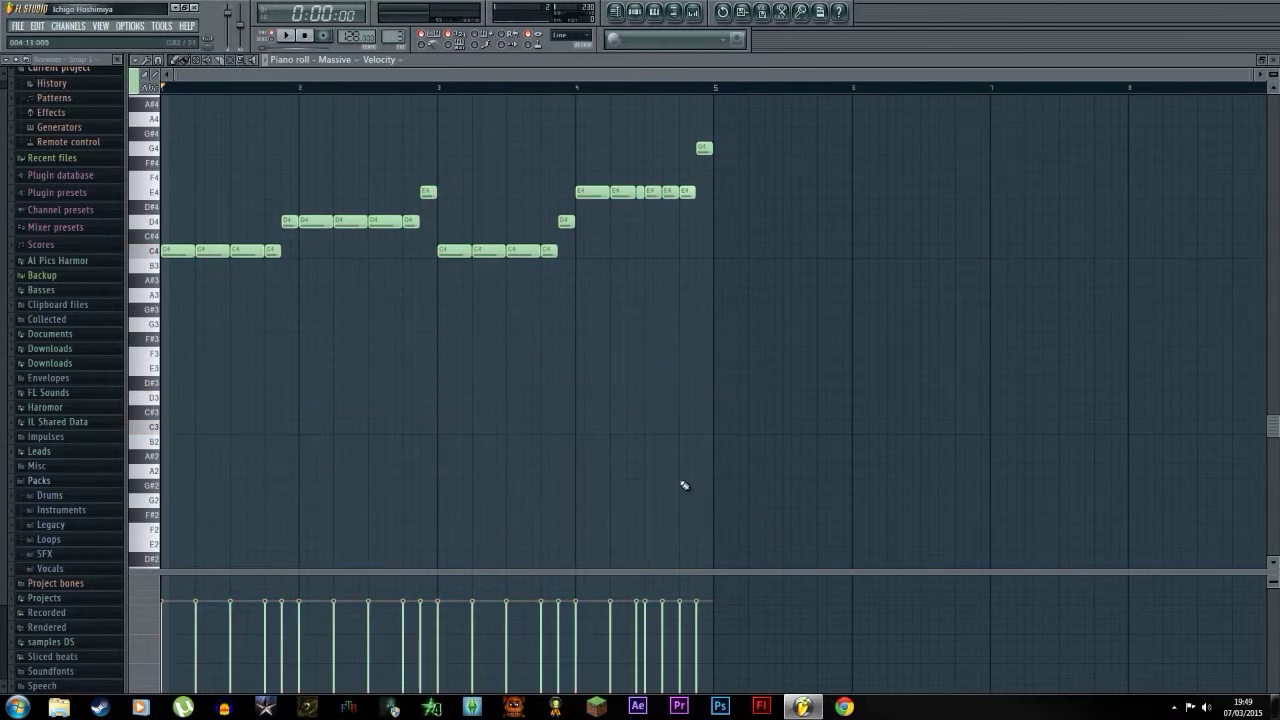
key(space)
key(space)
Merge the bar 1 C4 notes into one by deleting the last three and extending the first up to the D4 note.
right_click(214, 250)
right_click(246, 251)
right_click(272, 251)
drag(191, 251, 273, 268)
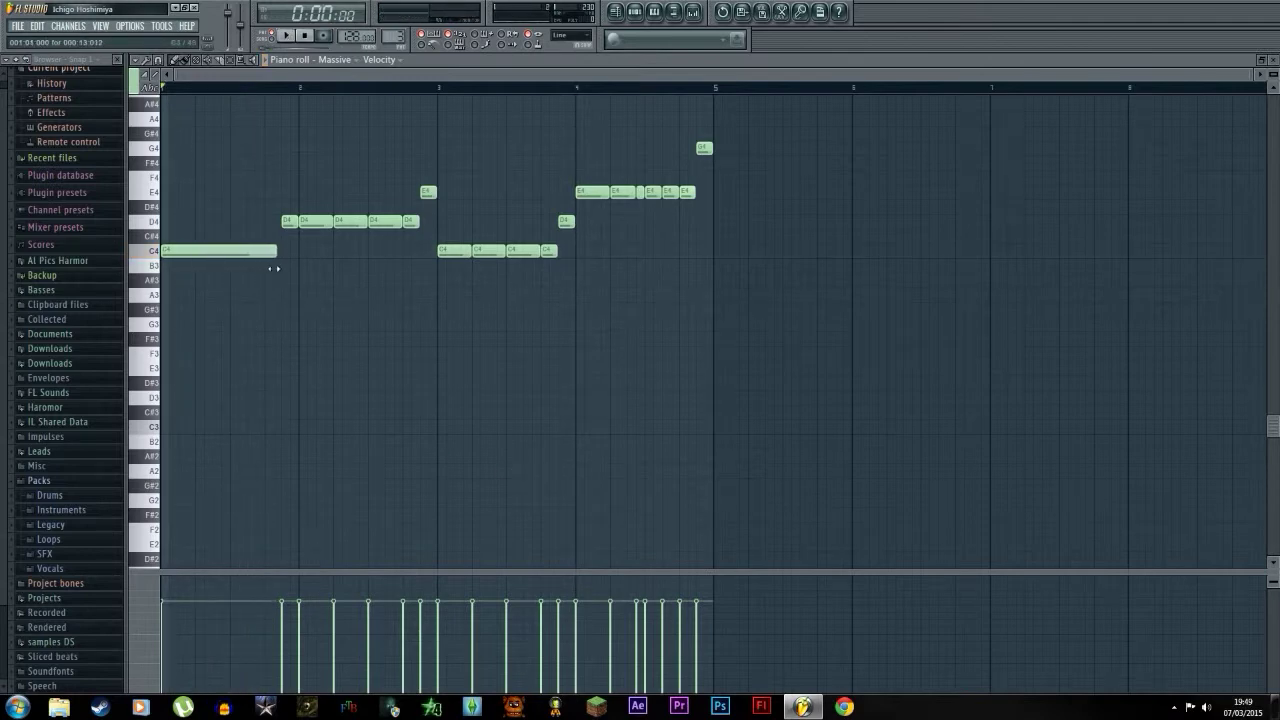
Delete every D4 note after the first in bar 2 and the last three C4 notes in bar 3.
right_click(320, 221)
right_click(352, 222)
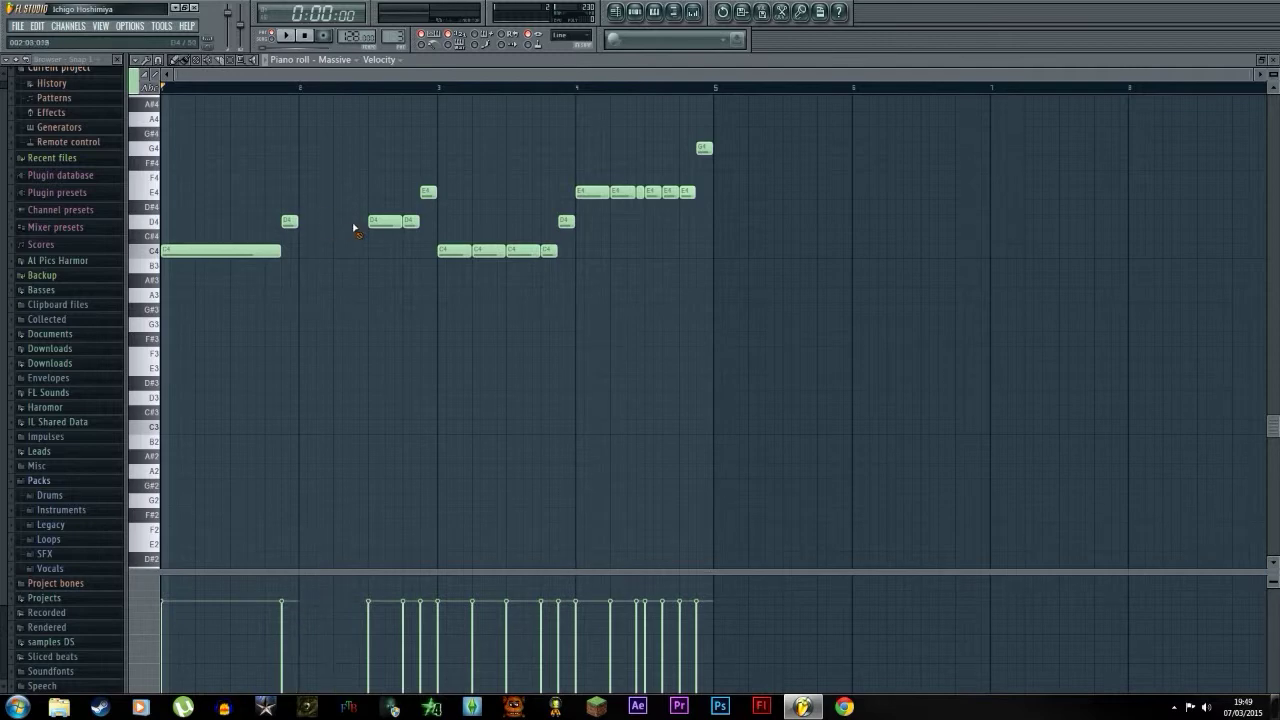
right_click(385, 224)
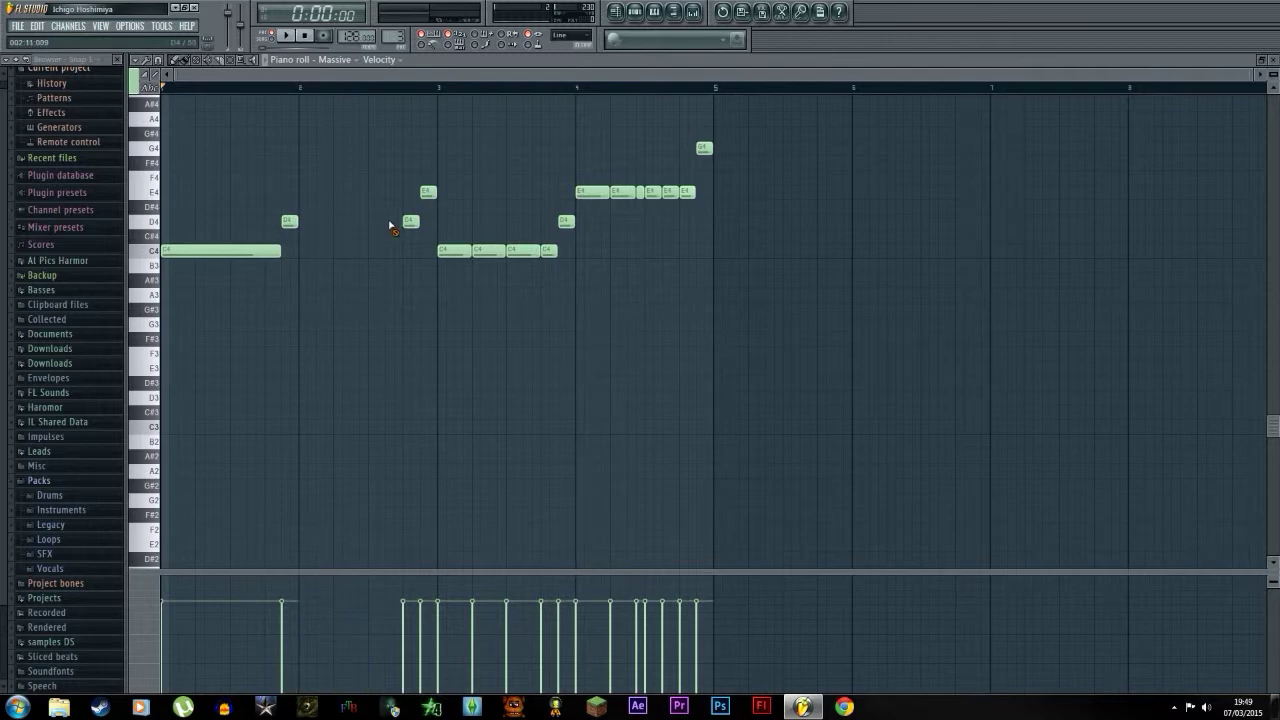
right_click(492, 249)
right_click(523, 250)
right_click(548, 250)
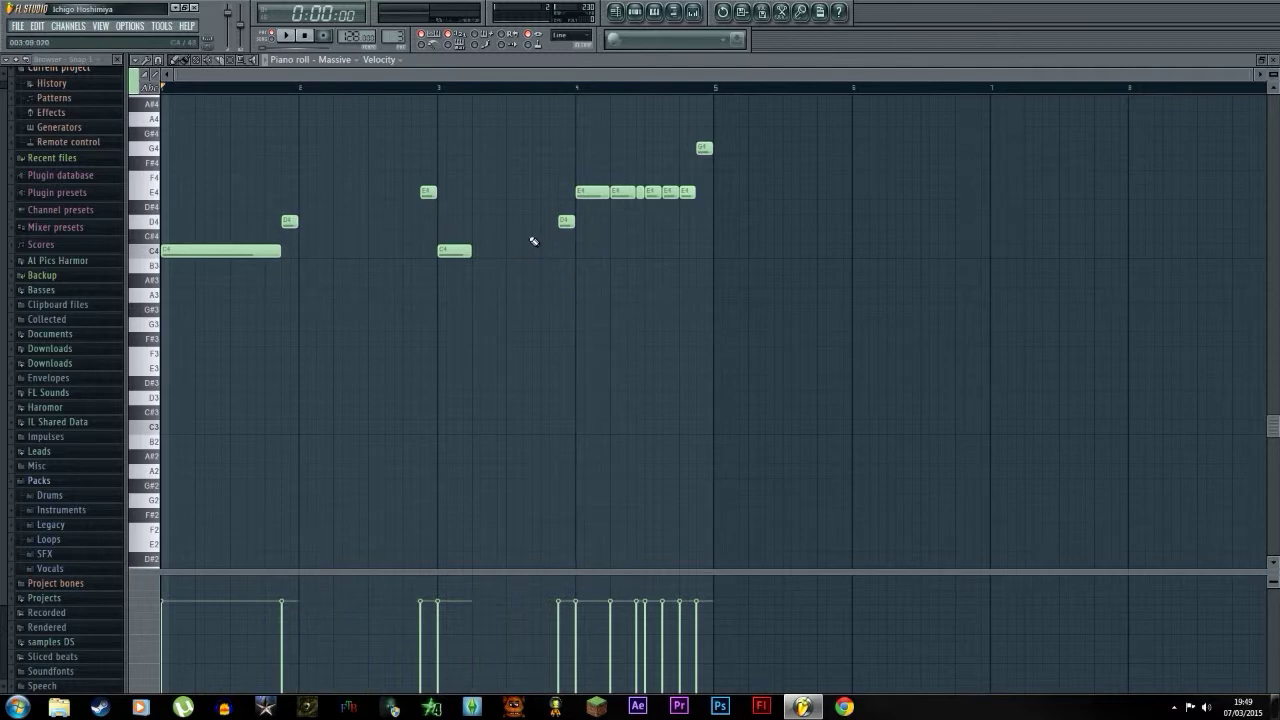
Delete all the repeated E4 notes after the first one in bar 4, along with the final G4 note.
right_click(634, 190)
right_click(651, 191)
right_click(669, 192)
right_click(686, 193)
right_click(704, 149)
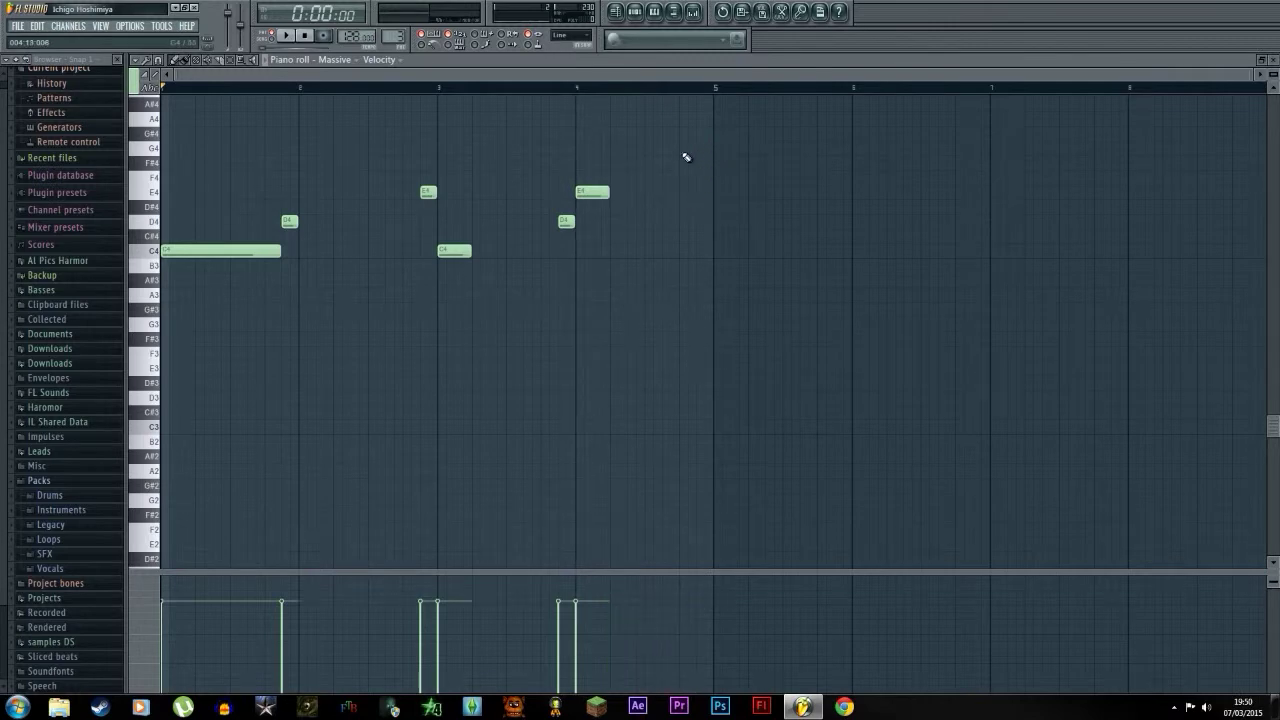
Extend the notes with quick legato, then delete the short E4 before bar 3 and shift the long C4 back into its place.
key(ctrl+l)
right_click(428, 191)
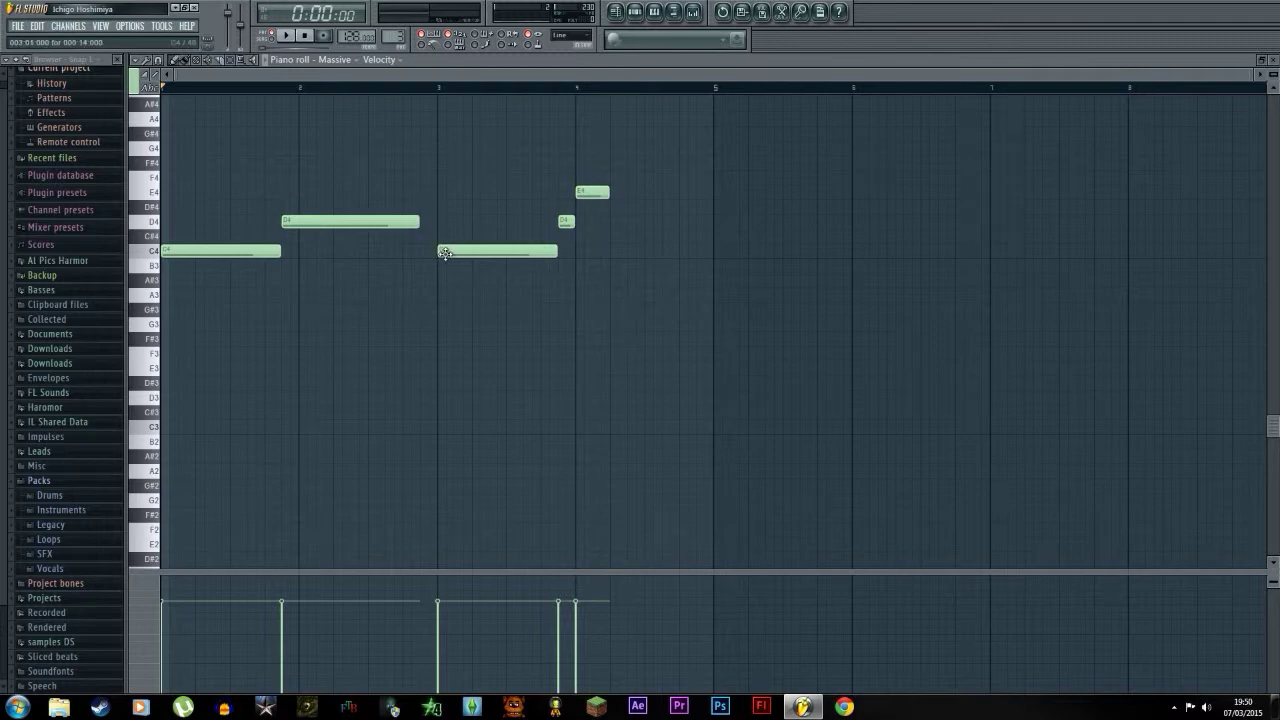
drag(445, 252, 427, 251)
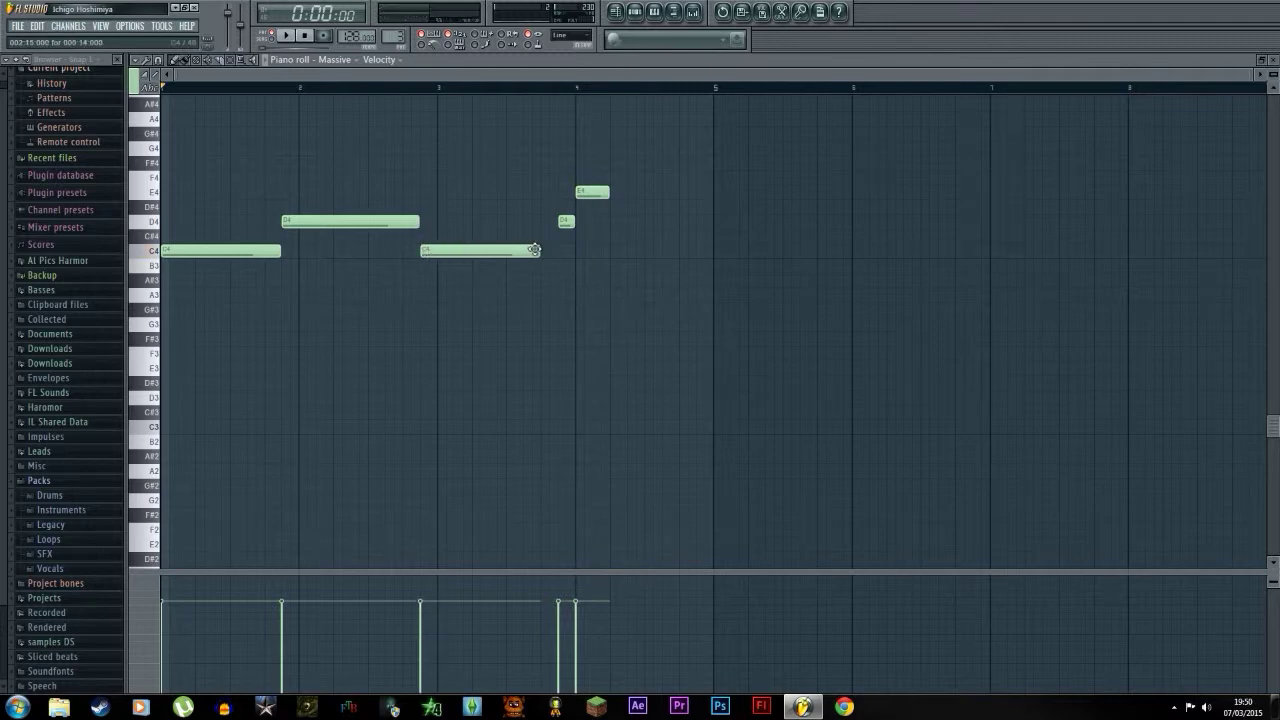
Replace the last two short notes with one long E4 running from just before bar 4 to the start of bar 5.
right_click(598, 192)
drag(566, 221, 563, 194)
drag(575, 193, 718, 212)
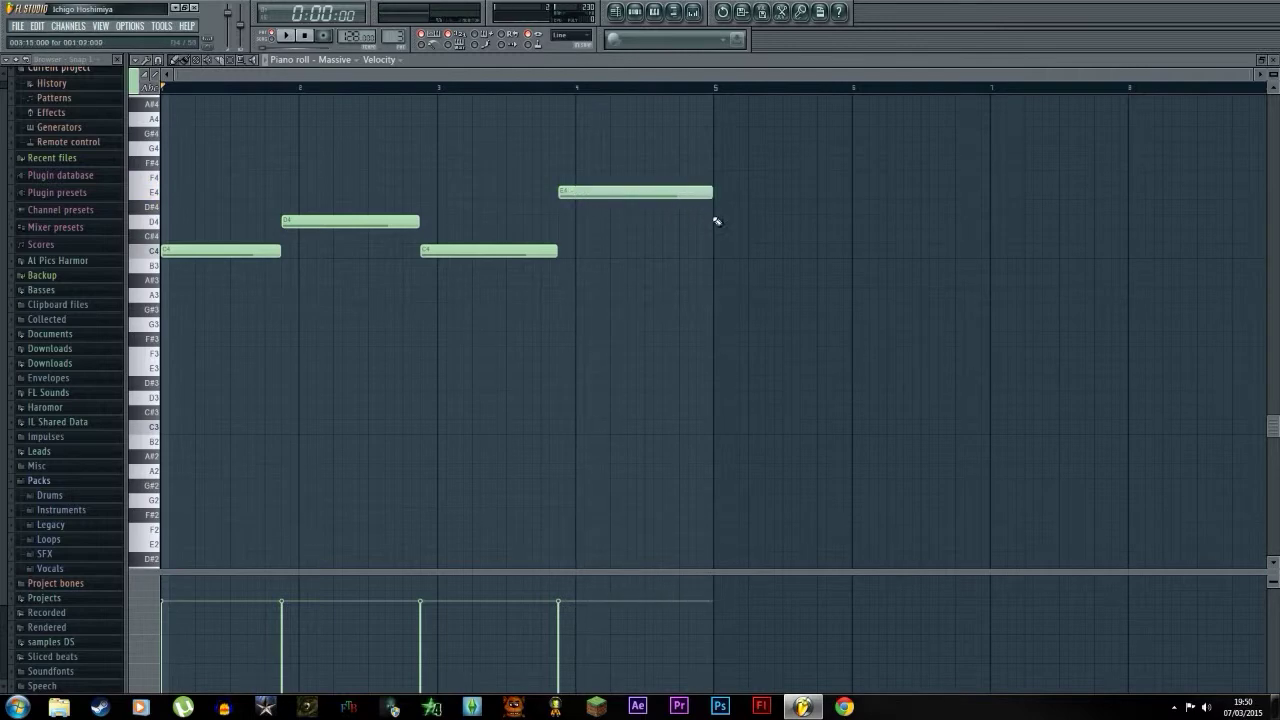
Play the simplified pattern and lower its third long note from C4 to B3.
key(space)
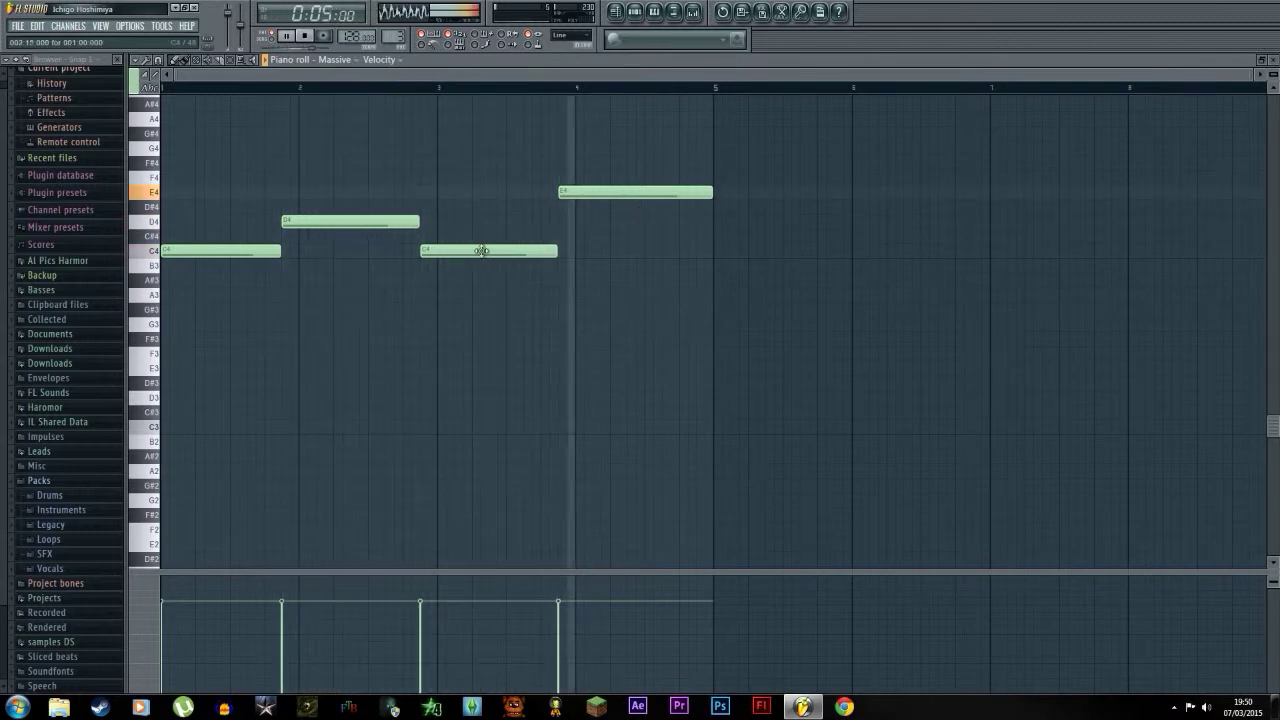
key(space)
mouse_move(482, 250)
mouse_down()
mouse_move(475, 289)
mouse_move(479, 272)
mouse_up()
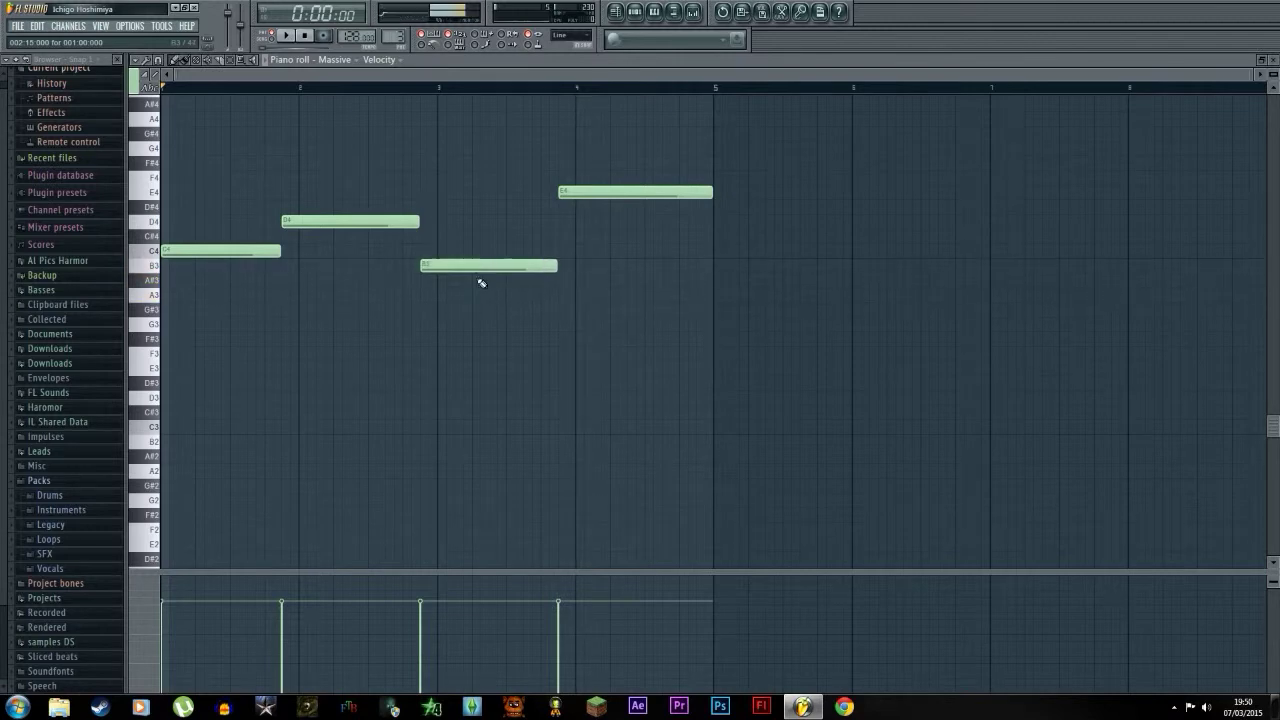
Return to the playlist and route the Massive channel to mixer Insert 3.
click(616, 10)
click(635, 14)
click(268, 314)
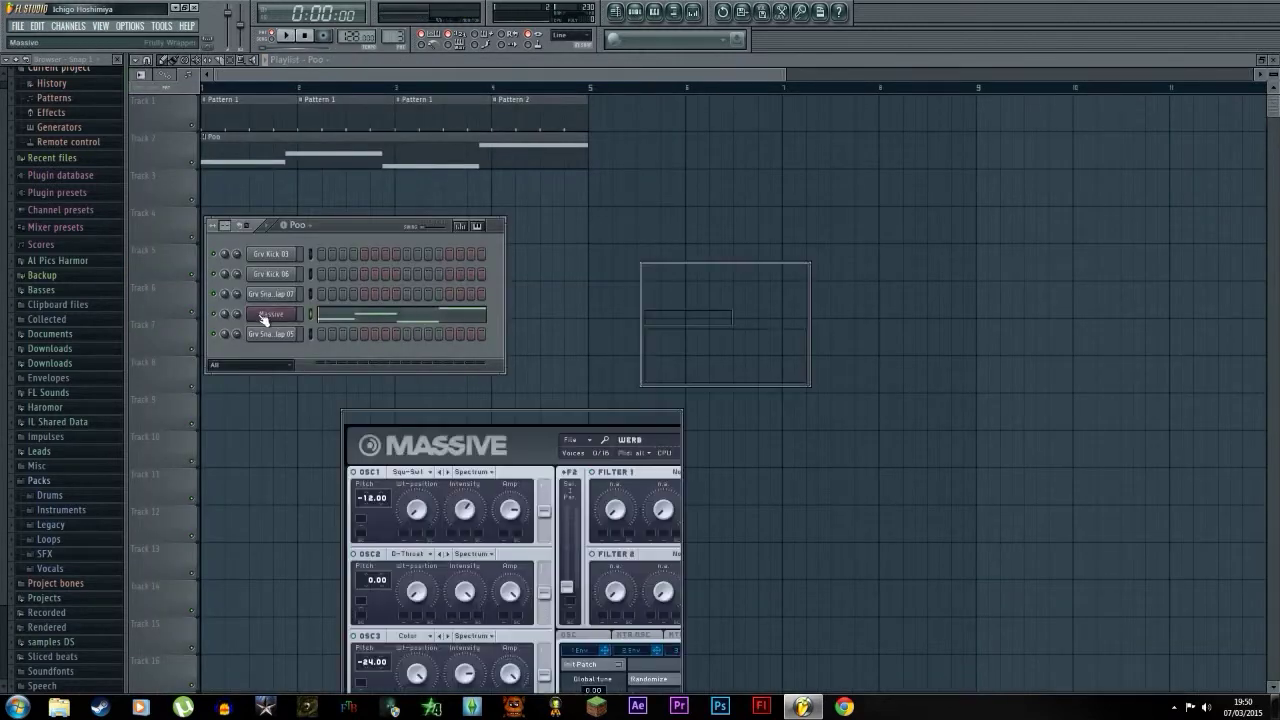
drag(793, 290, 793, 274)
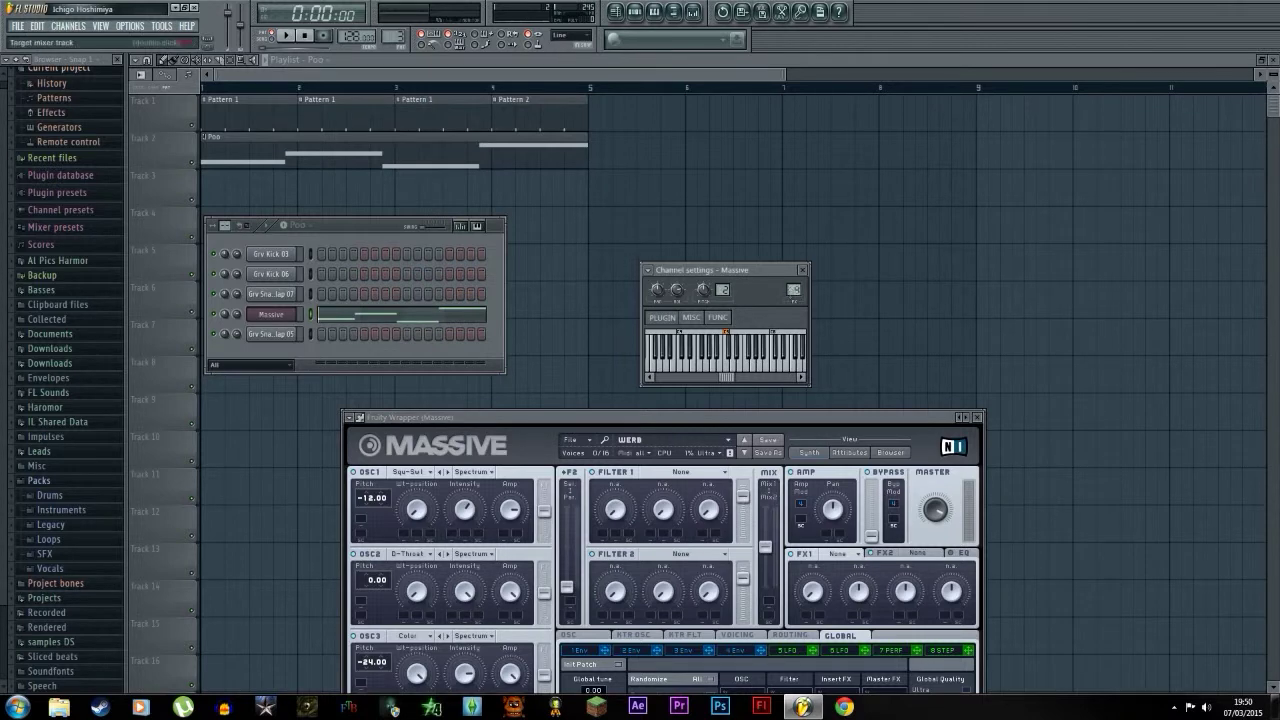
click(793, 290)
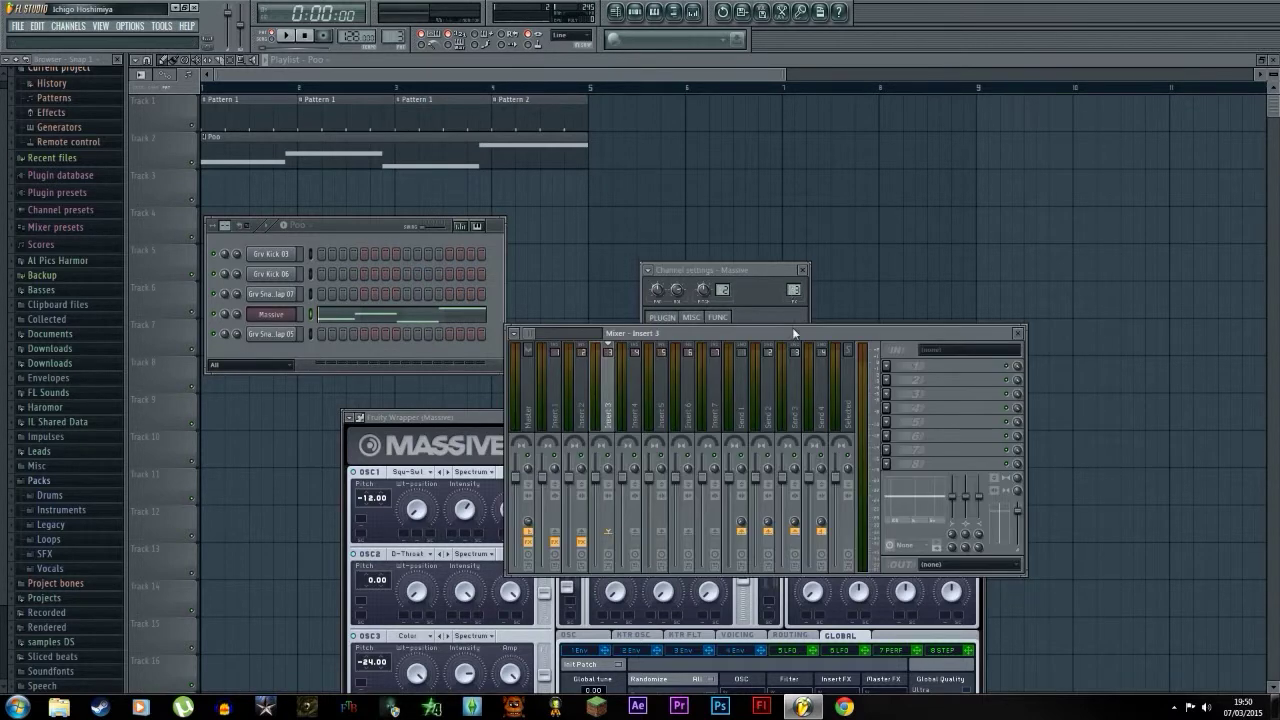
Load Edison in the first effect slot of Insert 3, set to record on play, and move its window off the step sequencer.
click(897, 372)
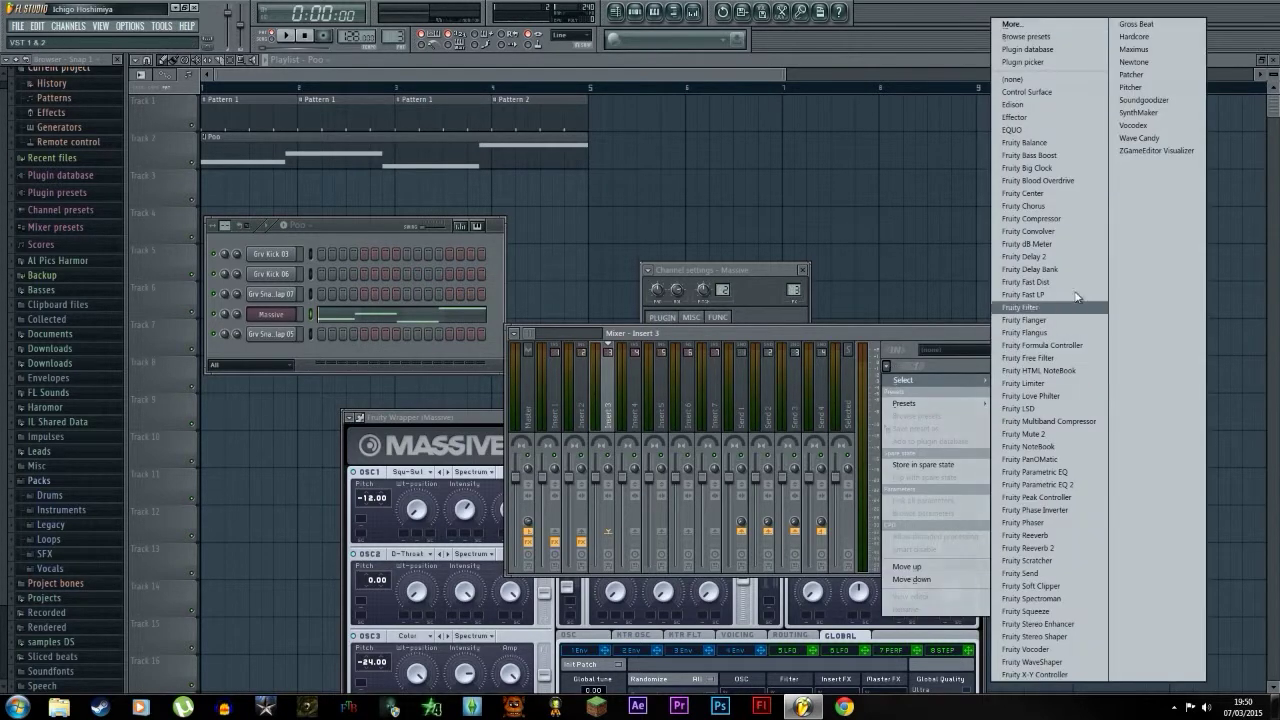
click(1032, 106)
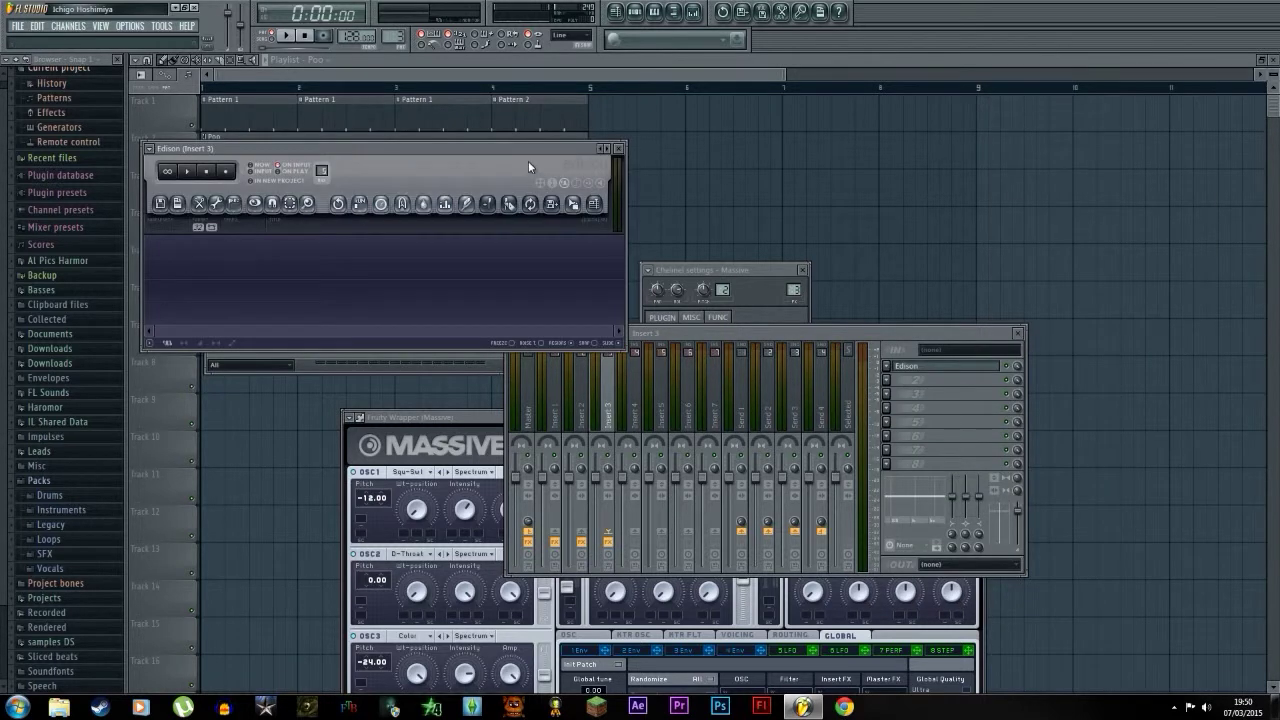
drag(528, 167, 1000, 247)
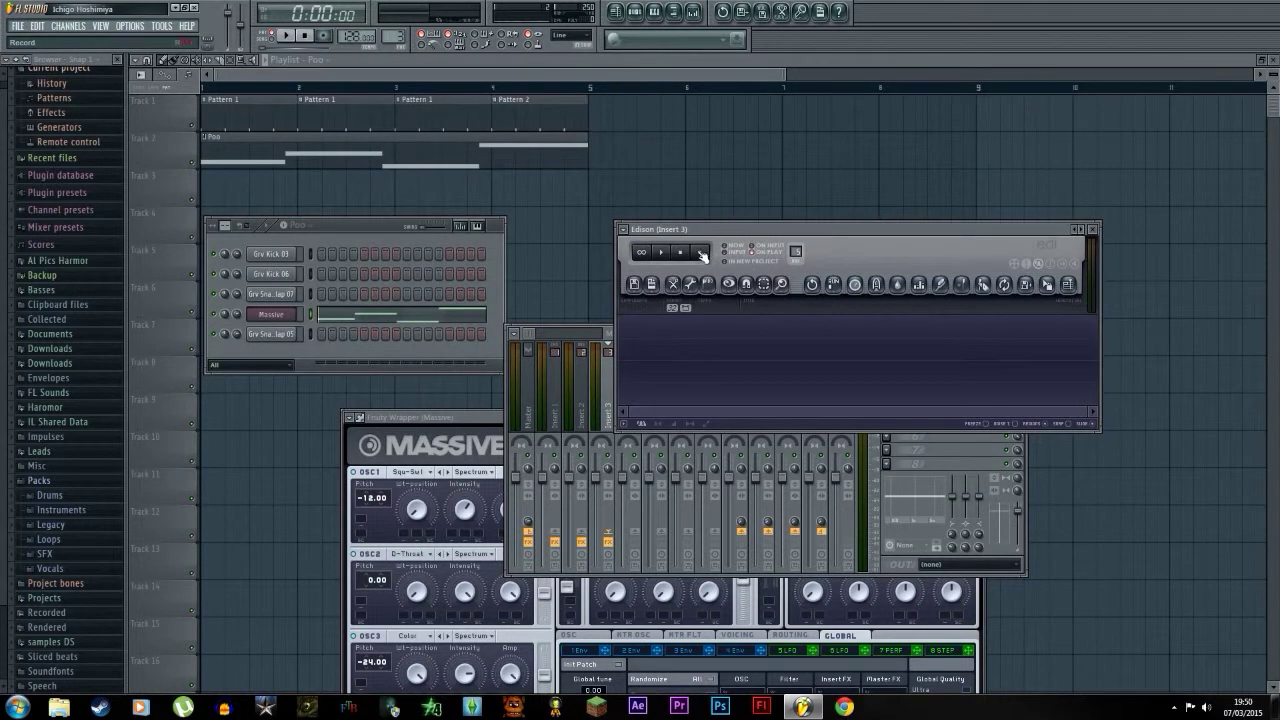
Record one pass of the Massive melody into Edison and delete the audio after the second song jump marker.
click(289, 37)
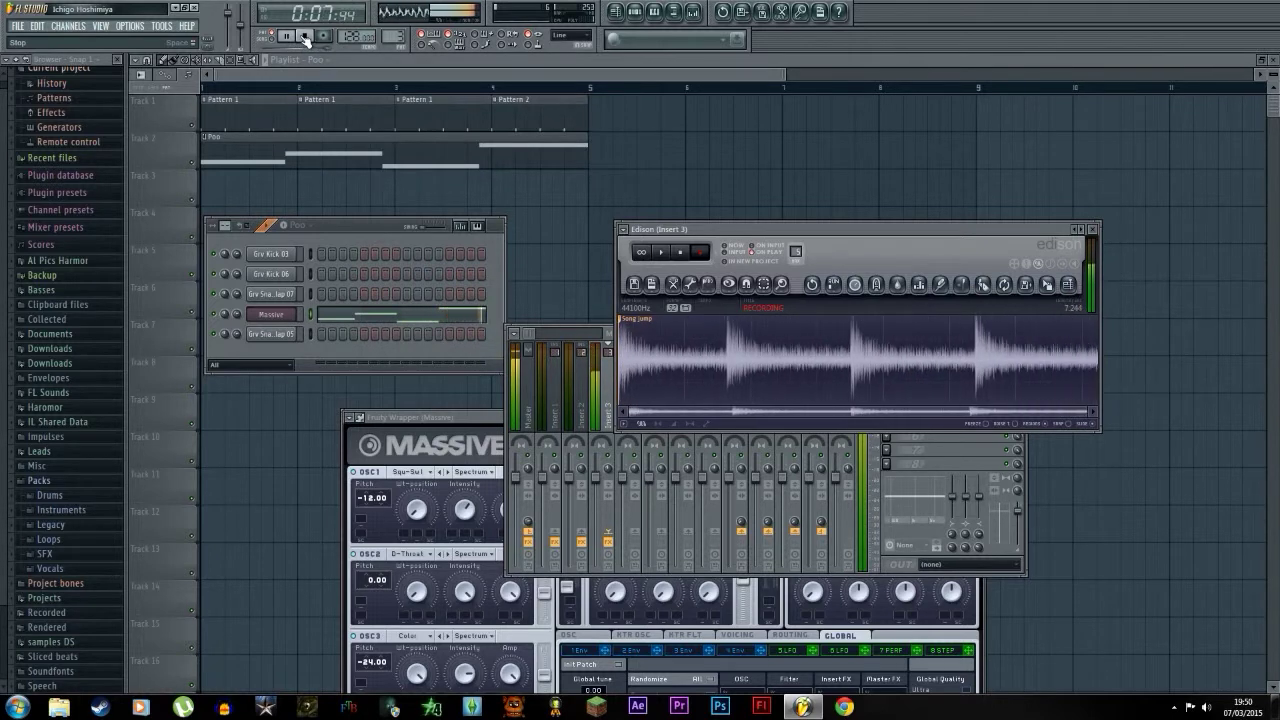
click(305, 37)
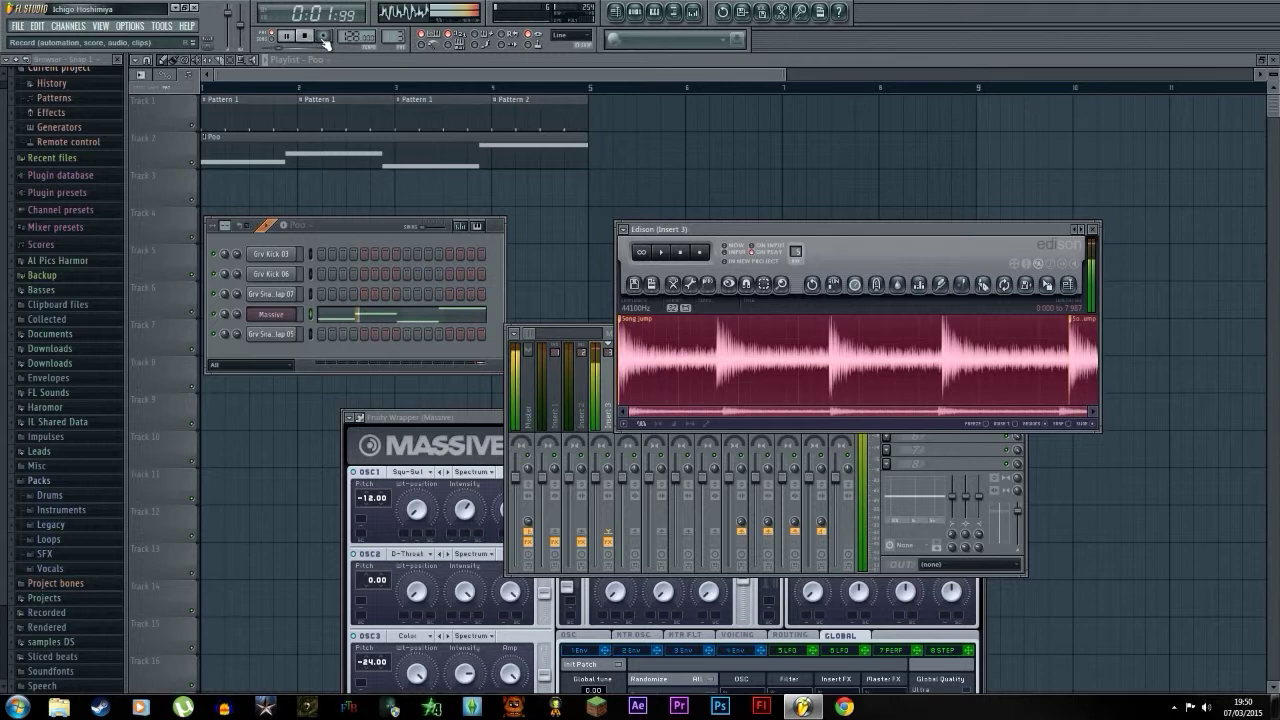
drag(994, 246, 734, 204)
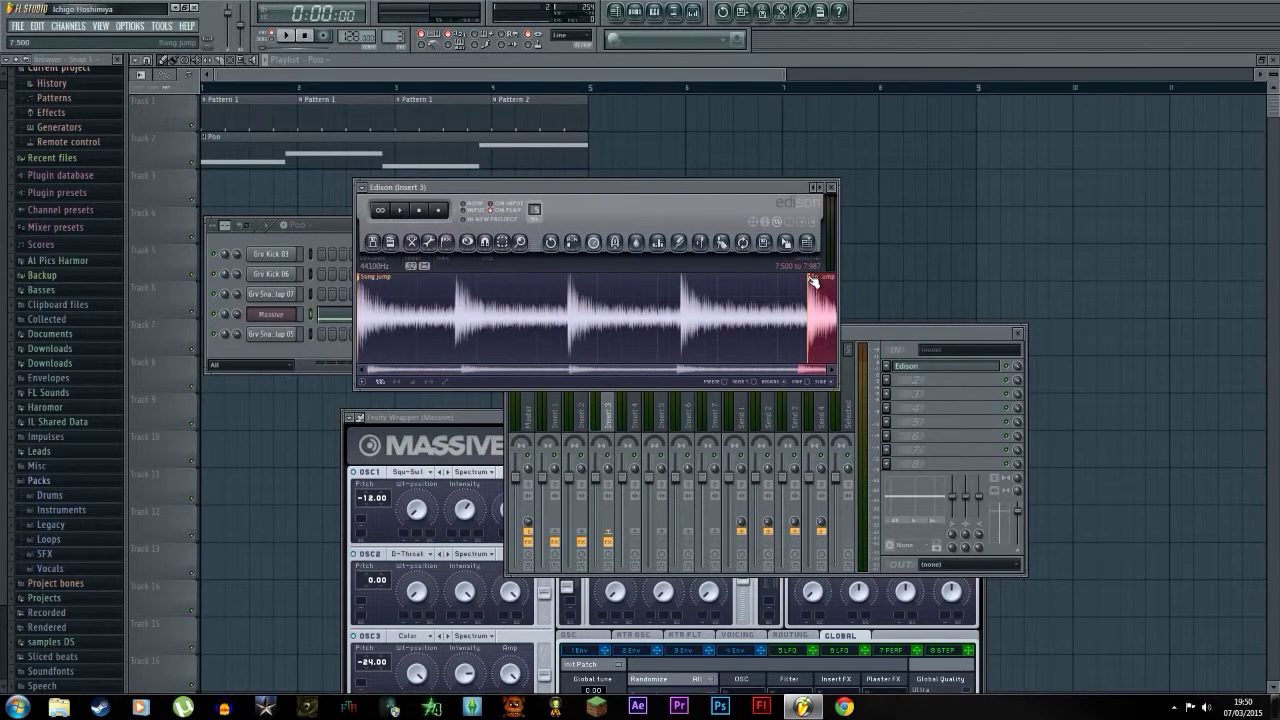
key(Delete)
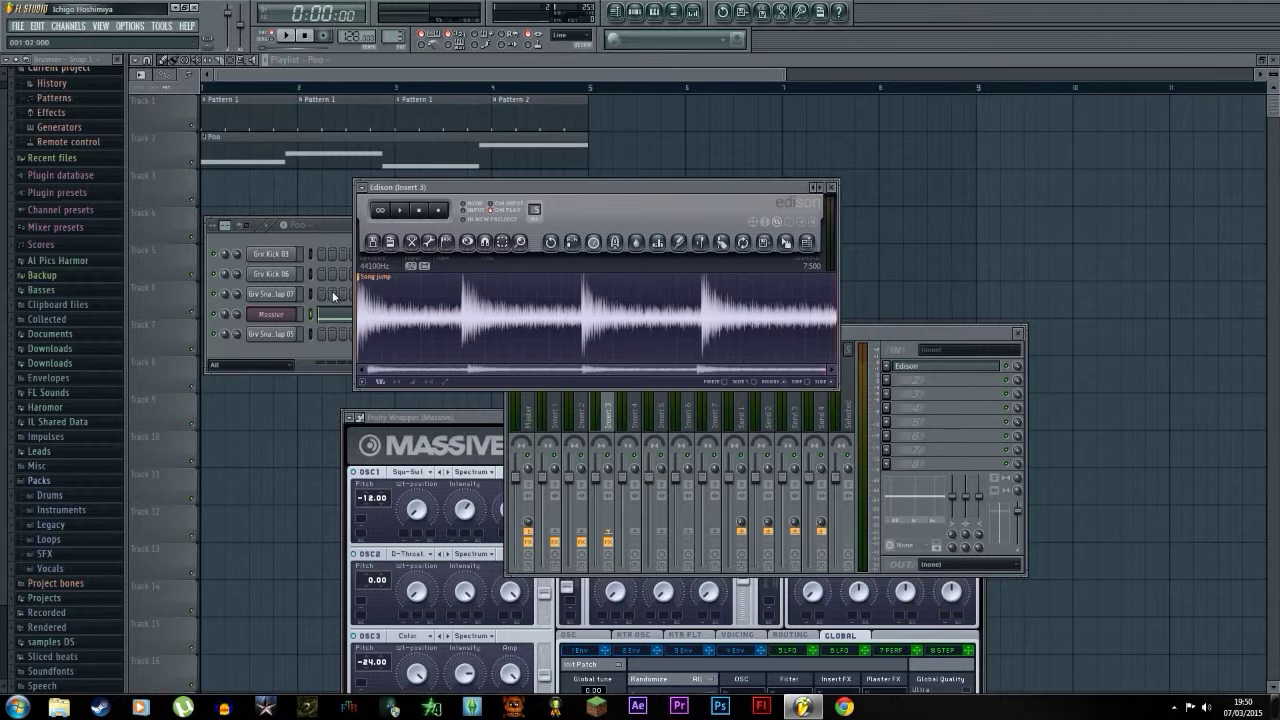
Insert a Harmor channel and move its window clear of the Edison recording.
click(276, 315)
right_click(286, 314)
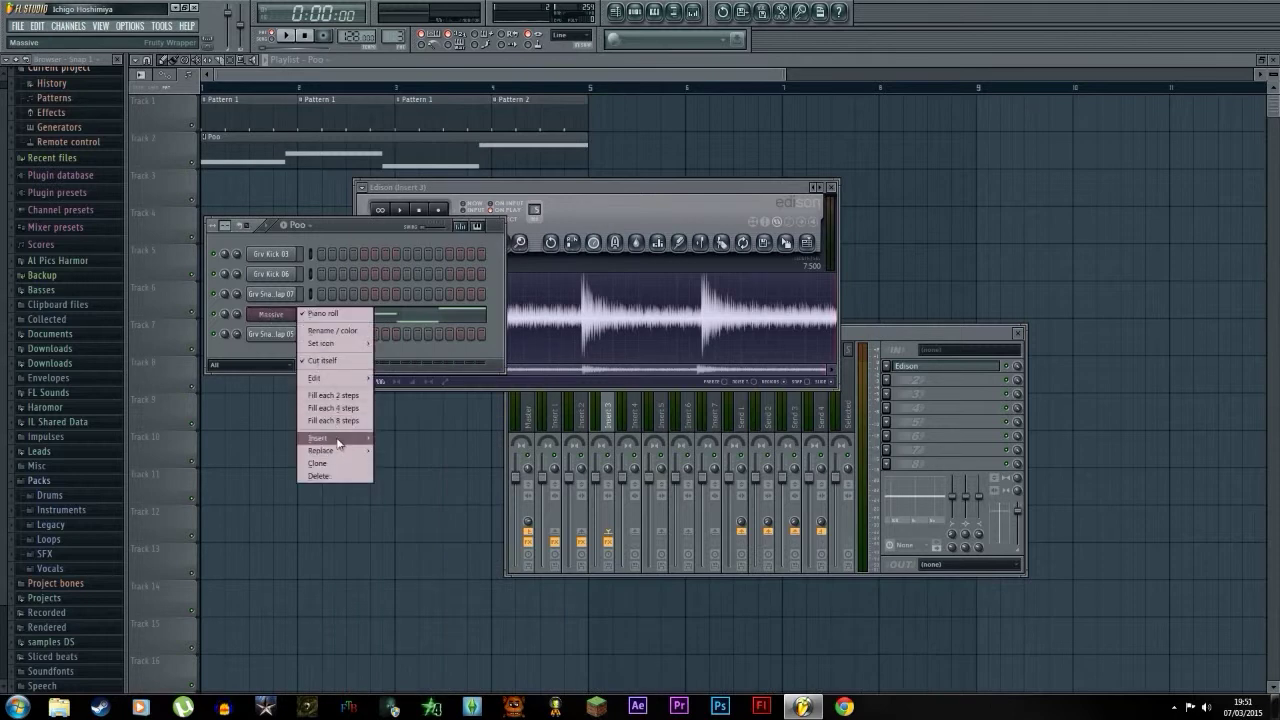
mouse_move(337, 440)
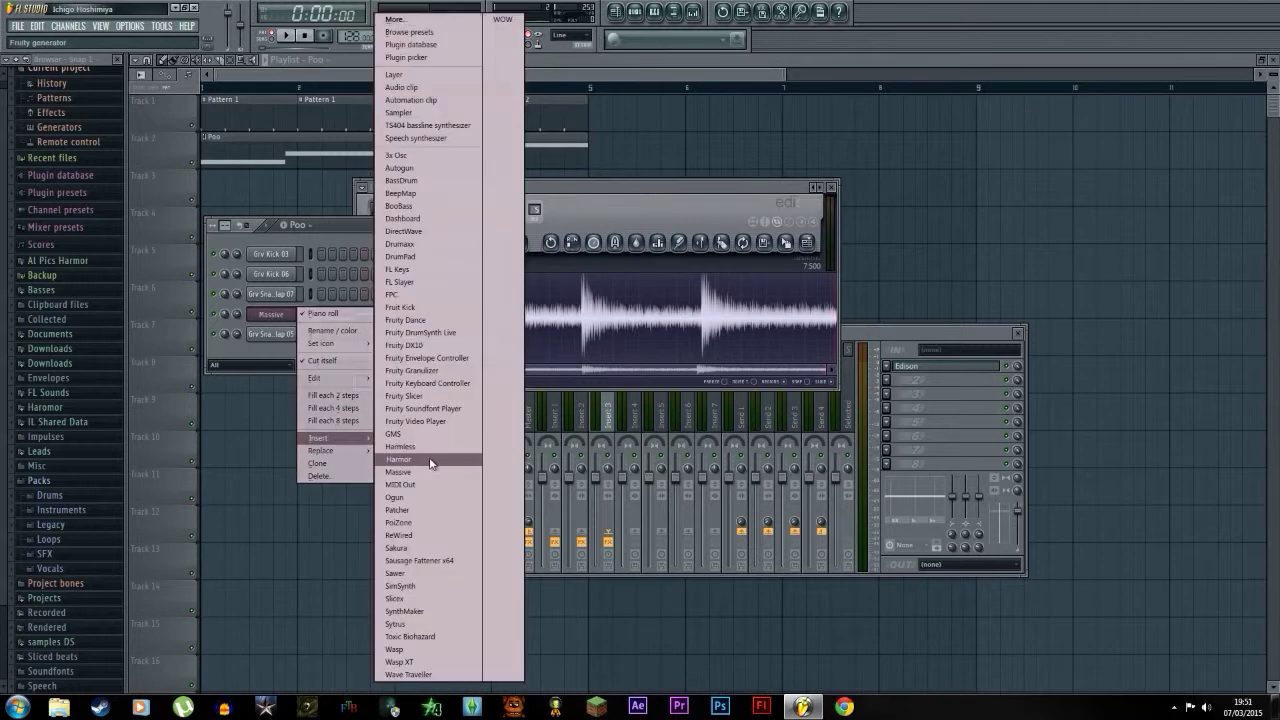
click(430, 460)
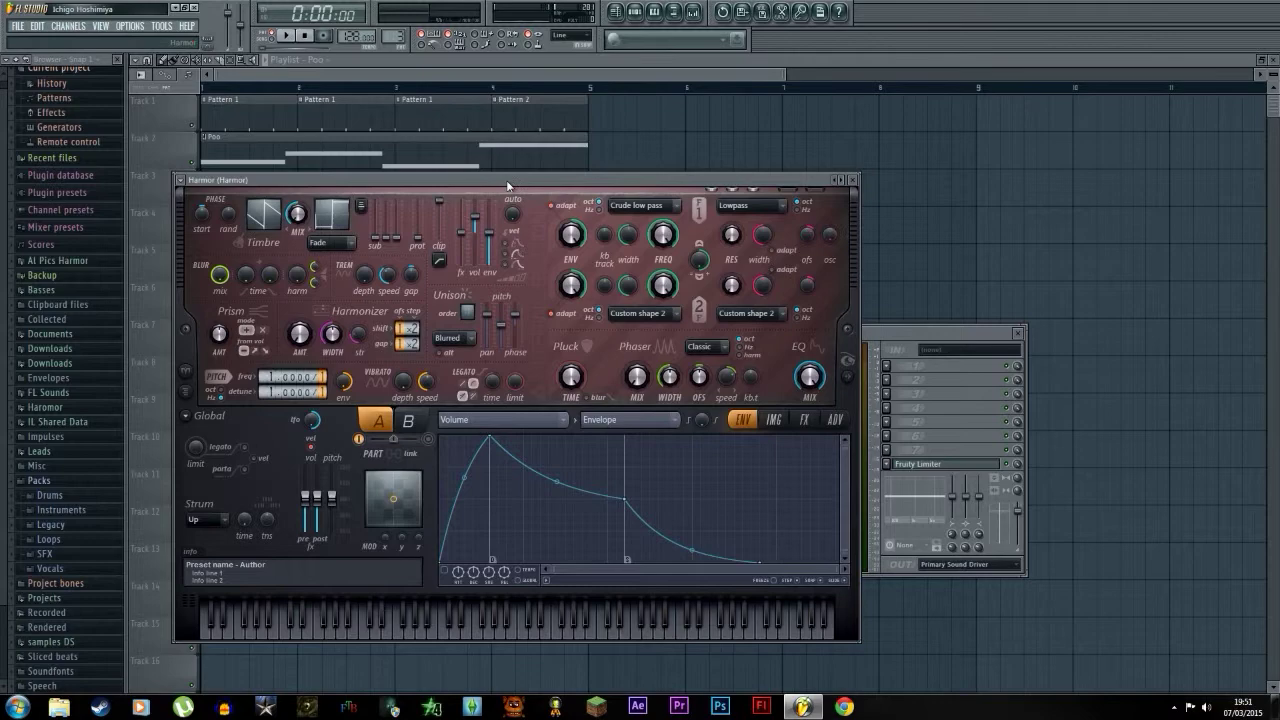
drag(507, 185, 452, 196)
click(620, 146)
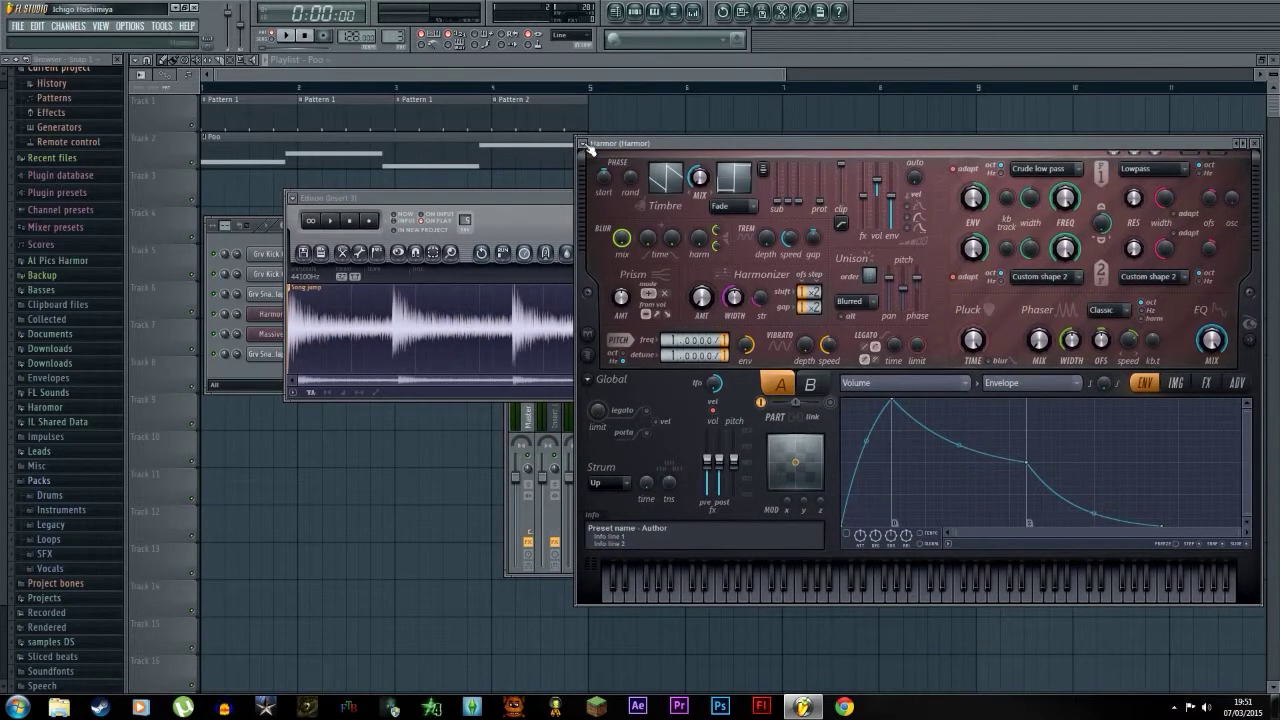
Load Harmor's Default preset and show its image section.
click(586, 146)
mouse_move(662, 180)
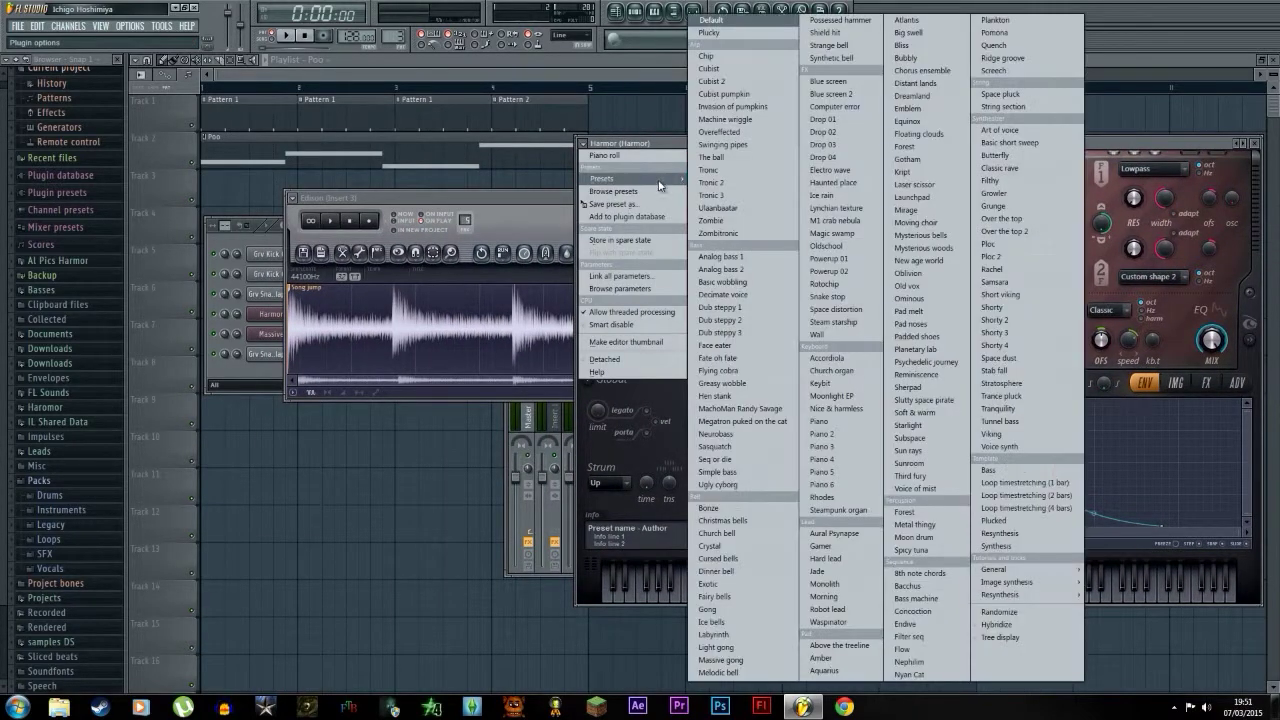
click(710, 20)
drag(847, 148, 670, 213)
click(999, 449)
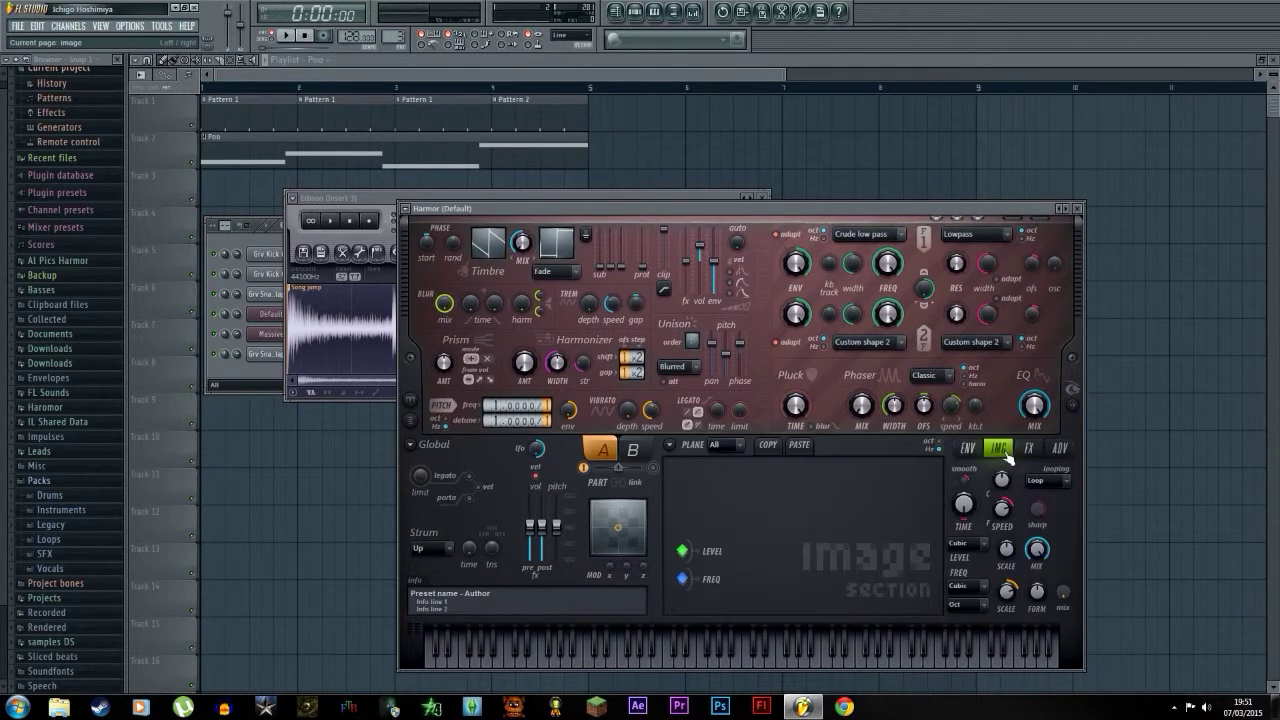
Transfer the recorded audio from Edison into Harmor's image section and close Edison.
drag(367, 190, 304, 104)
drag(657, 168, 762, 492)
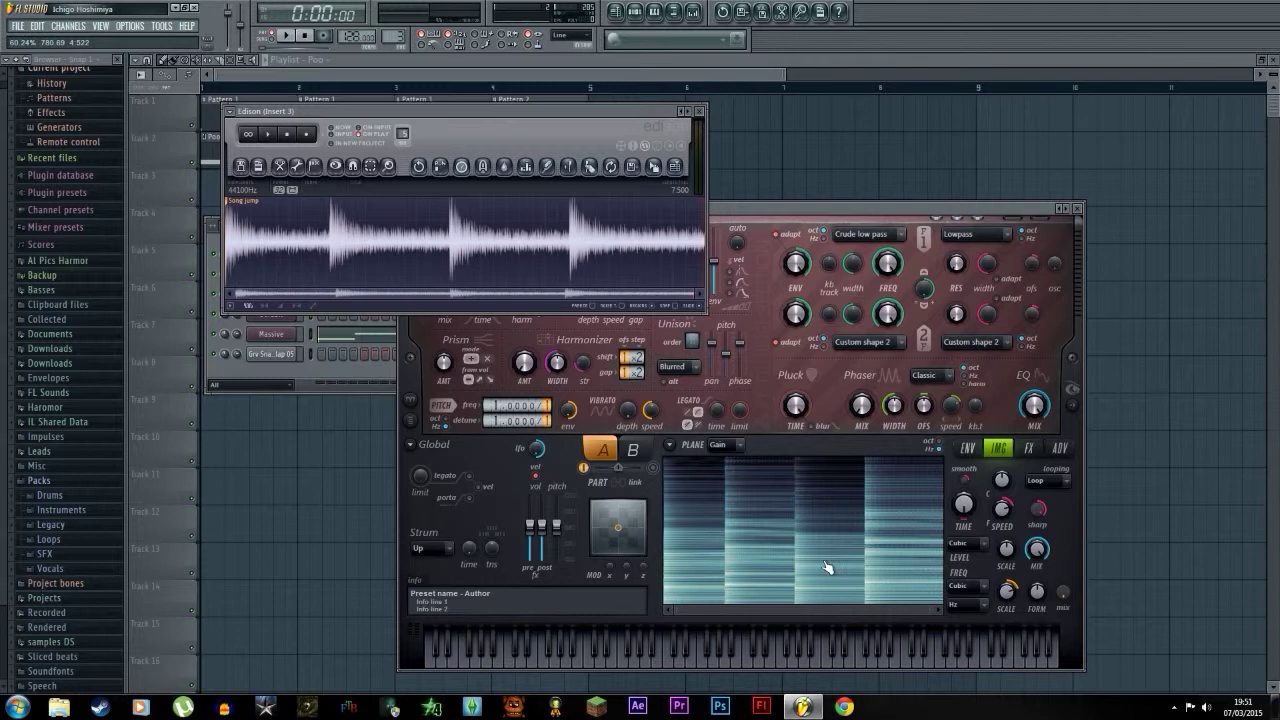
click(701, 111)
Move the Harmor window clear of the step sequencer and audition the resynthesized sound with a low note.
drag(722, 212, 810, 191)
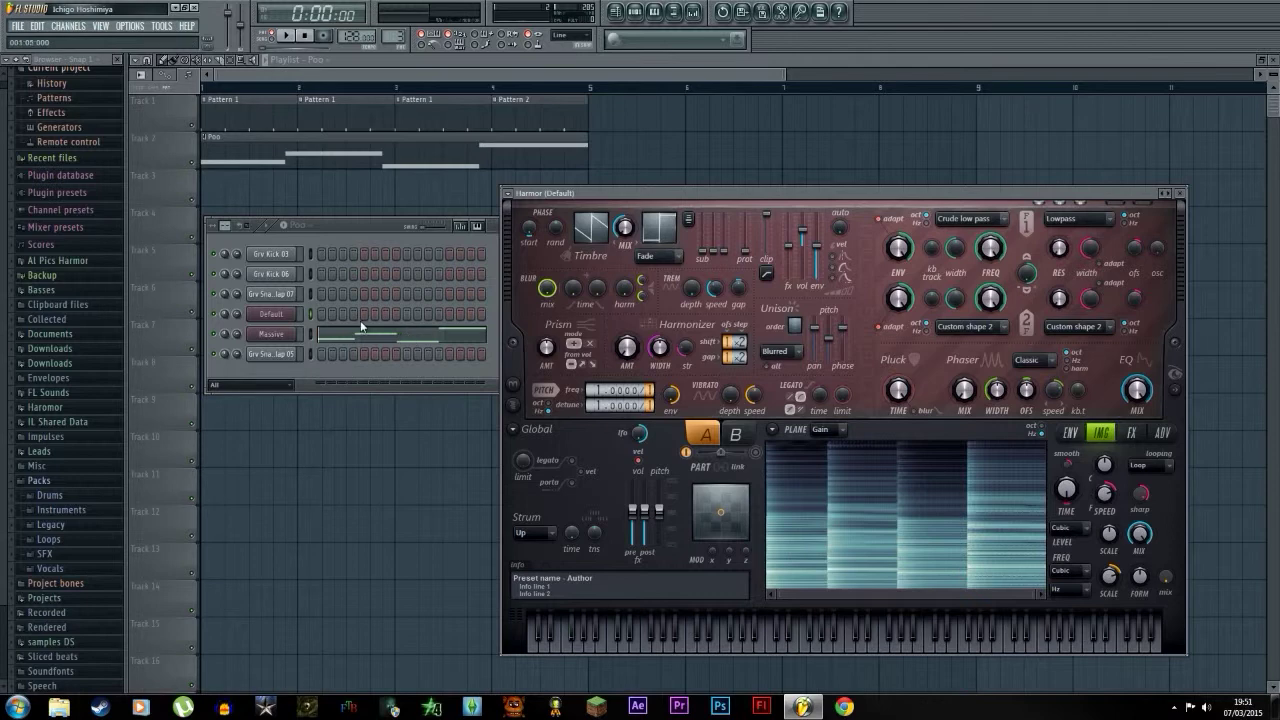
key(z)
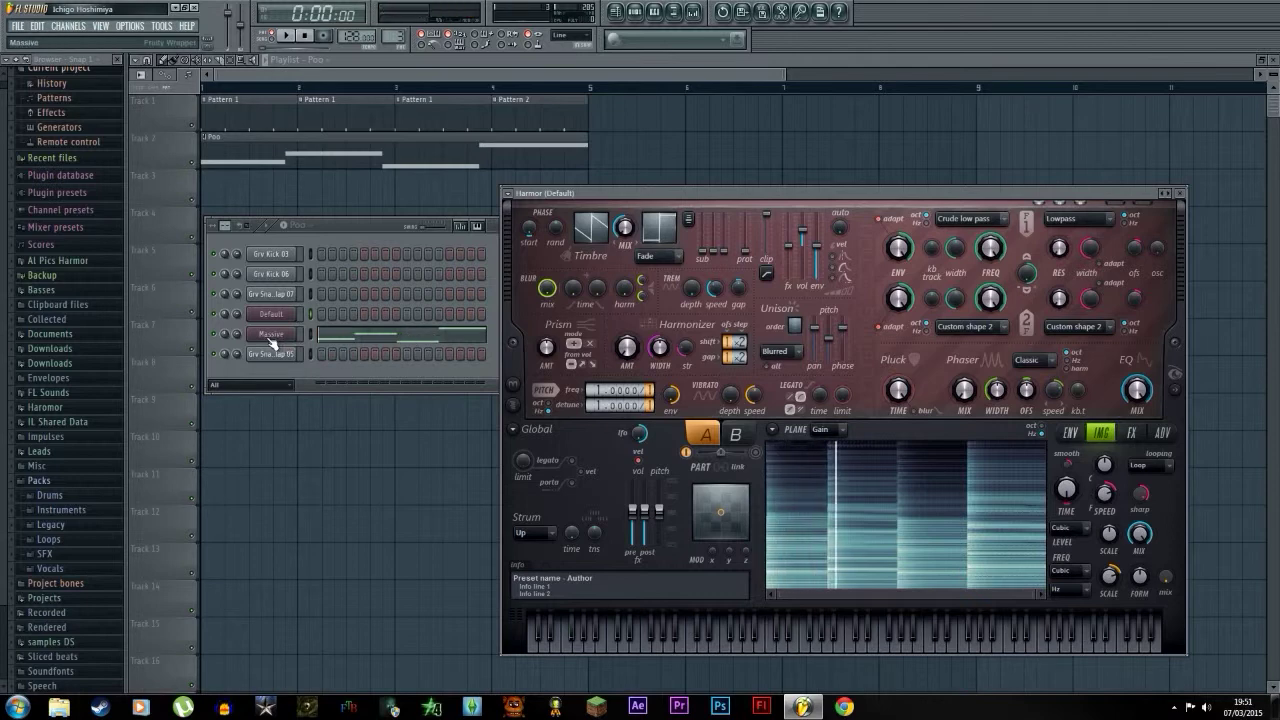
click(218, 339)
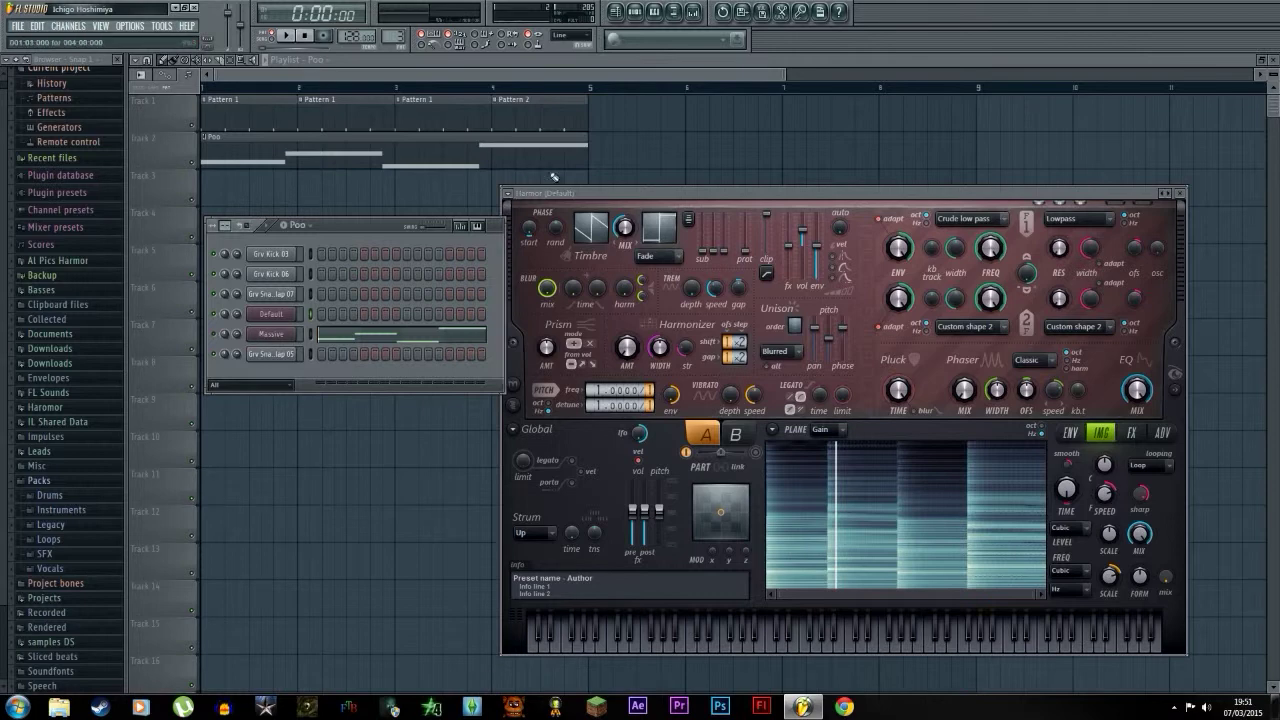
drag(561, 192, 417, 140)
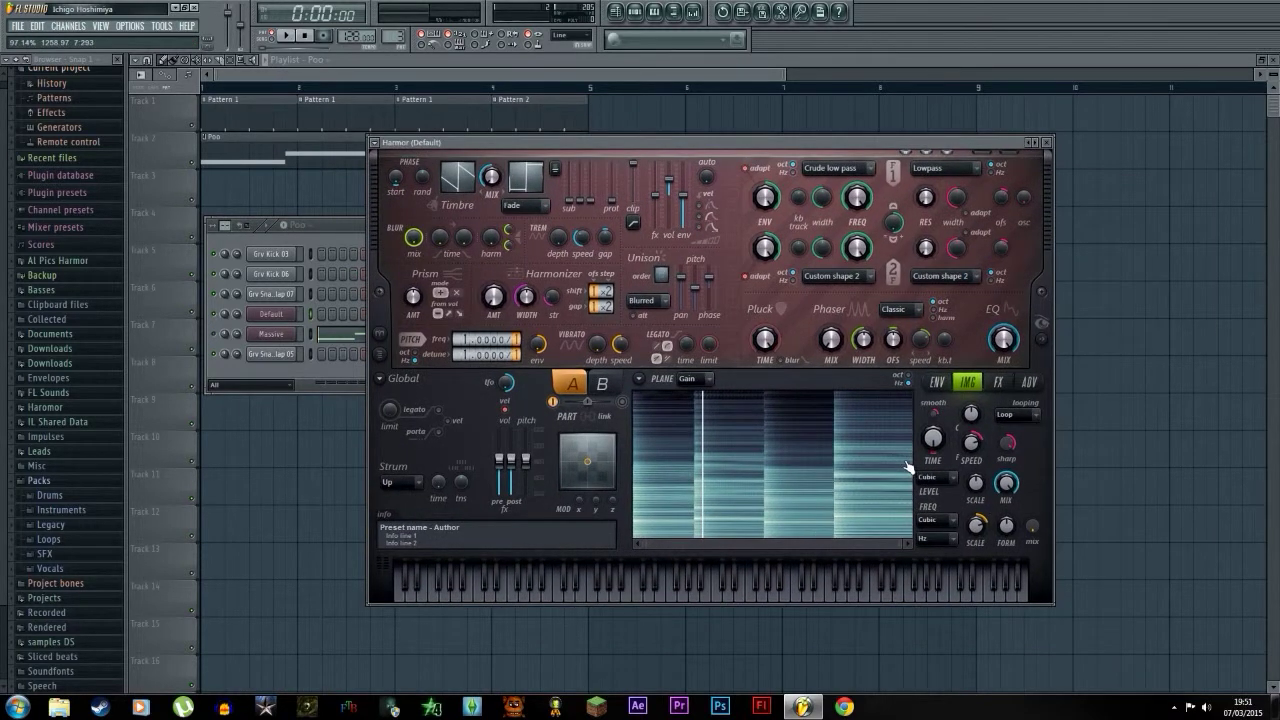
In Harmor's advanced settings, set the computation precision to Perfect and the image resynthesis mode to High precision.
click(1028, 382)
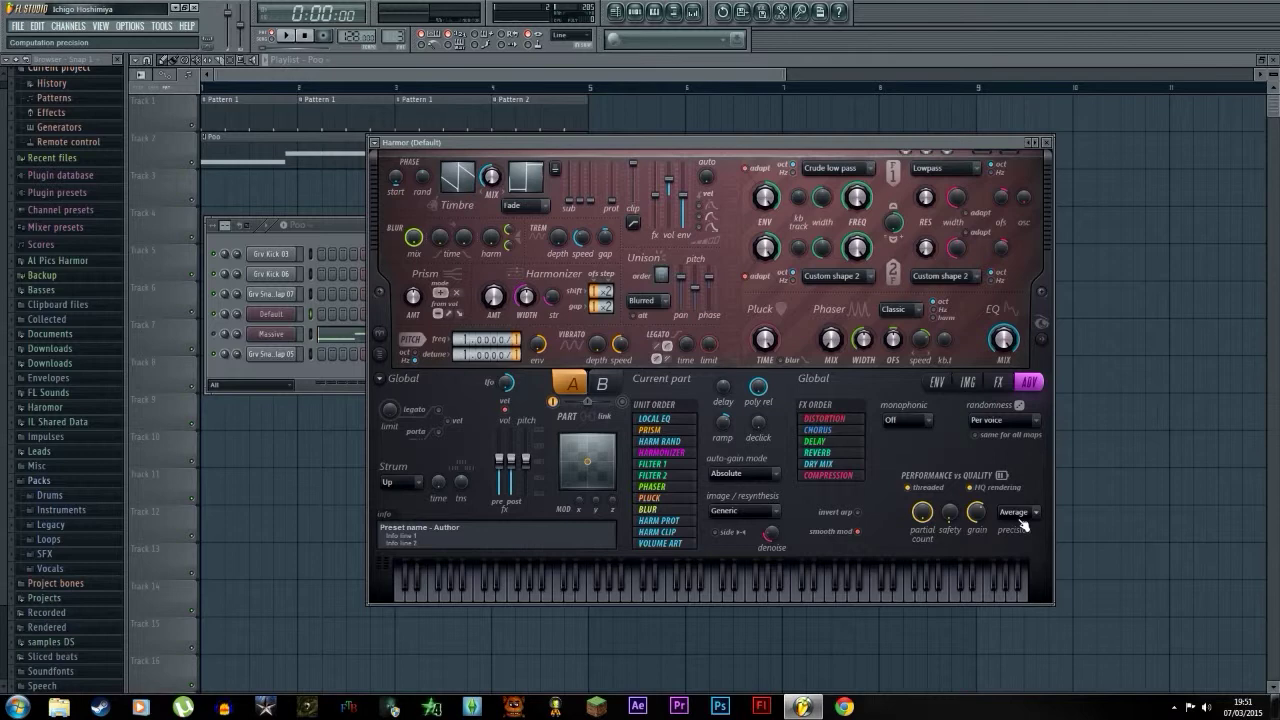
click(1015, 512)
click(1015, 554)
click(756, 511)
click(756, 539)
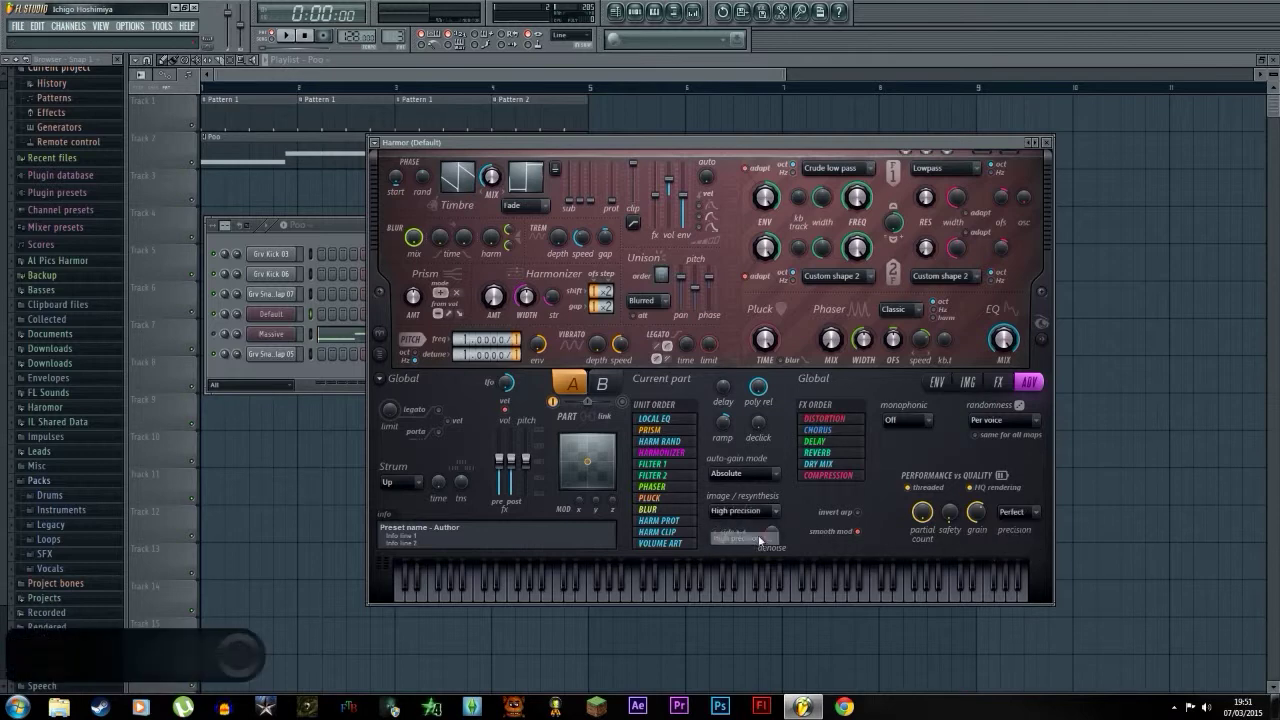
Audition the Harmor sound and set its unison distribution to Random.
drag(822, 143, 822, 139)
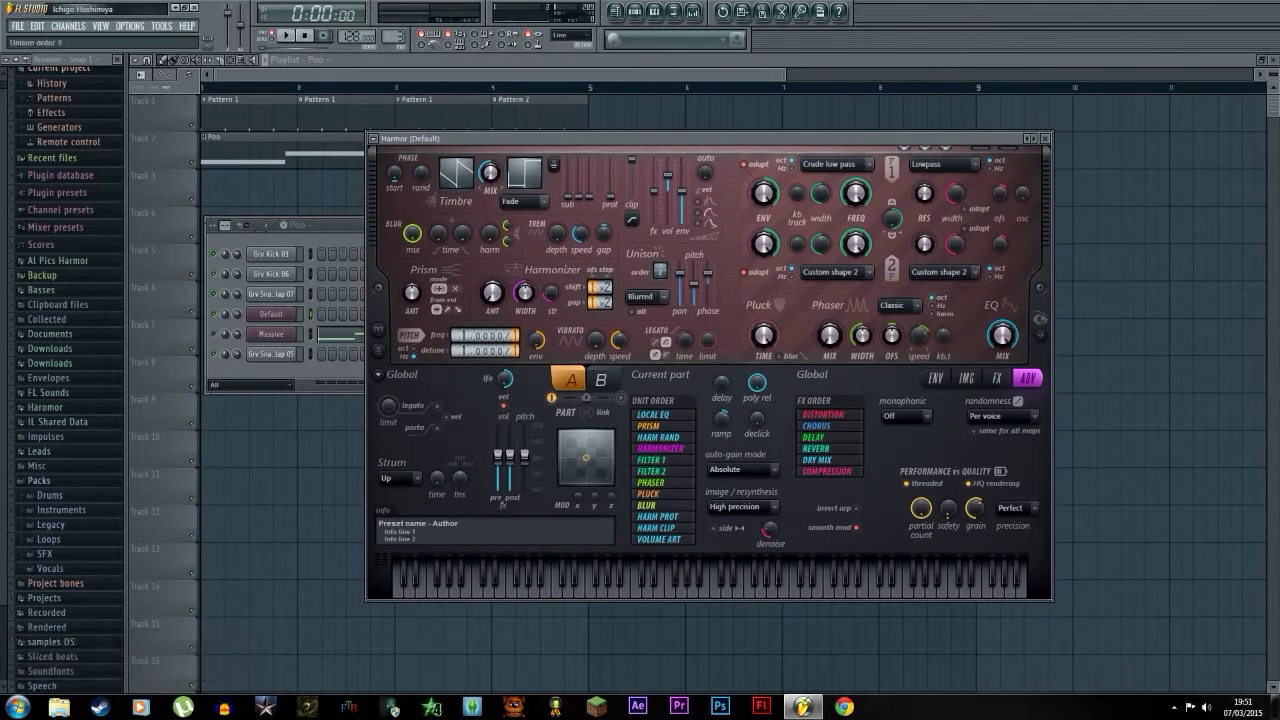
drag(669, 142, 632, 114)
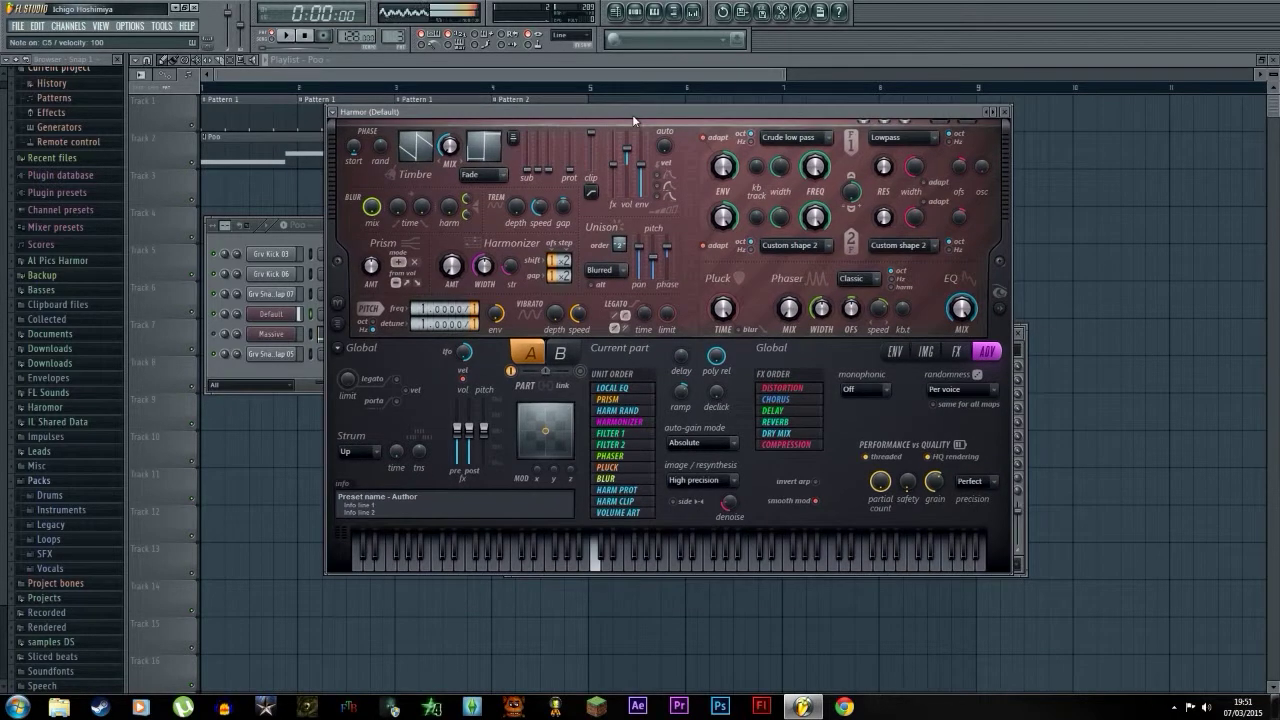
click(606, 270)
click(606, 312)
drag(671, 117, 707, 152)
click(614, 257)
click(612, 309)
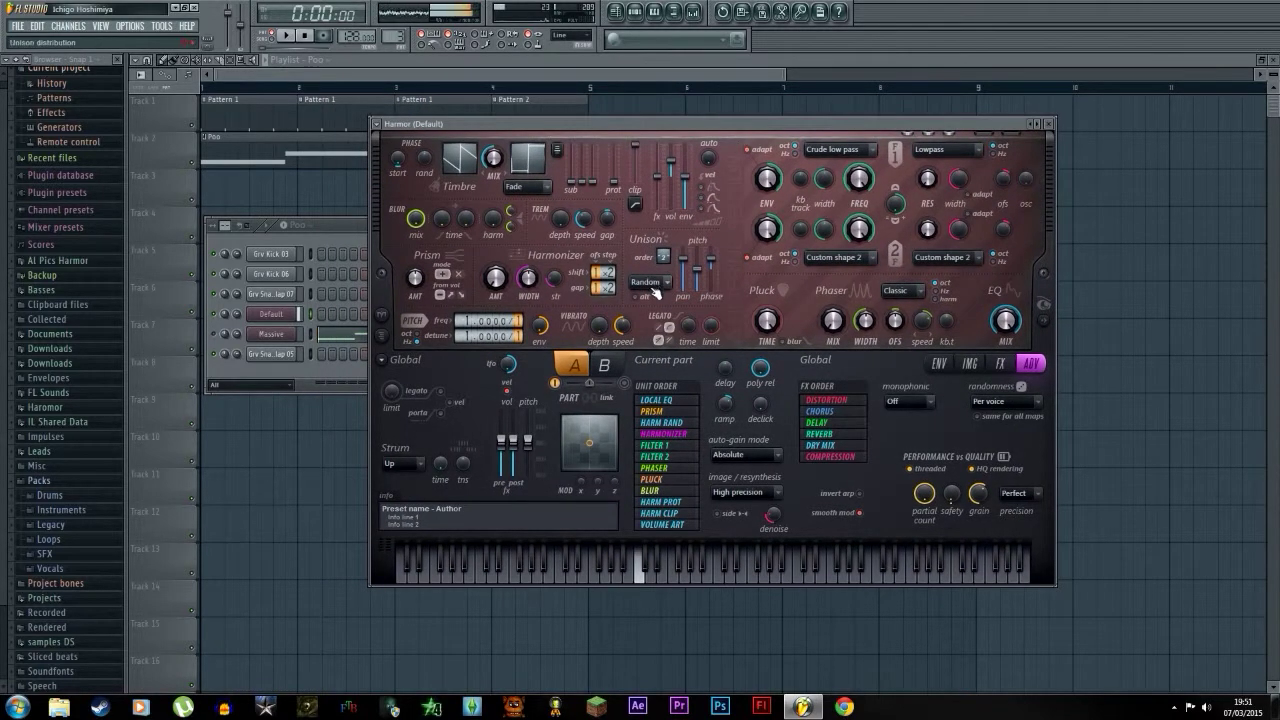
Try the Log distortion type in Harmor's effects section, then switch the distortion back off.
drag(714, 130, 741, 114)
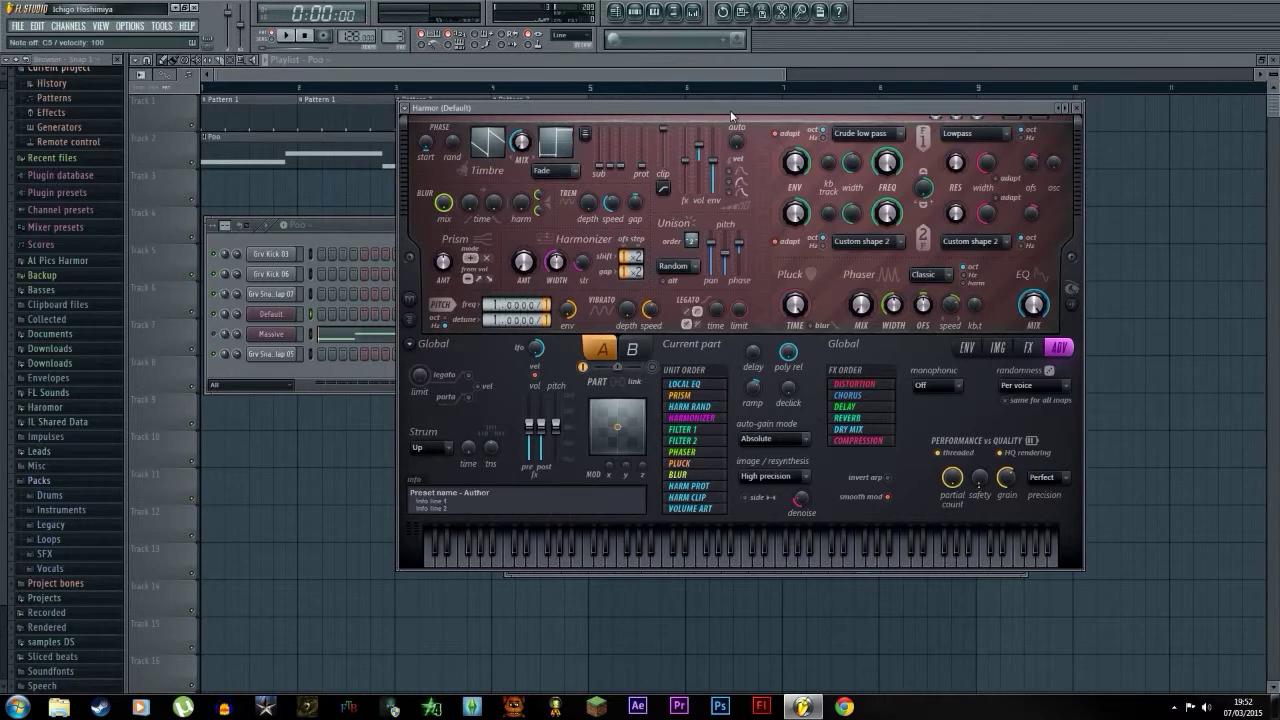
click(1029, 349)
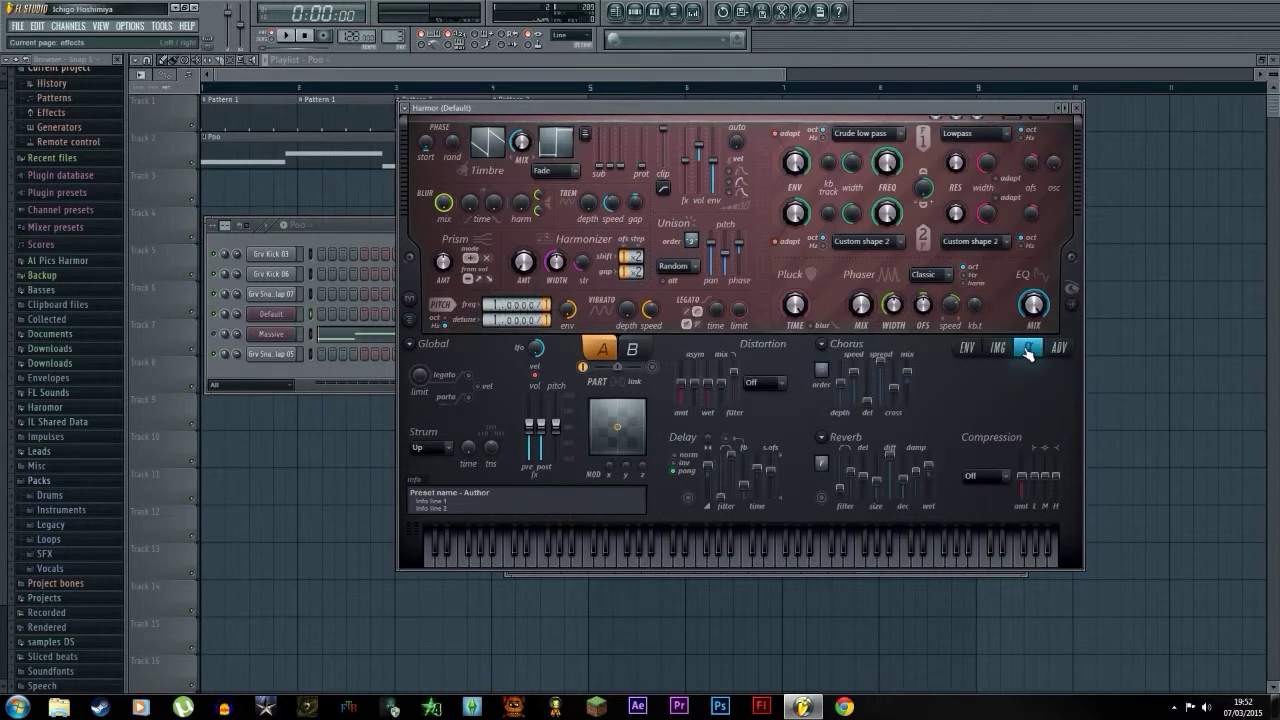
click(762, 383)
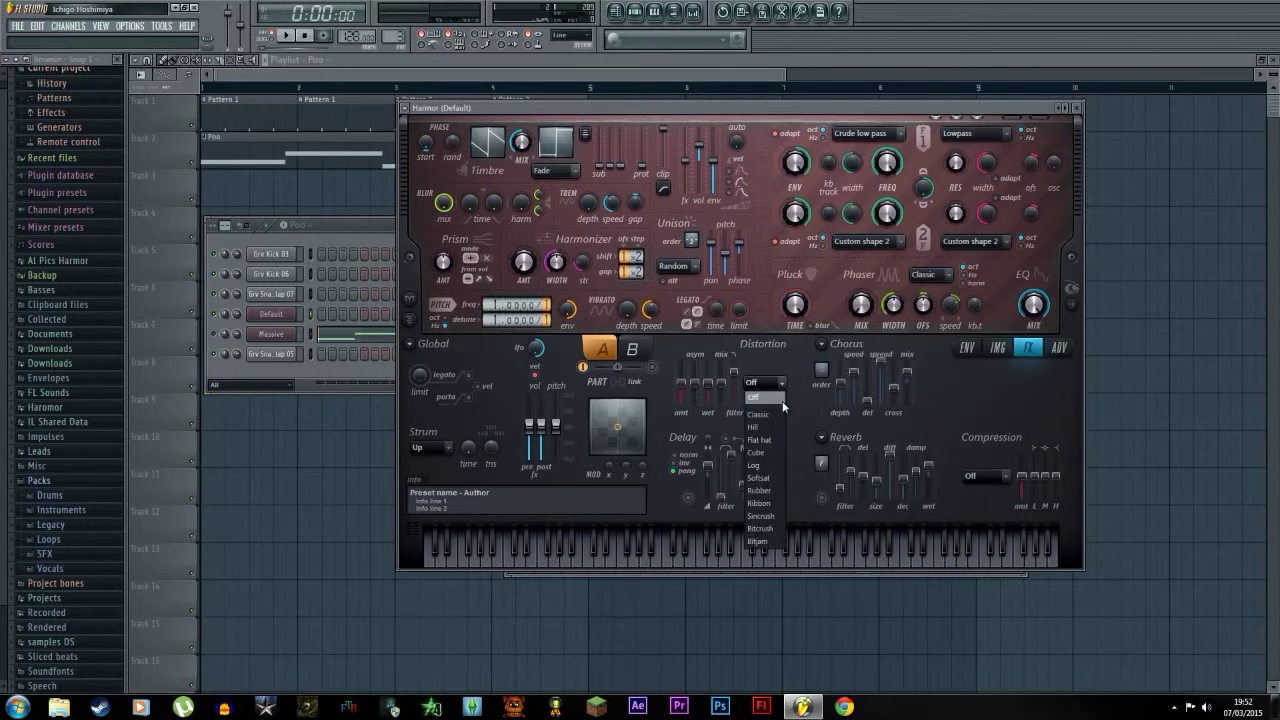
click(769, 465)
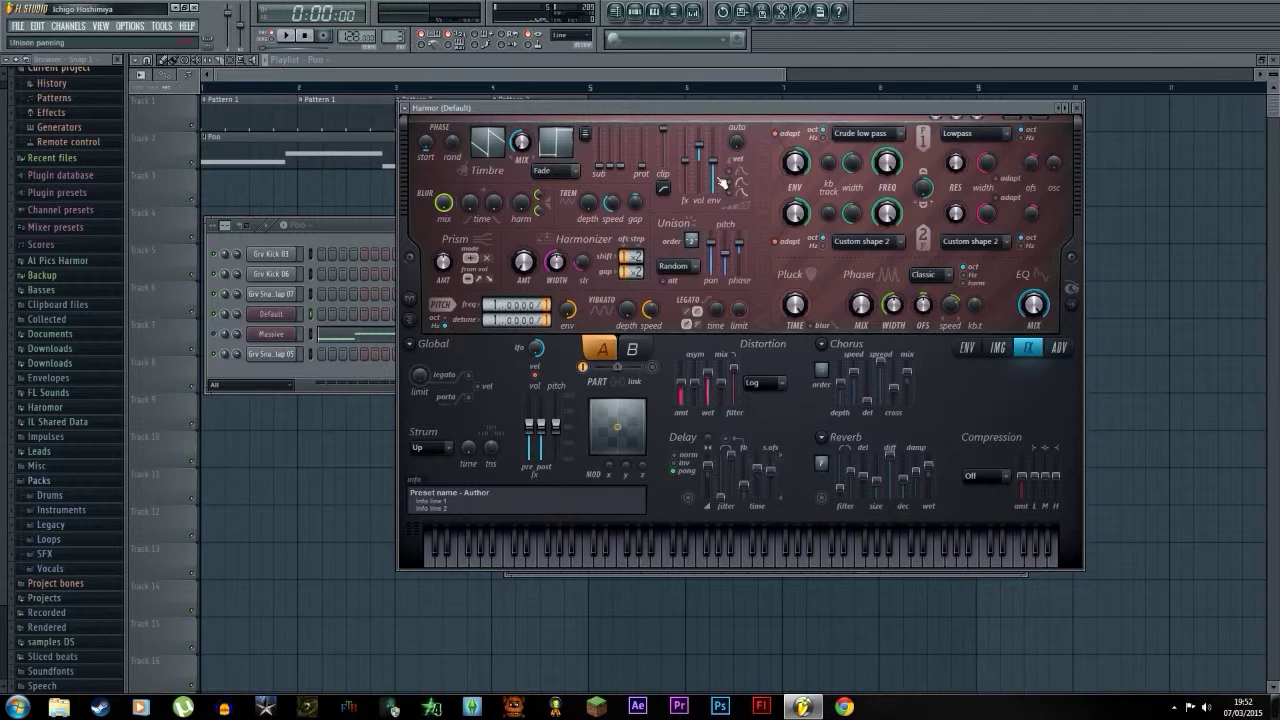
drag(725, 101, 687, 99)
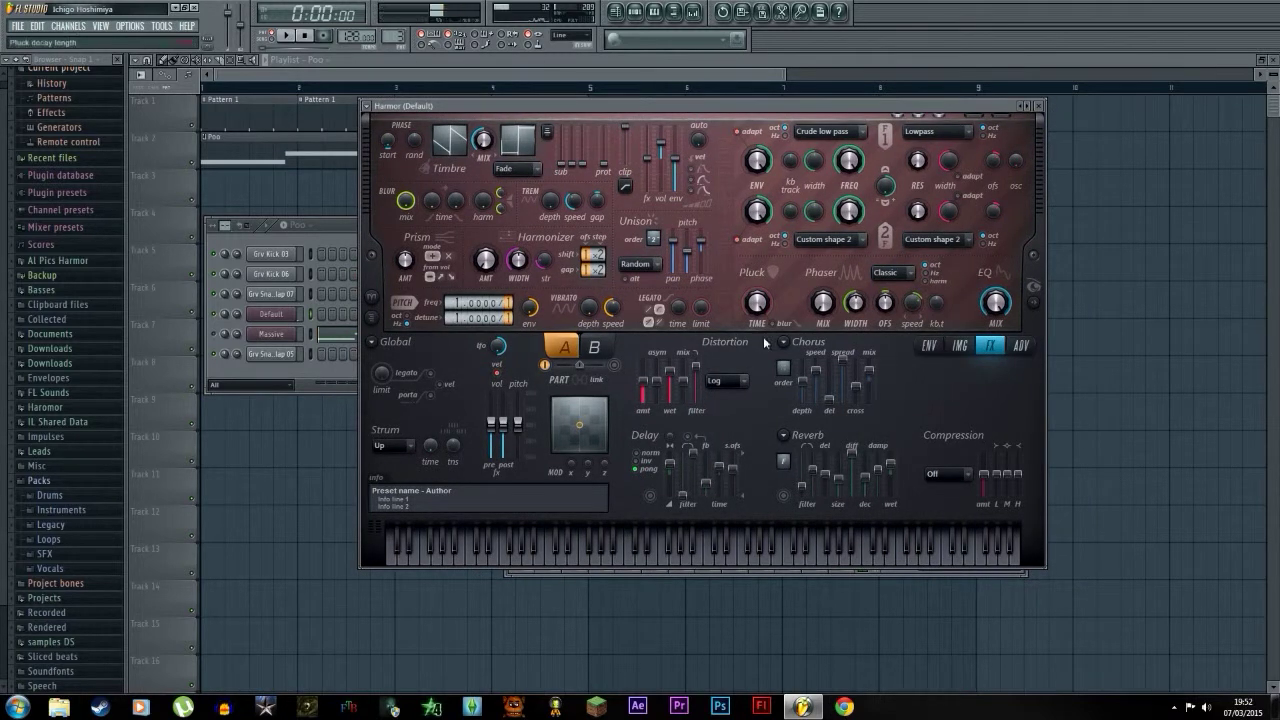
click(737, 383)
click(728, 401)
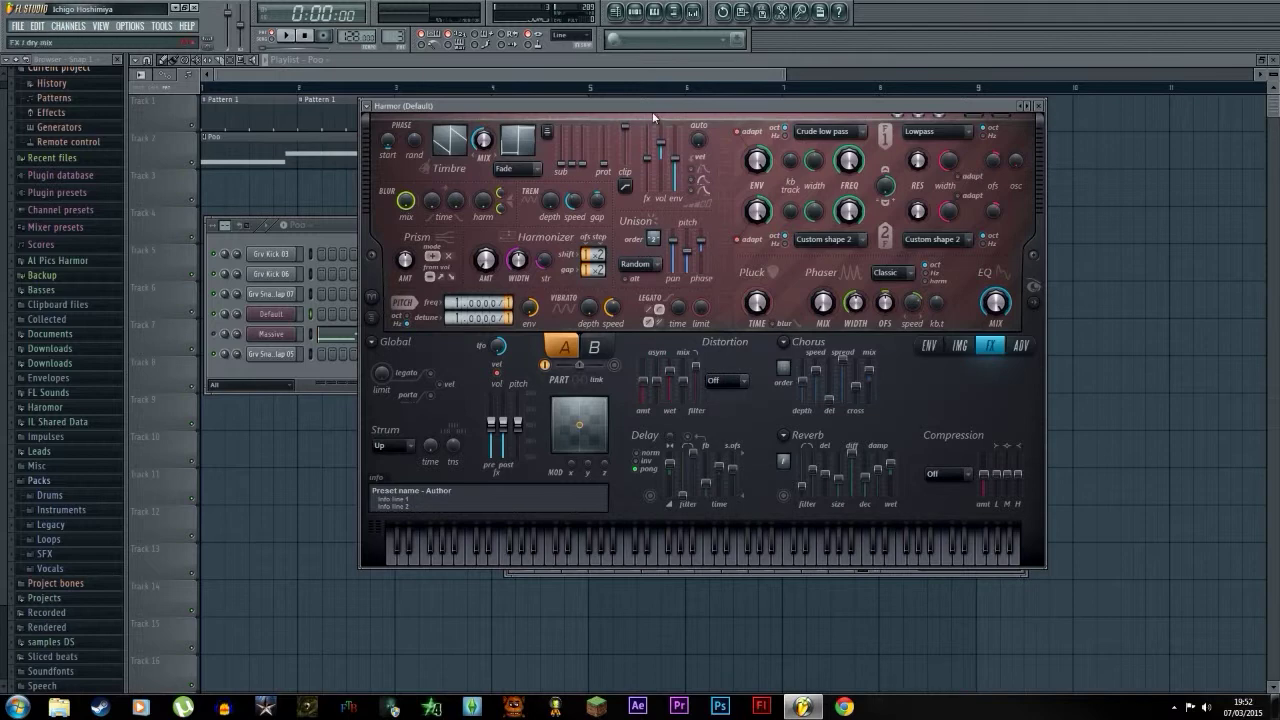
Draw a four-bar C5 note from bar 1 in the piano roll of the Default (Harmor) channel.
drag(721, 106, 1016, 258)
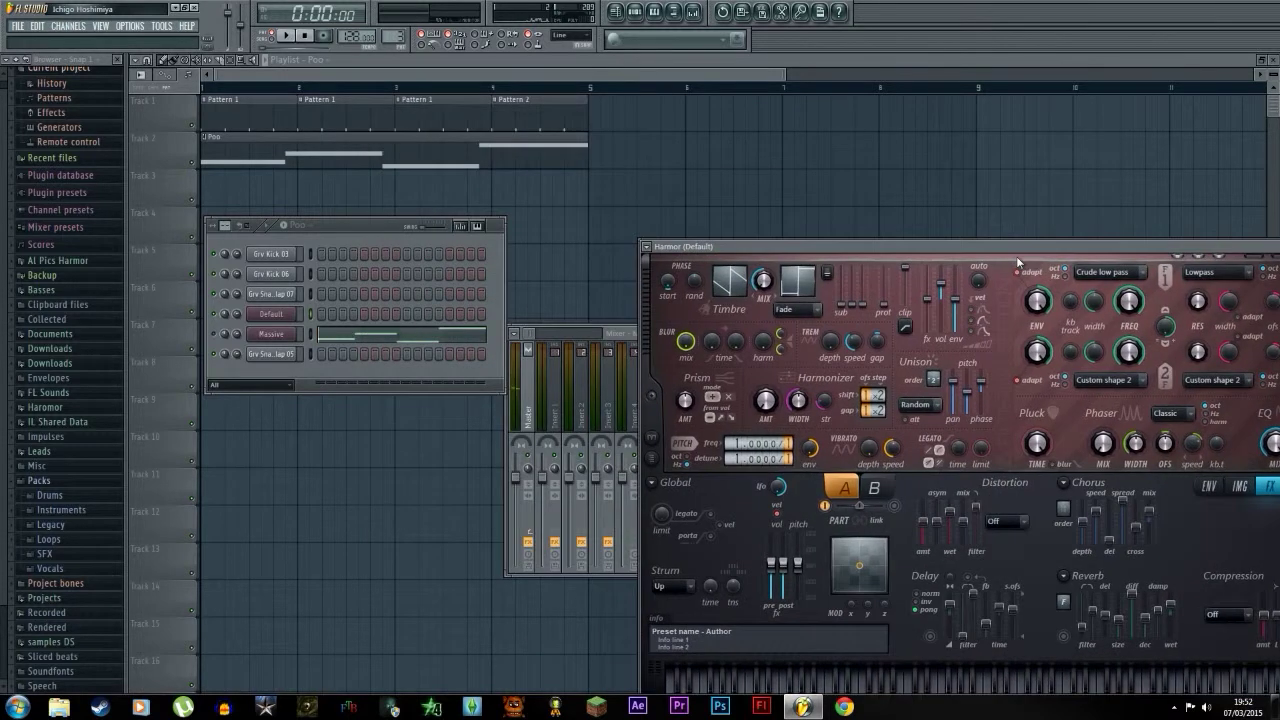
click(272, 336)
click(290, 333)
right_click(296, 312)
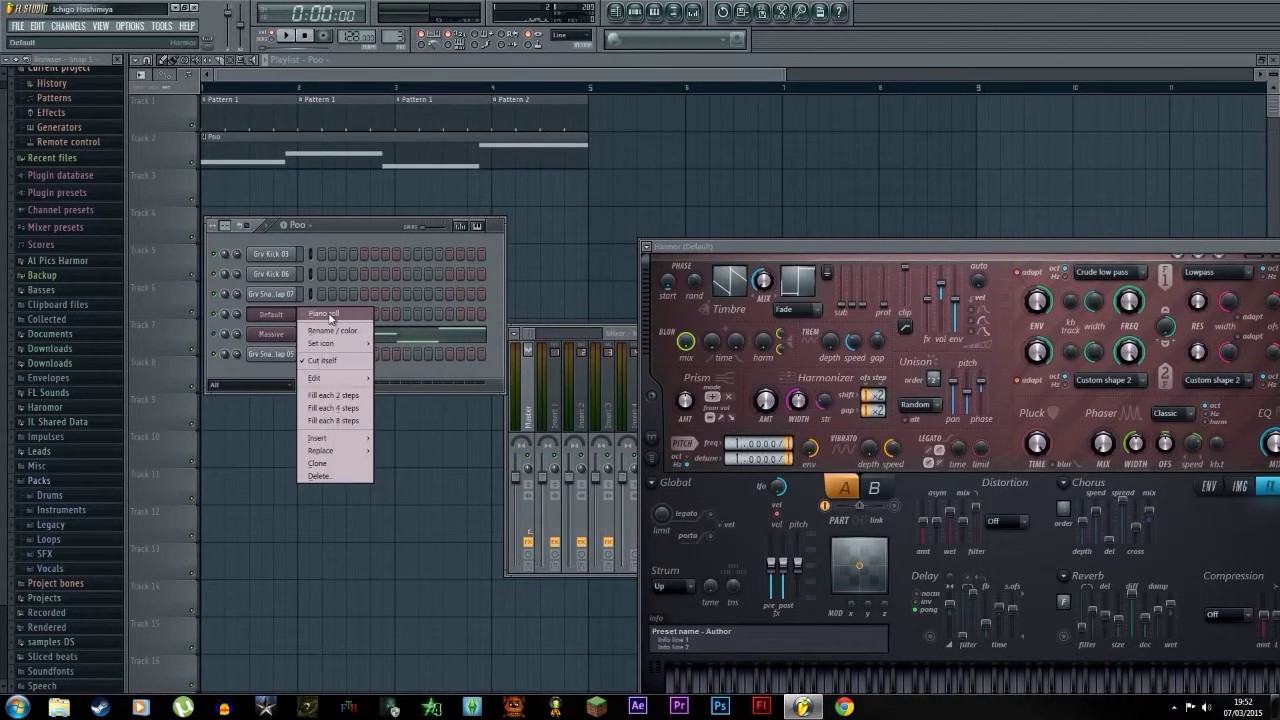
click(325, 314)
scroll(155, 337, down, 3)
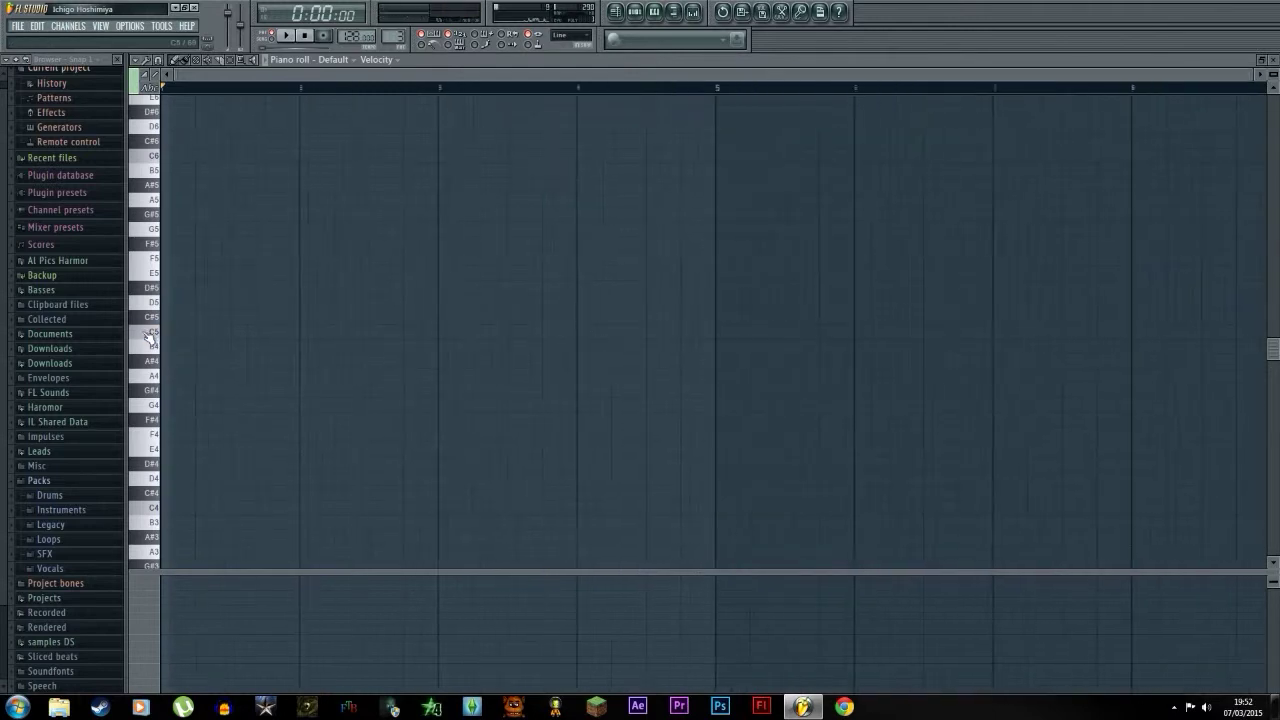
click(167, 331)
drag(227, 332, 218, 332)
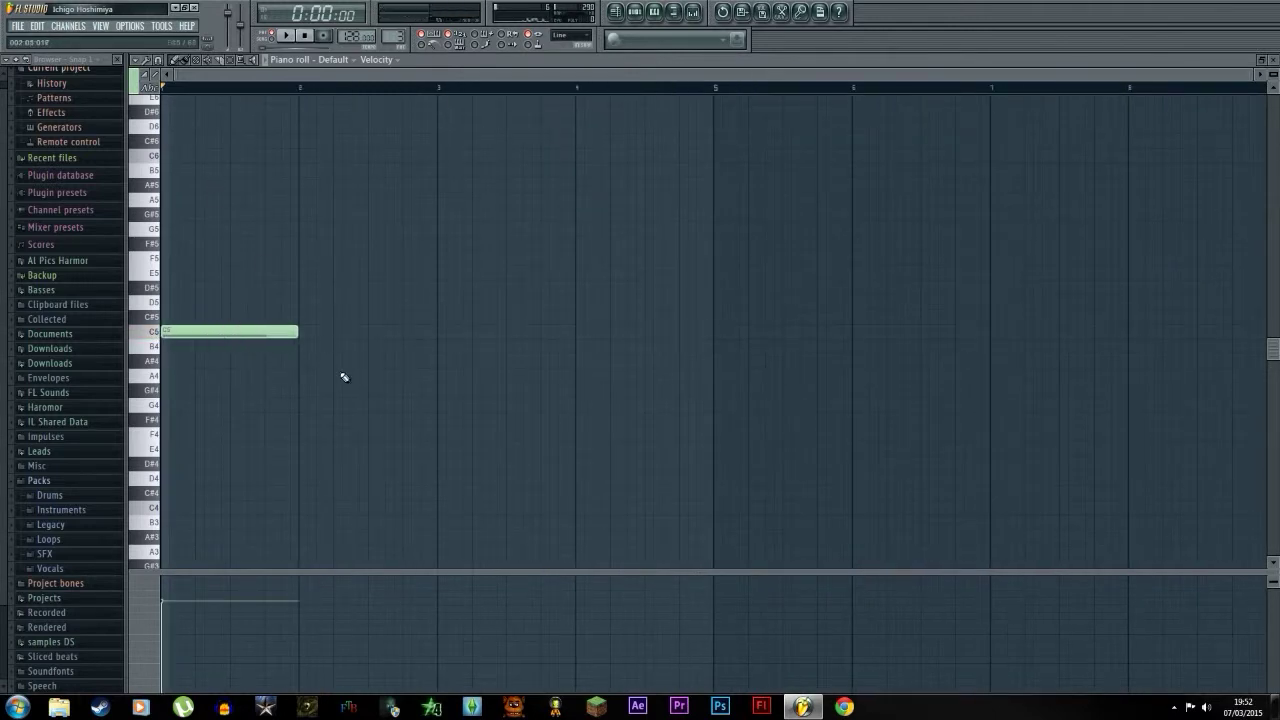
drag(296, 331, 716, 355)
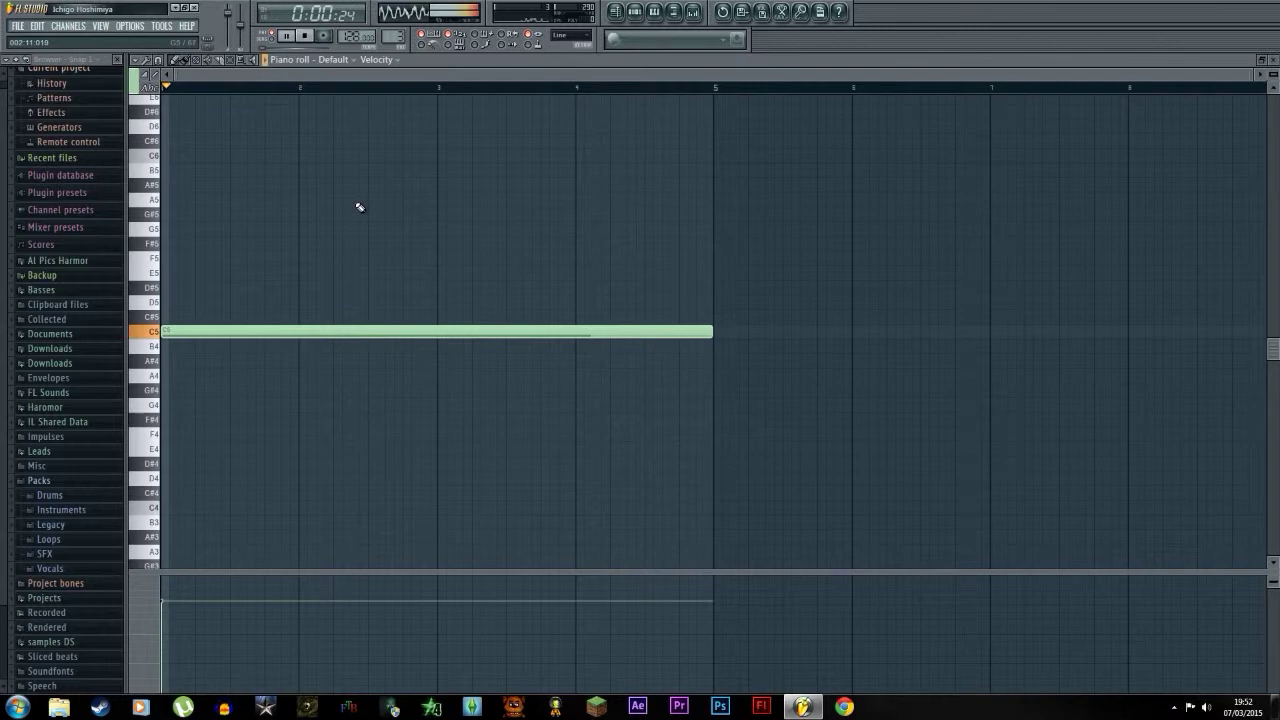
Route the Default (Harmor) channel to mixer track 3 in its channel settings.
click(635, 11)
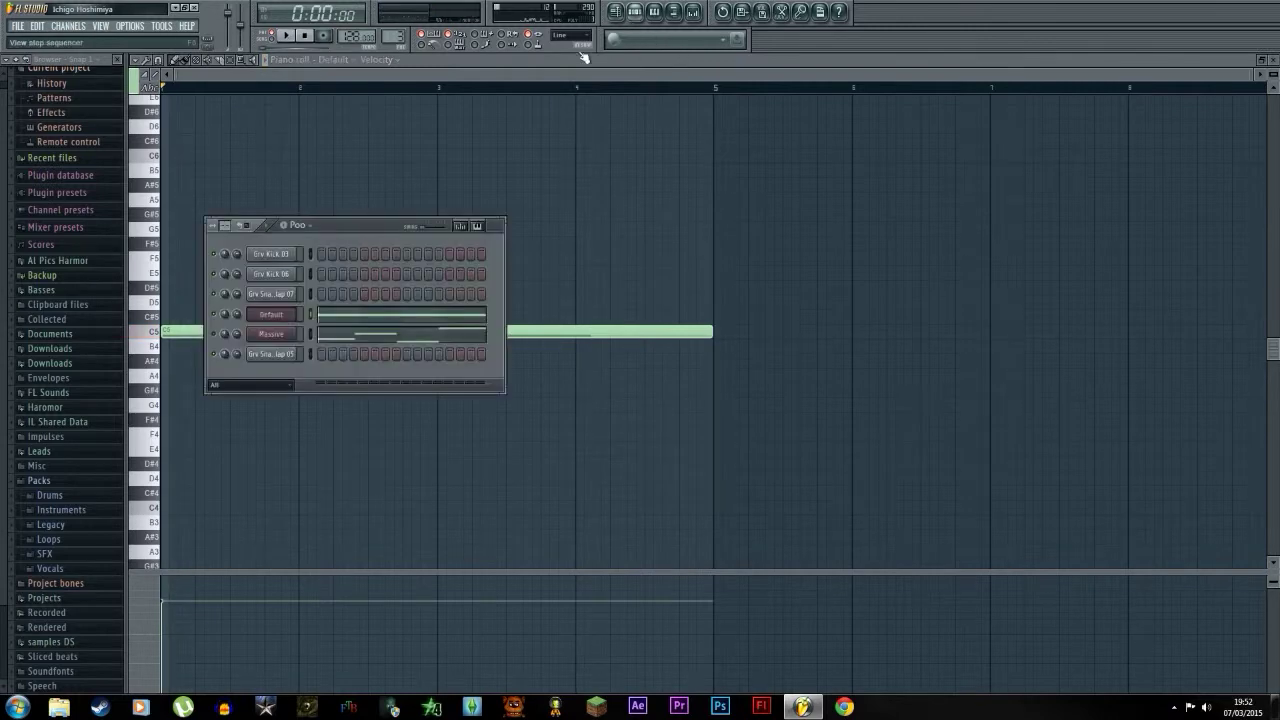
click(275, 318)
drag(937, 251, 582, 458)
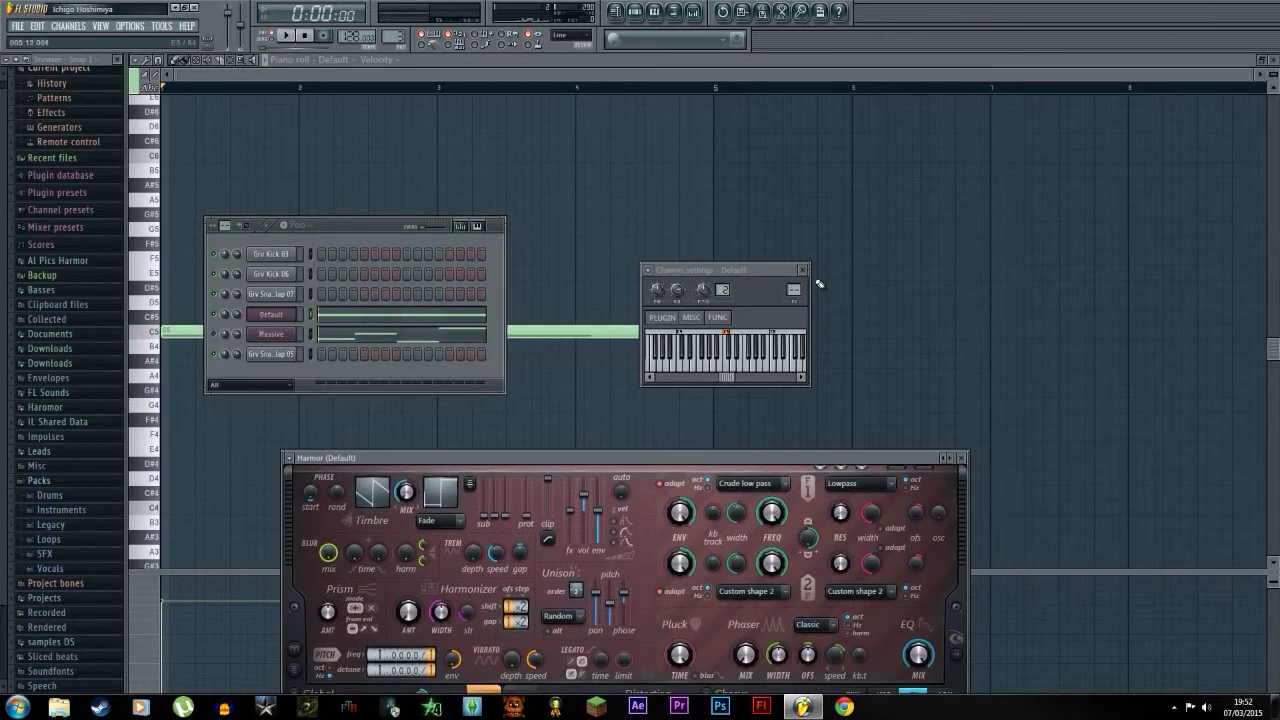
drag(793, 290, 793, 281)
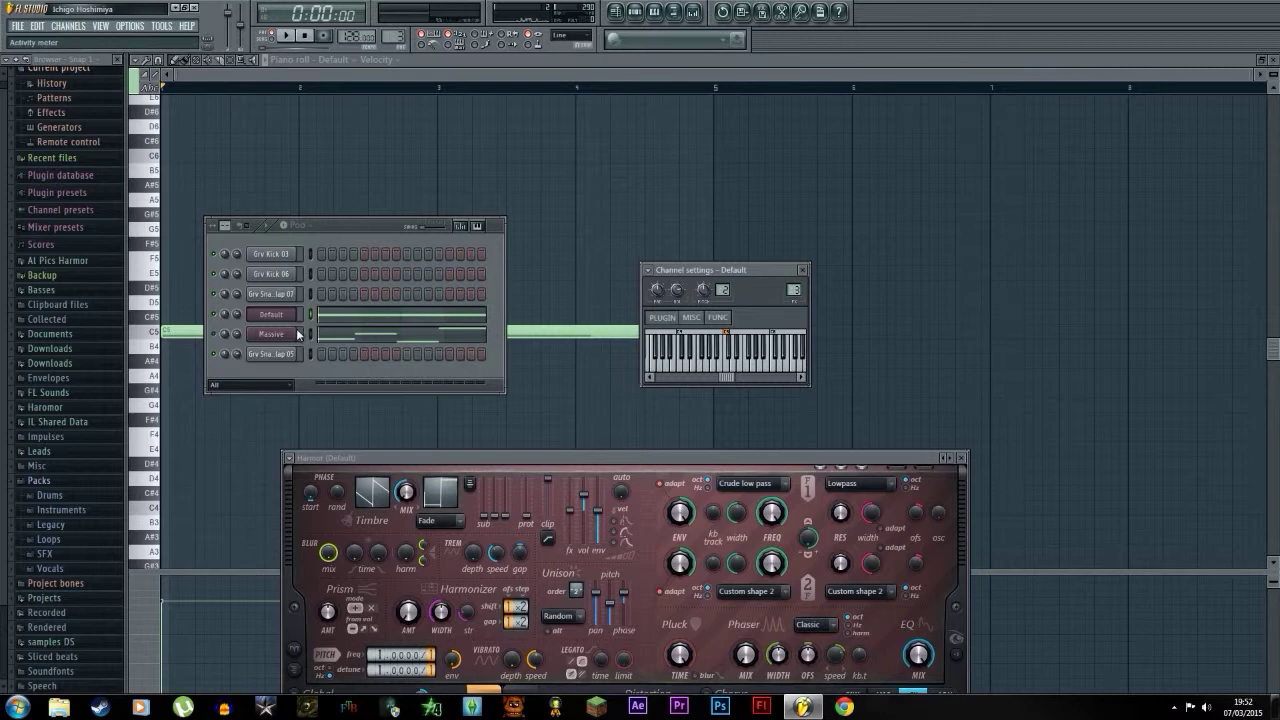
Delete all notes from the Massive channel's piano roll and return to the playlist.
key(F5)
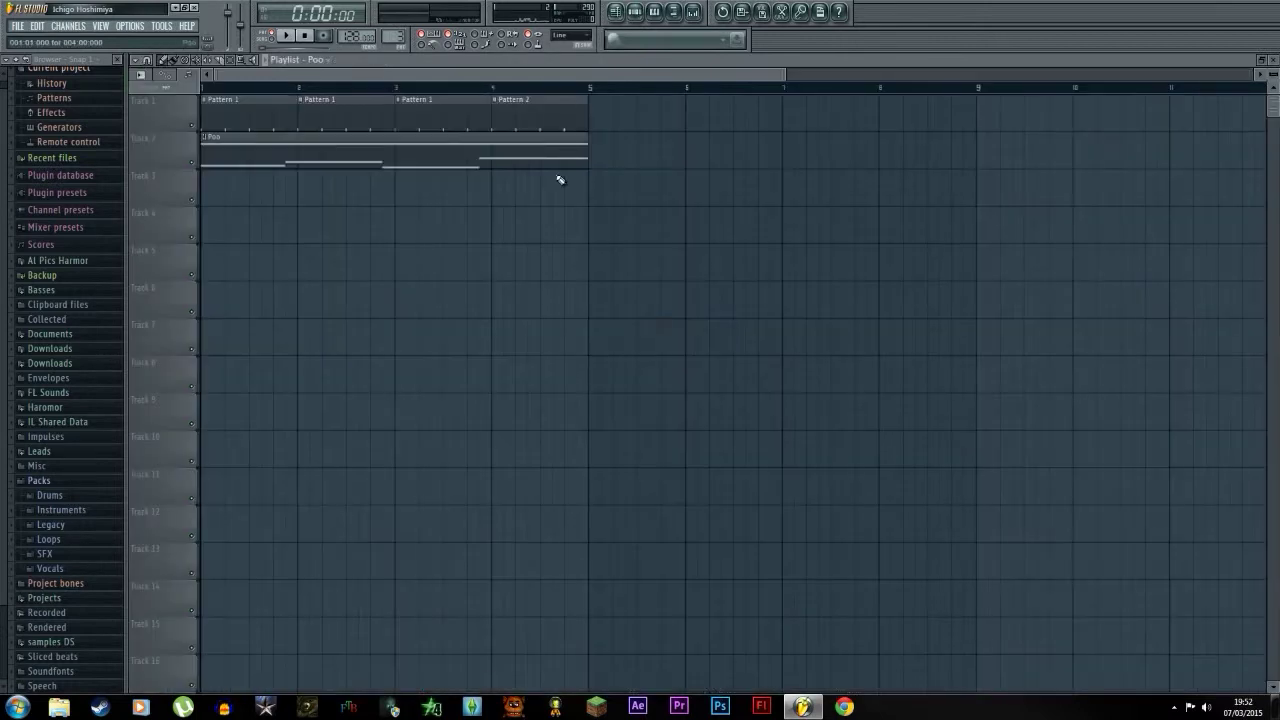
click(635, 11)
click(336, 330)
click(337, 328)
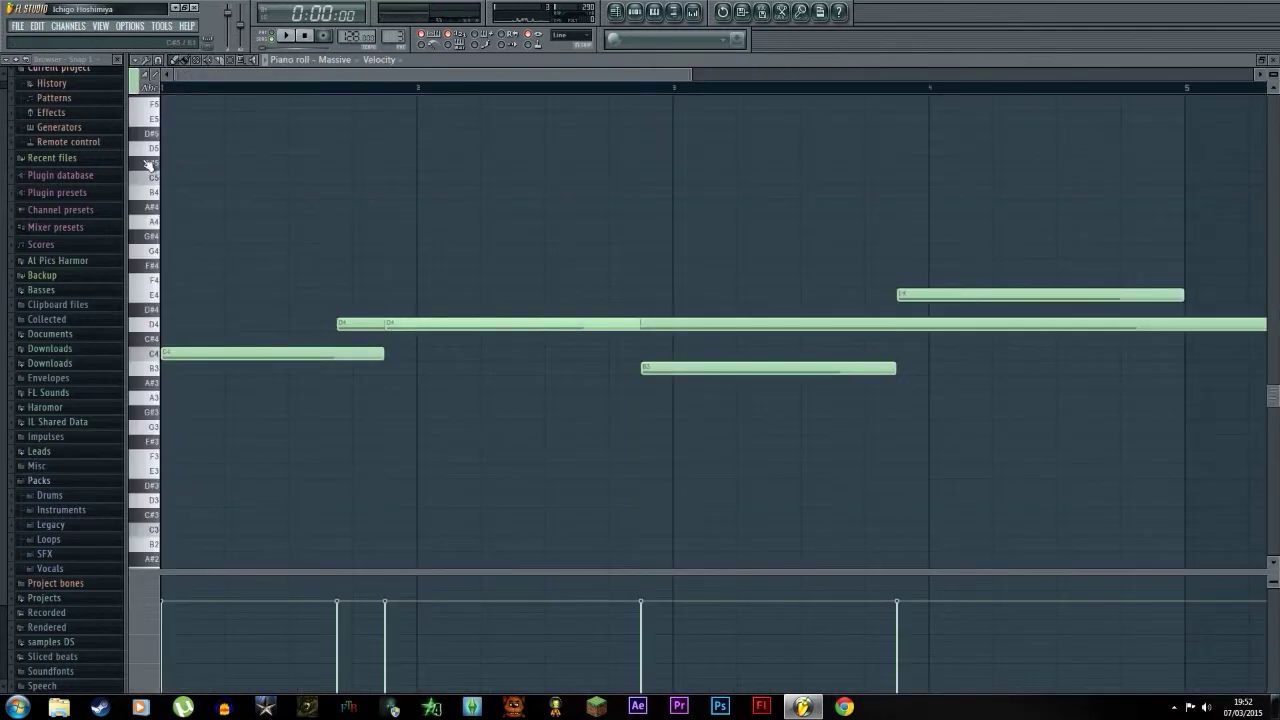
key(ctrl+a)
key(Delete)
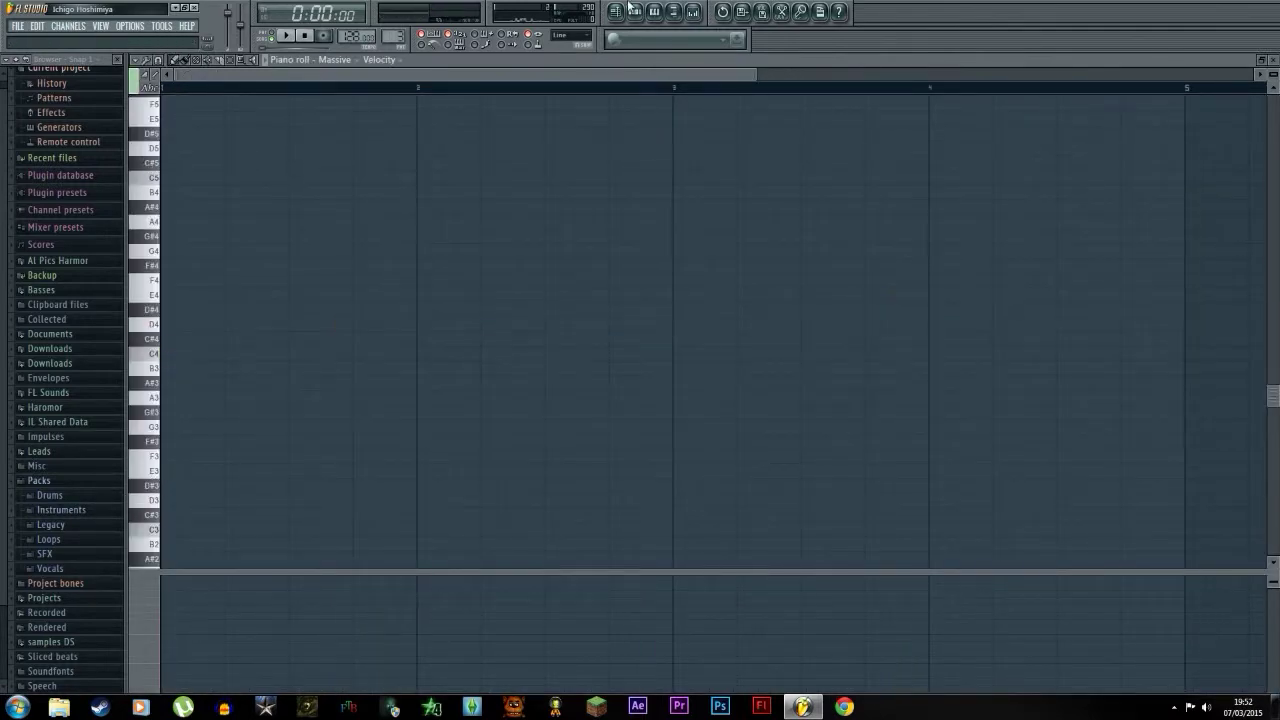
click(633, 12)
click(620, 12)
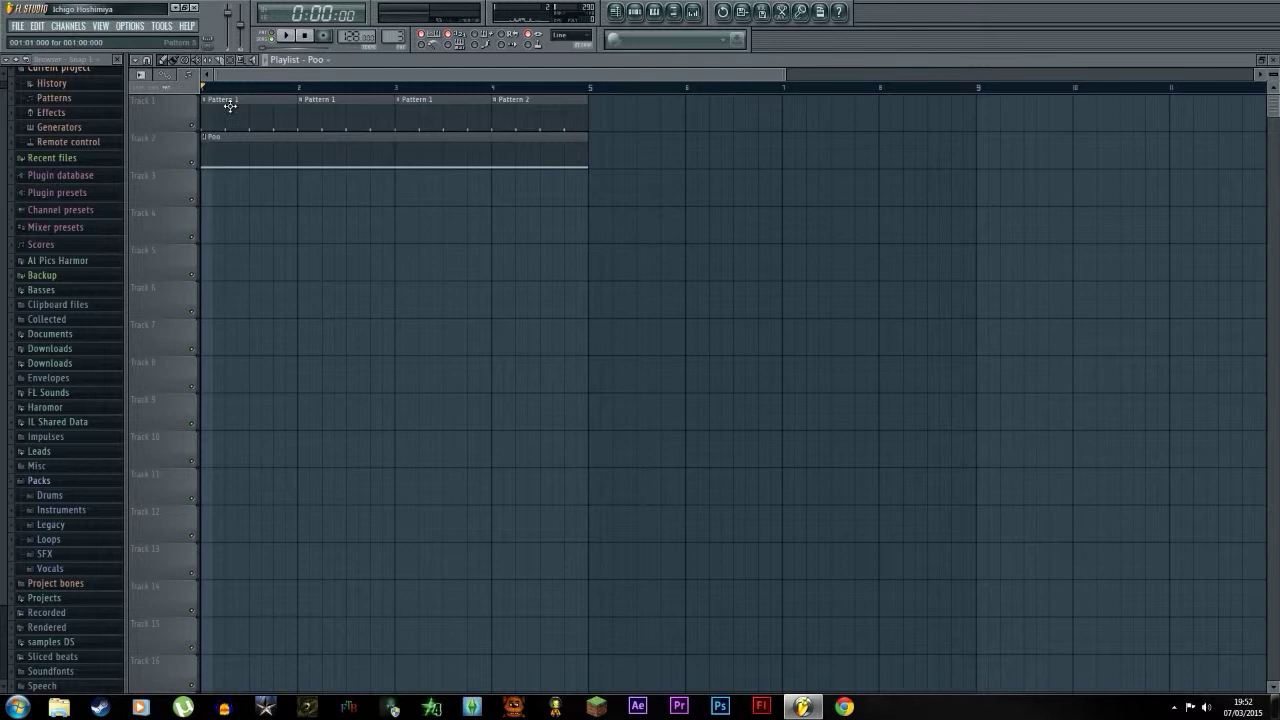
Play the arrangement back and move the step sequencer away from the playlist clips.
key(space)
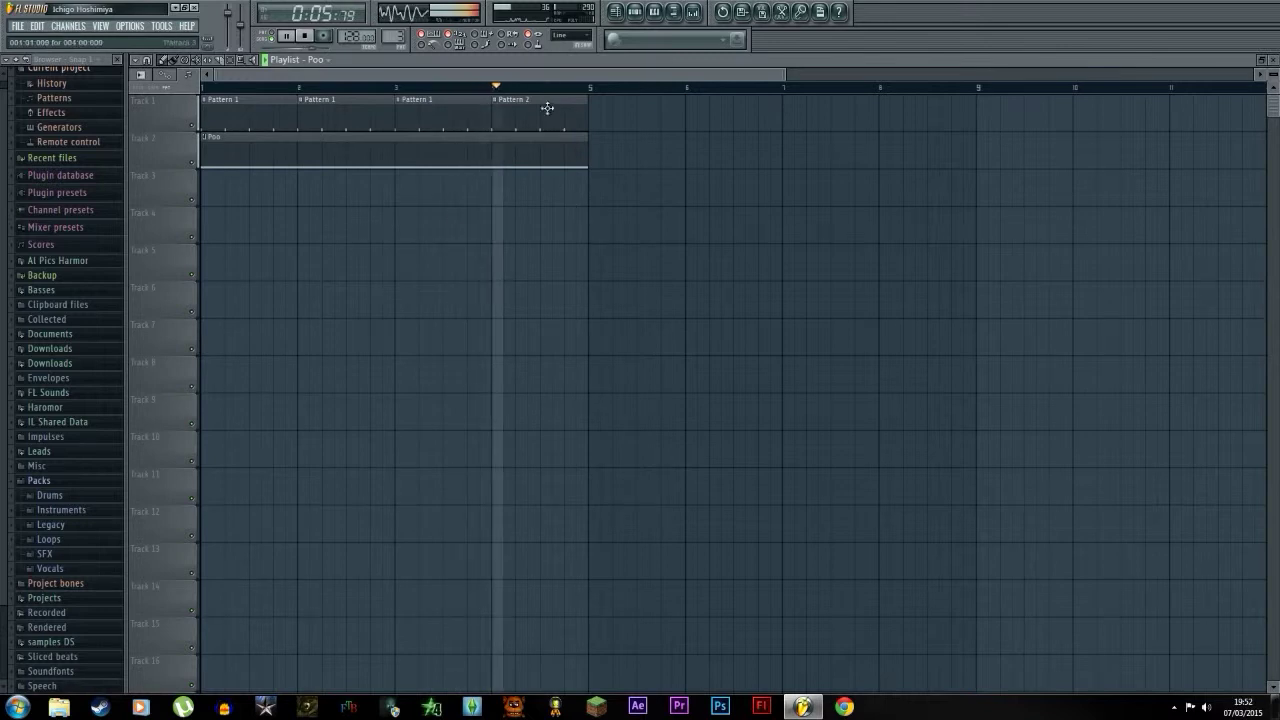
key(space)
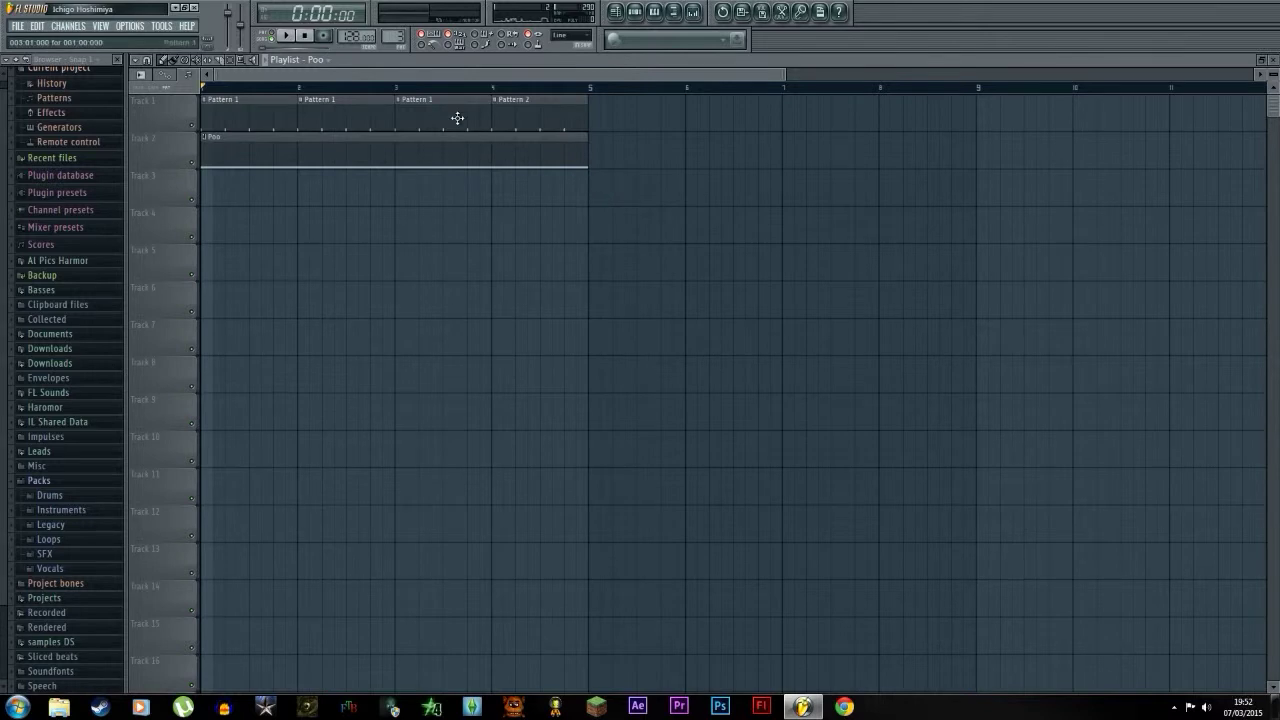
click(633, 14)
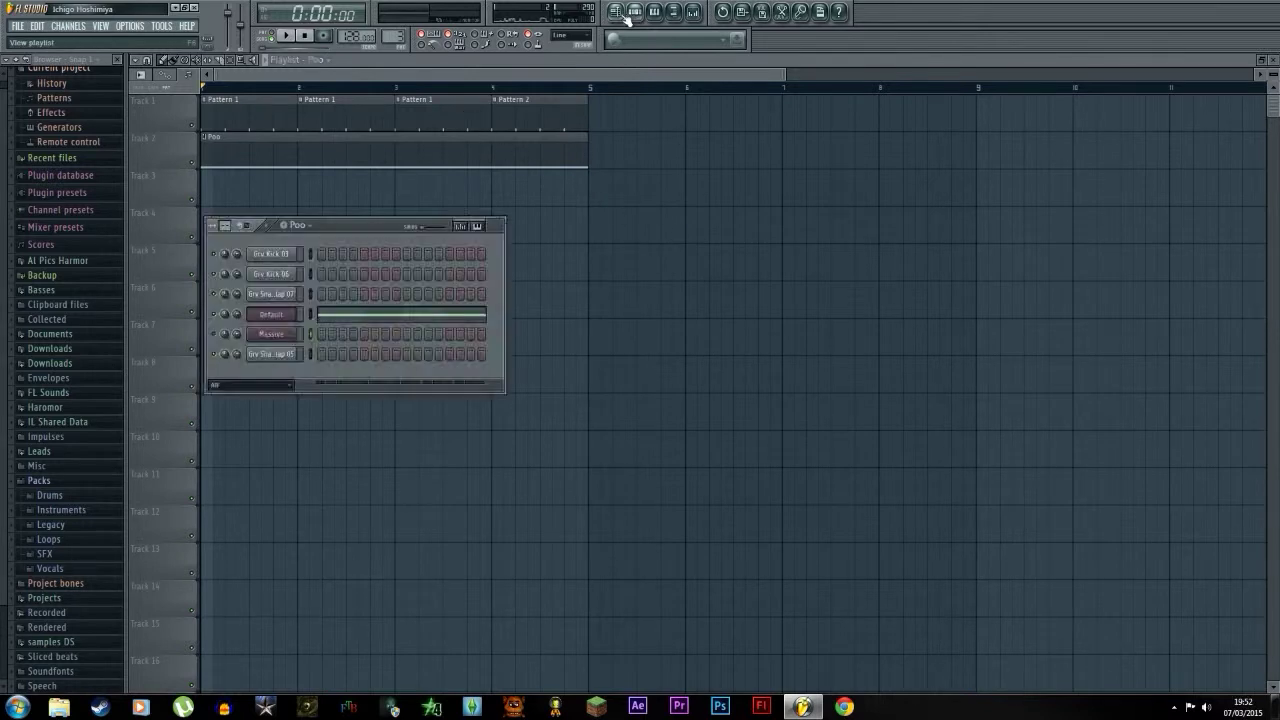
click(622, 15)
click(618, 14)
click(640, 14)
click(617, 12)
click(634, 12)
drag(357, 227, 550, 329)
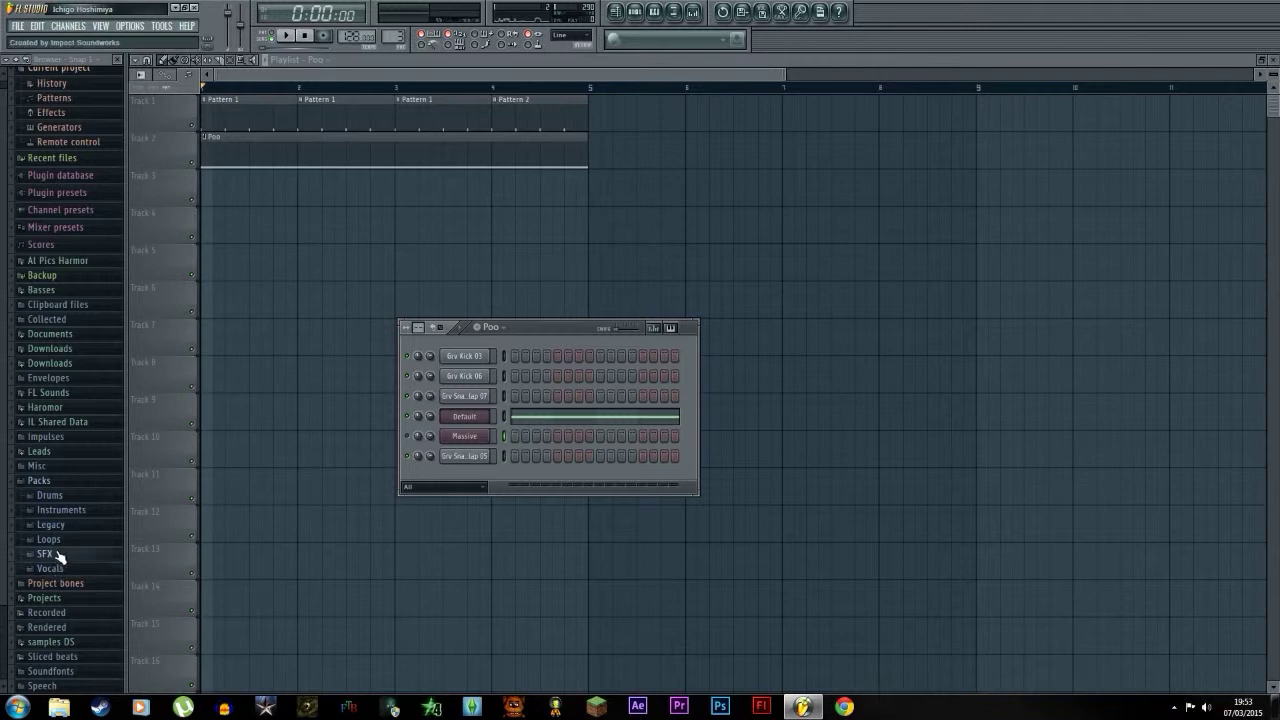
Audition the SFX 8bit Drop sample from the SFX pack and place it at the start of playlist Track 3.
click(37, 482)
click(38, 485)
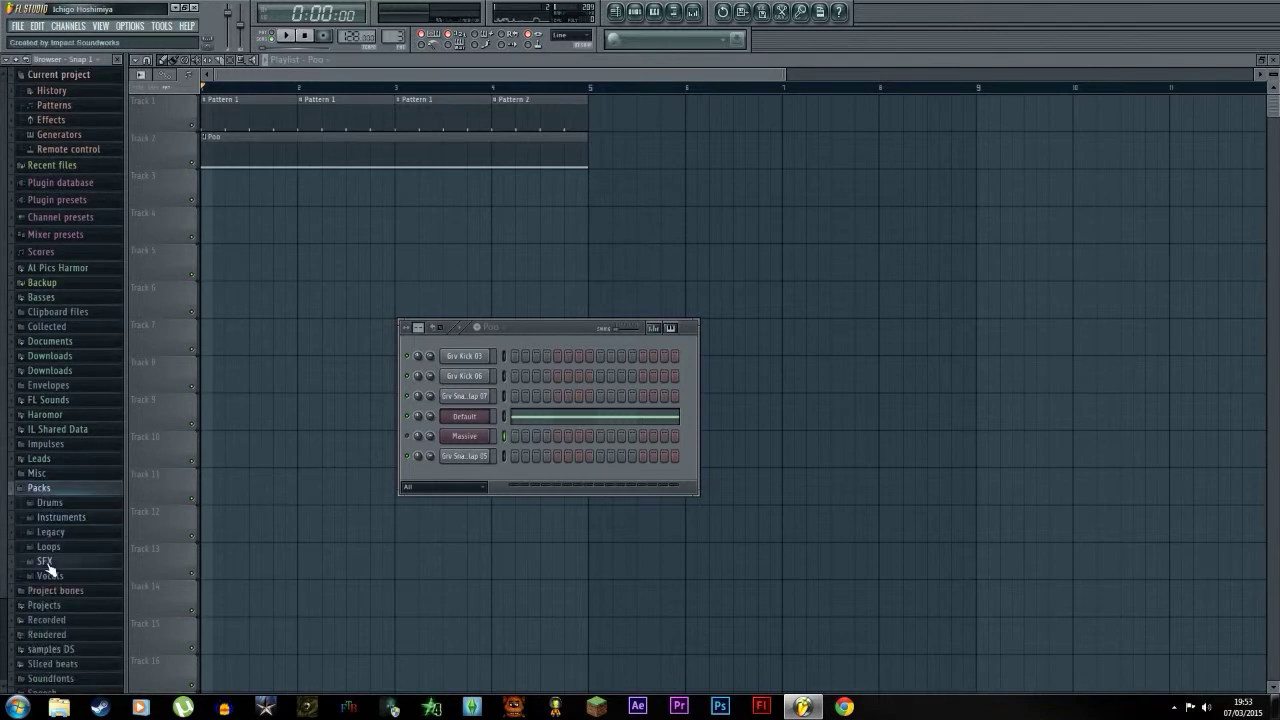
click(45, 562)
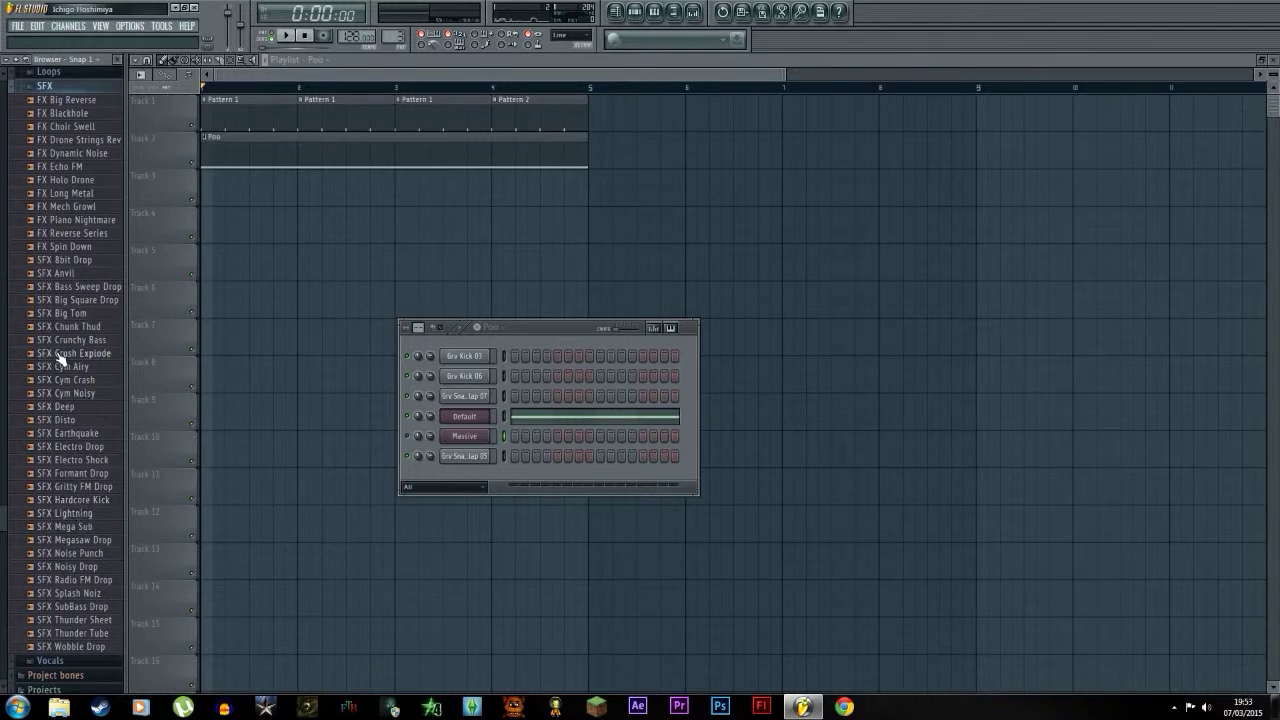
click(80, 262)
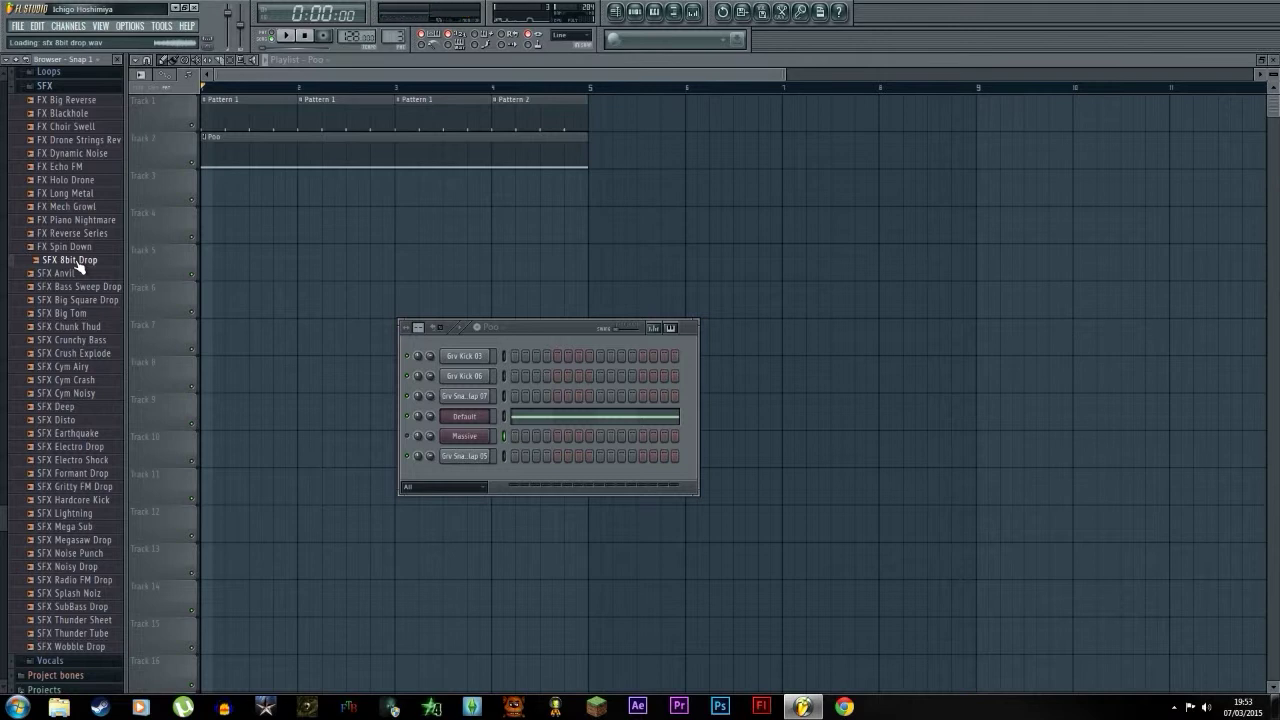
drag(80, 265, 210, 196)
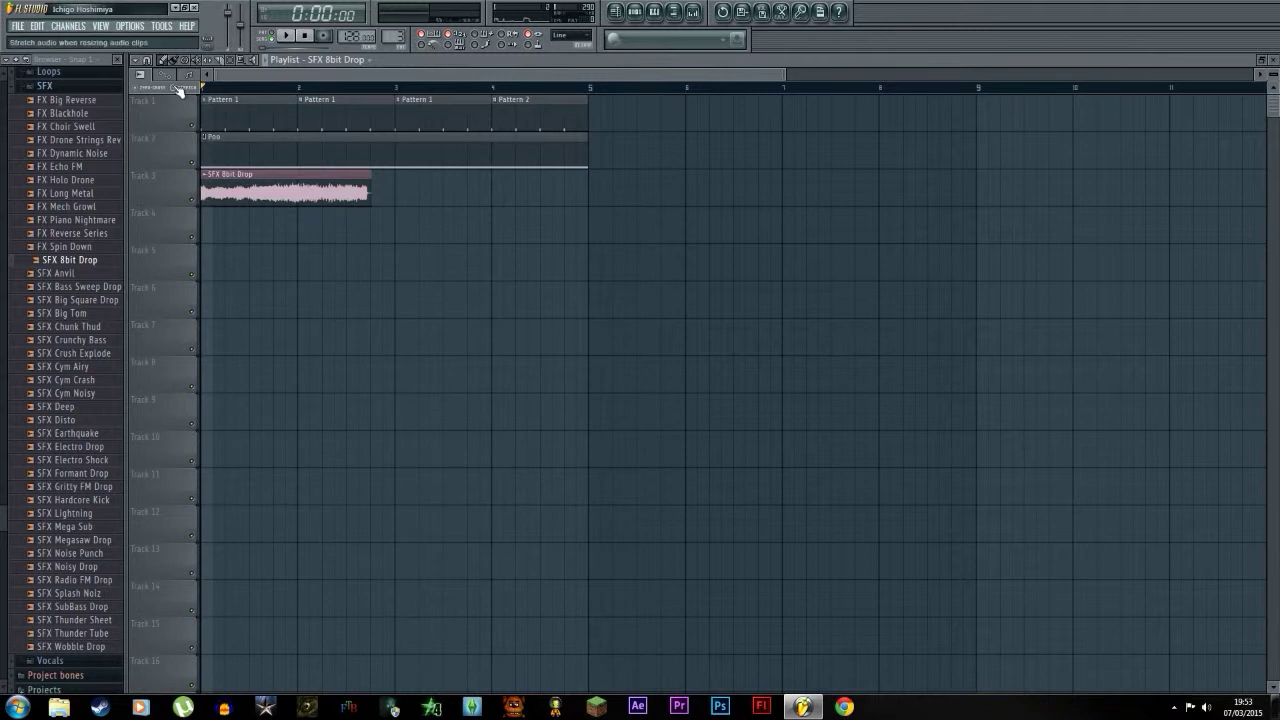
Stretch the SFX 8bit Drop clip so its audio reaches bar 3, then disable stretching and trim the clip's end to bar 3.
scroll(209, 200, up, 4)
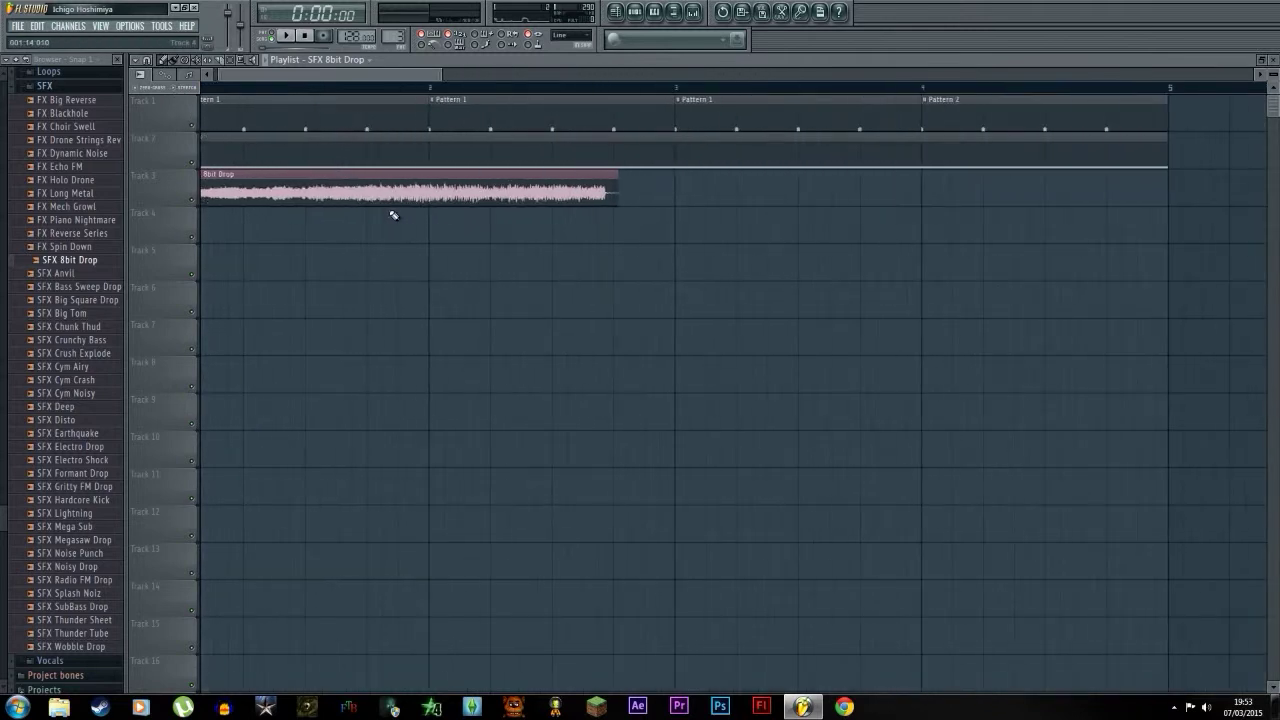
drag(626, 203, 692, 205)
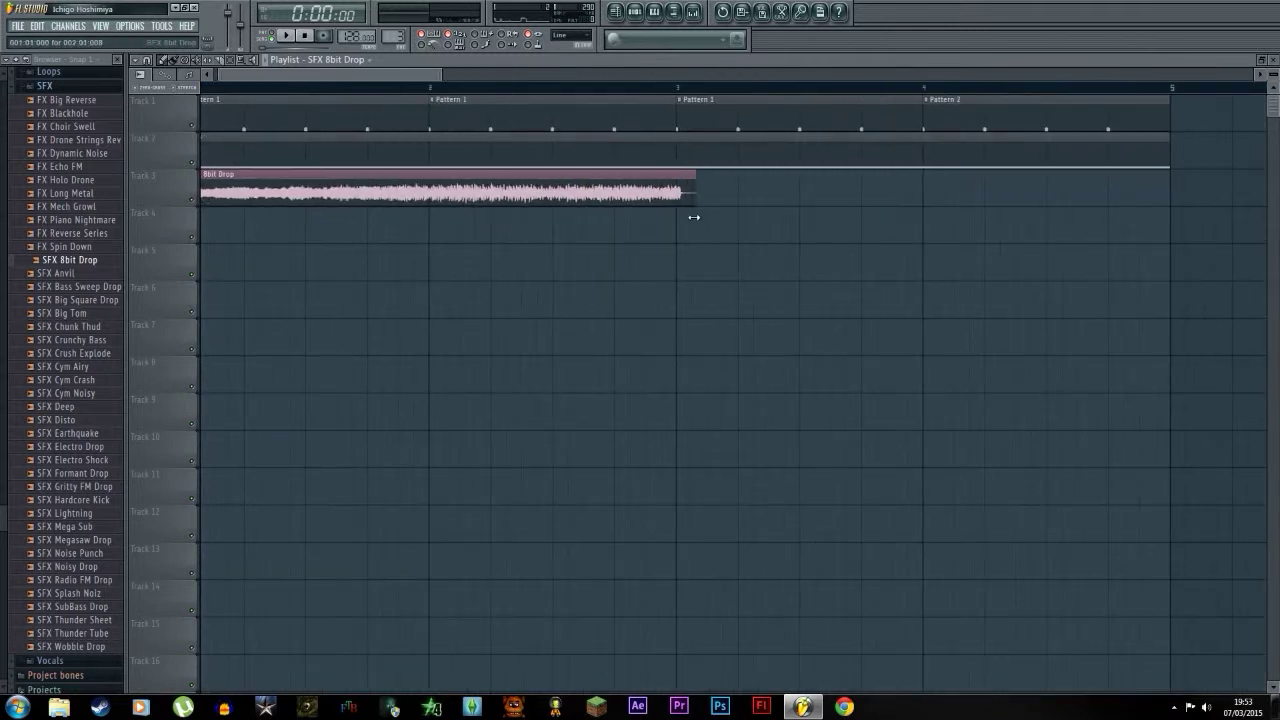
click(176, 89)
scroll(677, 226, up, 7)
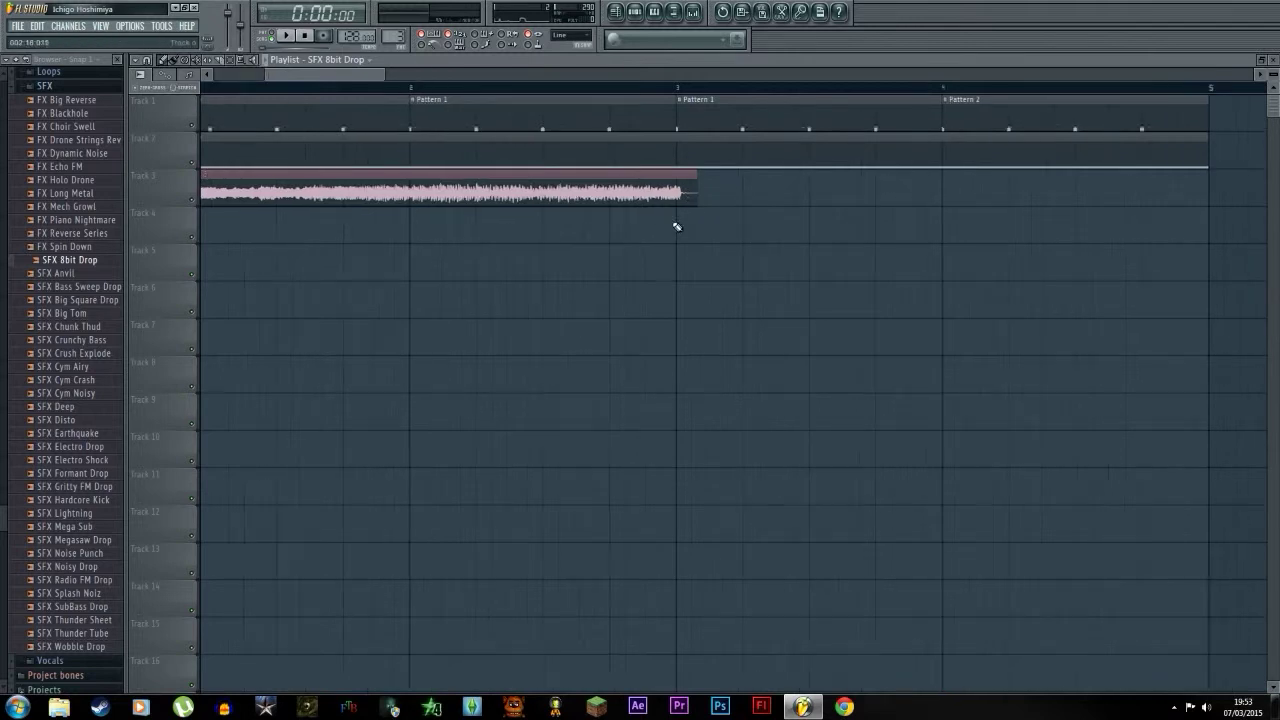
drag(814, 200, 651, 226)
scroll(529, 365, down, 3)
scroll(529, 365, down, 5)
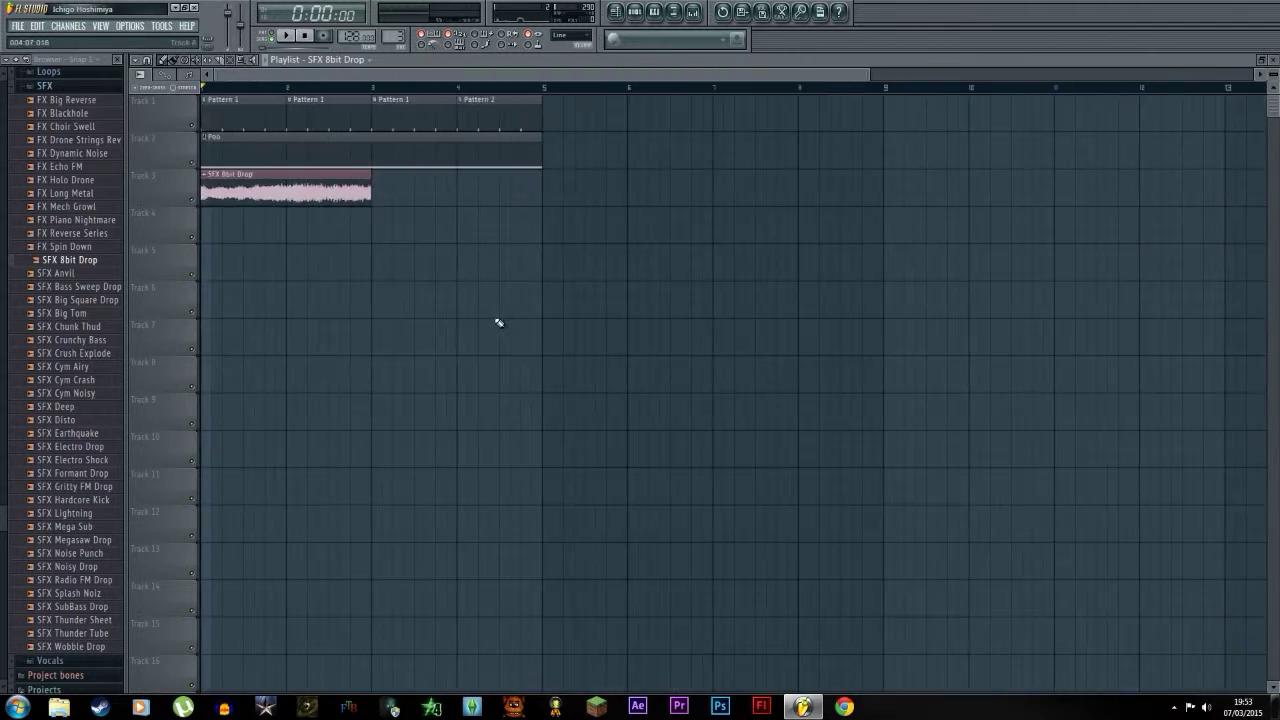
Set the SFX 8bit Drop clip's time stretching to Pro default and play the arrangement briefly.
double_click(303, 193)
click(758, 443)
click(748, 474)
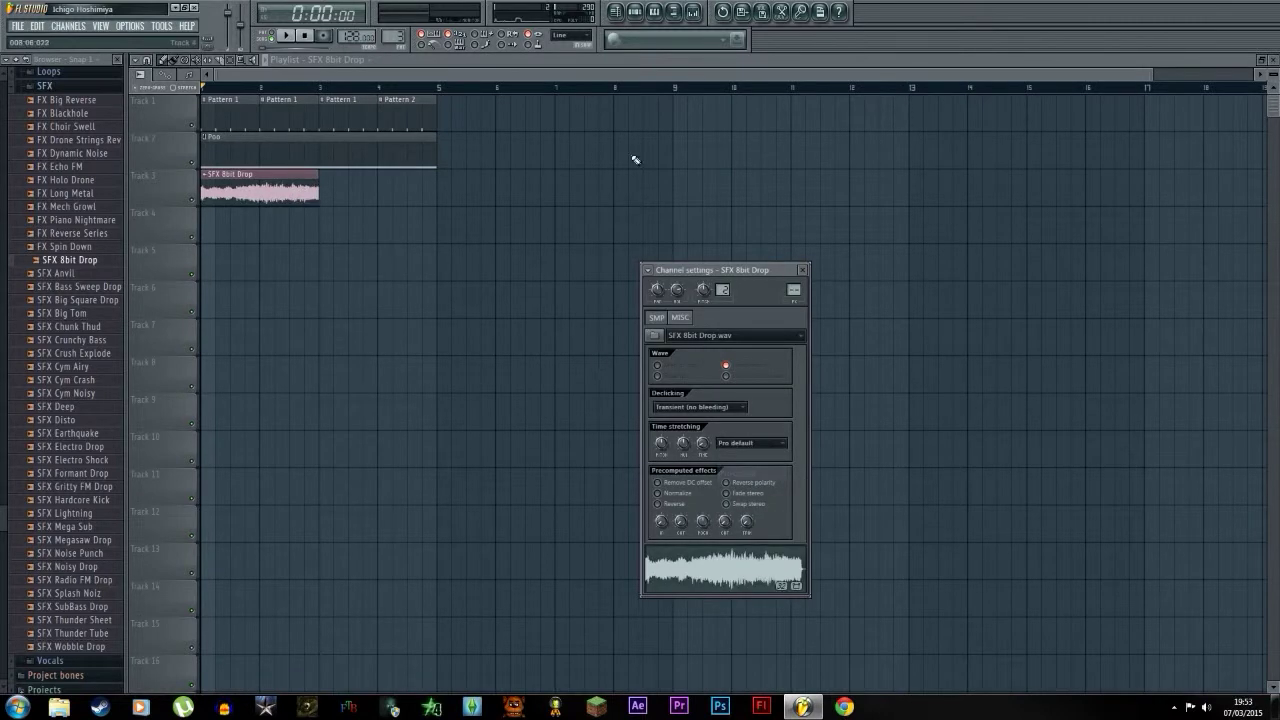
click(263, 72)
key(space)
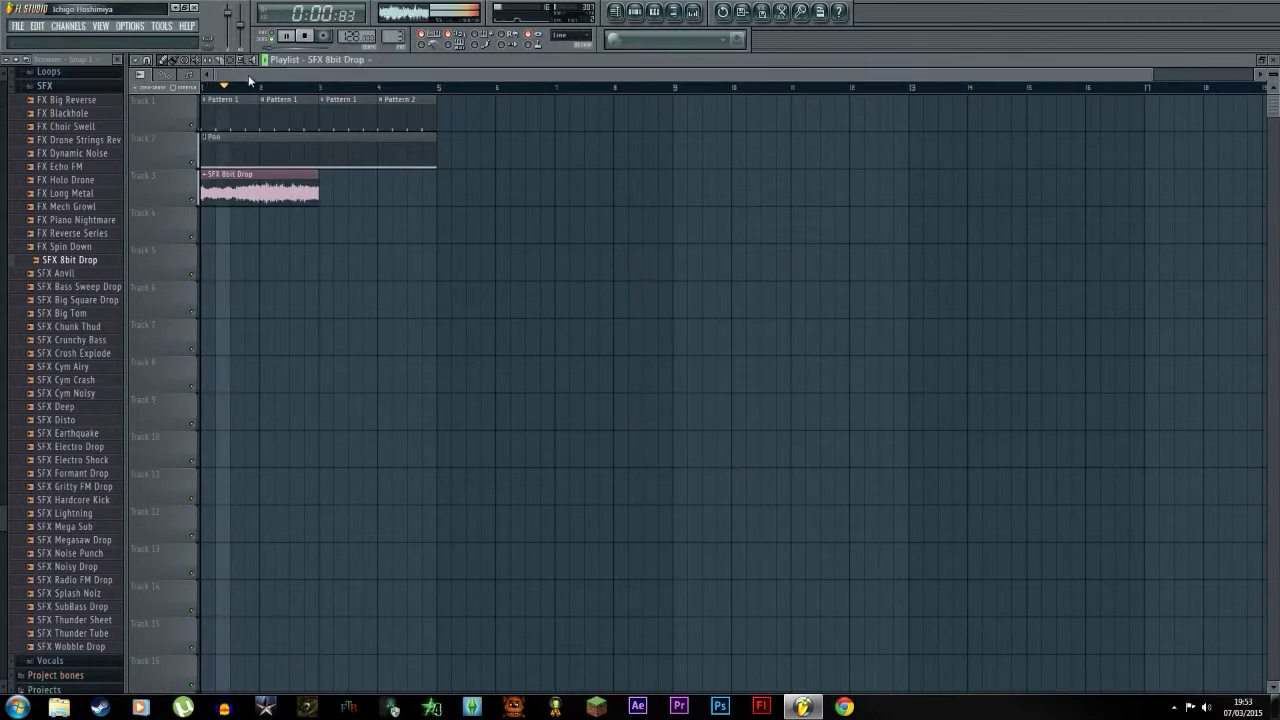
key(space)
Check the SFX 8bit Drop clip's channel settings and load Vocodex in the first effect slot of mixer Insert 5.
double_click(258, 192)
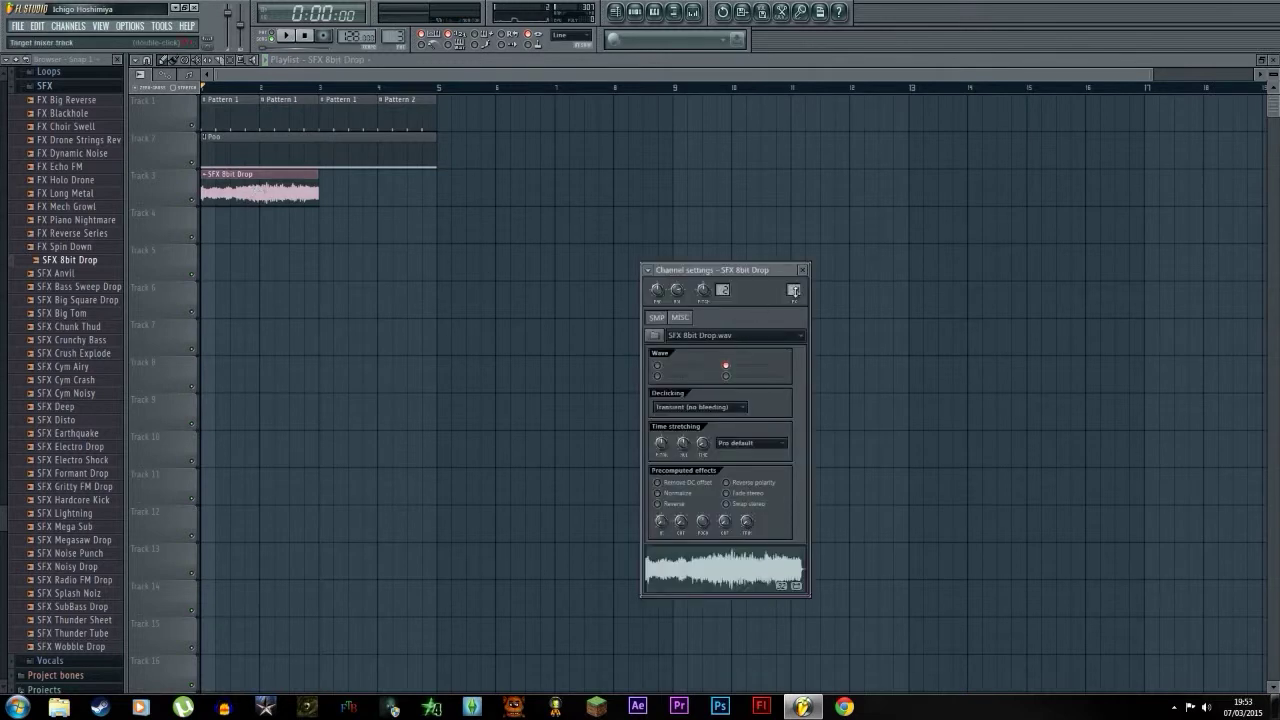
click(694, 13)
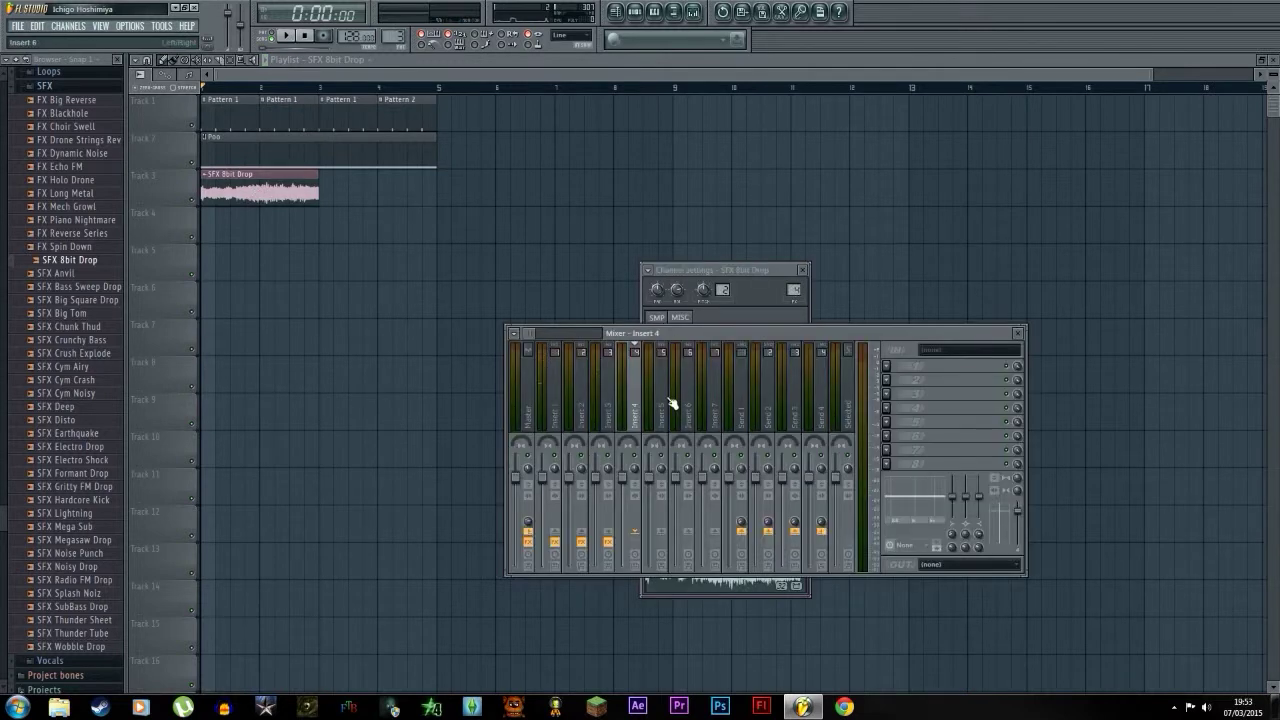
click(667, 402)
click(890, 370)
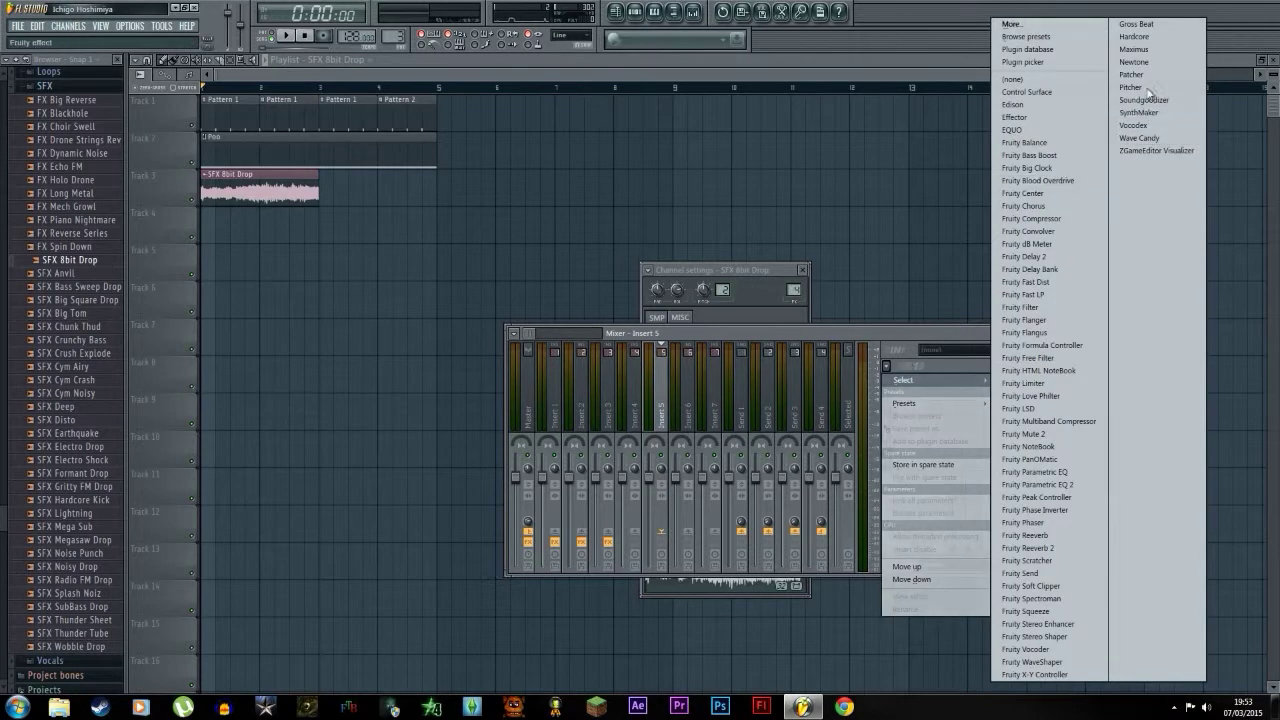
click(1138, 128)
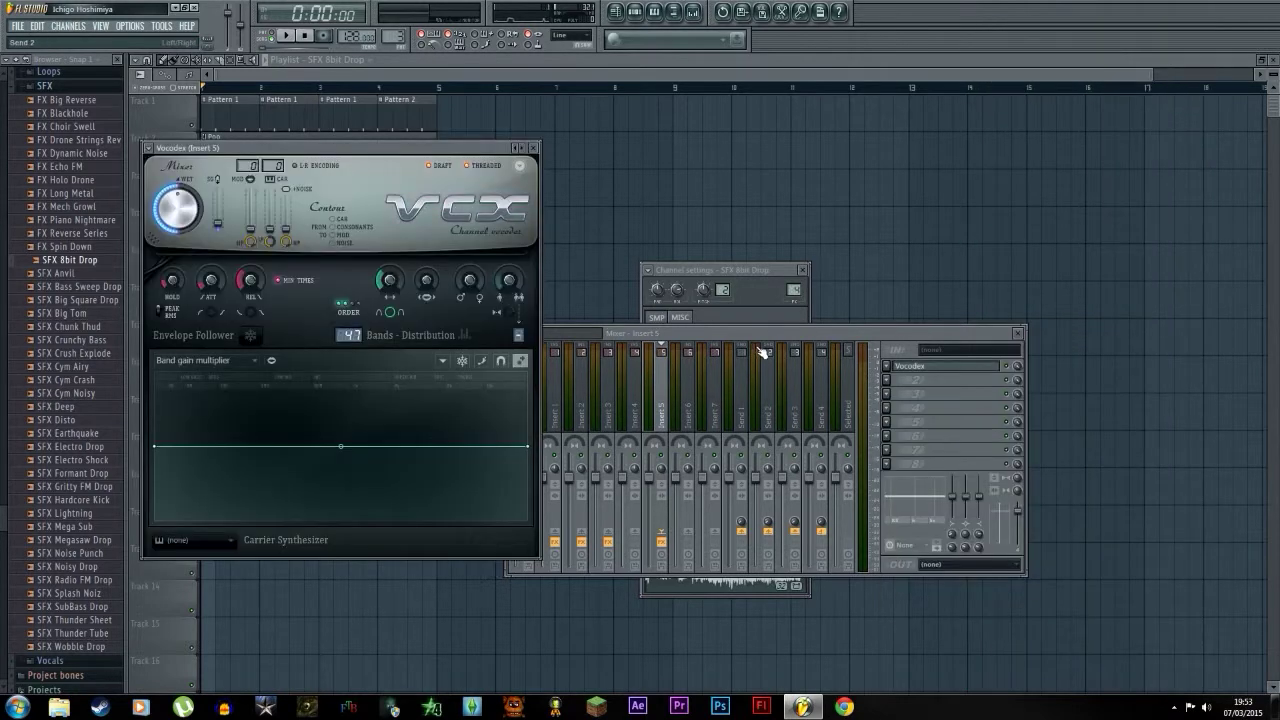
drag(465, 148, 1122, 191)
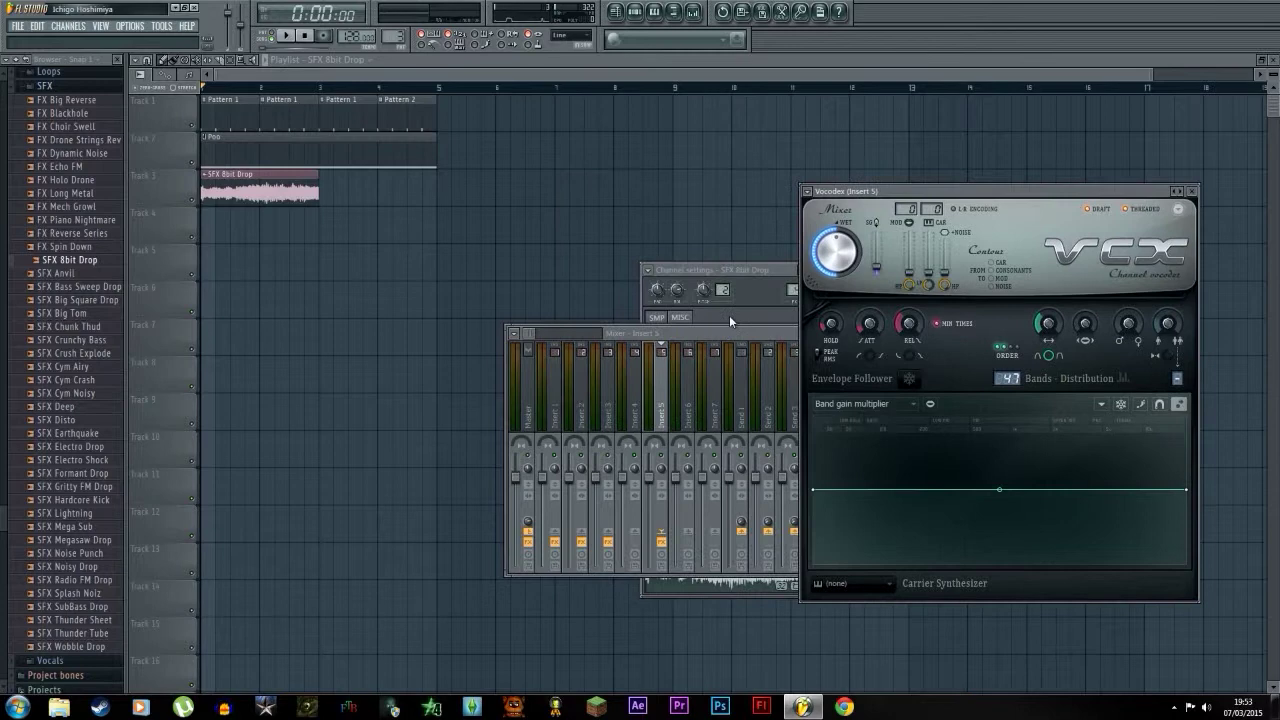
drag(661, 407, 363, 372)
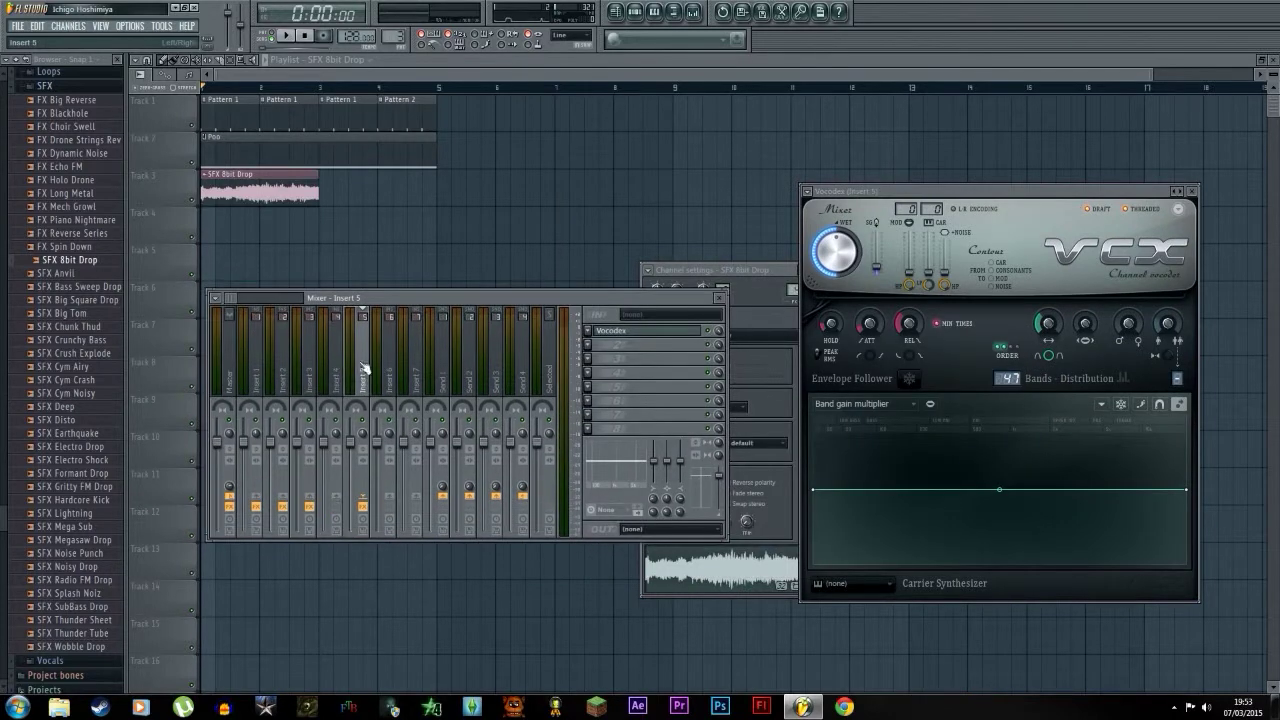
Send mixer Inserts 3 and 4 to Insert 5 as input sources for Vocodex.
click(310, 388)
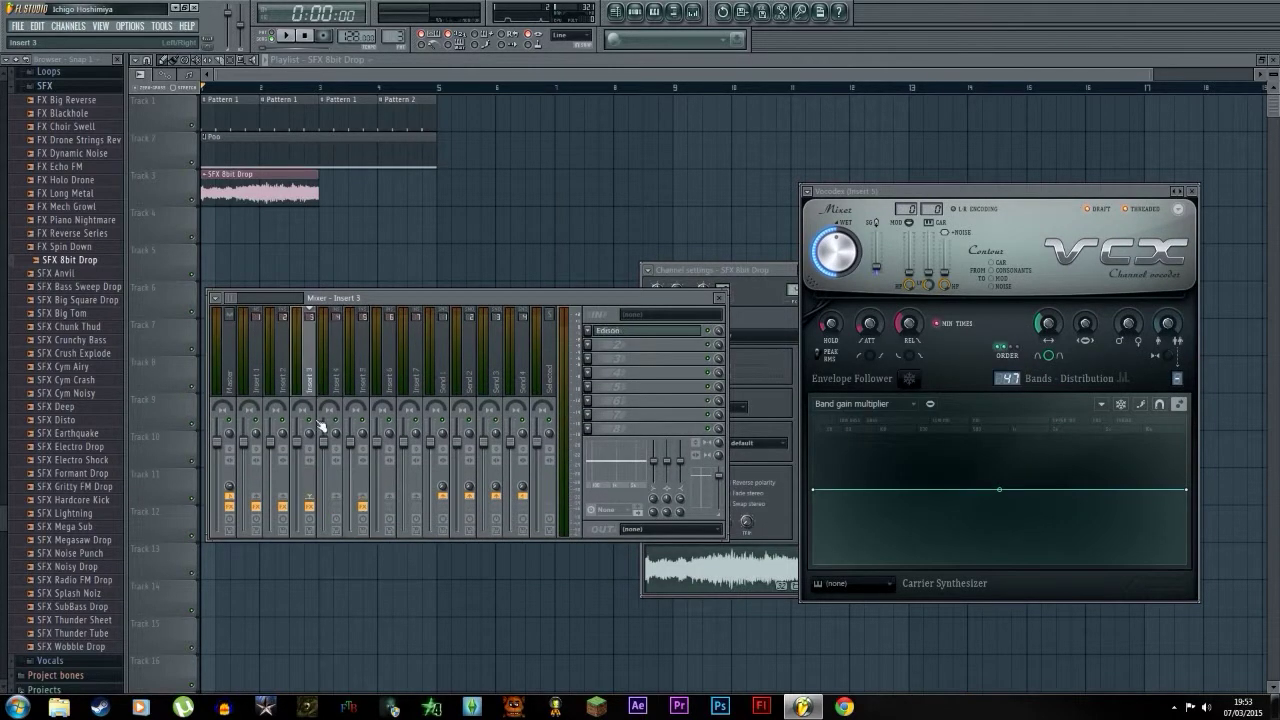
right_click(364, 498)
click(369, 506)
click(336, 388)
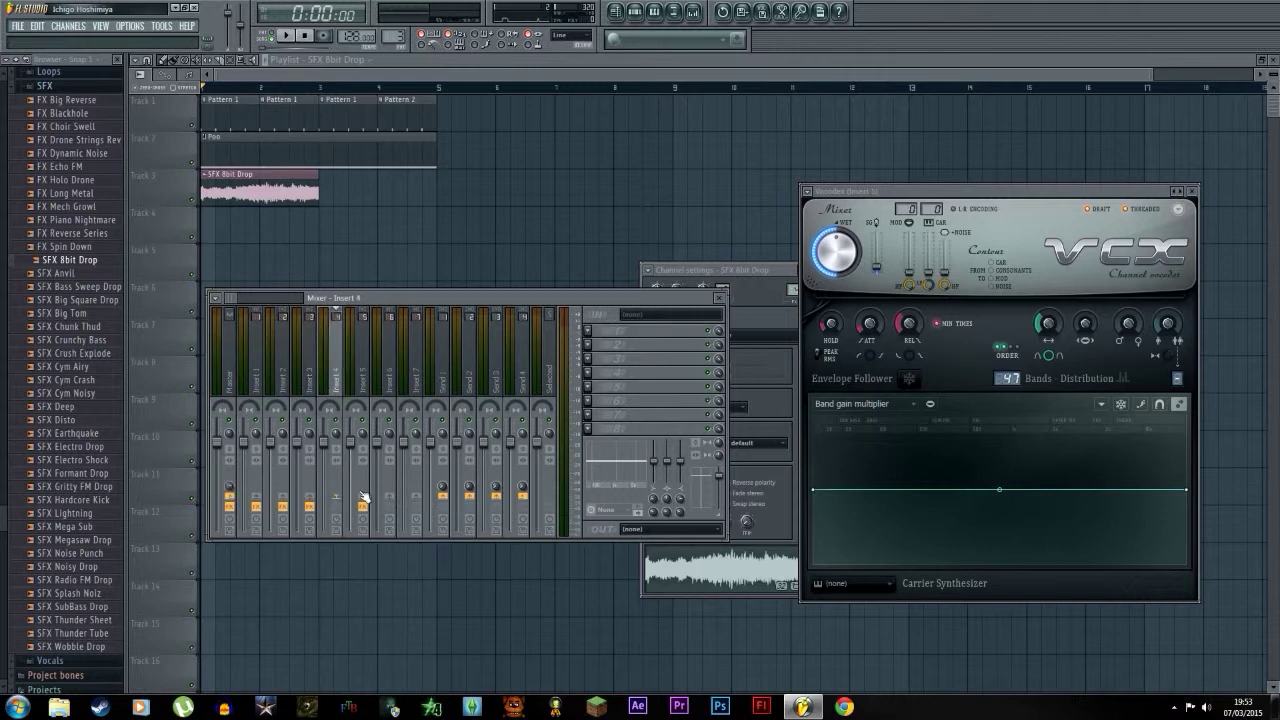
drag(404, 318, 388, 402)
Try Vocodex with modulator input 1, carrier input 2 and filter order 4 while playing the arrangement.
drag(919, 192, 902, 186)
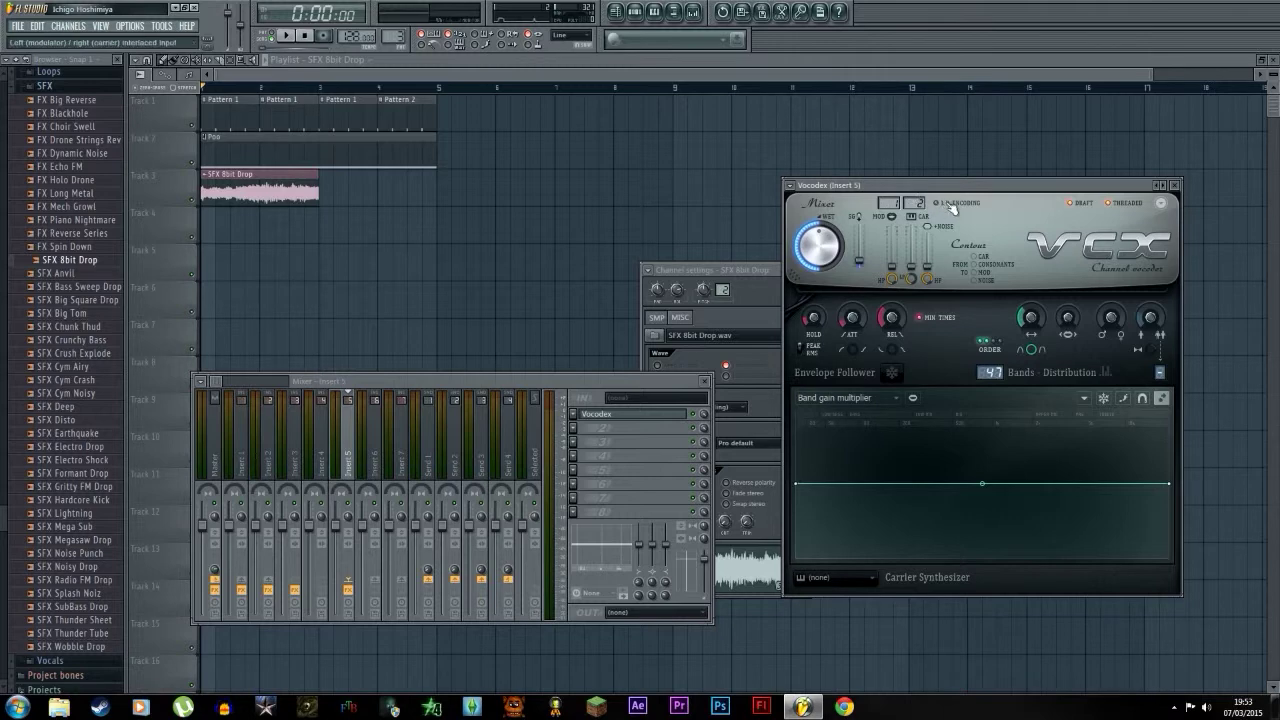
drag(900, 186, 662, 159)
key(space)
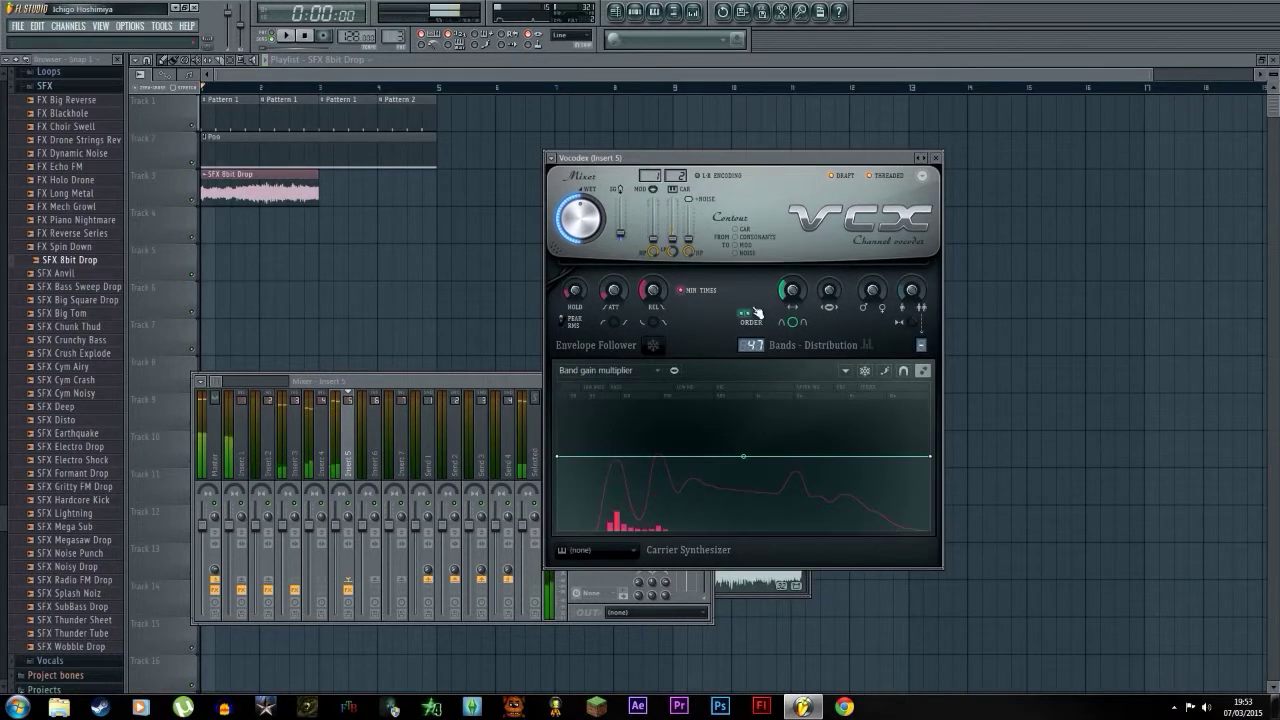
click(748, 317)
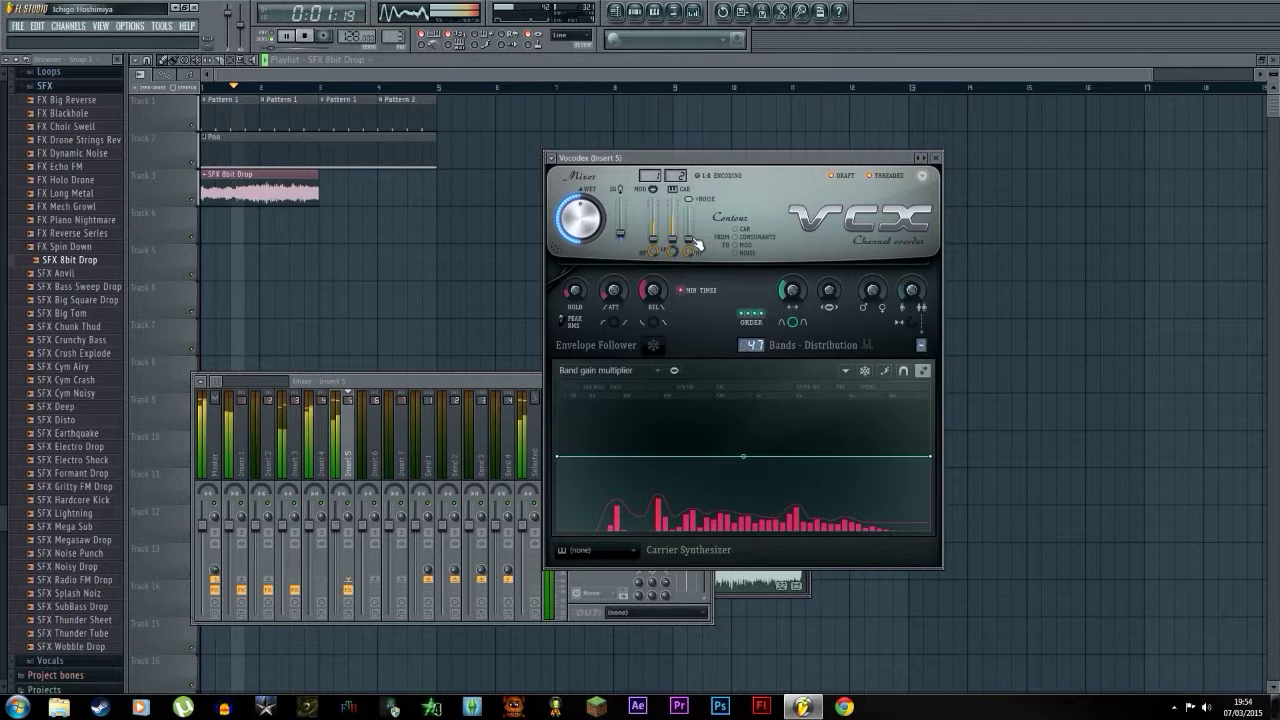
key(space)
Set Vocodex's modulator input to 2, carrier input to 1 and order to 2, widen the bands and preview playback.
drag(685, 159, 676, 143)
key(space)
click(734, 299)
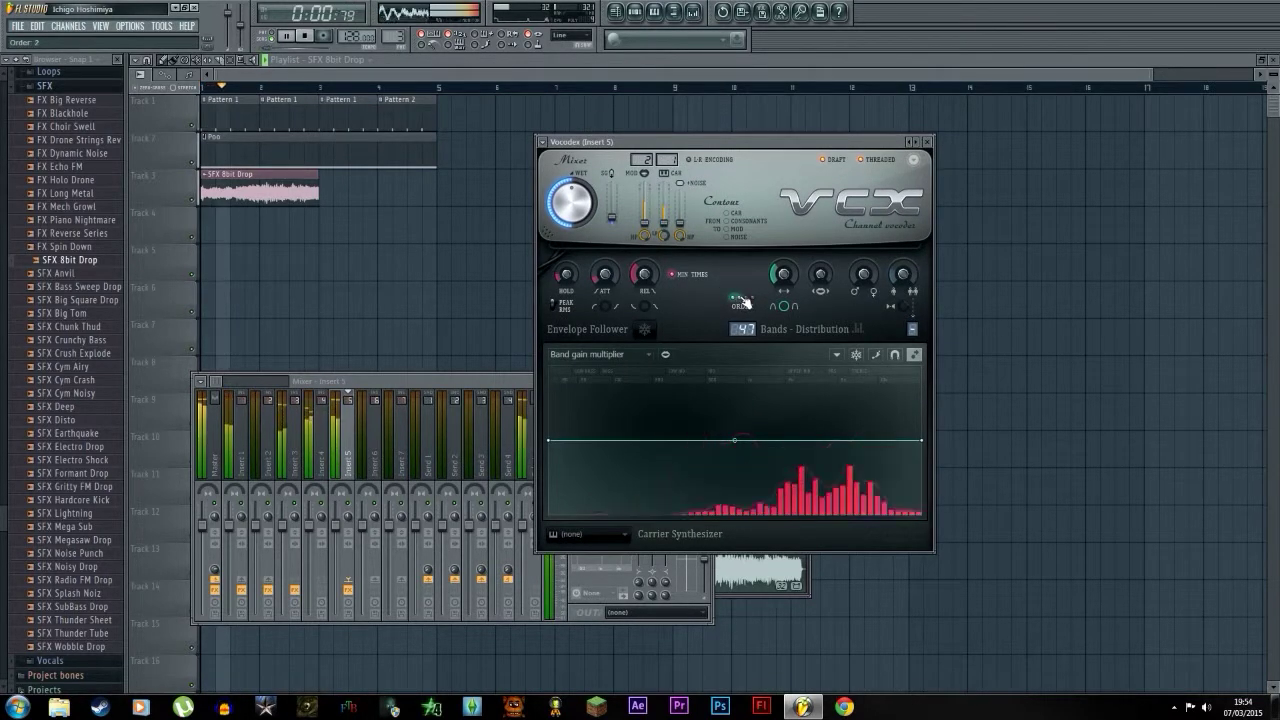
key(space)
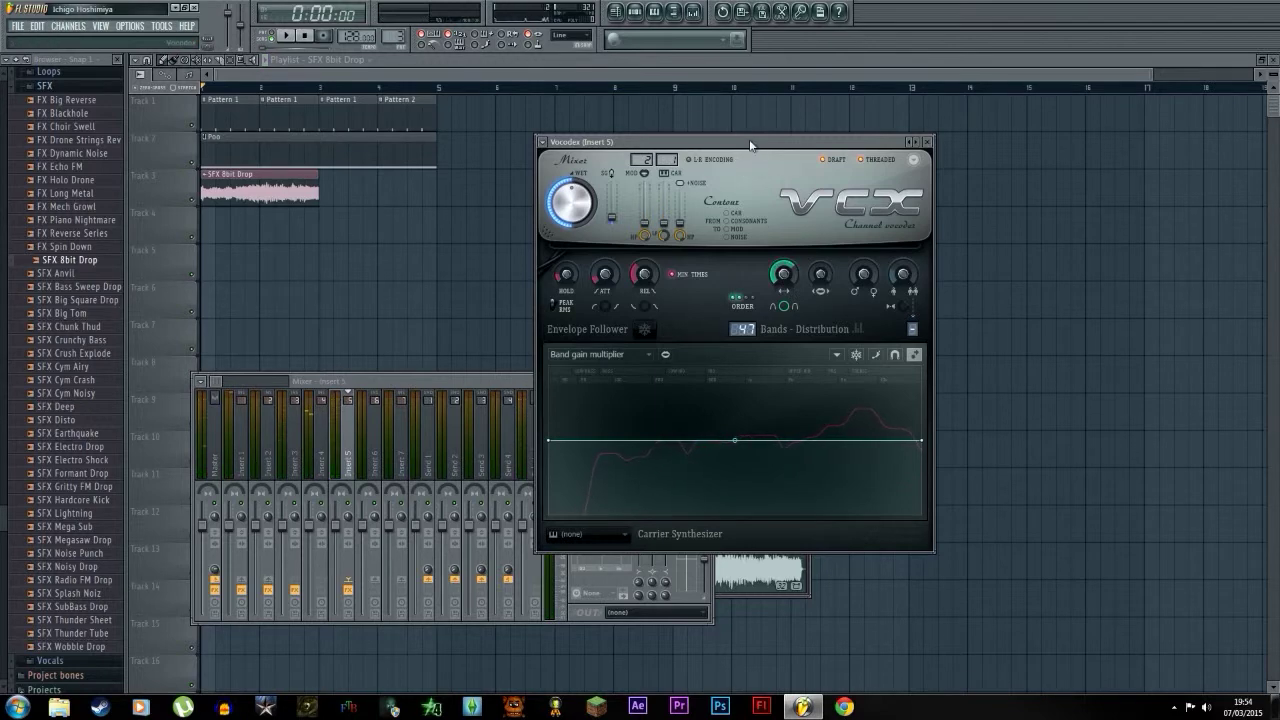
Set the Vocodex band count to 60 and raise the attack while the arrangement plays.
drag(749, 139, 729, 126)
key(space)
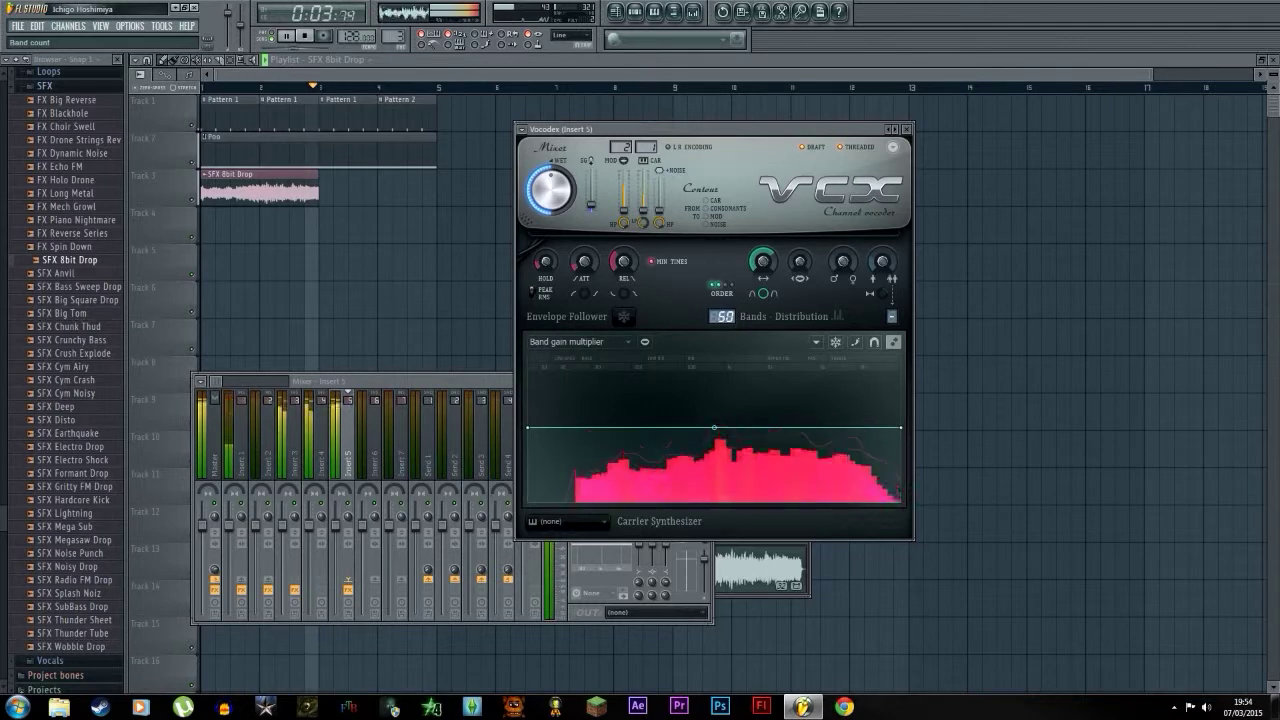
drag(722, 317, 722, 307)
key(space)
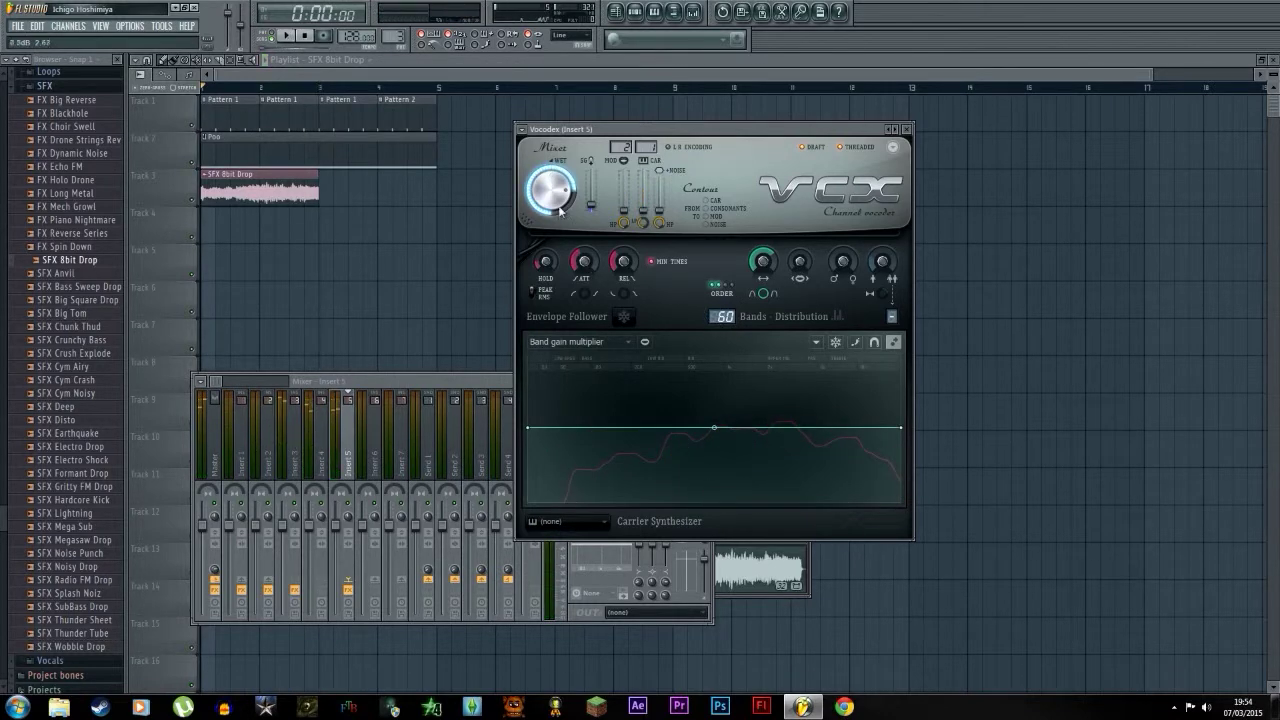
Place a second SFX 8bit Drop clip at bar 3 of playlist Track 3 and start playback.
click(271, 172)
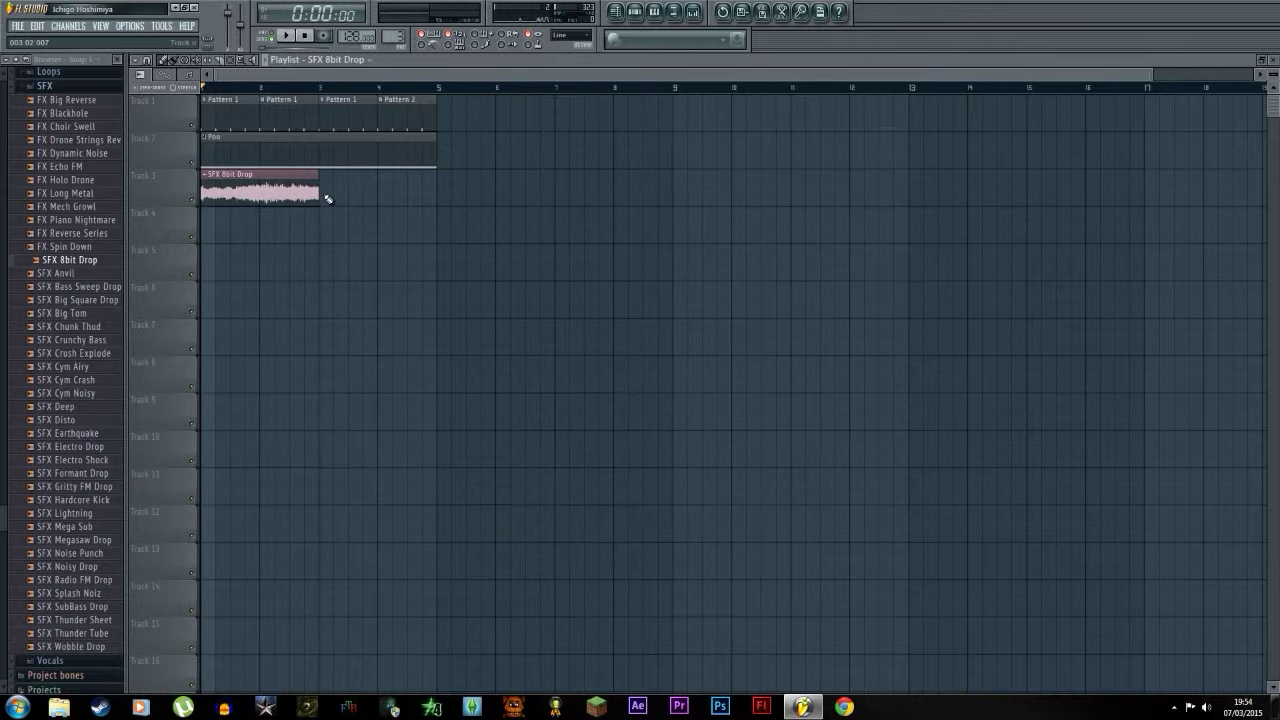
click(327, 196)
key(space)
Reopen Vocodex on Insert 5, set its order to 1, raise the SG and modulator levels, and audition the result.
click(693, 12)
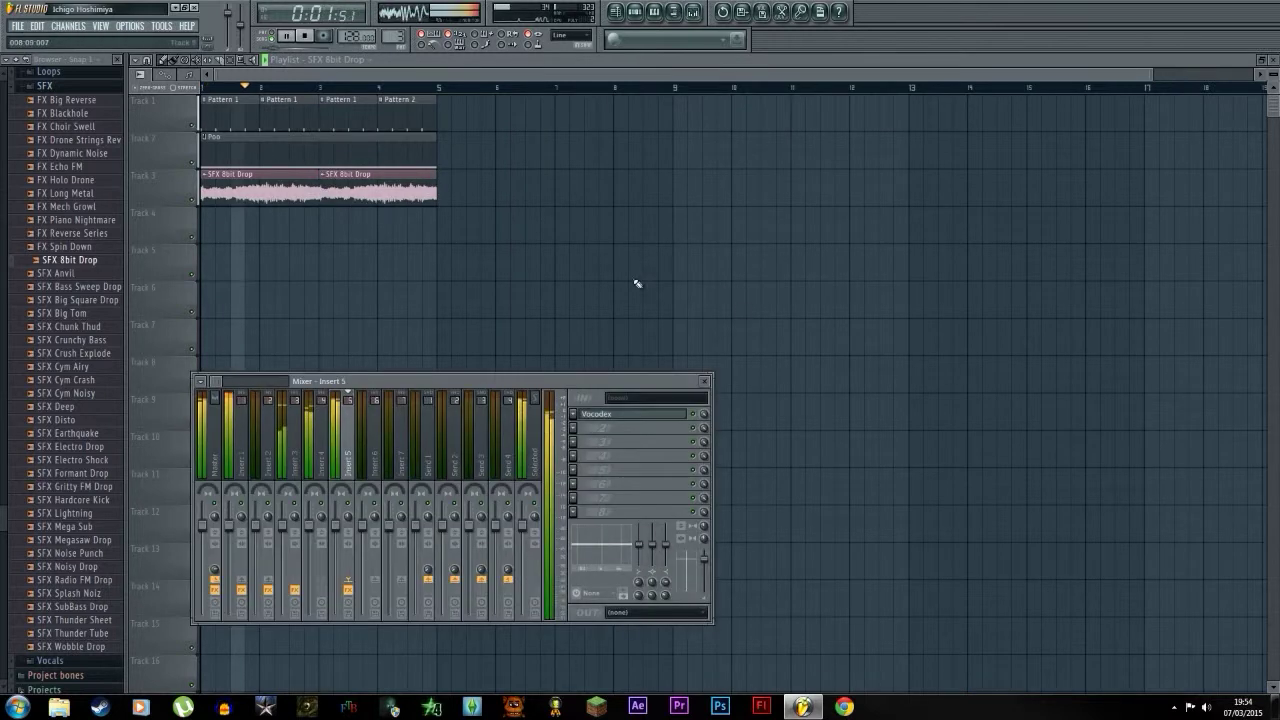
click(603, 422)
key(space)
key(space)
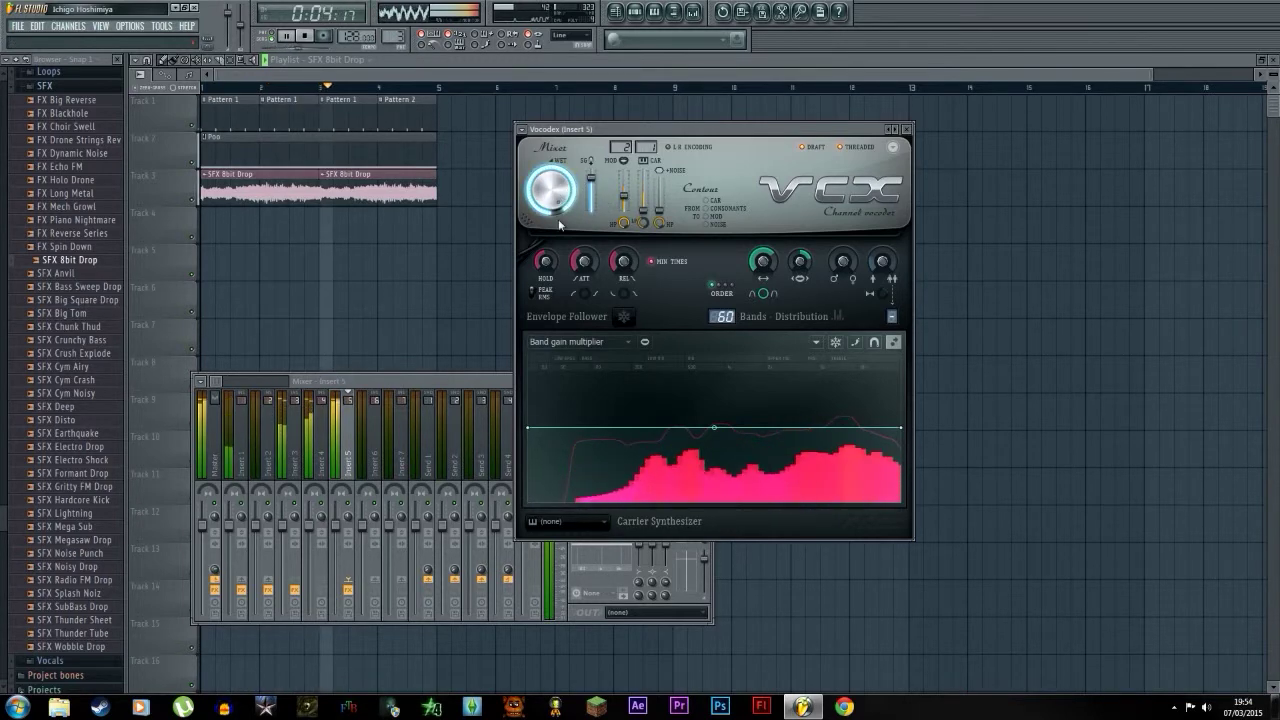
drag(568, 192, 568, 204)
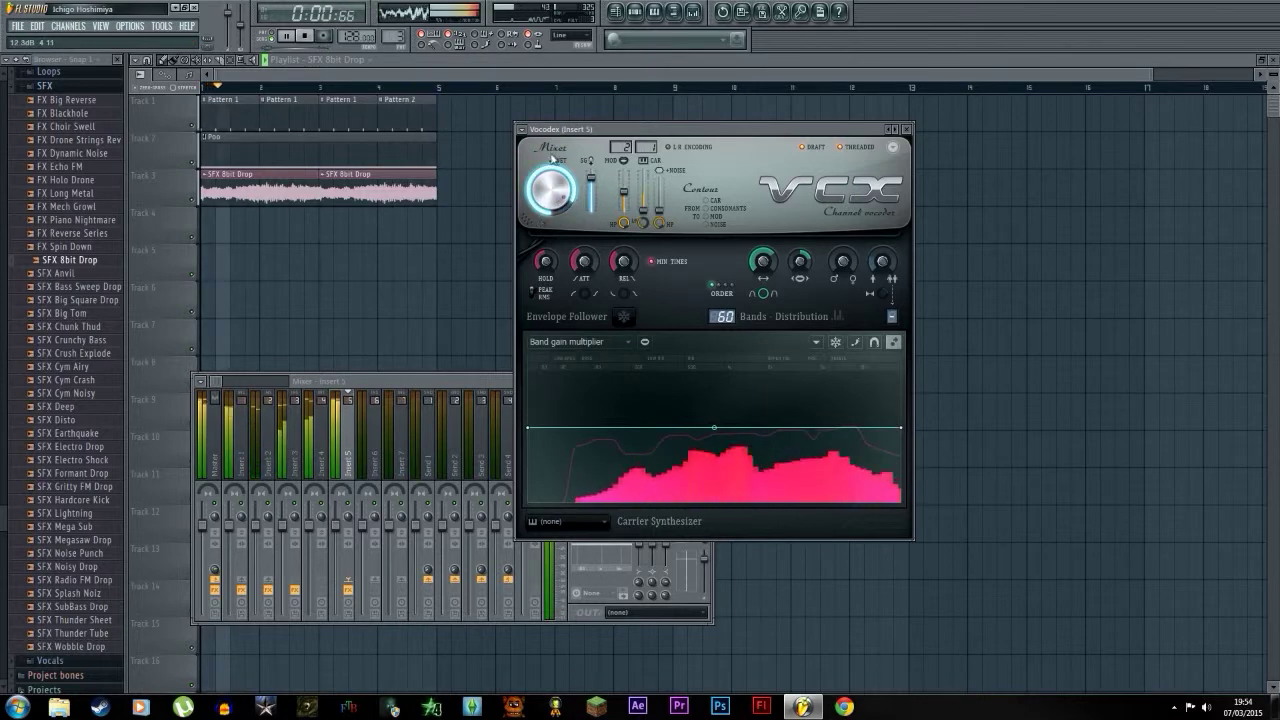
drag(580, 131, 646, 153)
click(540, 80)
key(space)
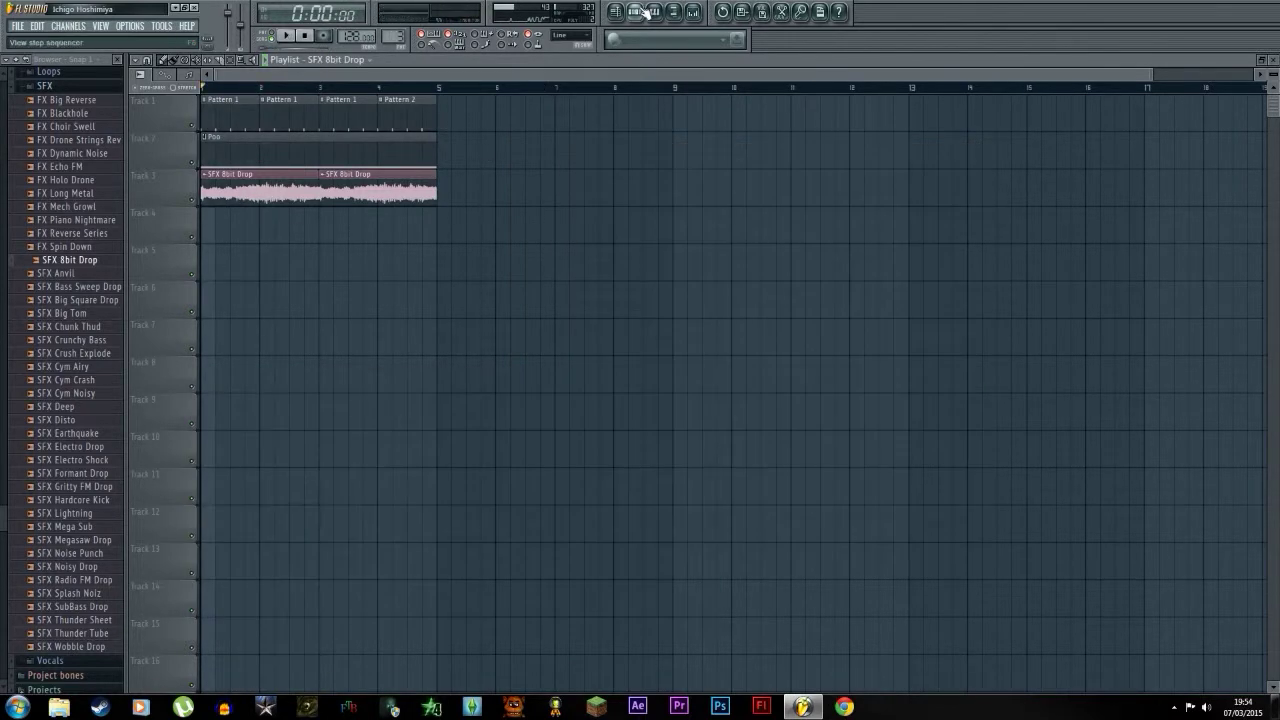
Load Gross Beat in the first effect slot of the SFX 8bit Drop's mixer track, Insert 4.
key(F6)
click(465, 357)
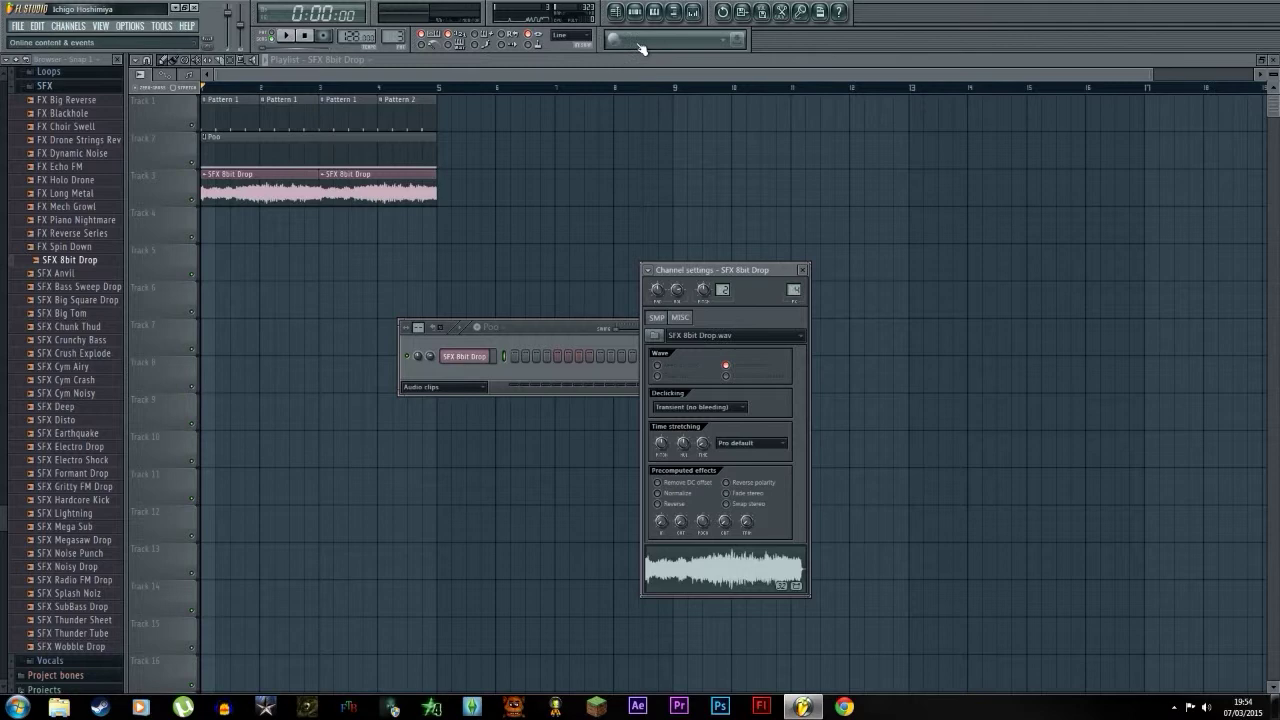
click(673, 11)
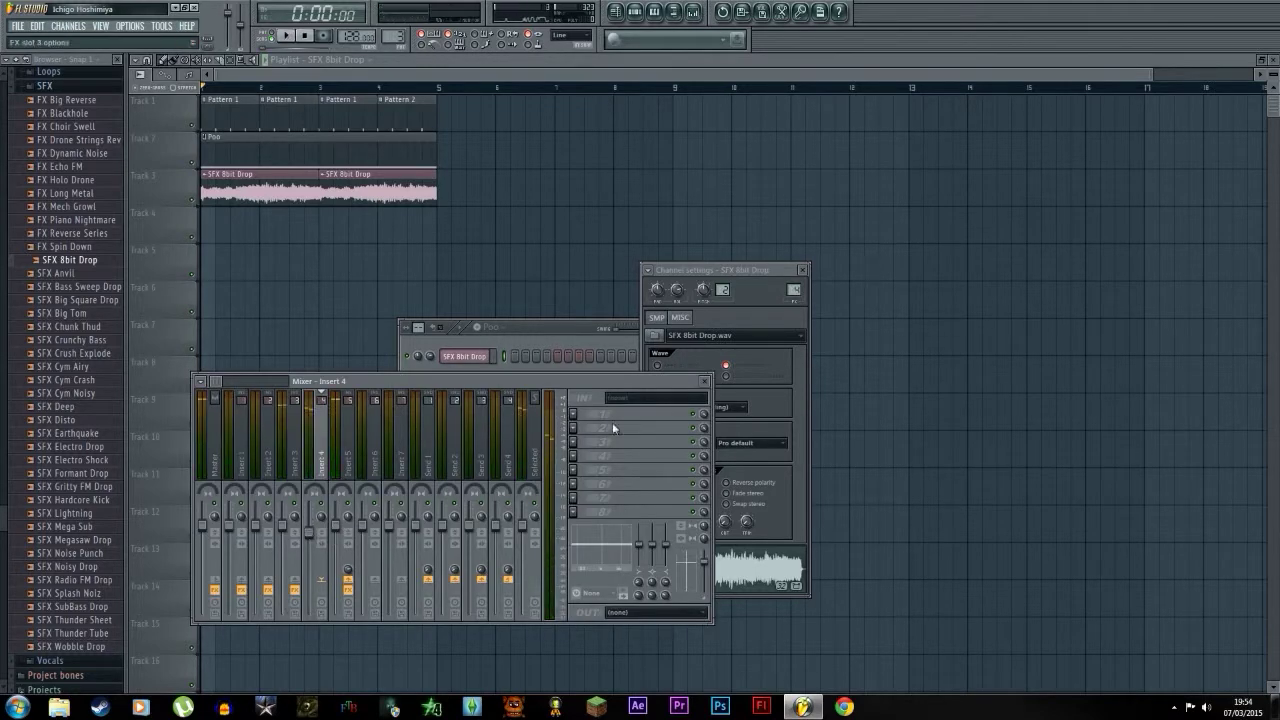
click(581, 428)
mouse_move(588, 428)
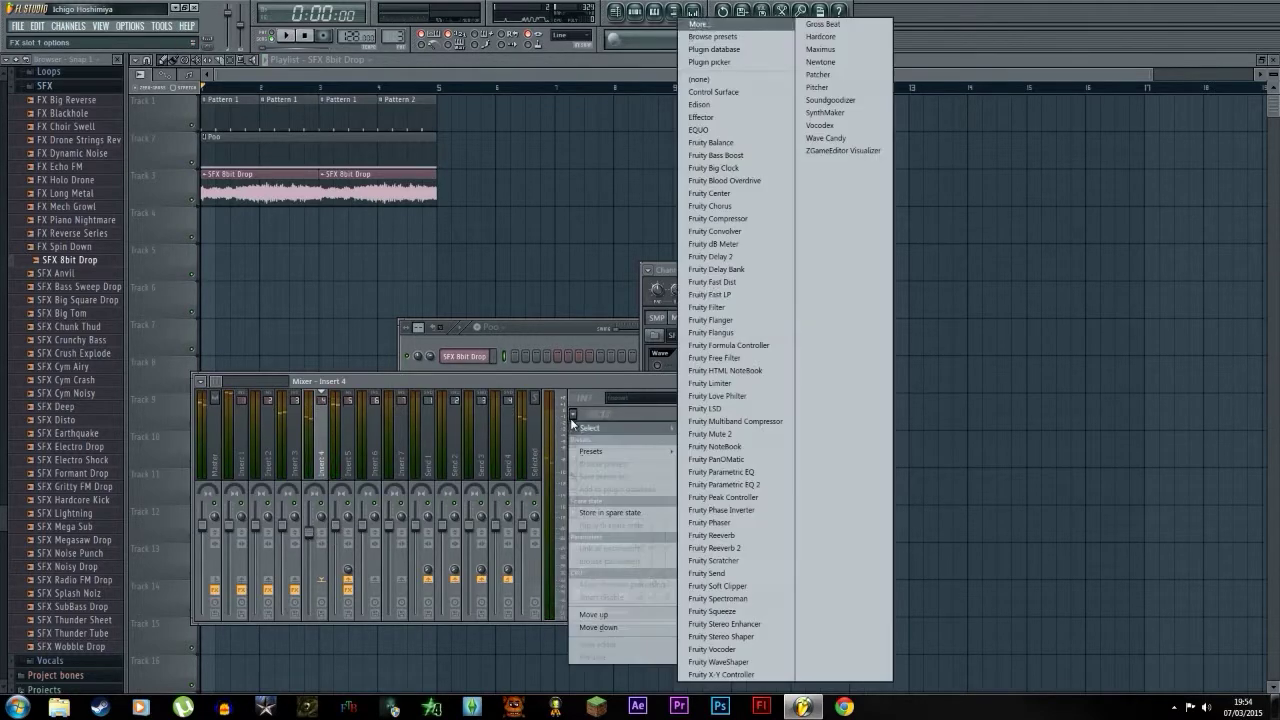
click(823, 24)
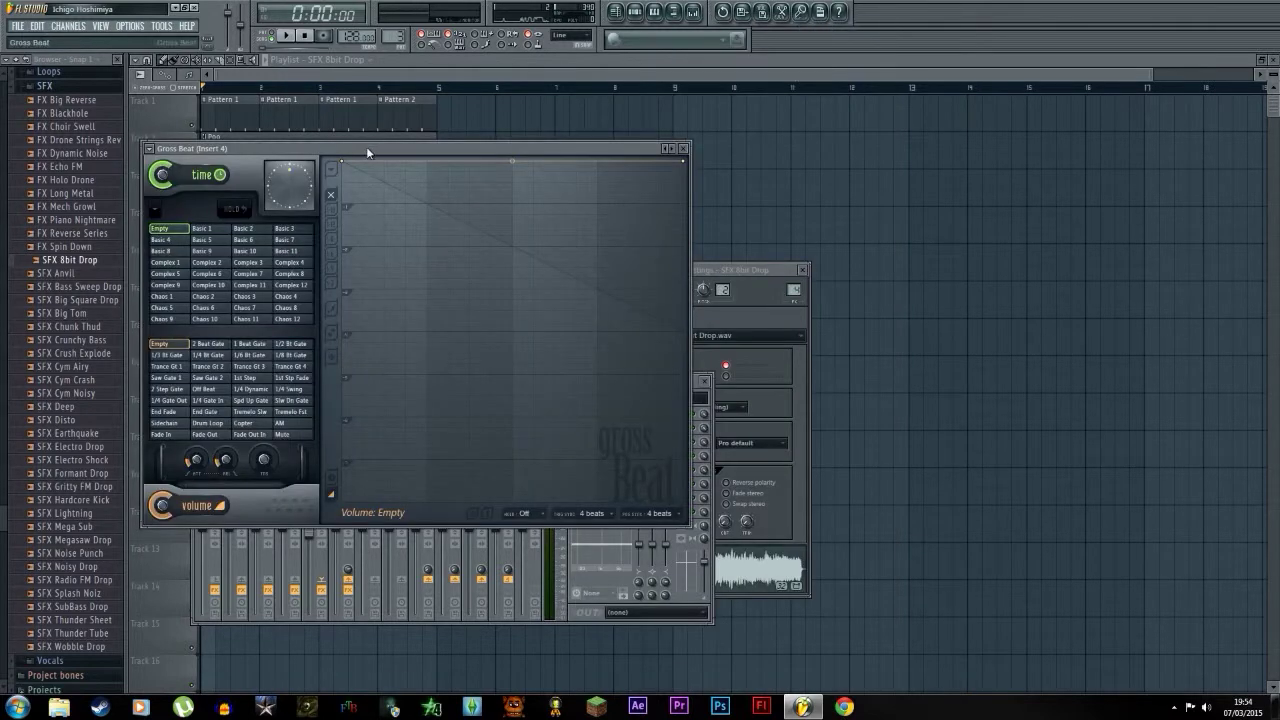
drag(366, 152, 734, 207)
Compare Gross Beat's Complex time presets on Insert 4 and select Complex 9.
click(697, 365)
click(597, 320)
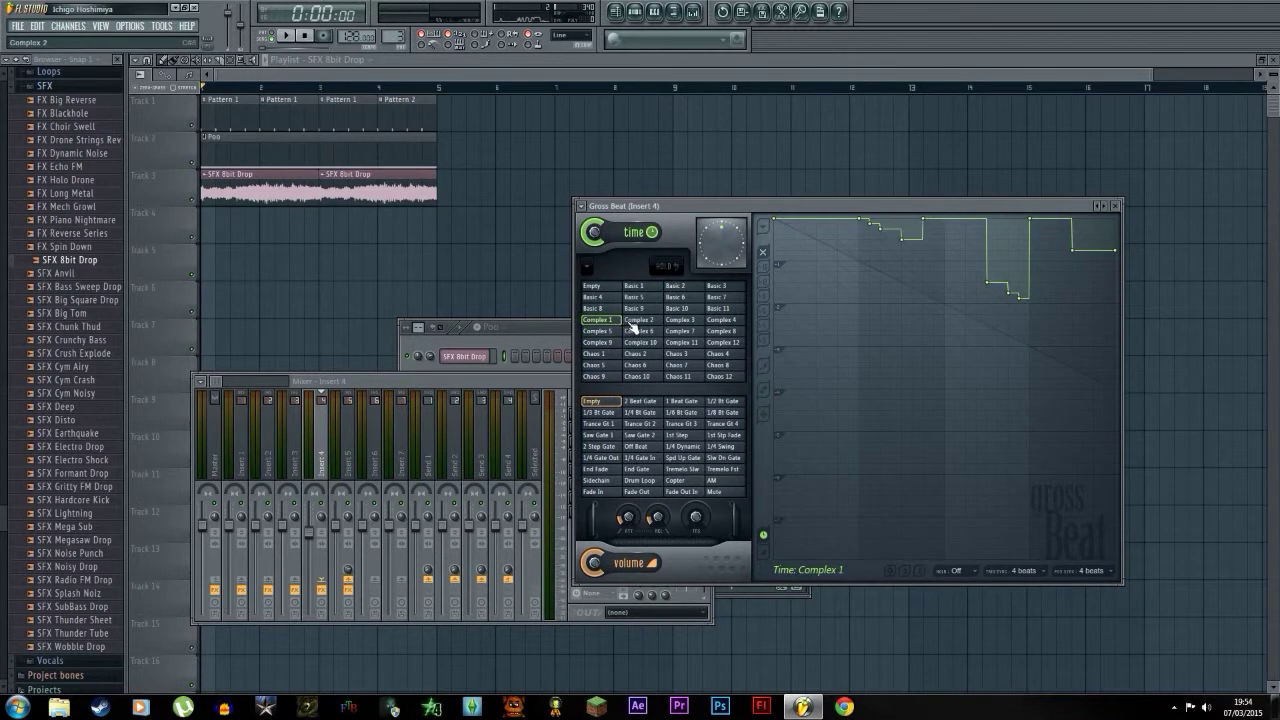
click(630, 321)
click(632, 331)
click(676, 331)
click(677, 342)
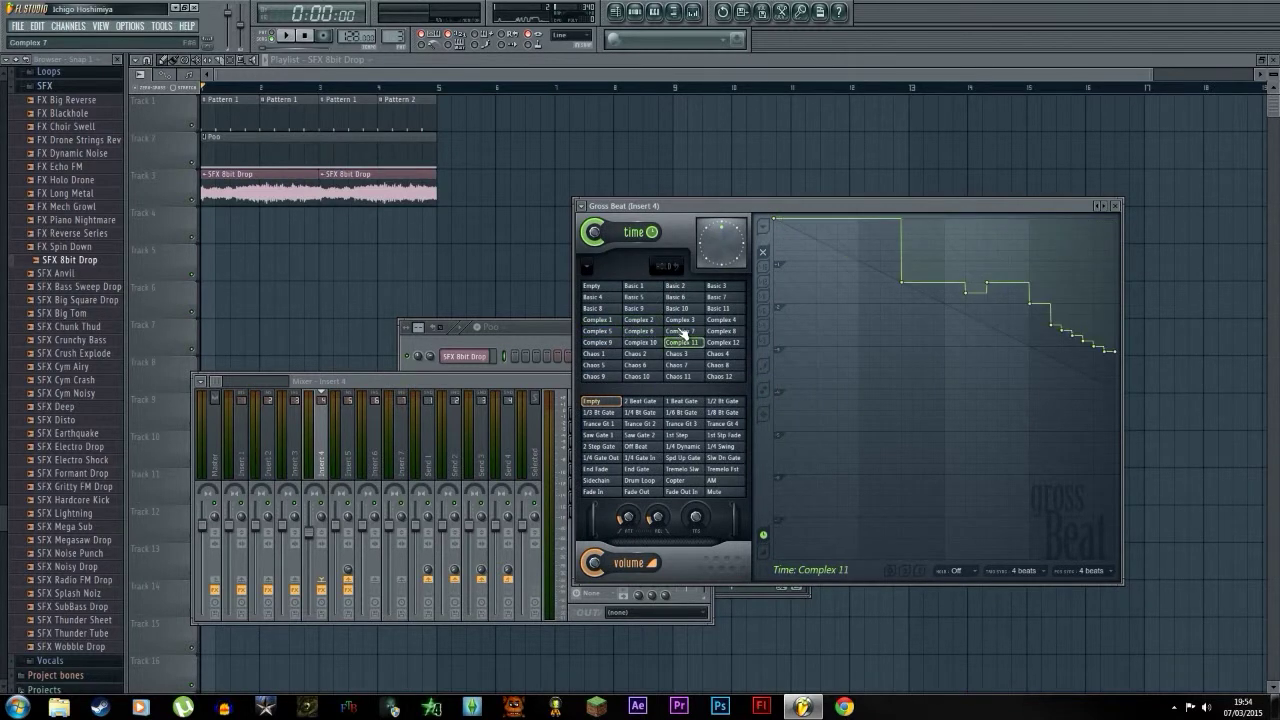
click(680, 320)
click(638, 331)
click(600, 320)
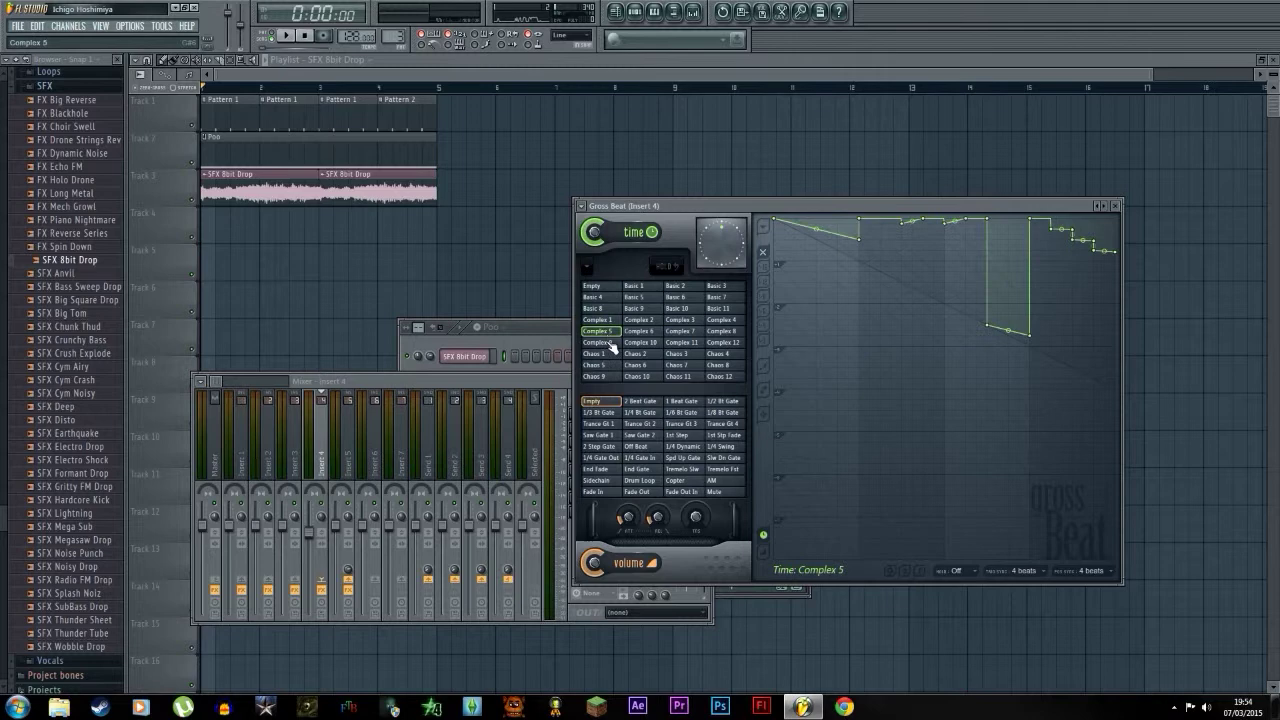
click(600, 342)
Play the arrangement to hear the Complex 9 time effect on Insert 4.
drag(923, 199, 724, 174)
key(space)
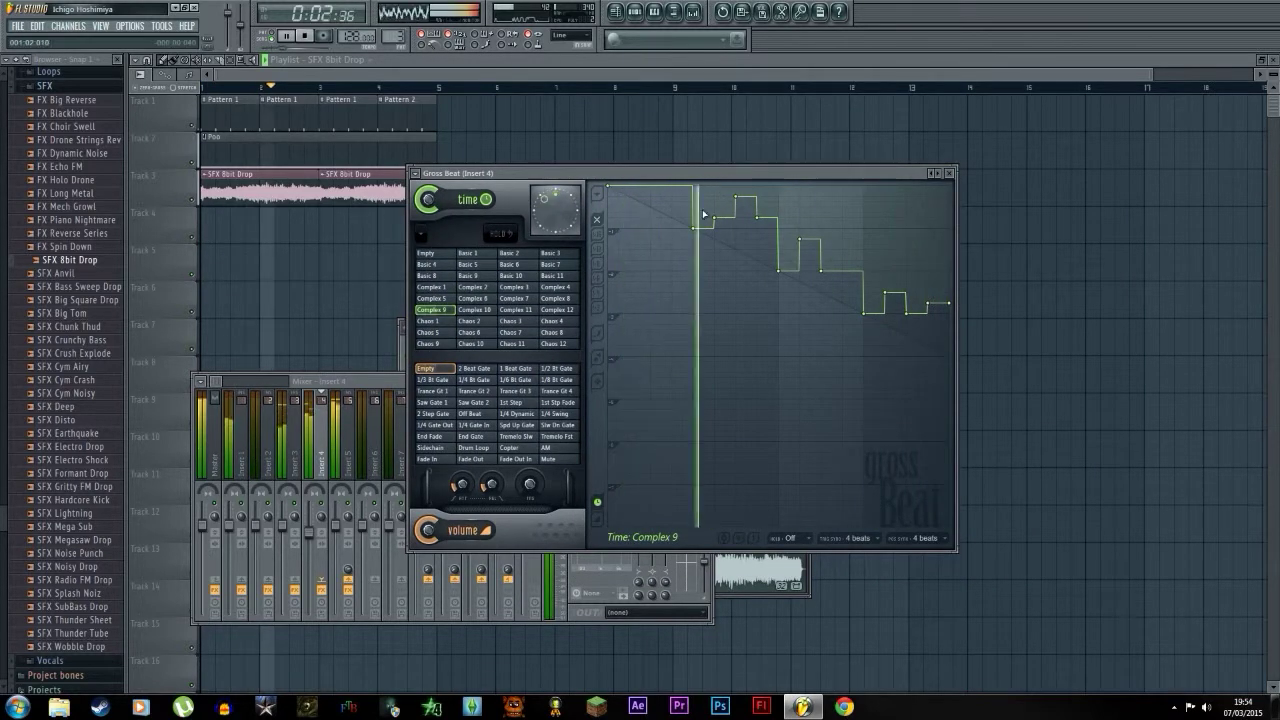
key(space)
key(space)
key(space)
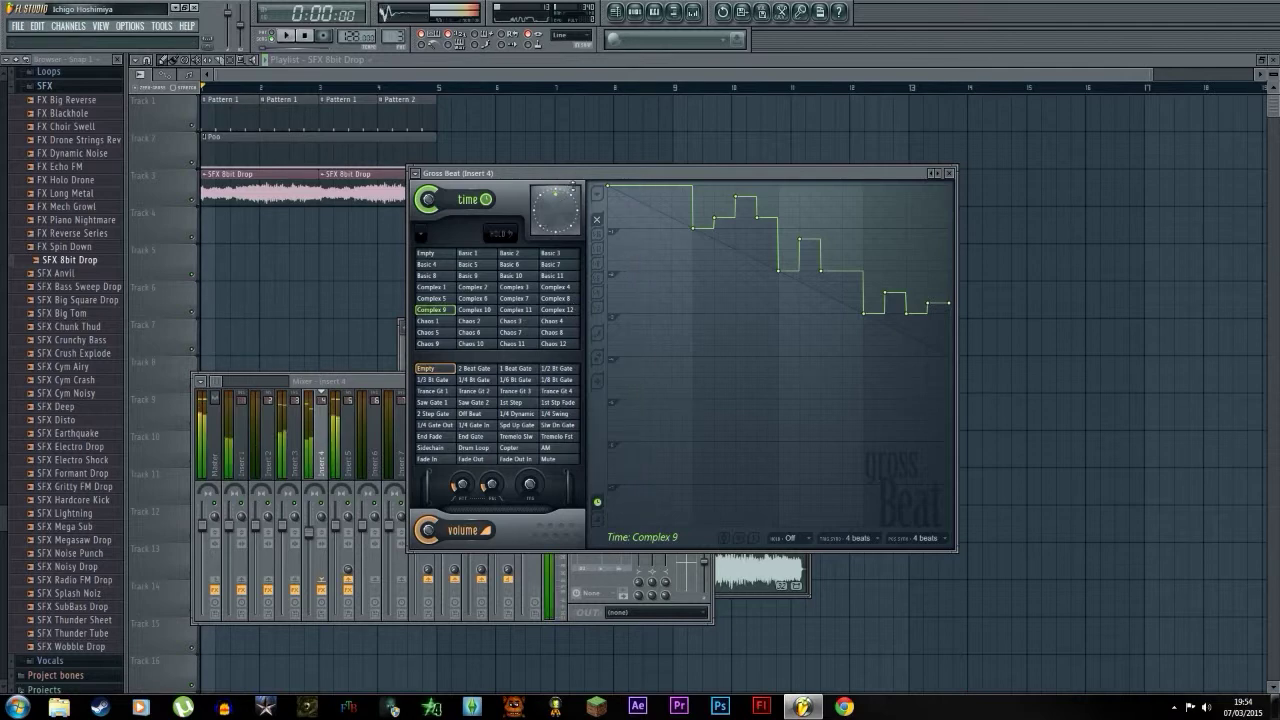
Remove Gross Beat from the first effect slot of Insert 4.
drag(593, 174, 885, 237)
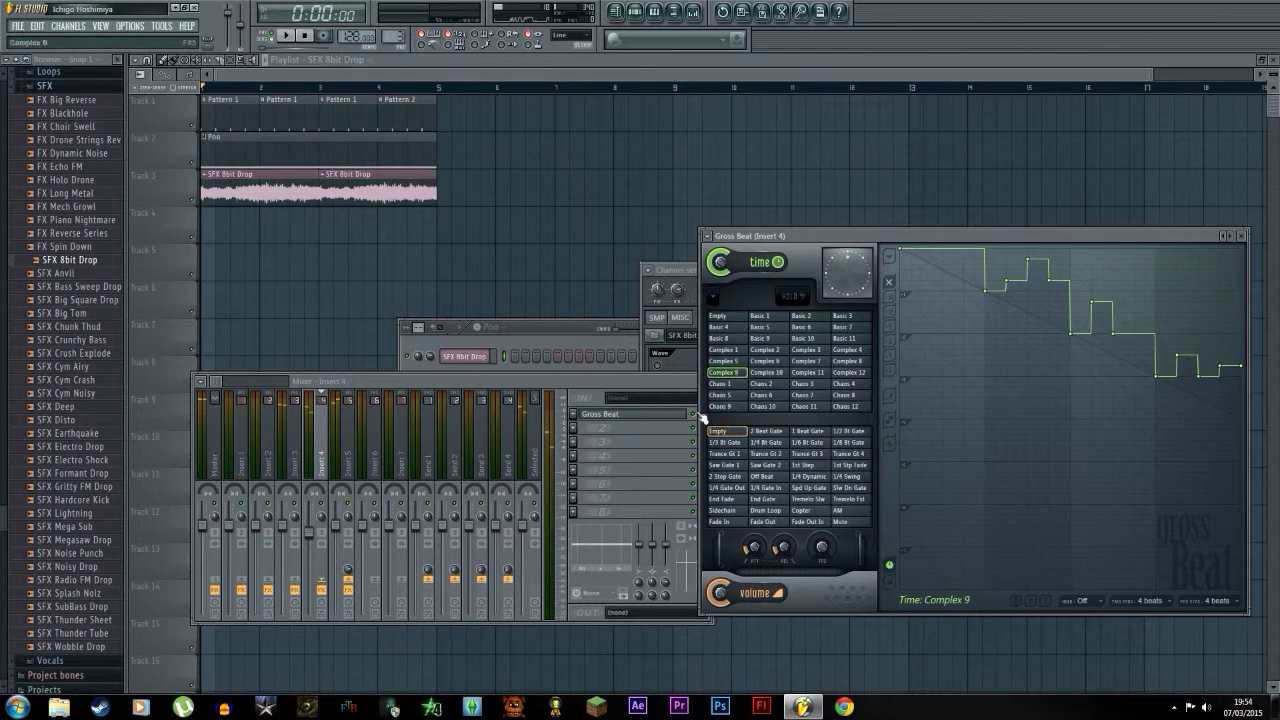
click(337, 468)
click(575, 416)
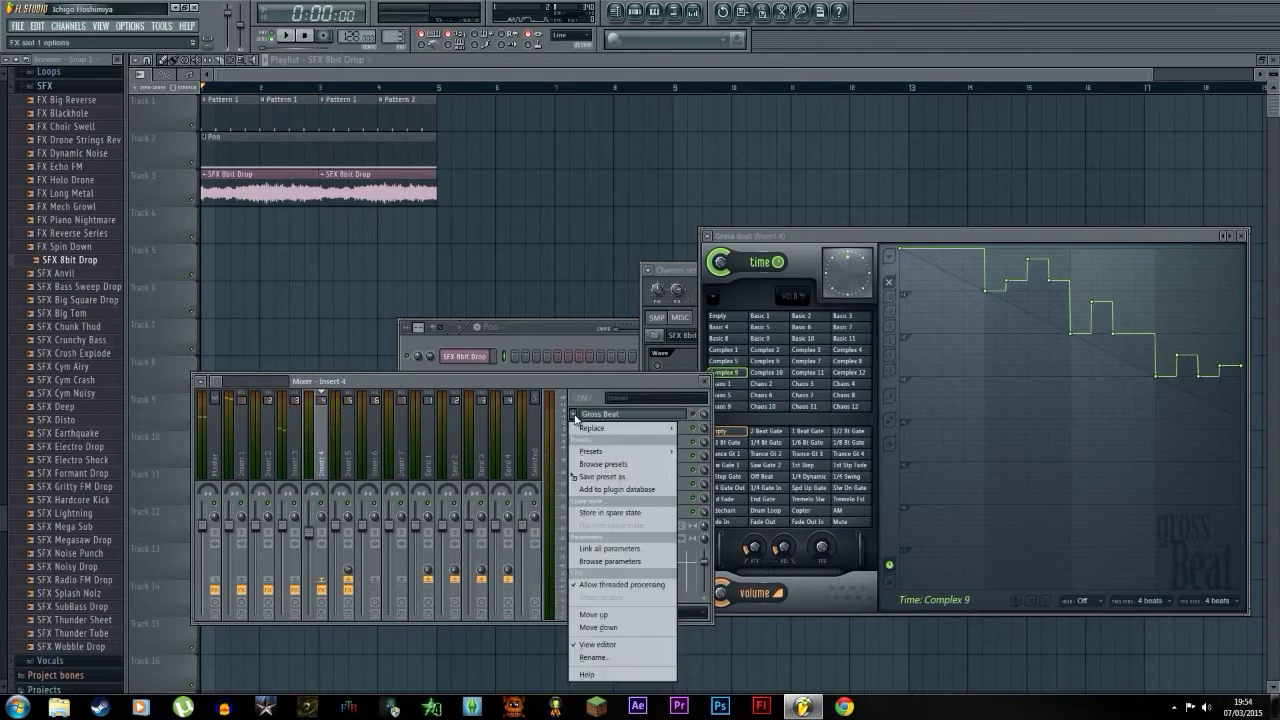
mouse_move(606, 430)
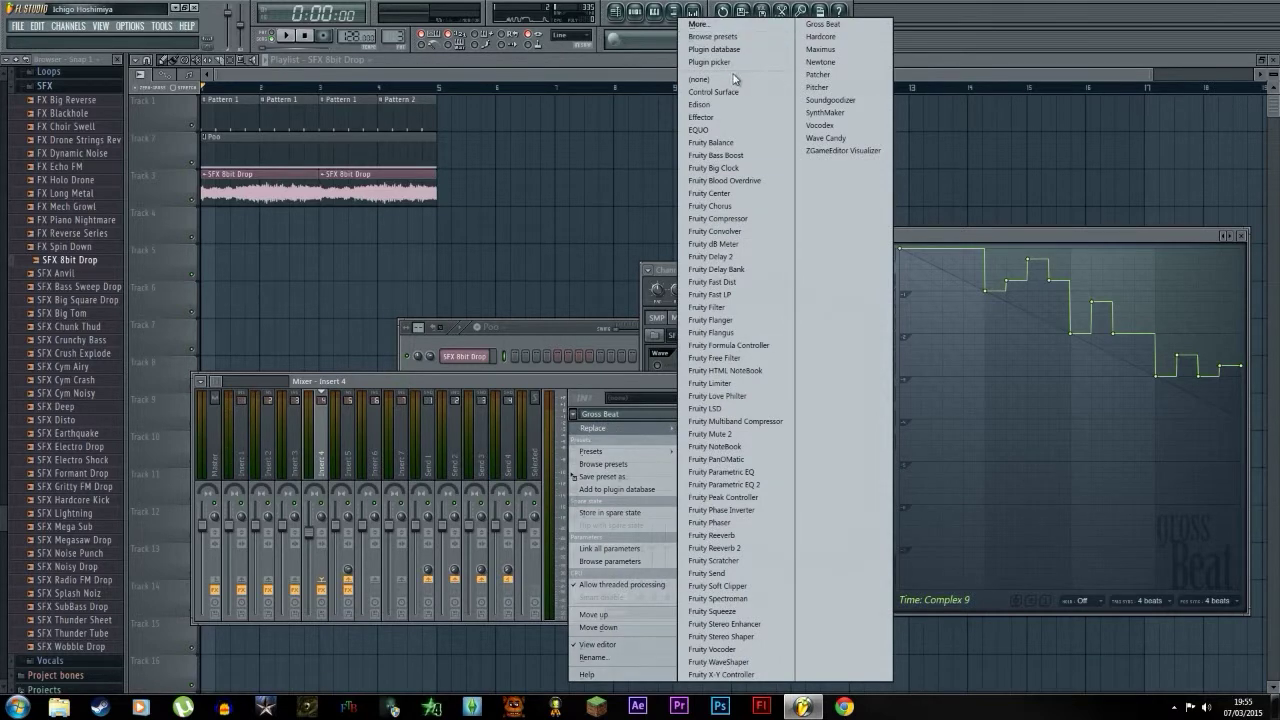
click(699, 79)
Load Gross Beat after Vocodex on mixer Insert 5 and select the Complex 9 time preset.
click(361, 428)
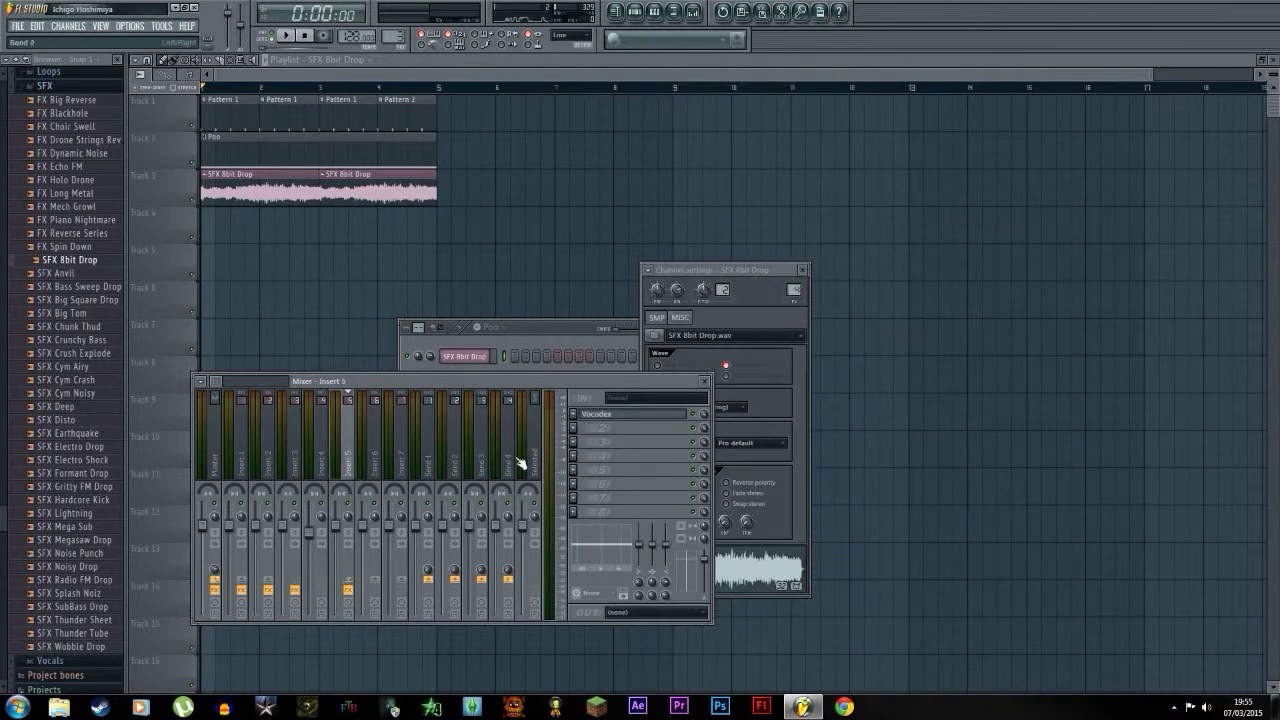
click(575, 424)
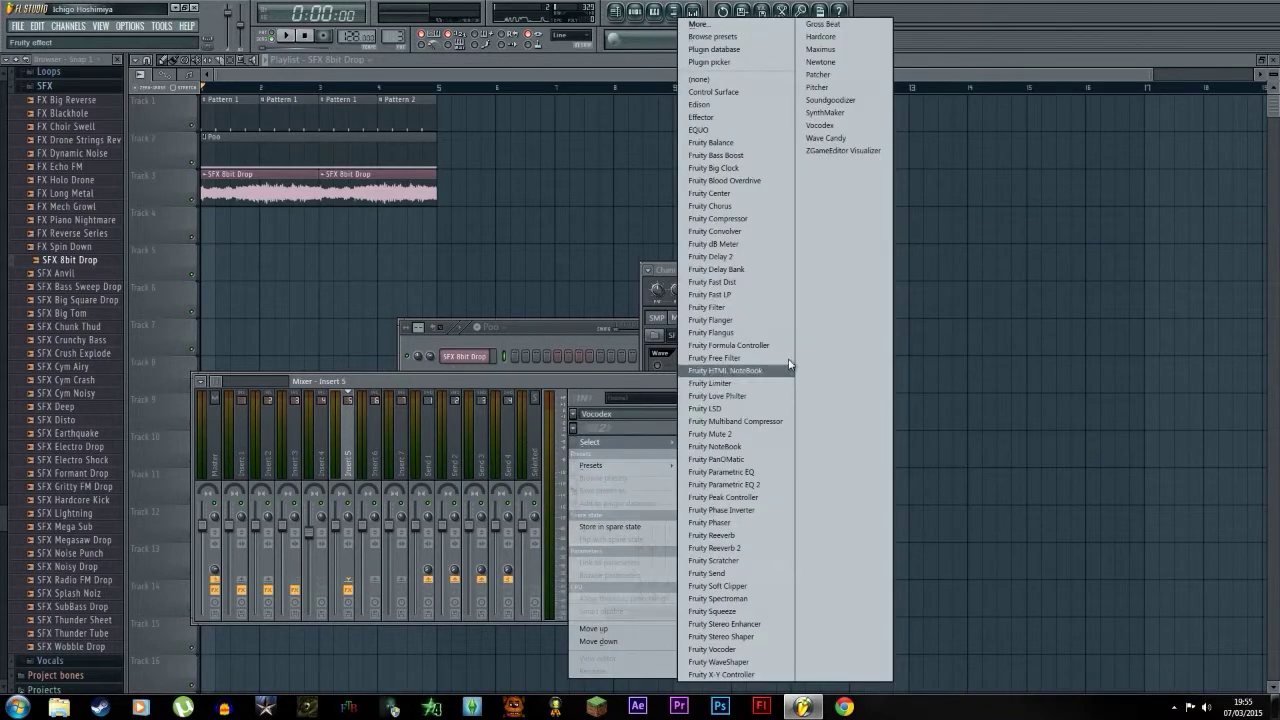
click(845, 28)
click(206, 318)
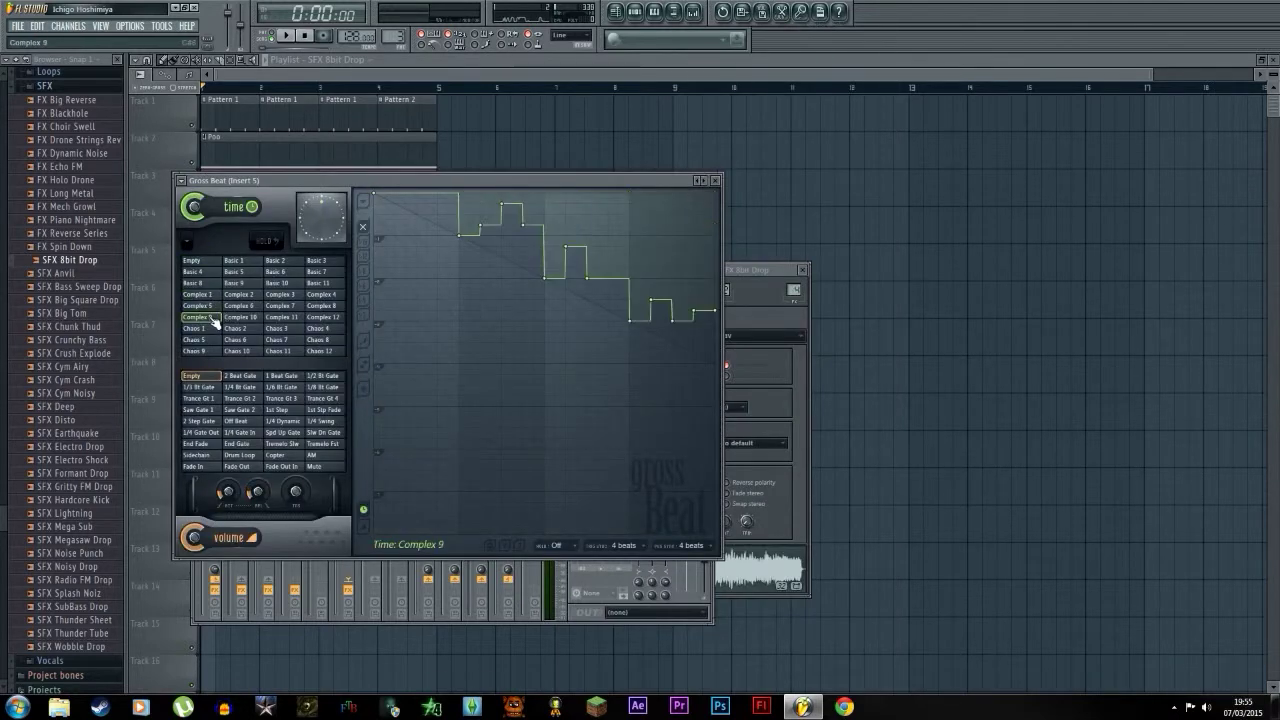
Audition Gross Beat's Complex, Chaos and Basic time presets on Insert 5 during playback and settle on Complex 2.
drag(421, 180, 884, 188)
key(space)
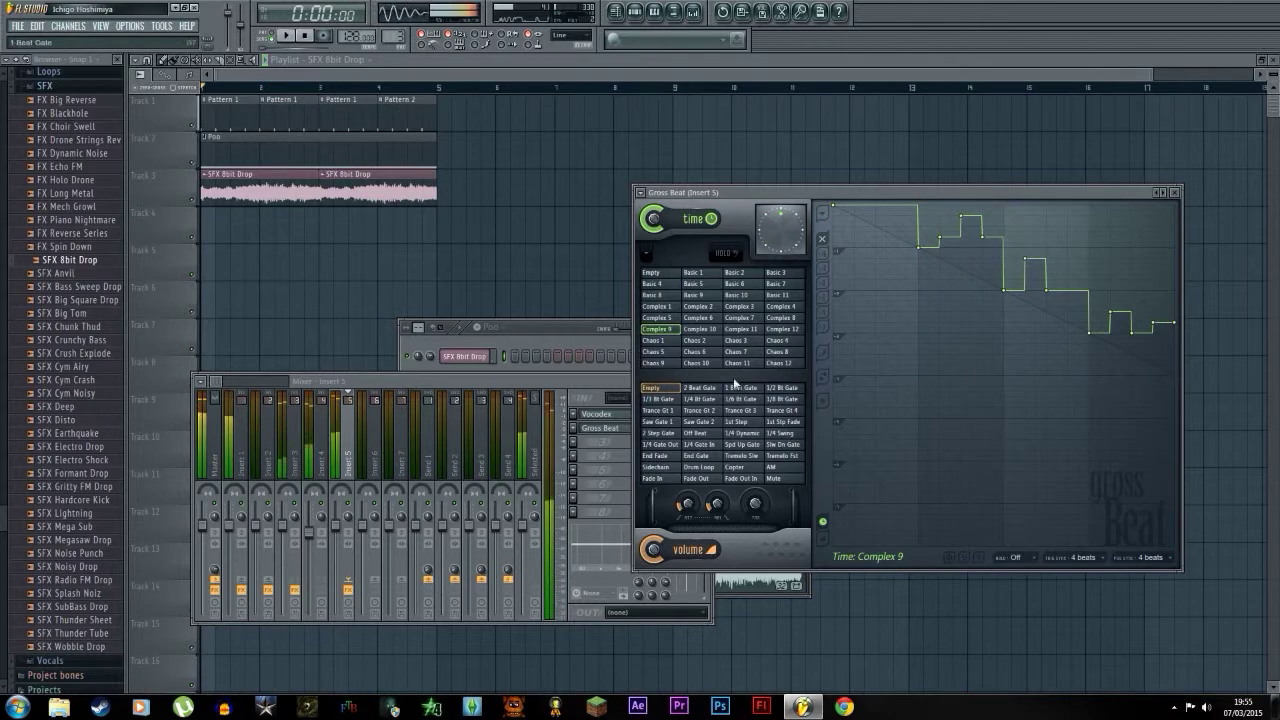
key(space)
click(702, 342)
click(738, 341)
key(space)
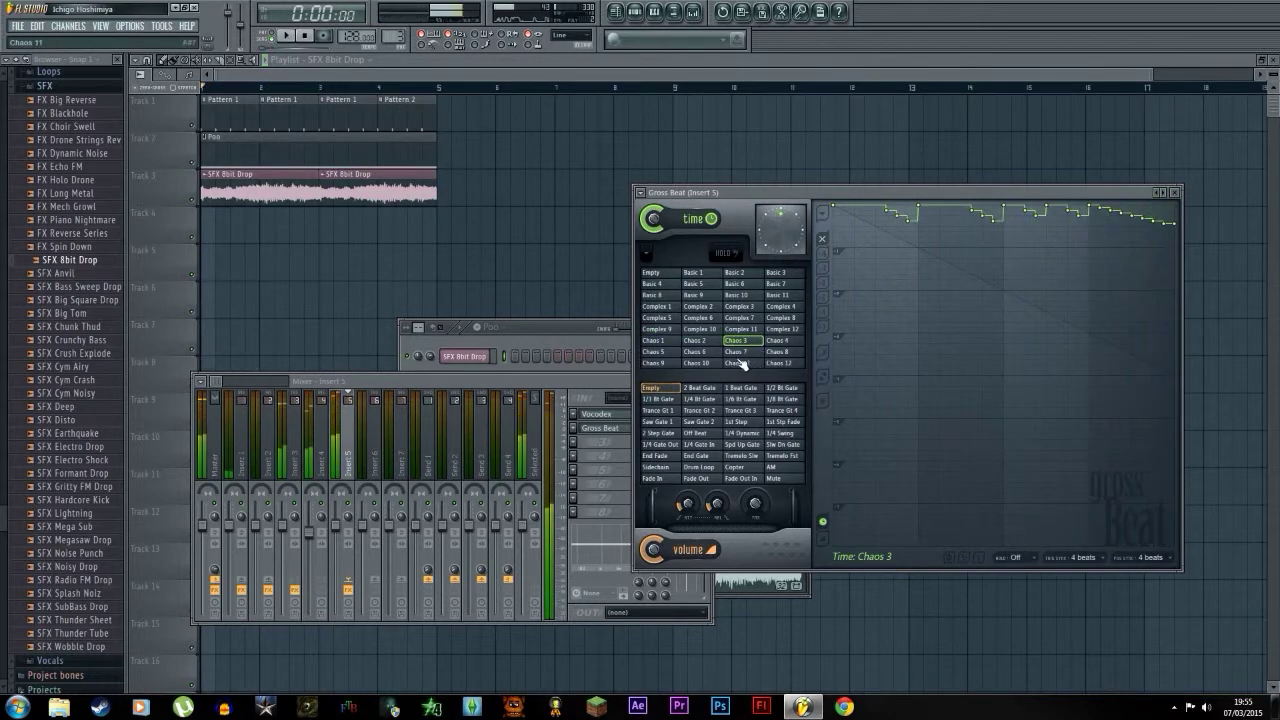
click(741, 363)
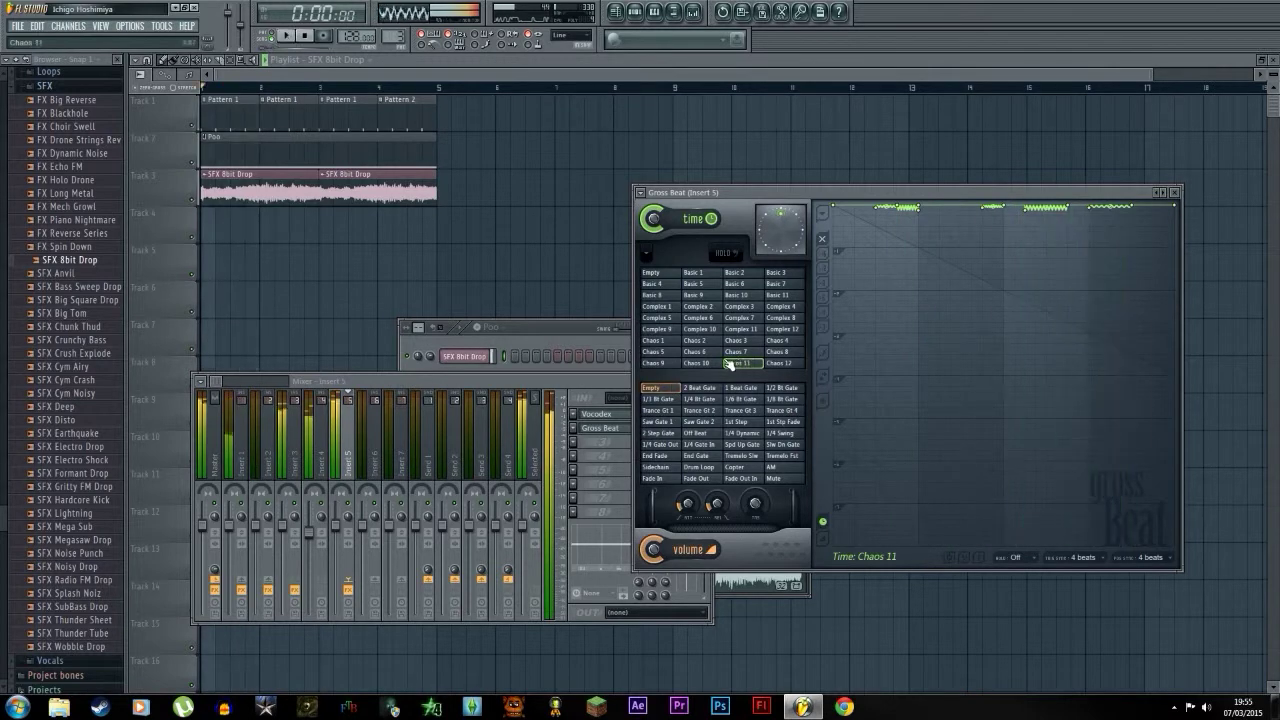
click(656, 353)
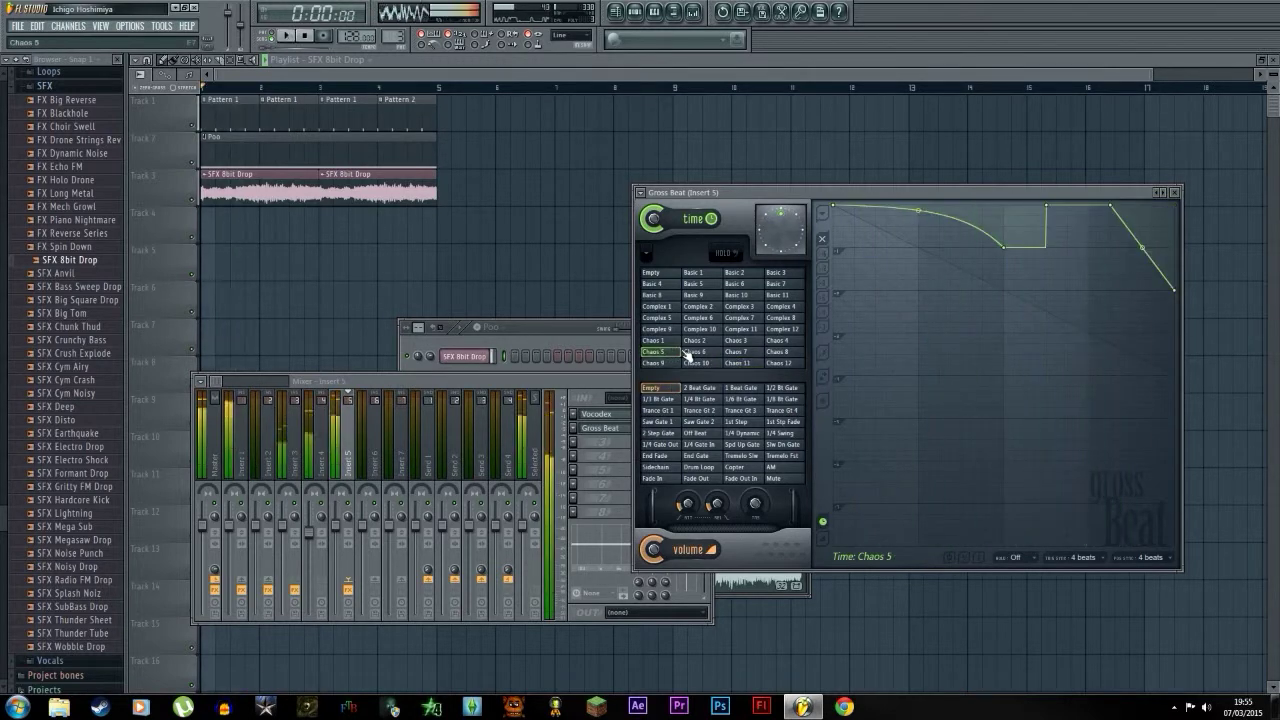
click(669, 319)
click(651, 295)
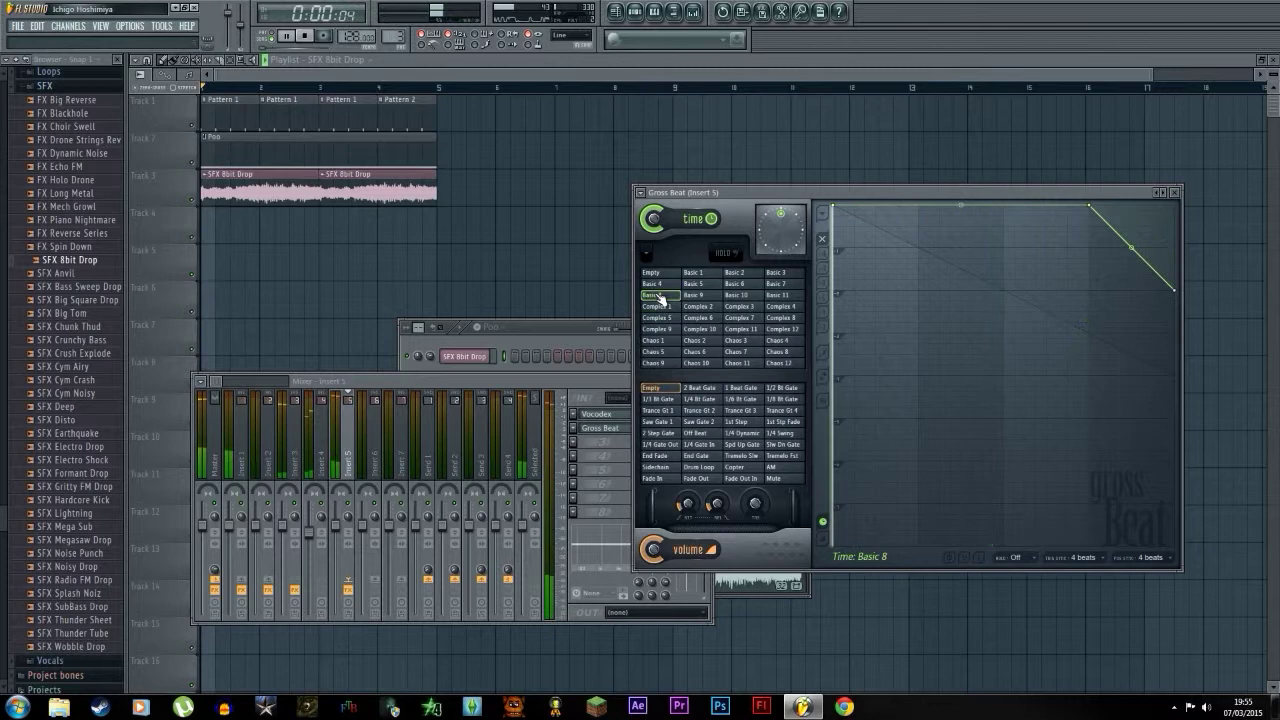
click(703, 306)
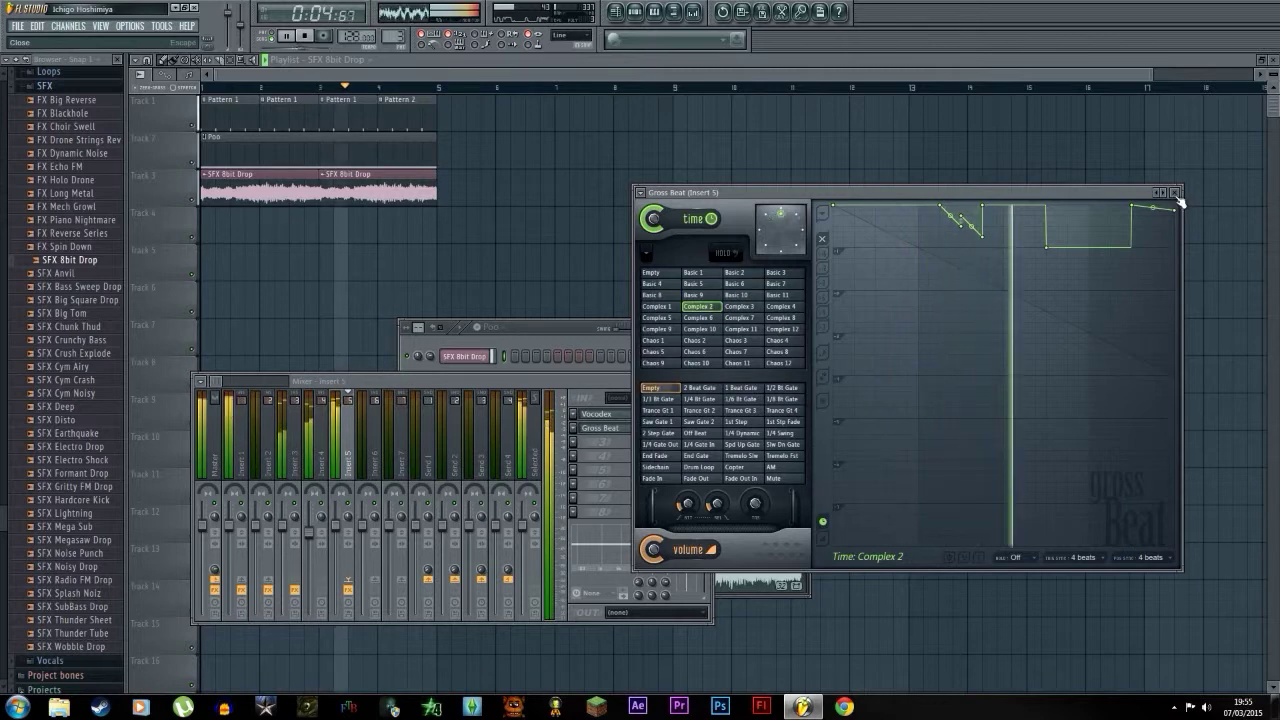
key(space)
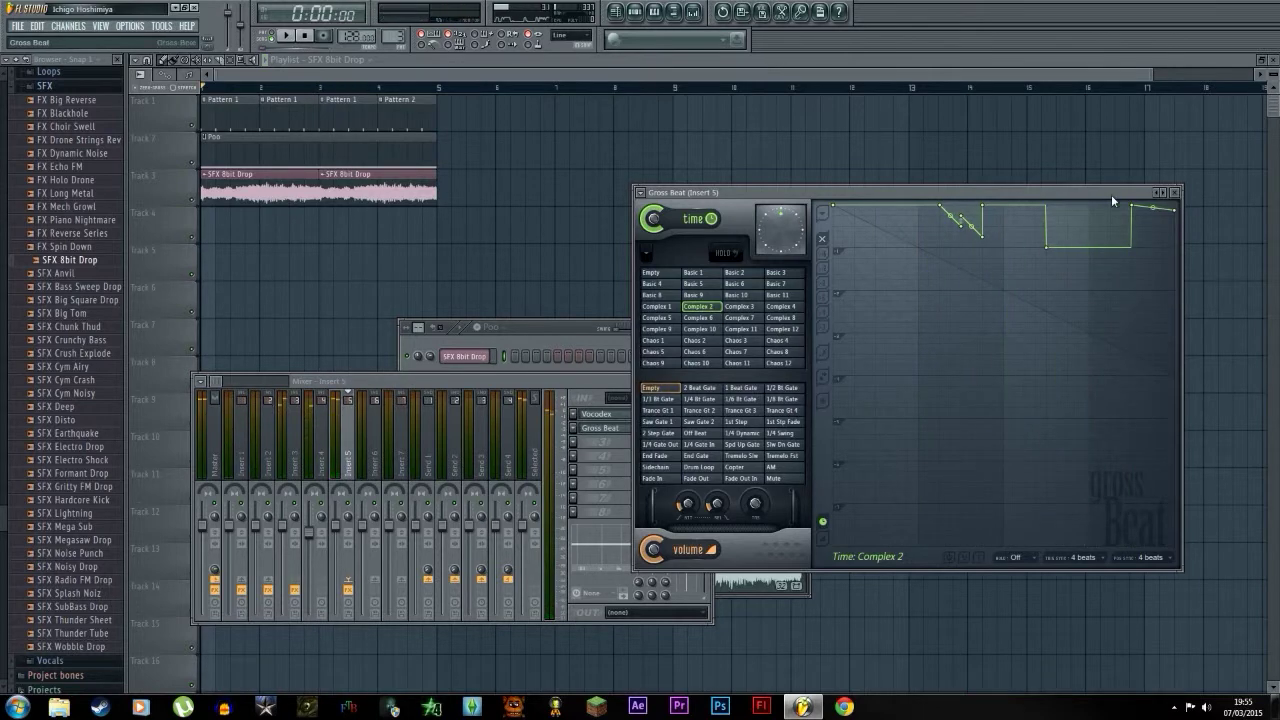
Load a second Gross Beat into the effect slot below the first one on Insert 5.
drag(1111, 194, 1224, 416)
click(578, 444)
mouse_move(600, 445)
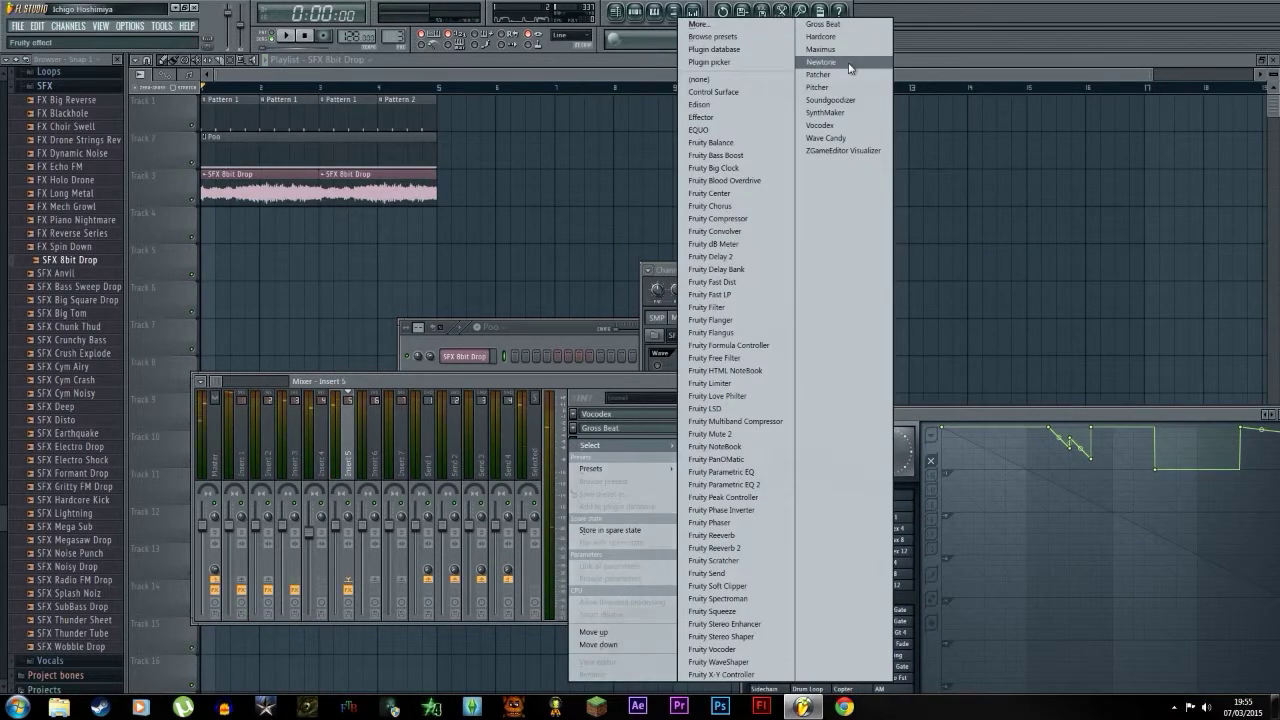
click(822, 24)
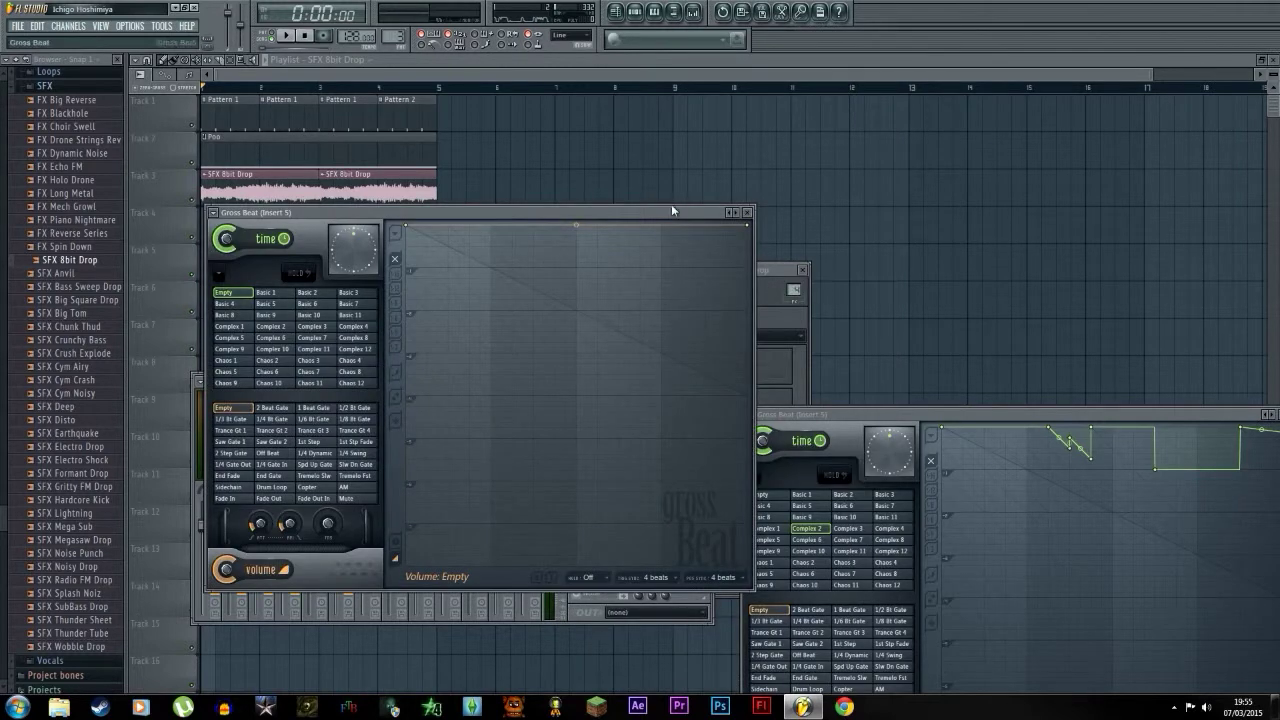
drag(671, 204, 1003, 213)
Compare the second Gross Beat's volume gate presets, select 1/4 Bt Gate and listen to it in the arrangement.
click(692, 419)
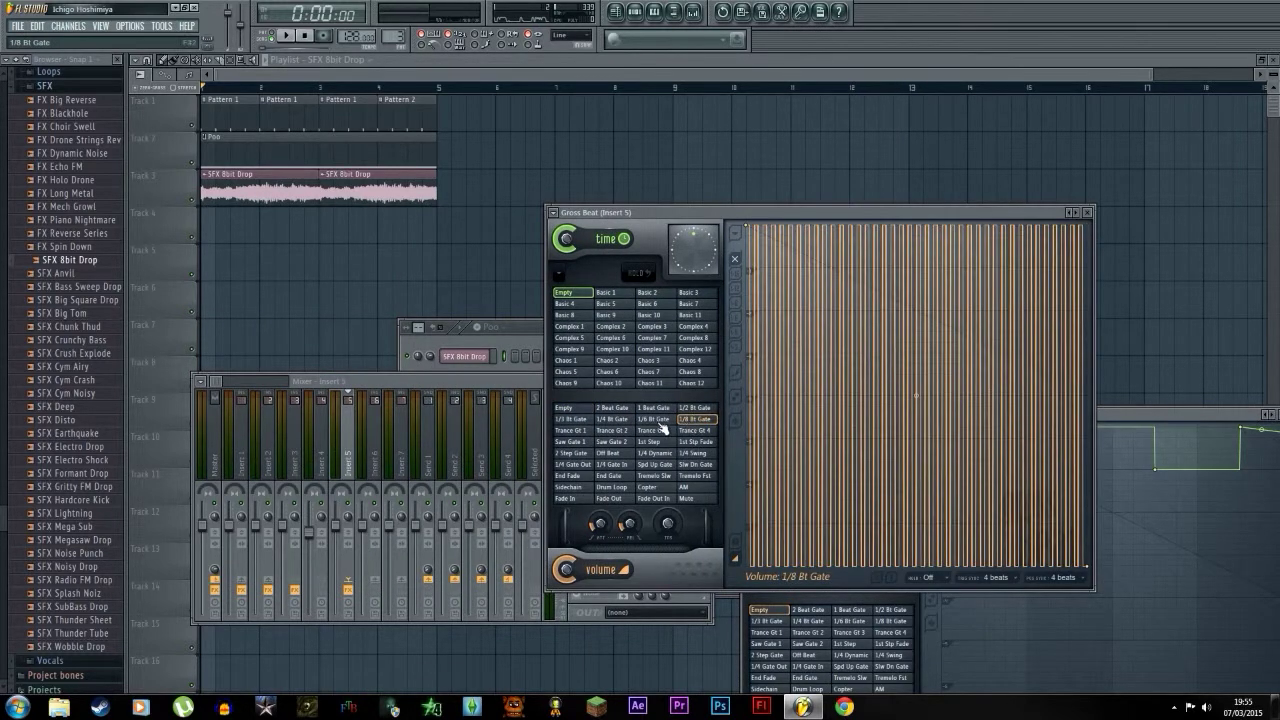
click(653, 420)
click(612, 419)
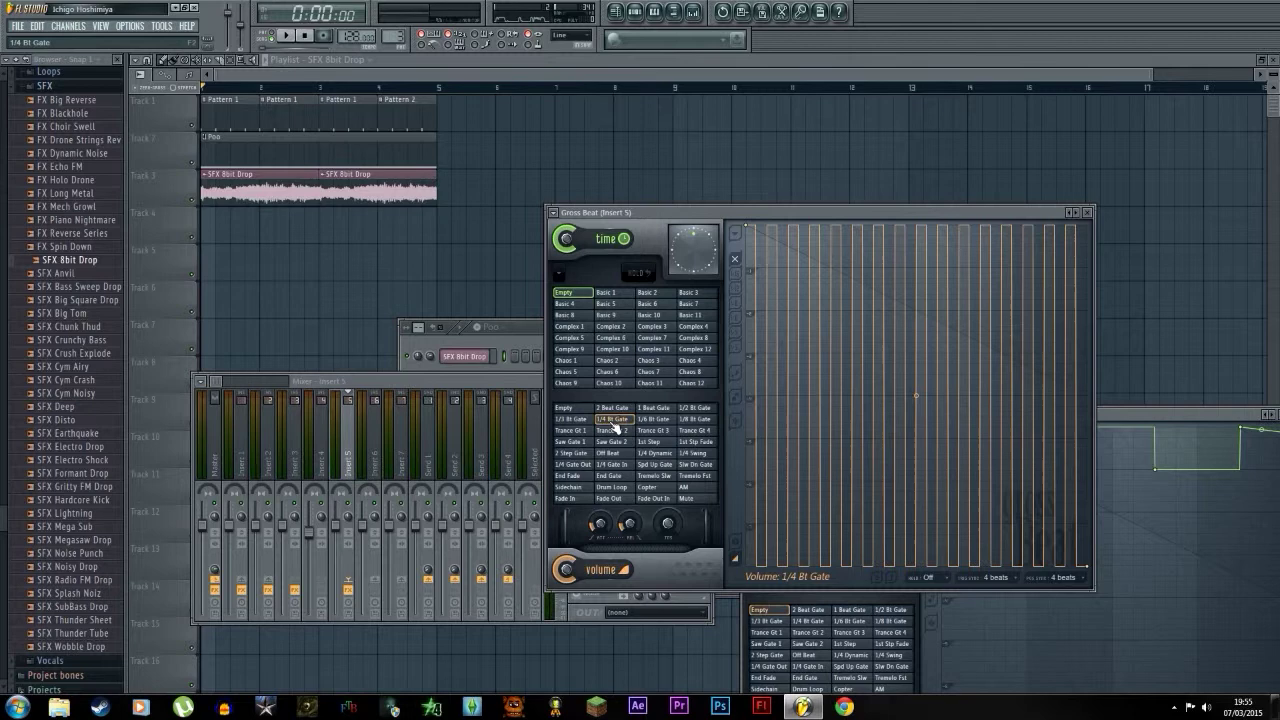
key(space)
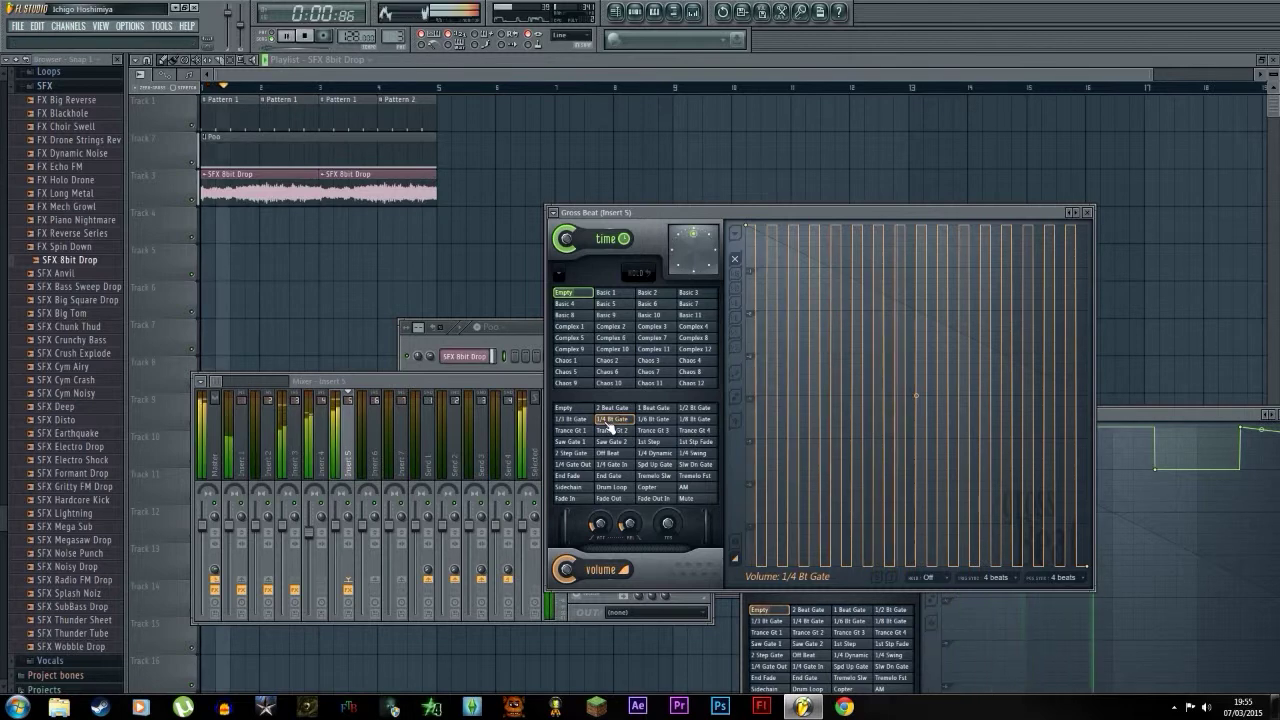
key(space)
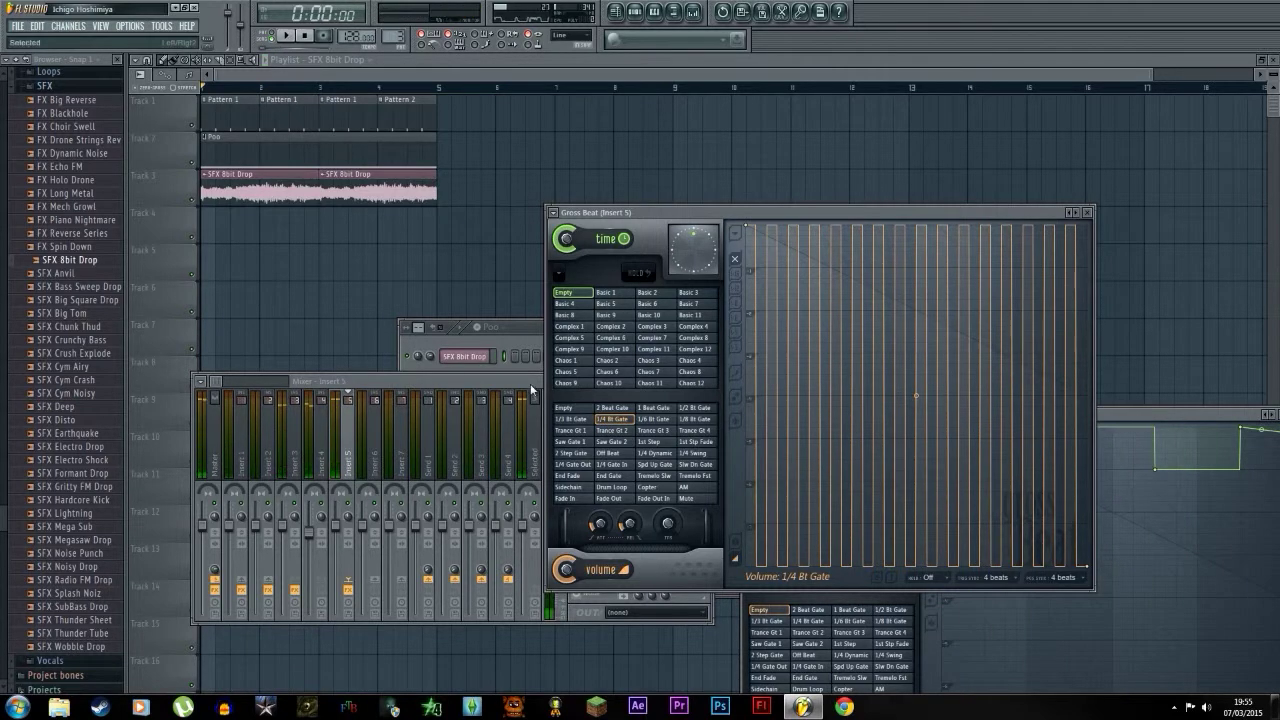
Create an automation clip for the mix level of the second Gross Beat on Insert 5.
click(530, 385)
right_click(705, 443)
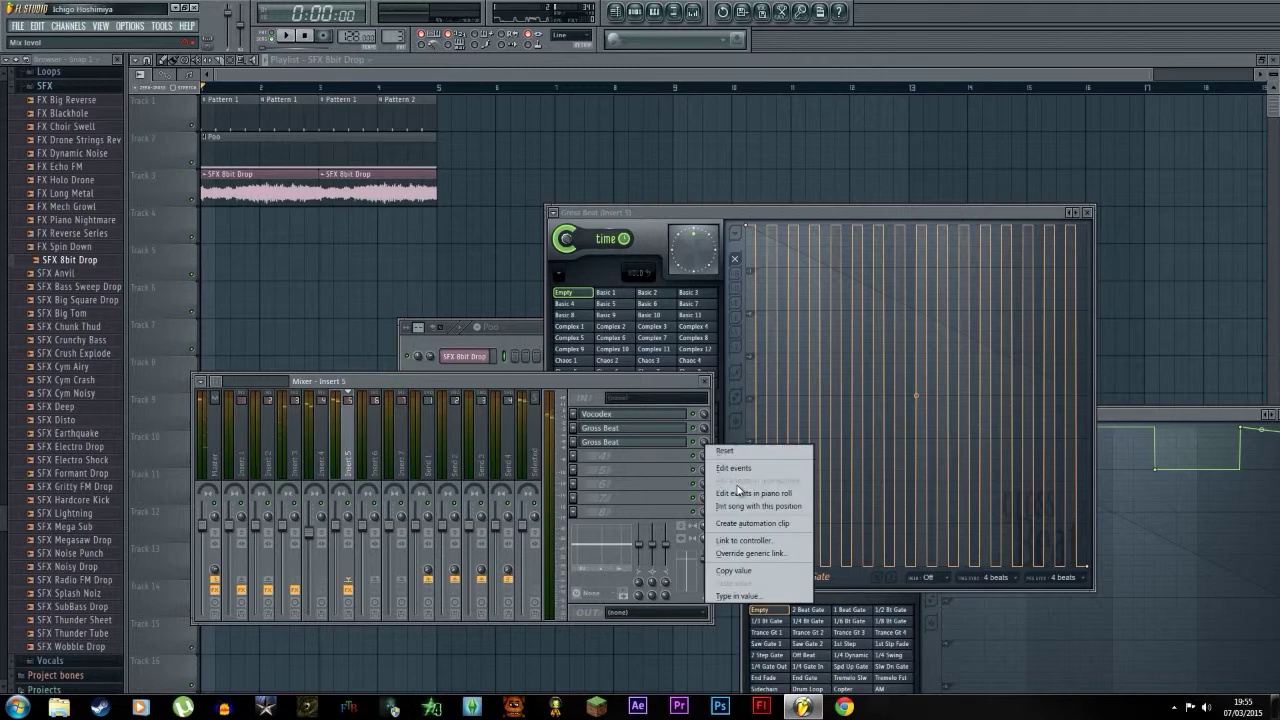
click(752, 523)
Add a drop in the mix level envelope halfway through bar 1, trim the Track 4 clip to half a bar, and listen.
click(333, 74)
scroll(266, 177, up, 4)
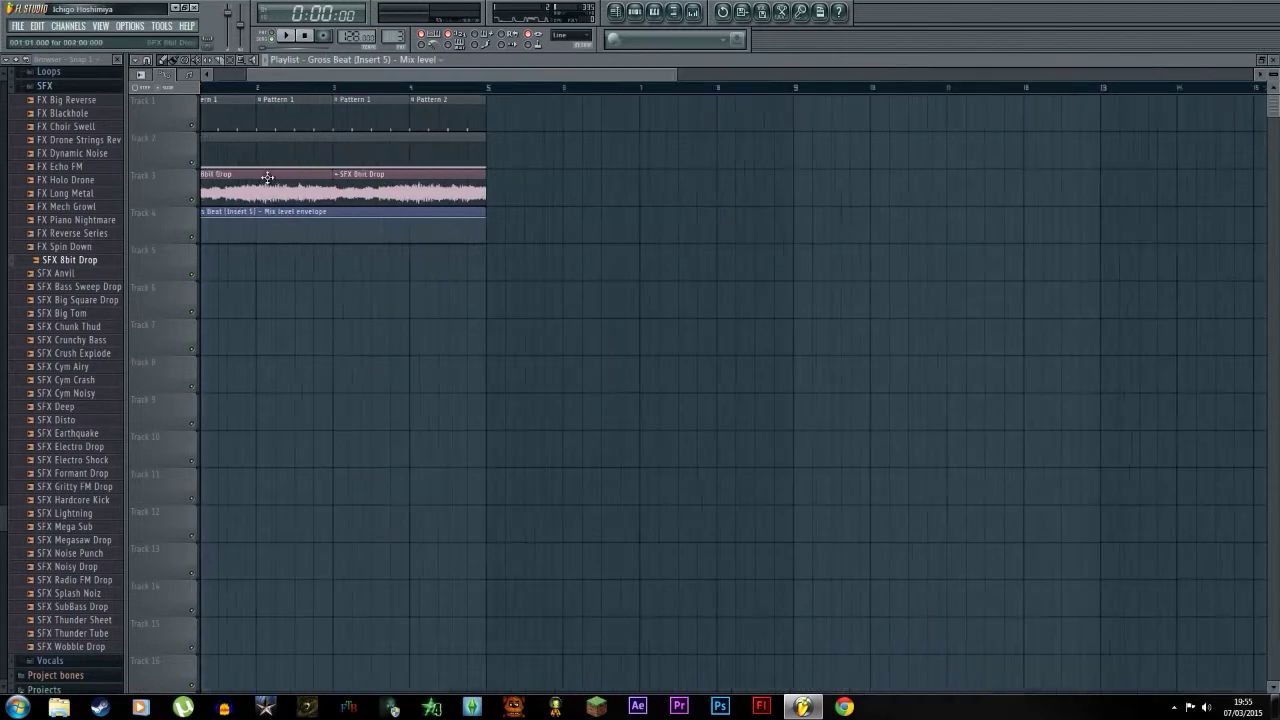
drag(292, 76, 236, 78)
scroll(250, 230, up, 2)
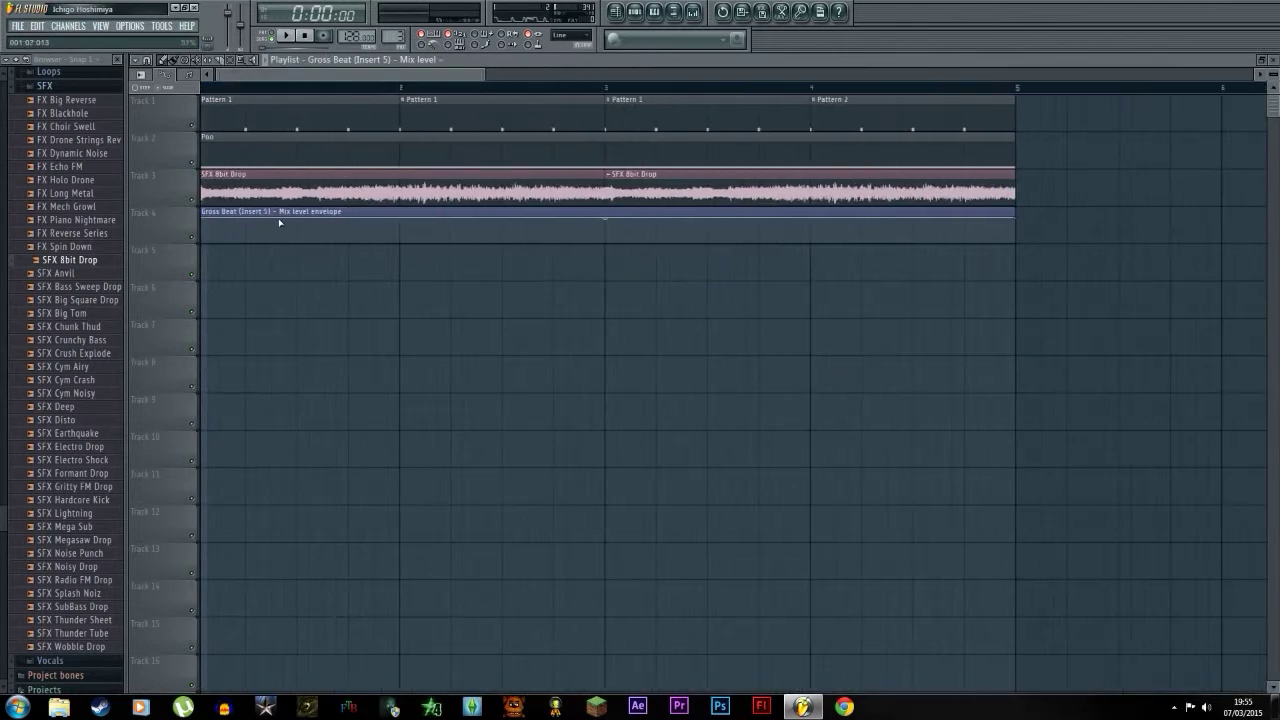
drag(299, 219, 298, 252)
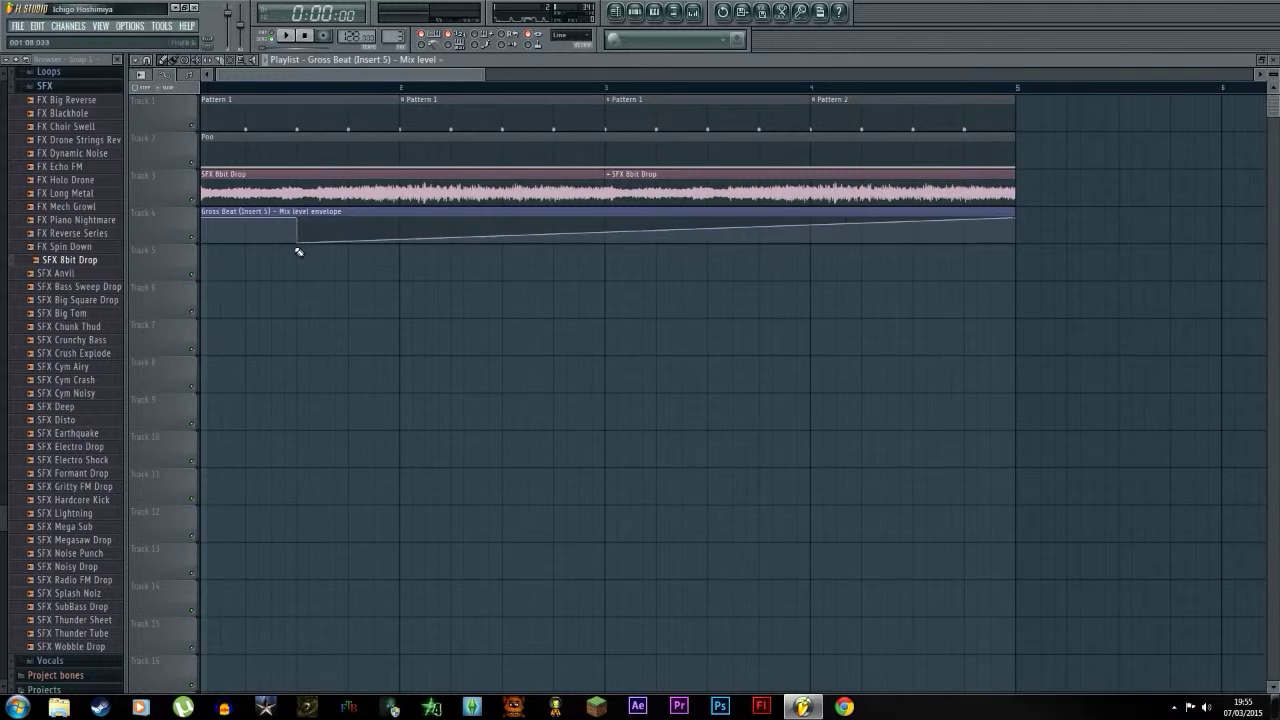
drag(1020, 222, 294, 377)
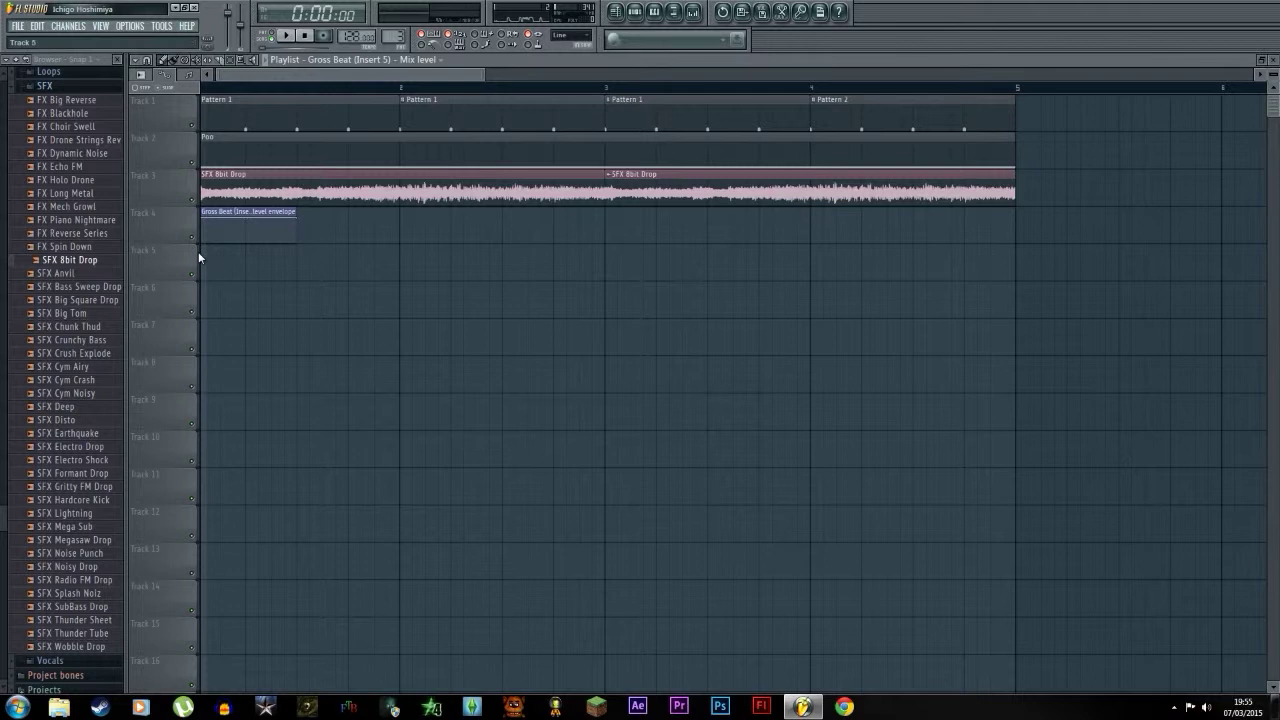
drag(207, 229, 204, 223)
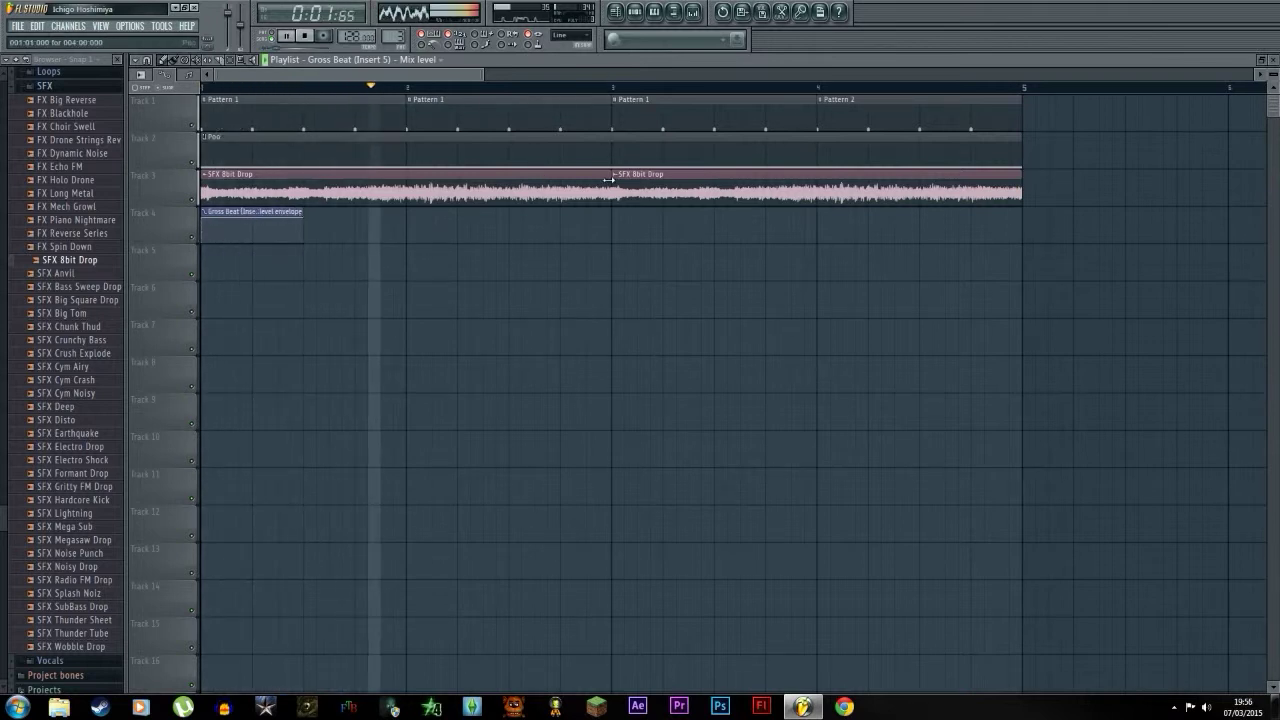
key(space)
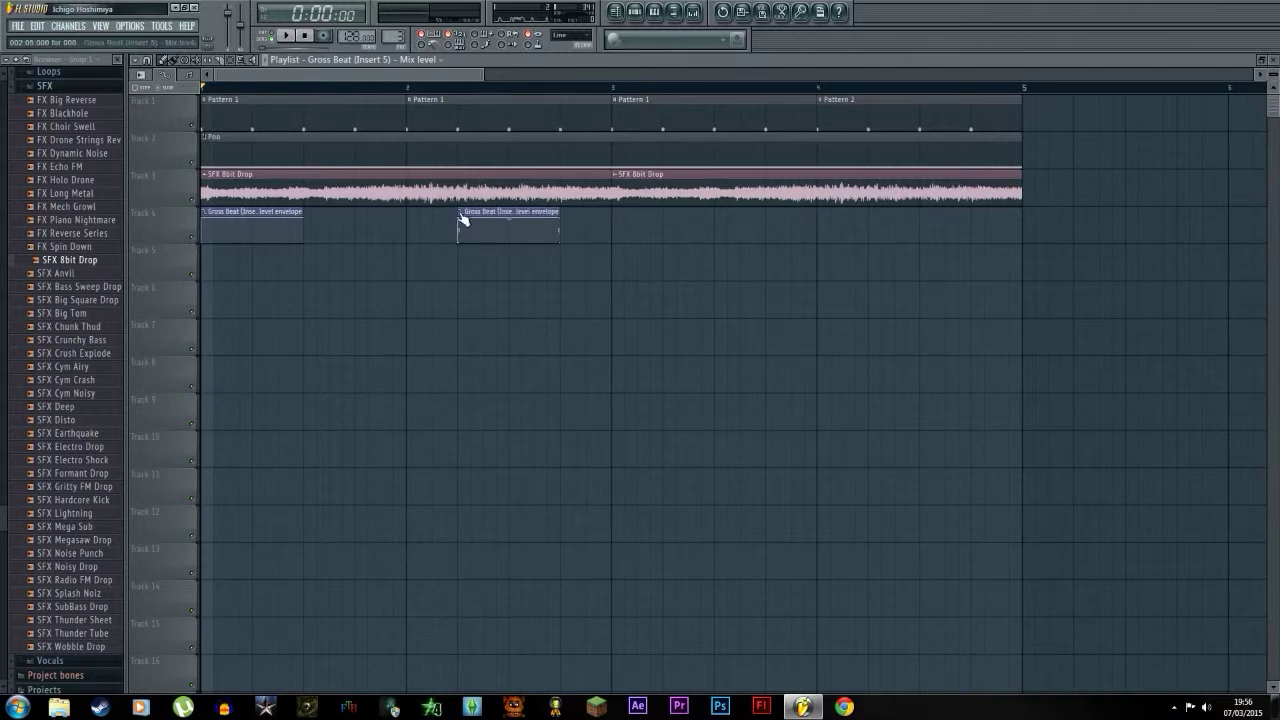
Make the mix level clip copies in bar 2 and at beat 4 of bar 3 unique, resize them, and play the arrangement.
click(462, 214)
click(490, 287)
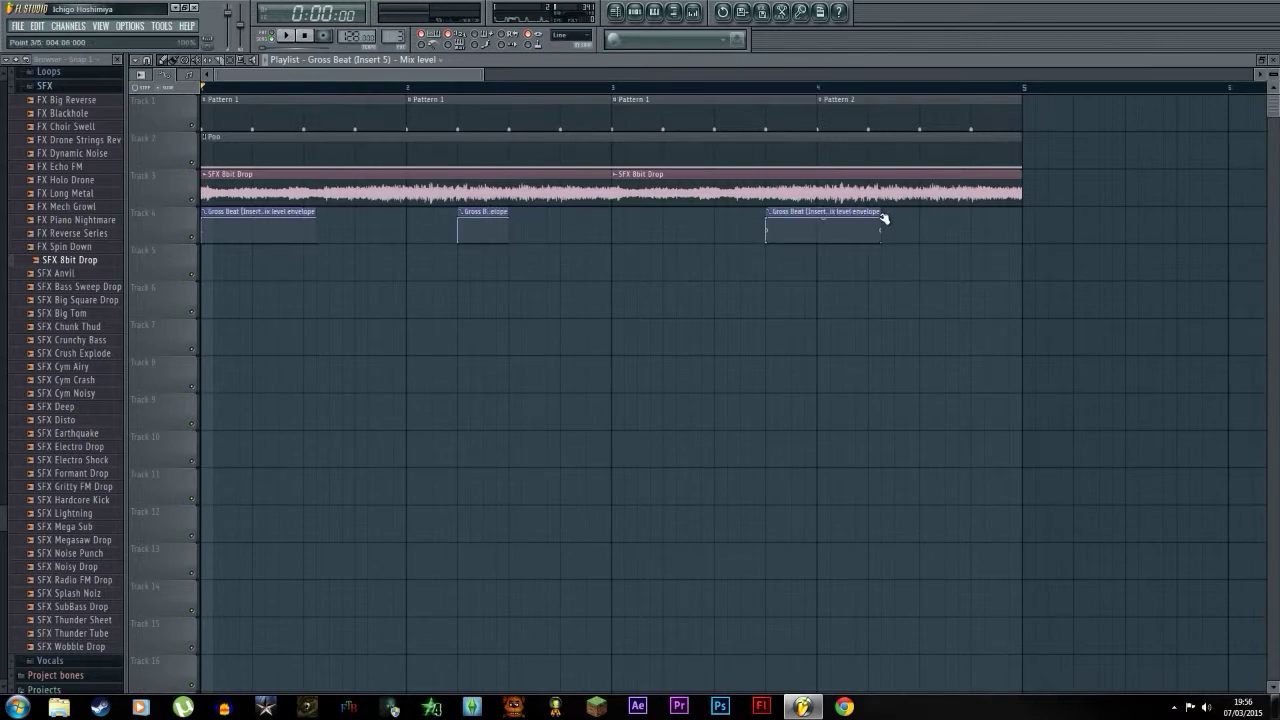
click(771, 214)
click(805, 285)
key(space)
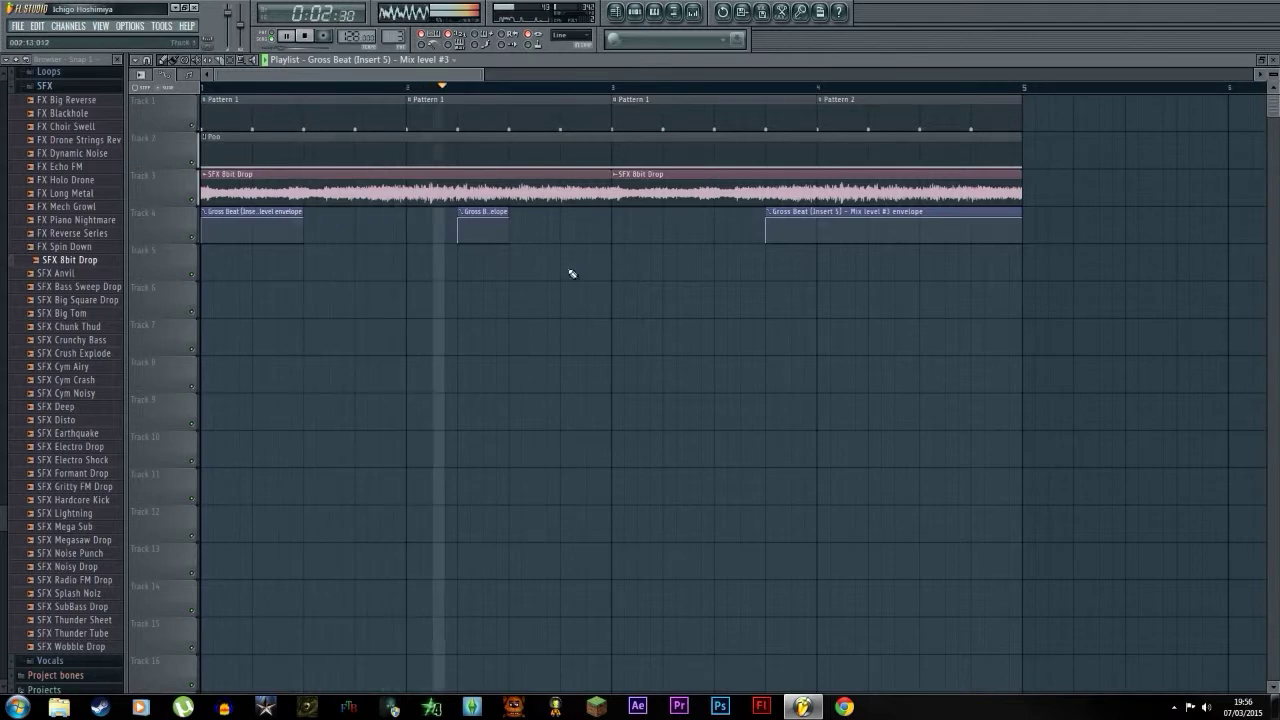
key(space)
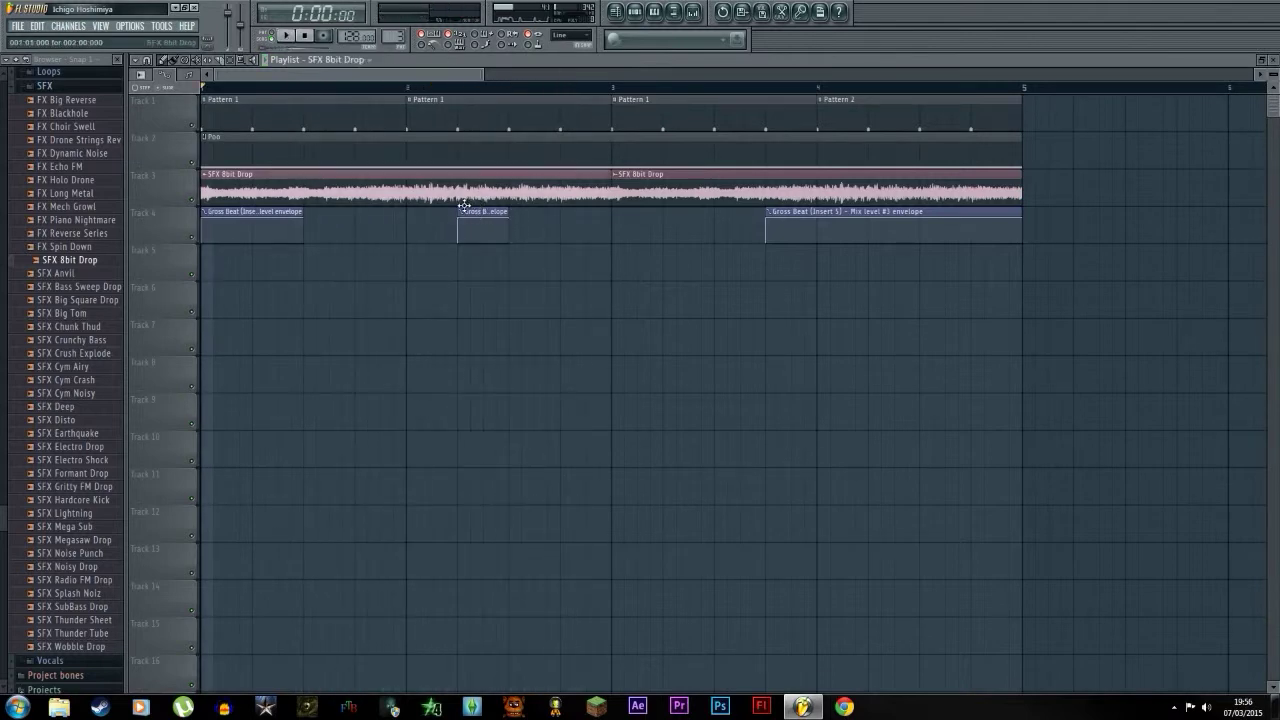
Move the Mix level #2 clip to the start of bar 2, shorten it to half a beat, and repeat it across the bar.
drag(479, 206, 455, 213)
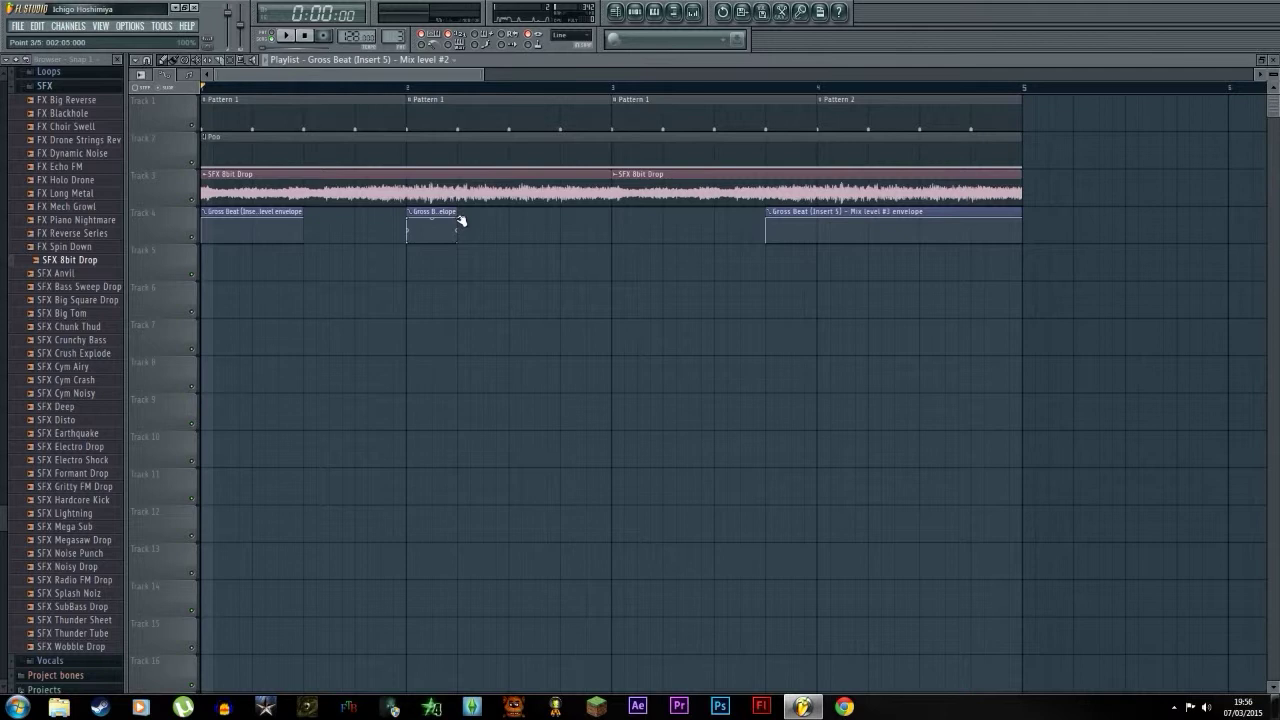
key(space)
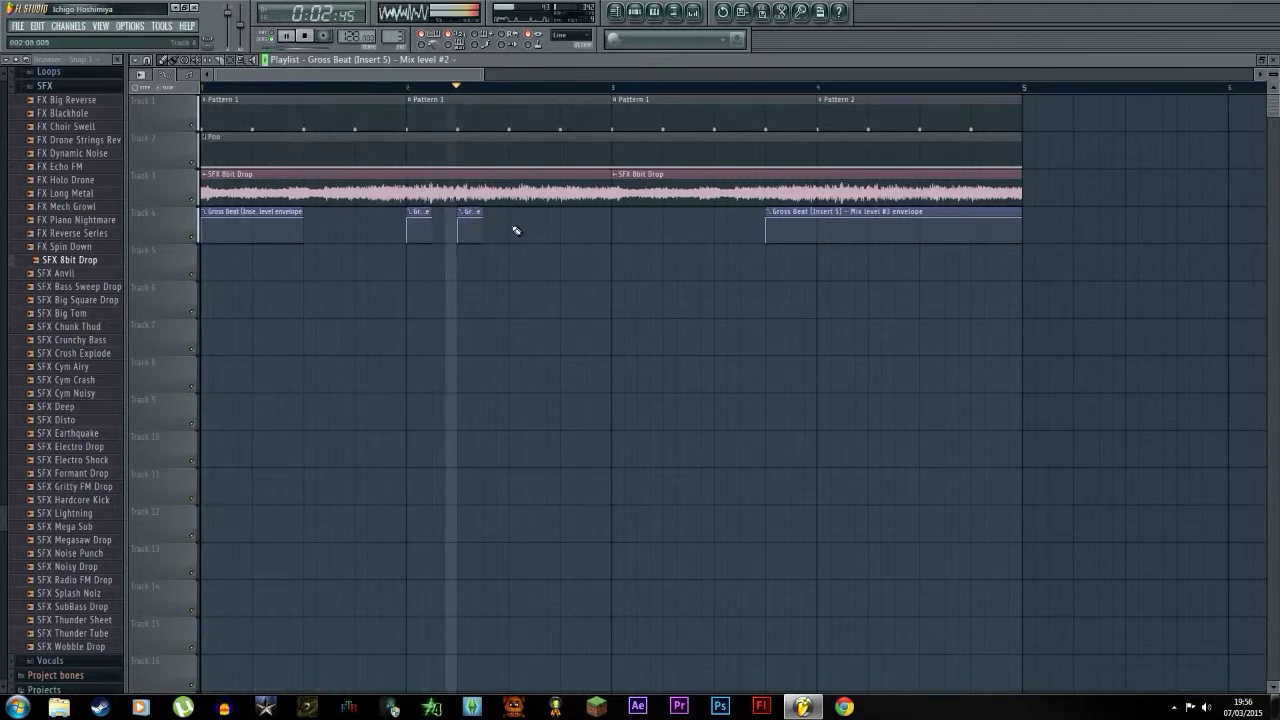
key(space)
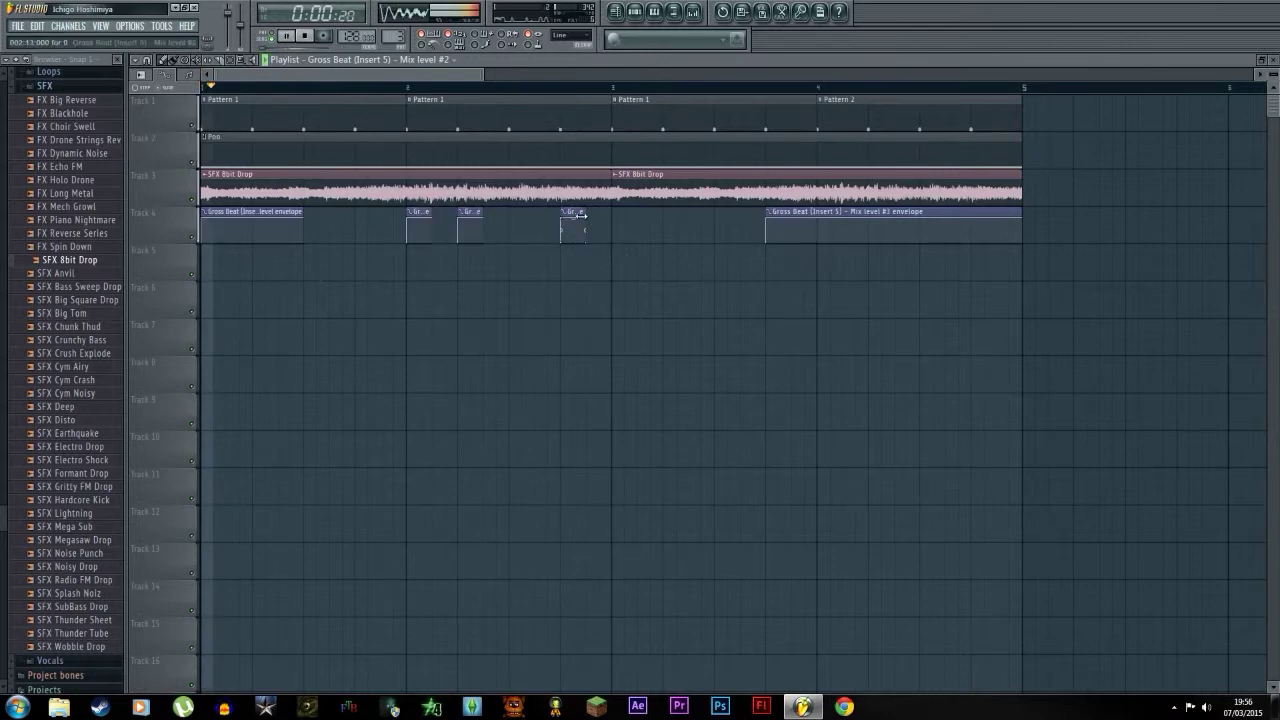
click(591, 221)
key(space)
key(space)
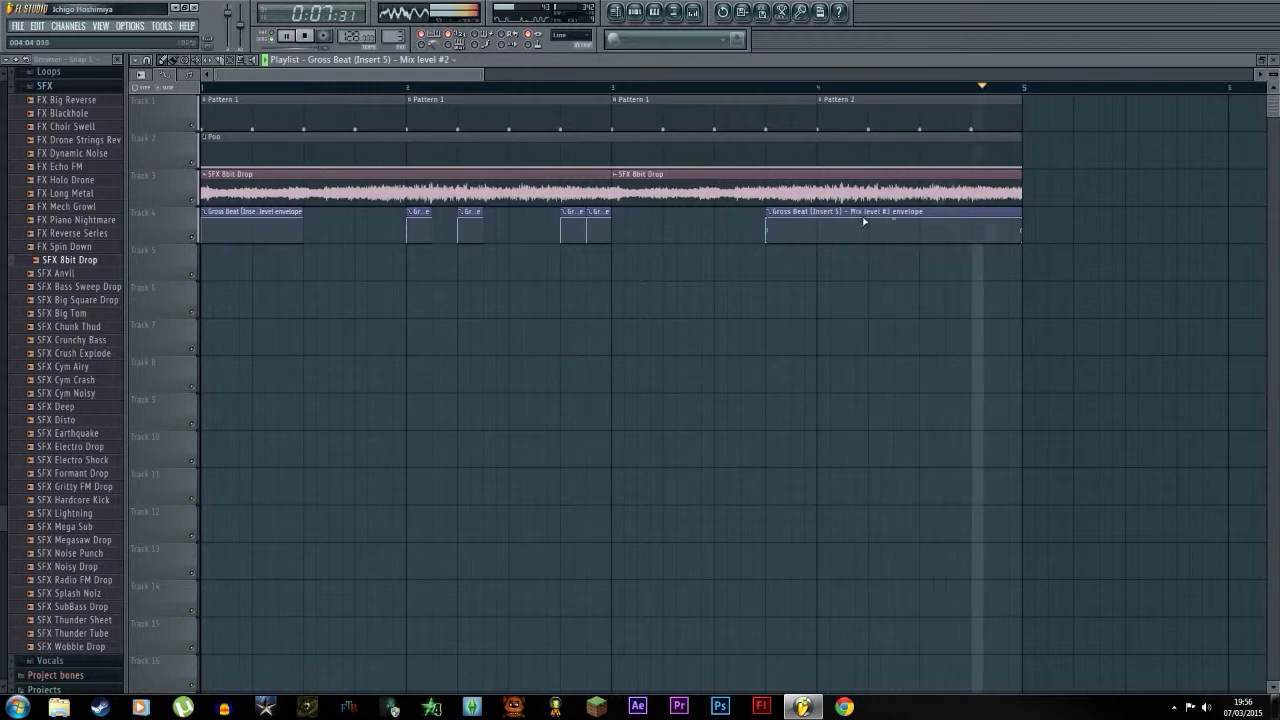
Shift the Mix level #3 clip to start at bar 4 and move bar 2's last short clip half a beat later.
key(space)
drag(864, 221, 938, 206)
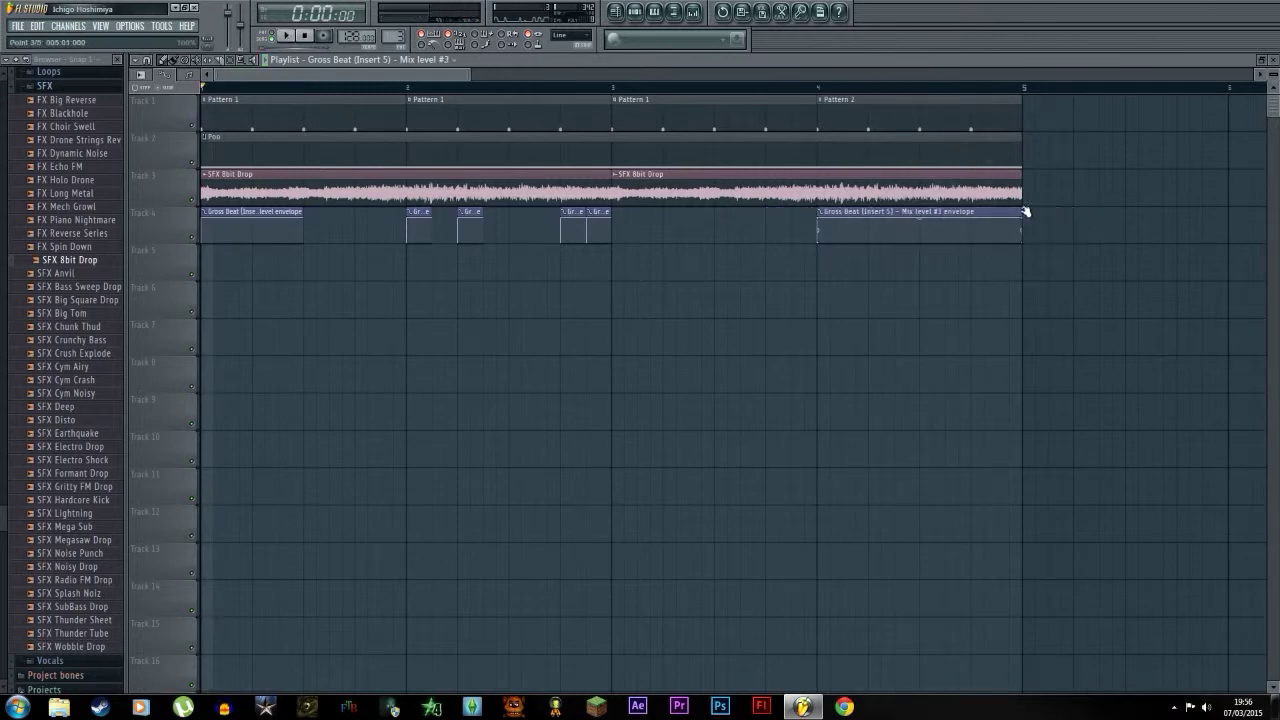
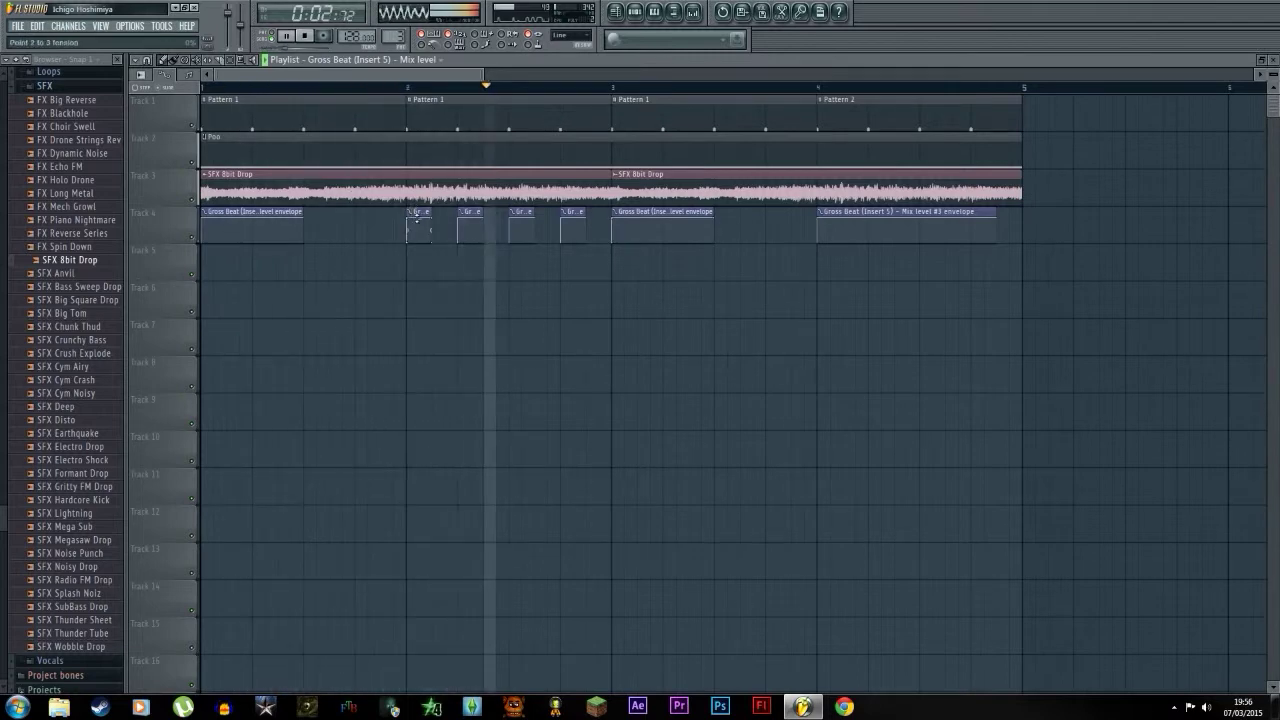
right_click(572, 213)
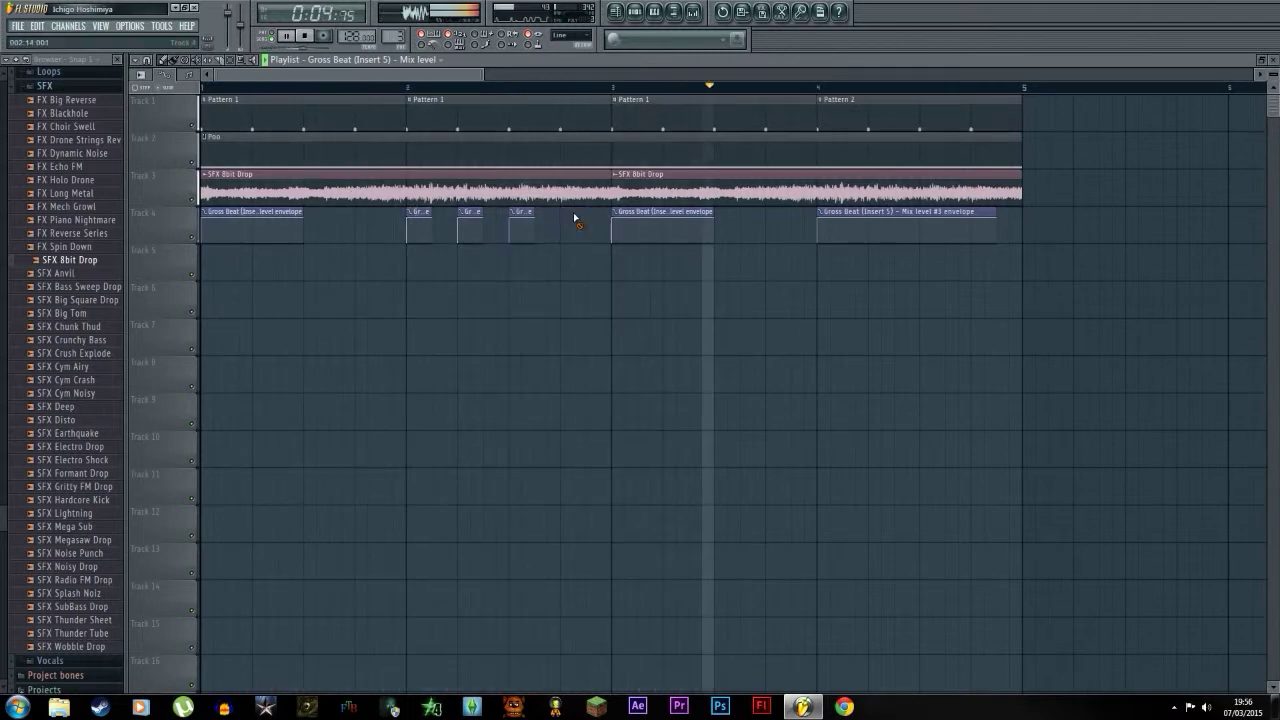
click(590, 226)
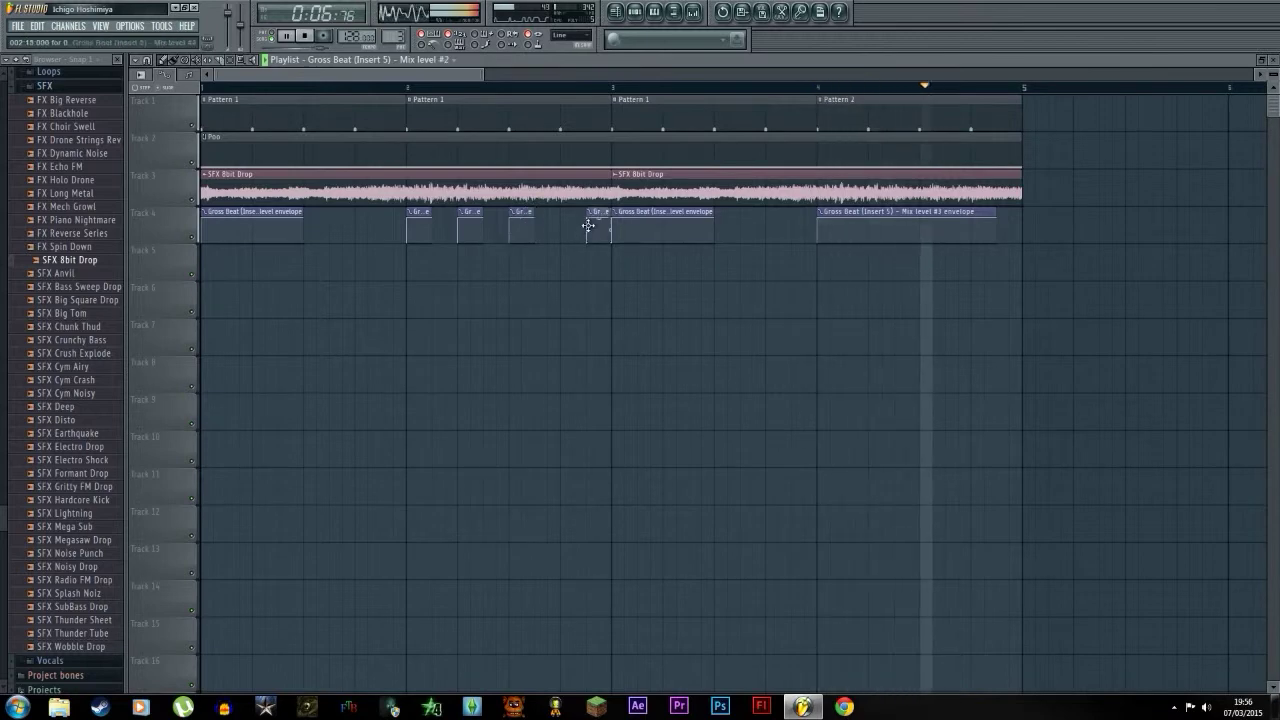
Replace the Mix level #3 clip in bar 4 with four half-beat Mix level #2 clips spread over the bar.
right_click(905, 212)
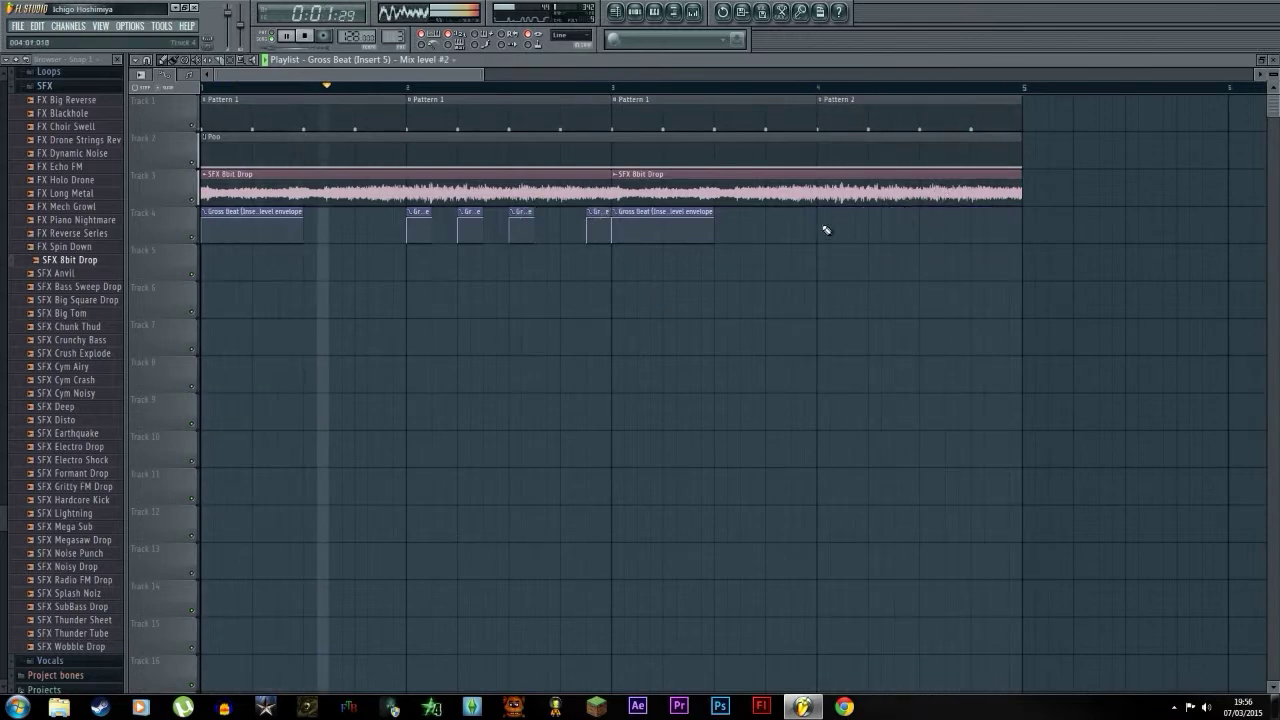
click(826, 229)
click(853, 238)
click(896, 234)
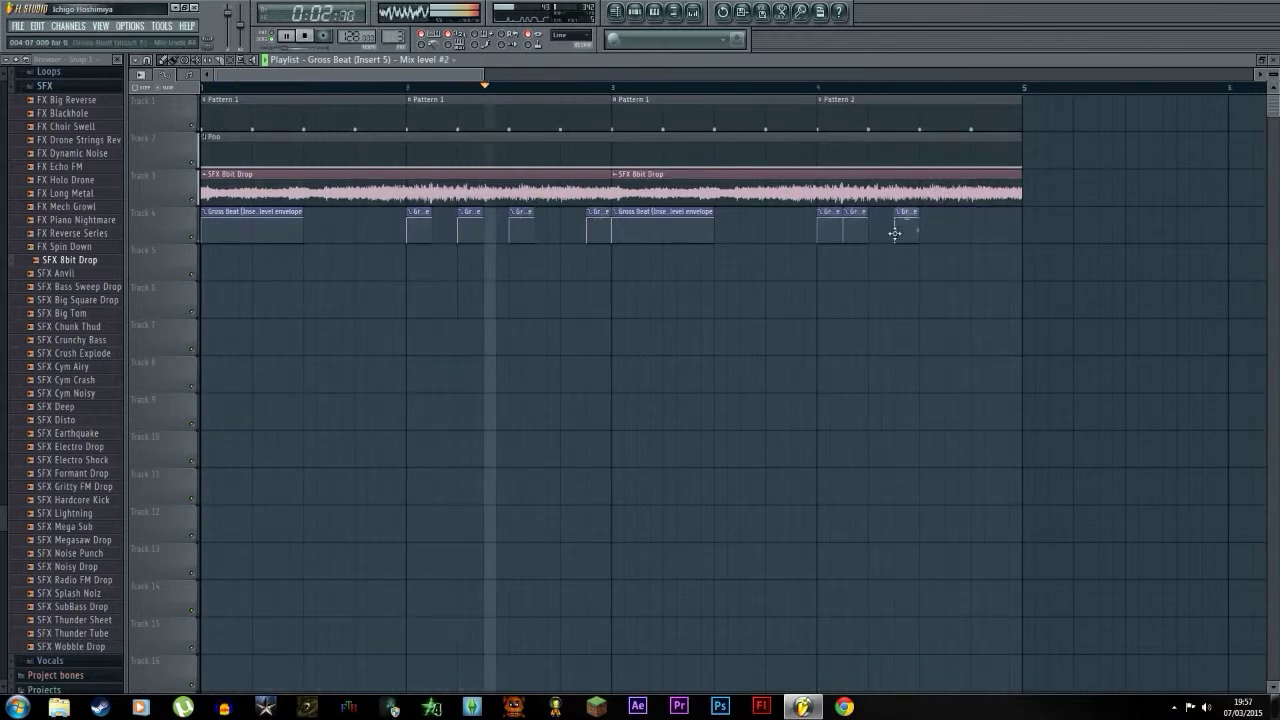
click(948, 230)
click(1003, 227)
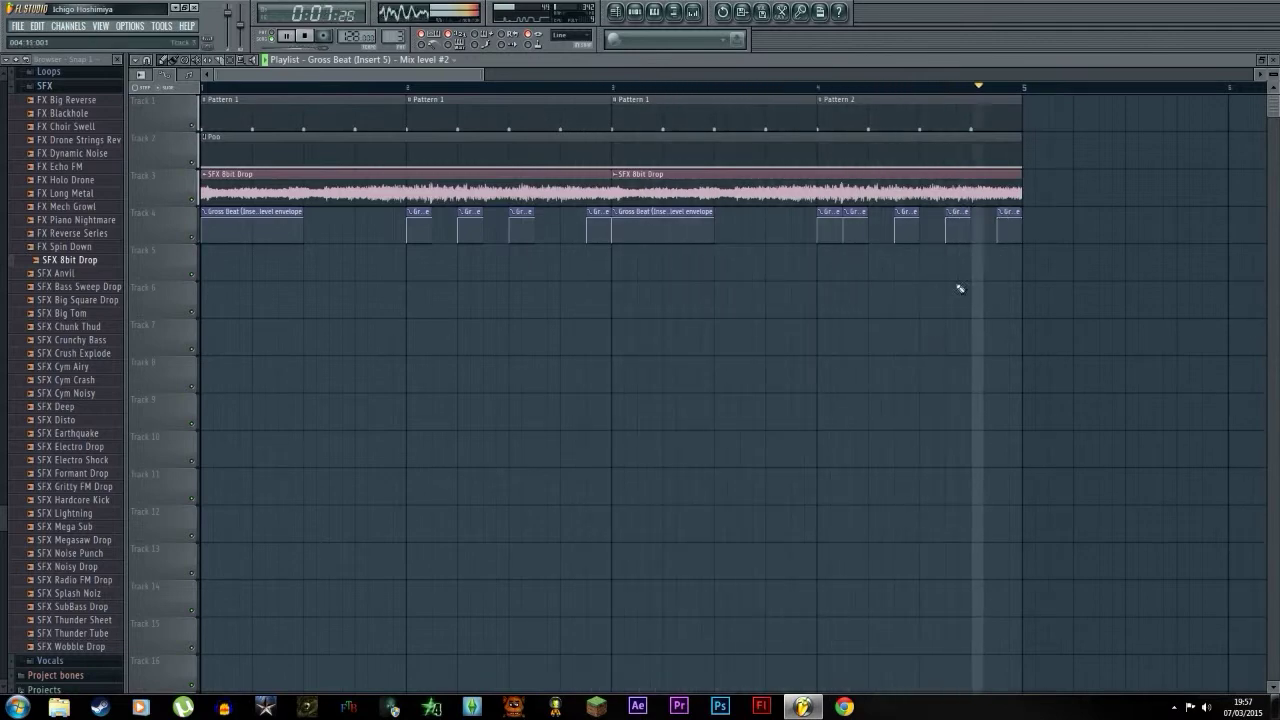
drag(1008, 214, 983, 215)
right_click(956, 215)
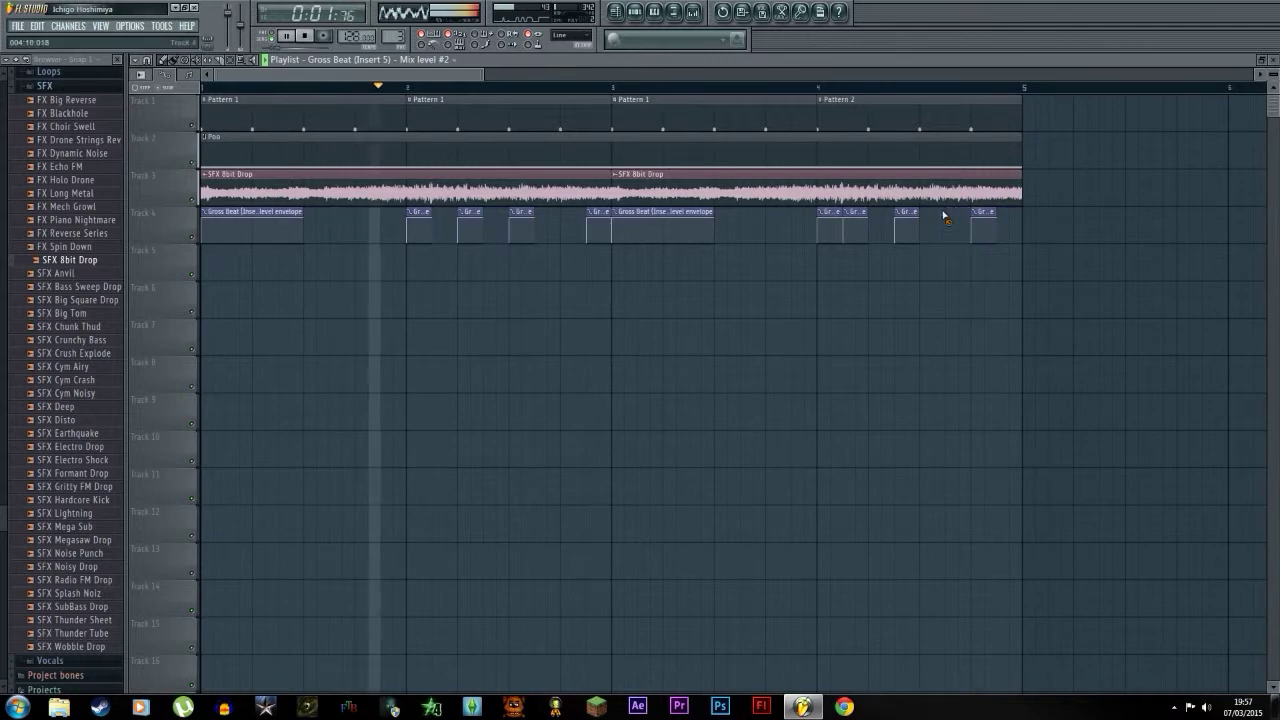
Move bar 4's last two Mix level #2 clips: one directly after the third-beat hit, the other to the bar's final half beat.
click(925, 218)
right_click(982, 227)
click(1000, 227)
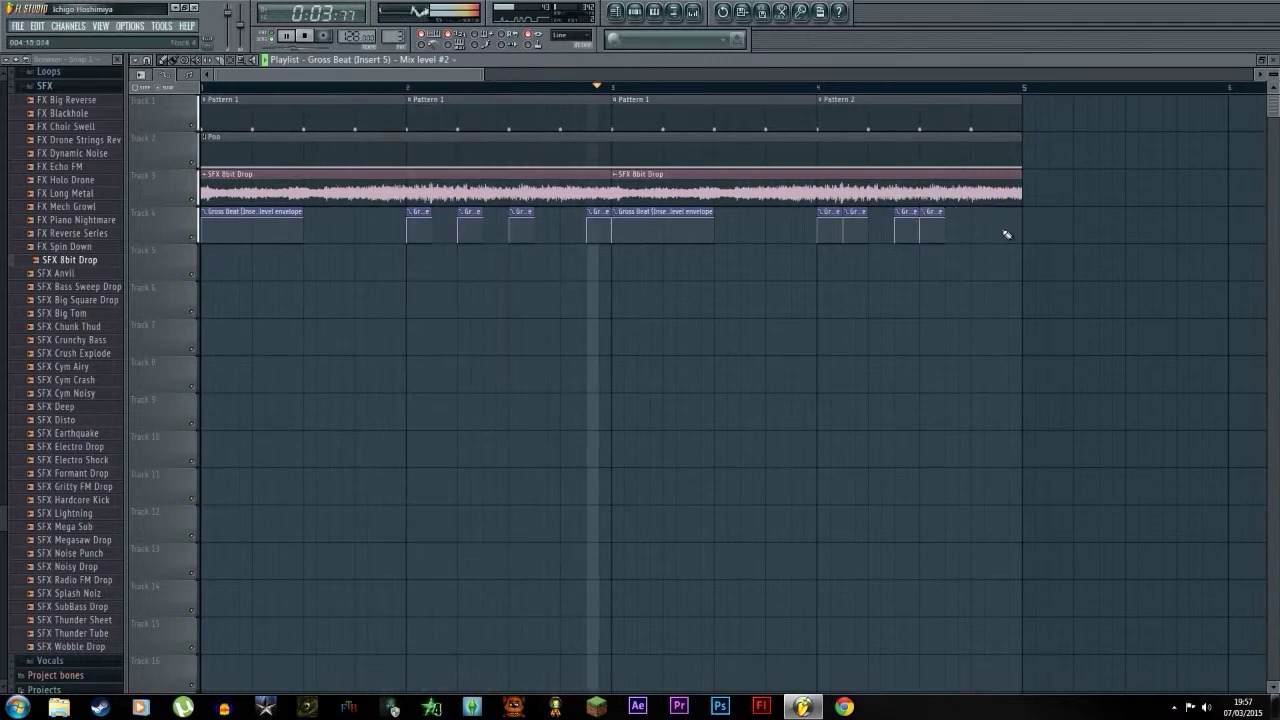
Add a Mix level clip a quarter beat after beat 4 of bar 3, make it unique, and shorten it to a quarter beat.
click(781, 233)
drag(801, 214, 788, 210)
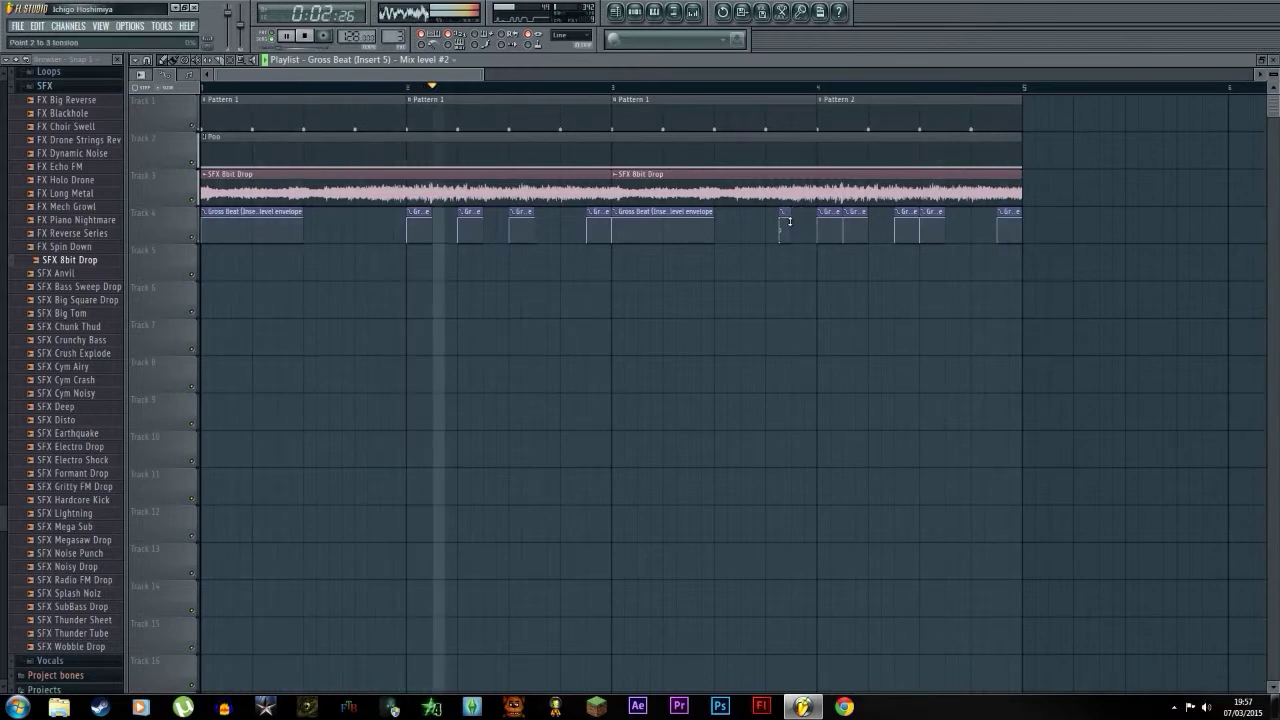
scroll(789, 220, up, 5)
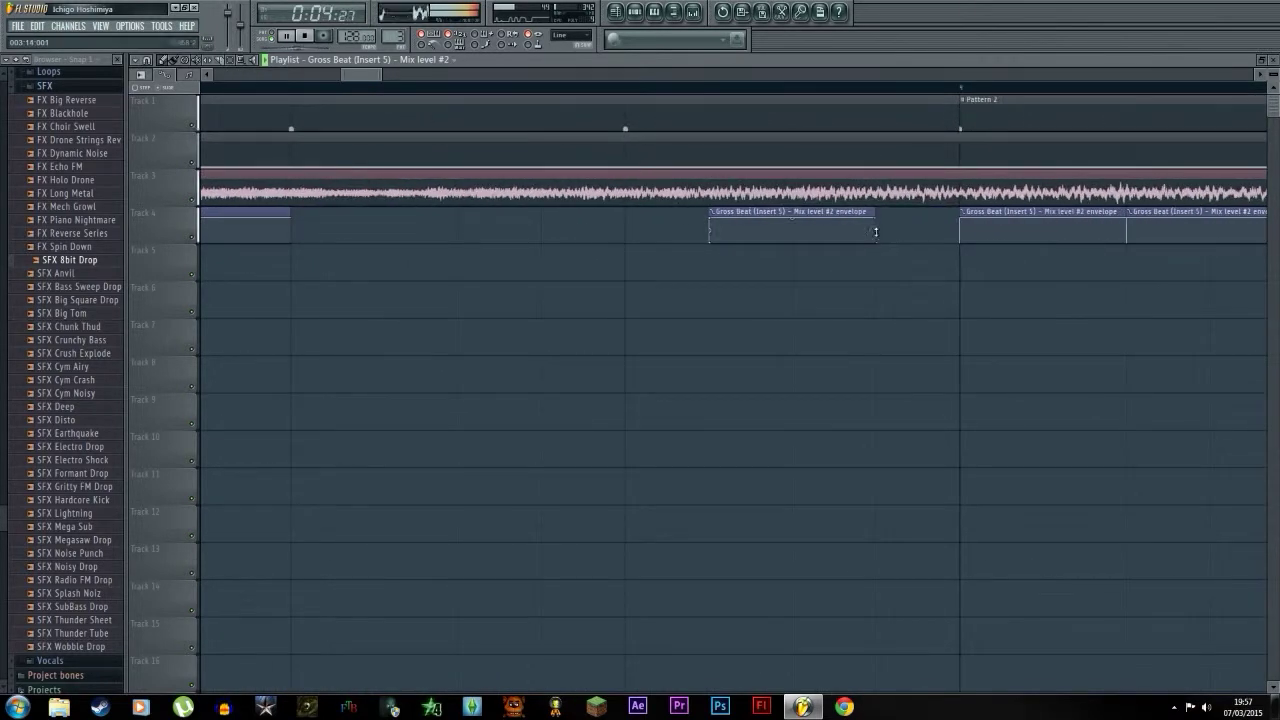
click(713, 212)
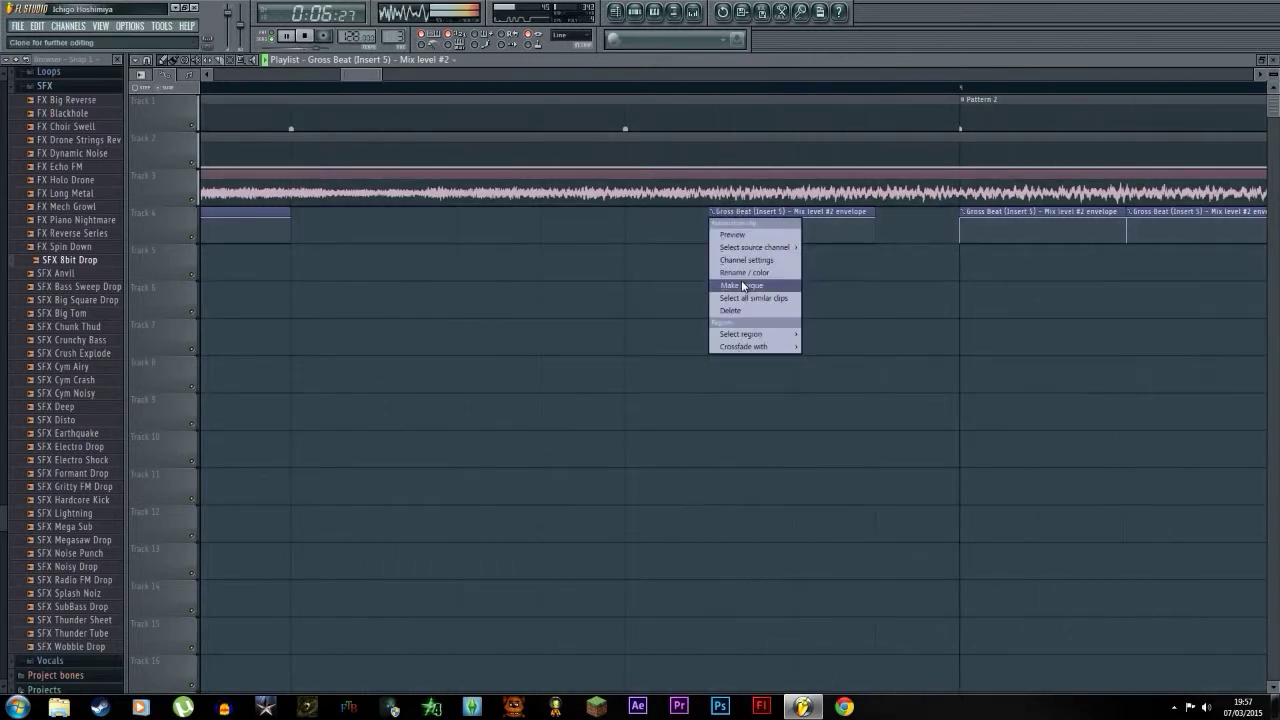
click(743, 286)
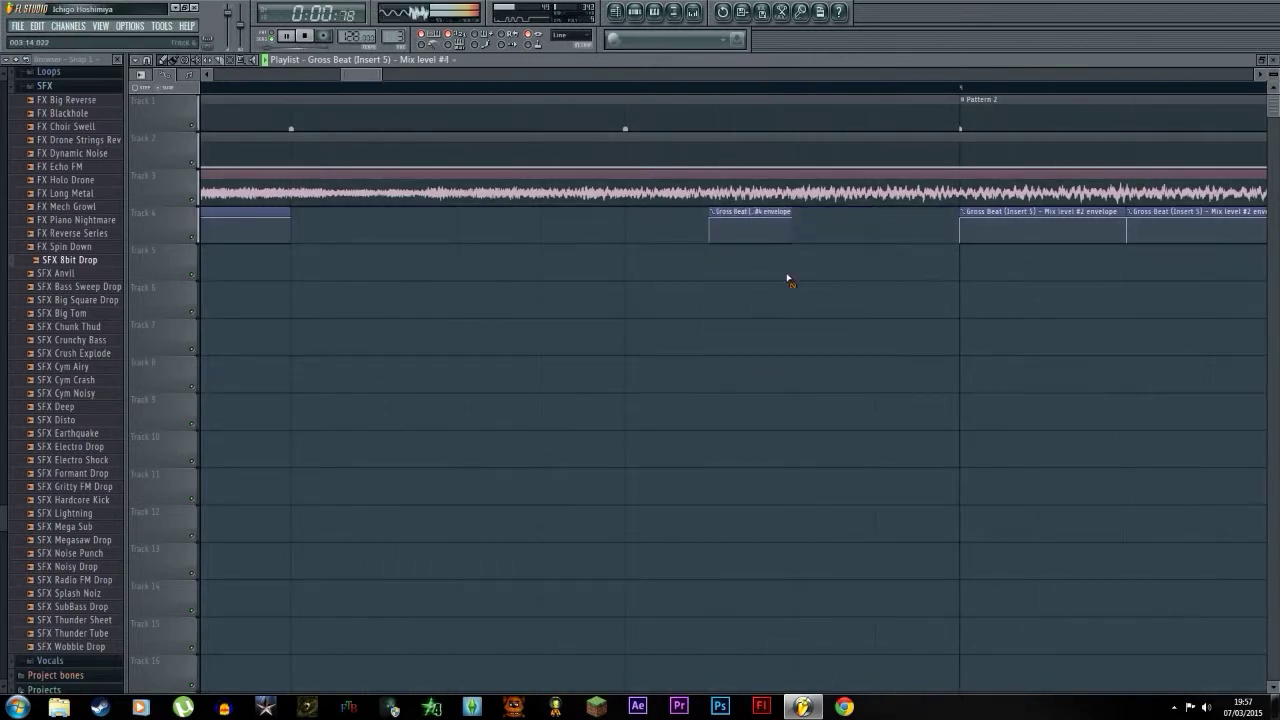
scroll(788, 280, down, 5)
key(space)
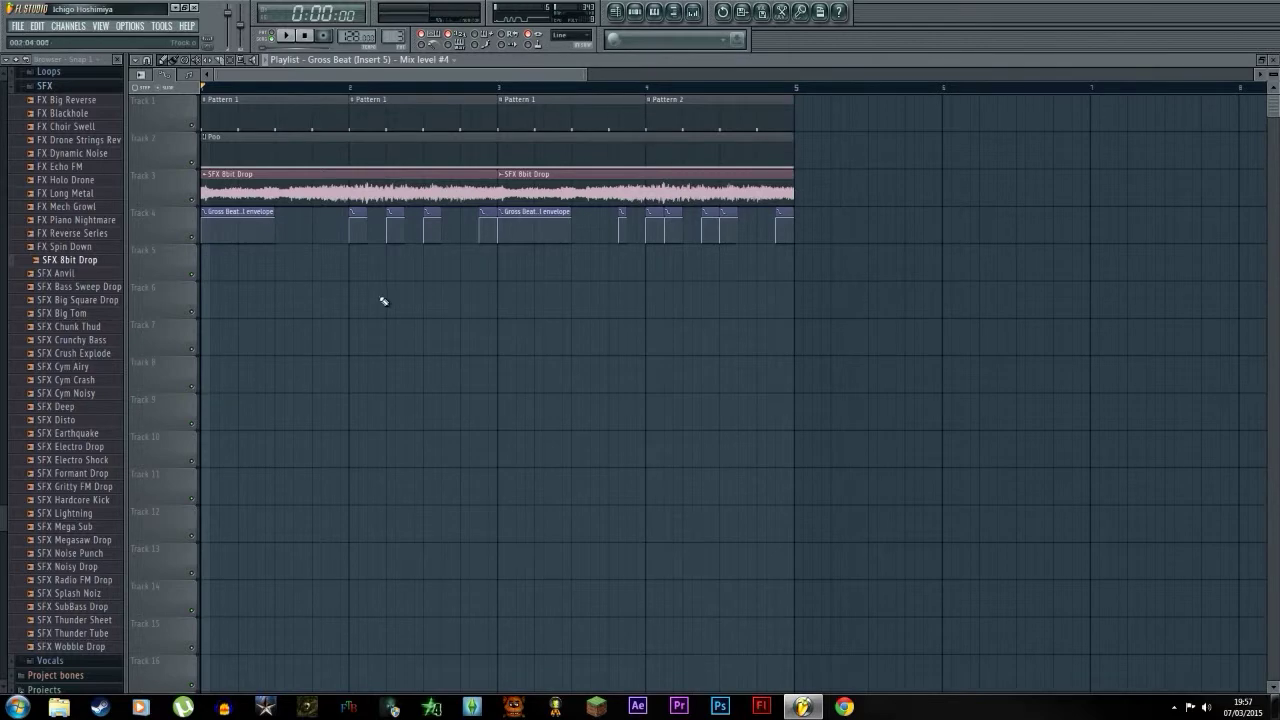
Create an automation clip for the Insert 5 volume on Track 5 and shorten it to half a beat at bar 1.
scroll(383, 301, down, 3)
scroll(280, 88, up, 4)
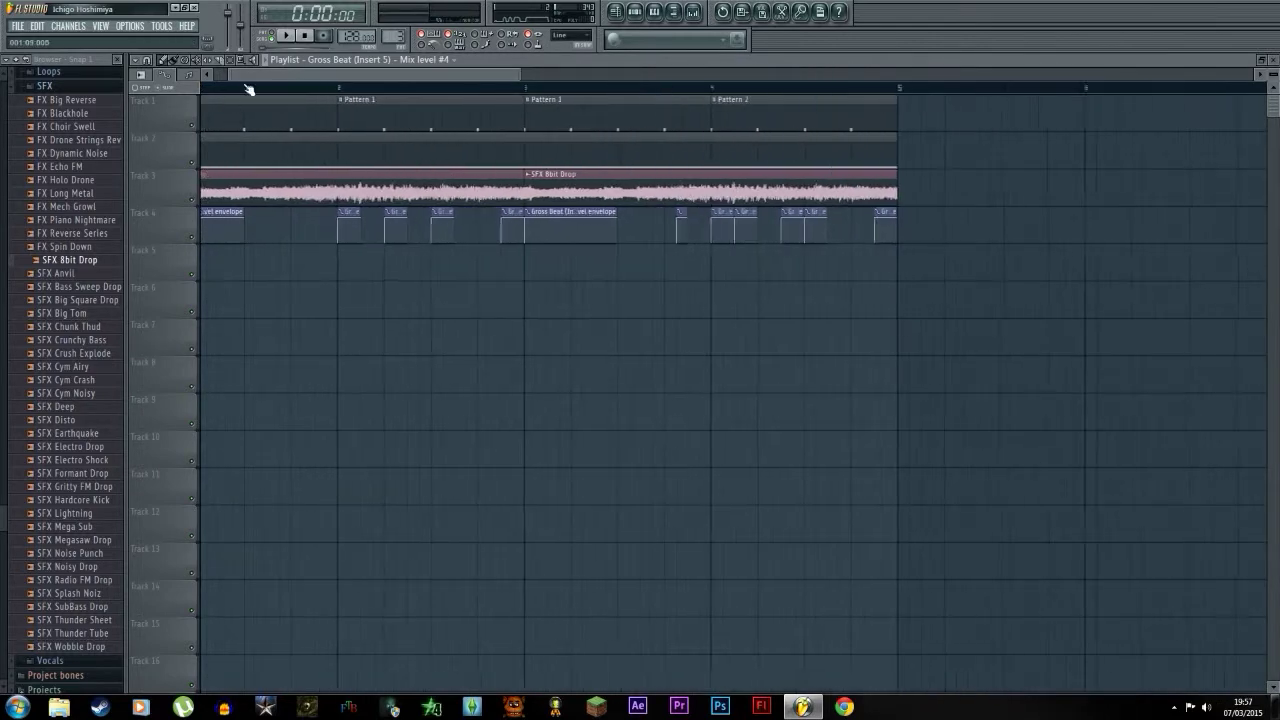
click(693, 12)
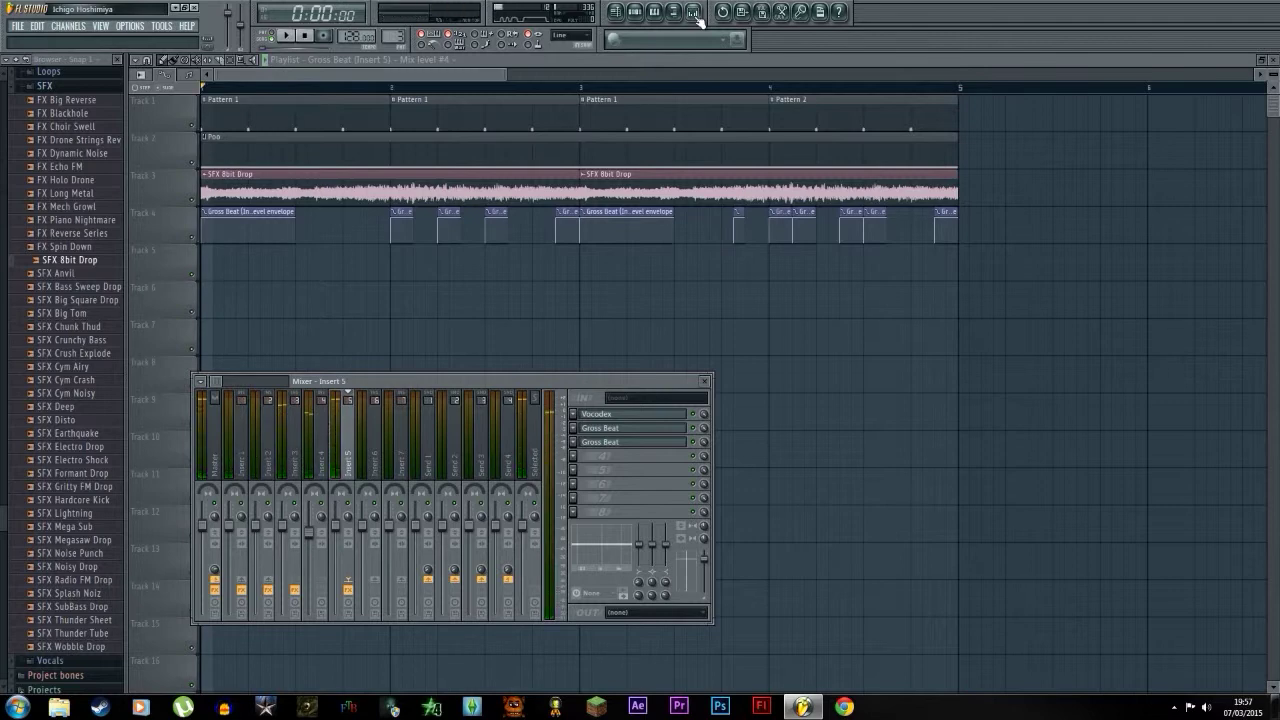
click(309, 527)
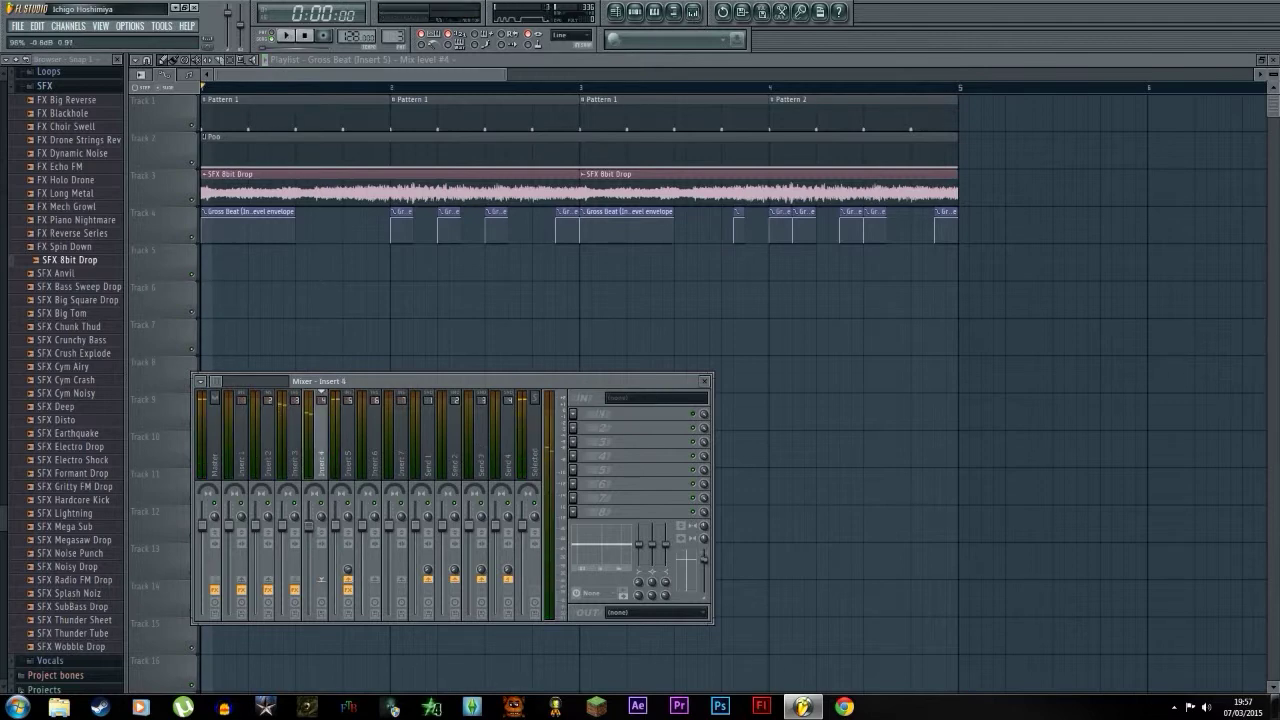
right_click(340, 531)
click(388, 603)
drag(965, 264, 227, 268)
scroll(212, 276, up, 14)
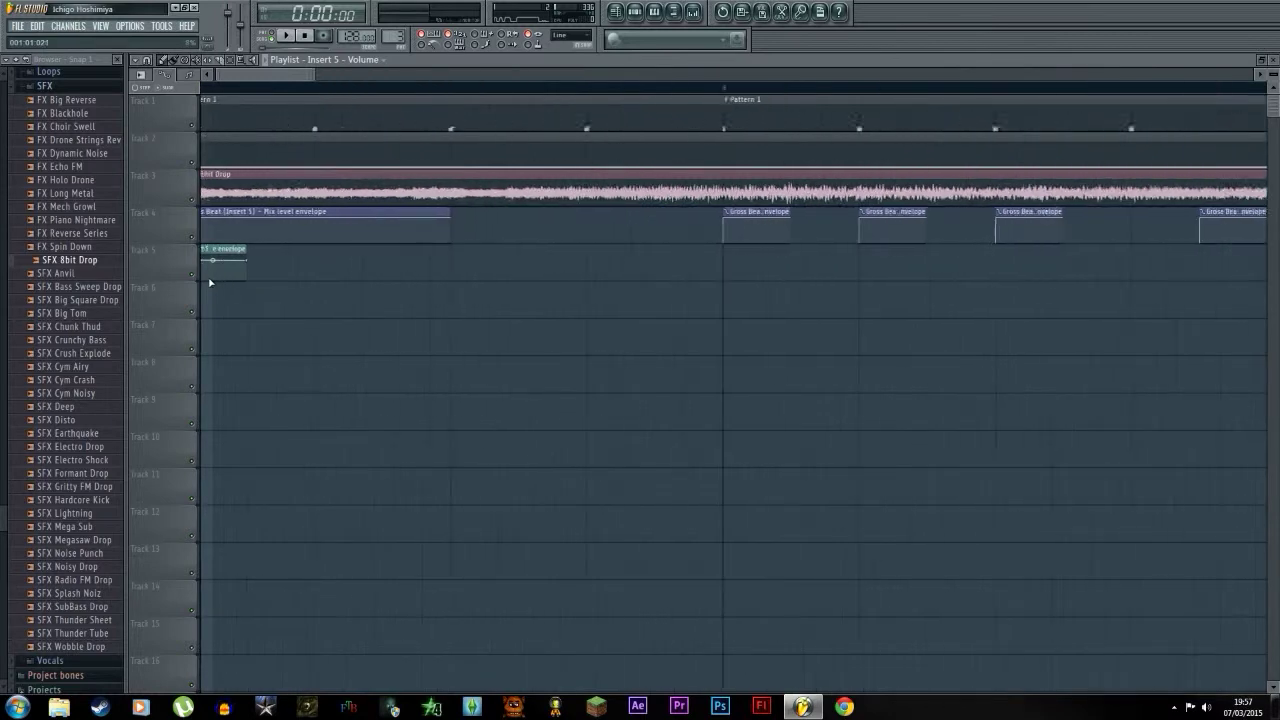
drag(224, 75, 149, 108)
scroll(209, 111, up, 2)
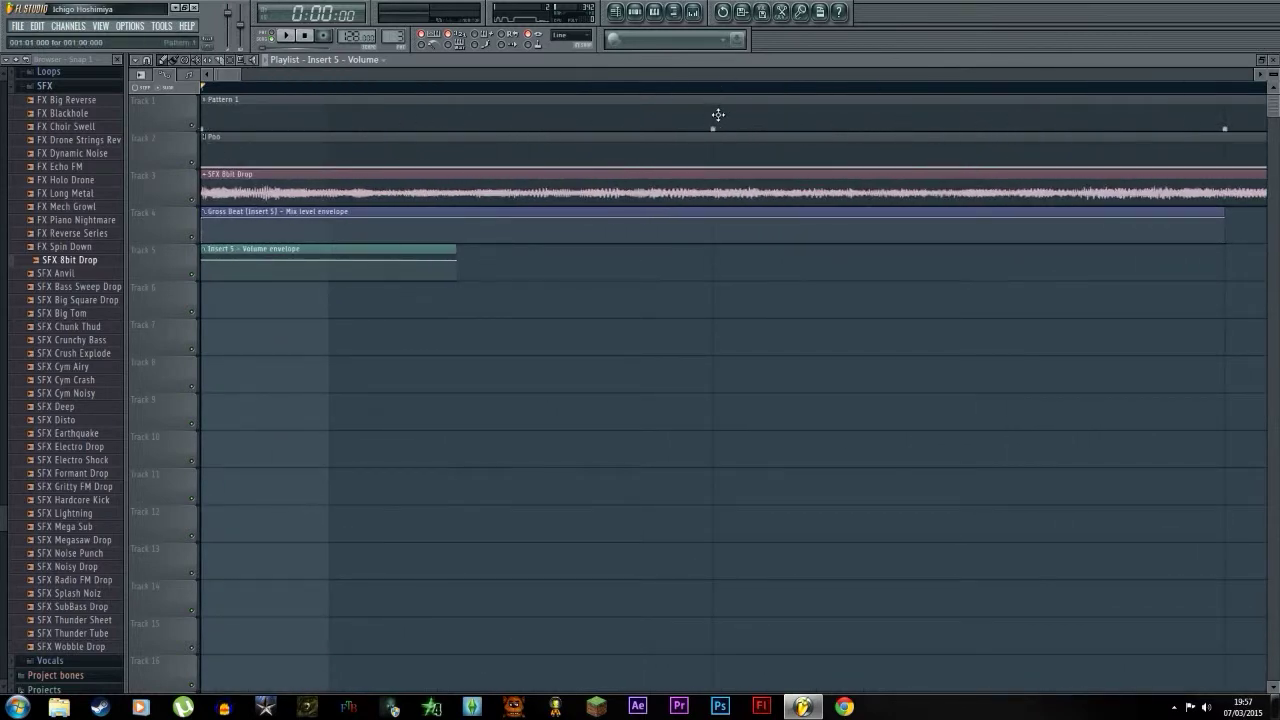
Shape the Insert 5 volume envelope as an upward curve starting at zero and shorten it to a quarter beat.
key(space)
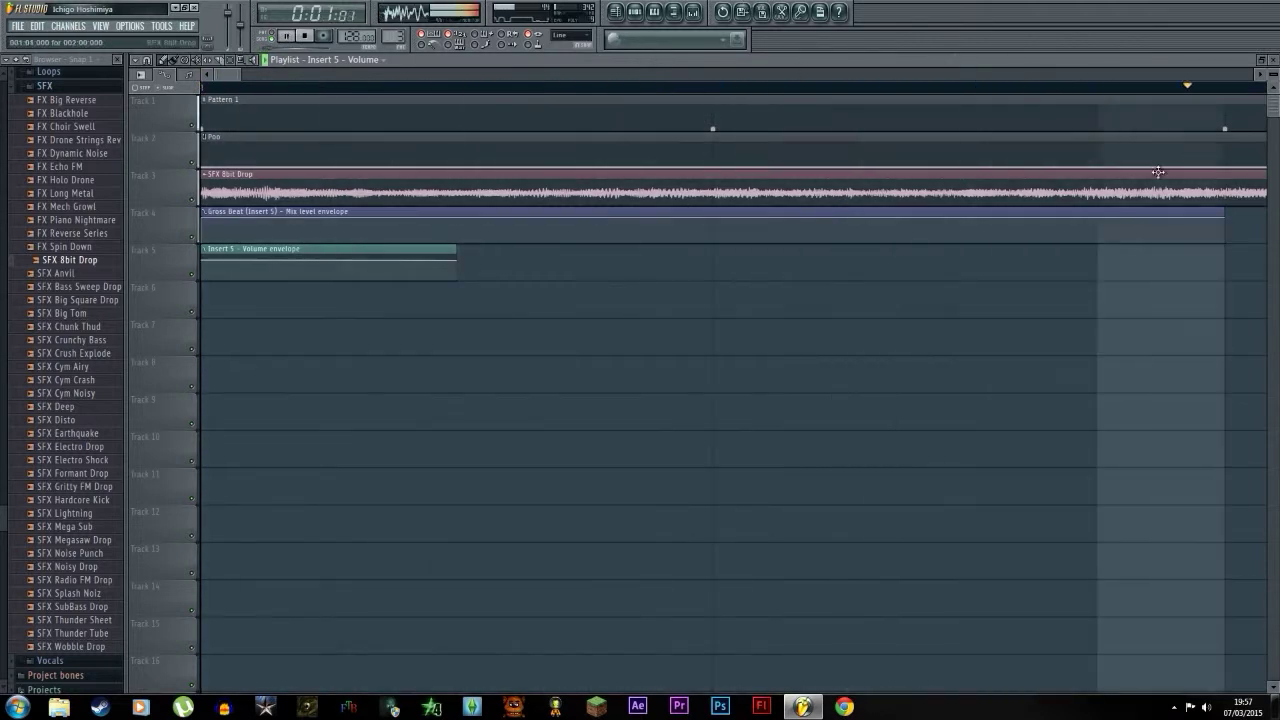
key(space)
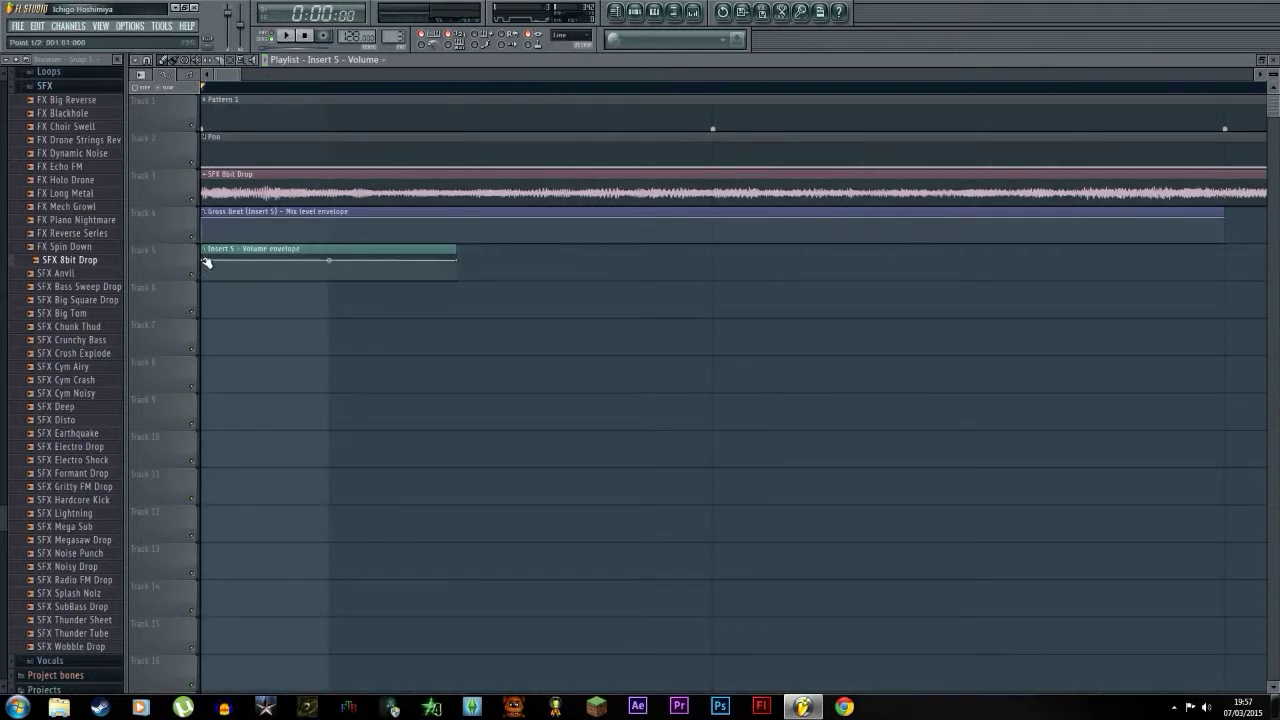
drag(206, 262, 206, 281)
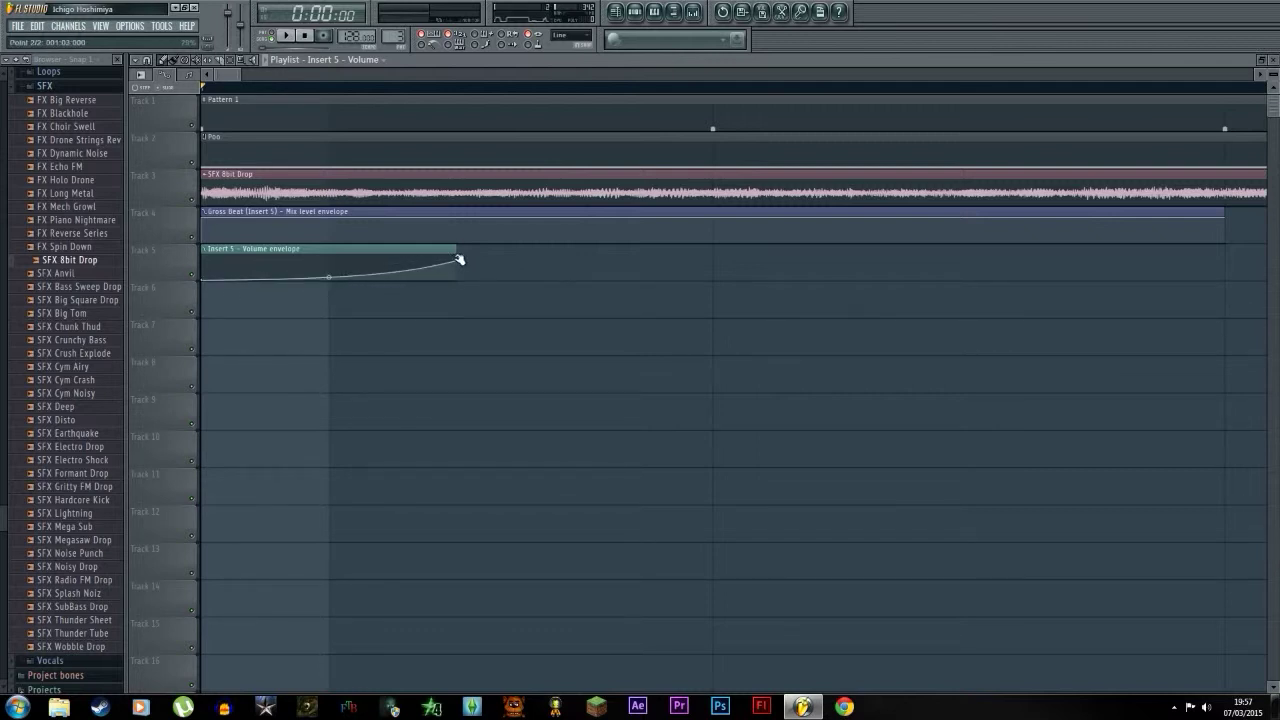
drag(459, 260, 418, 250)
key(space)
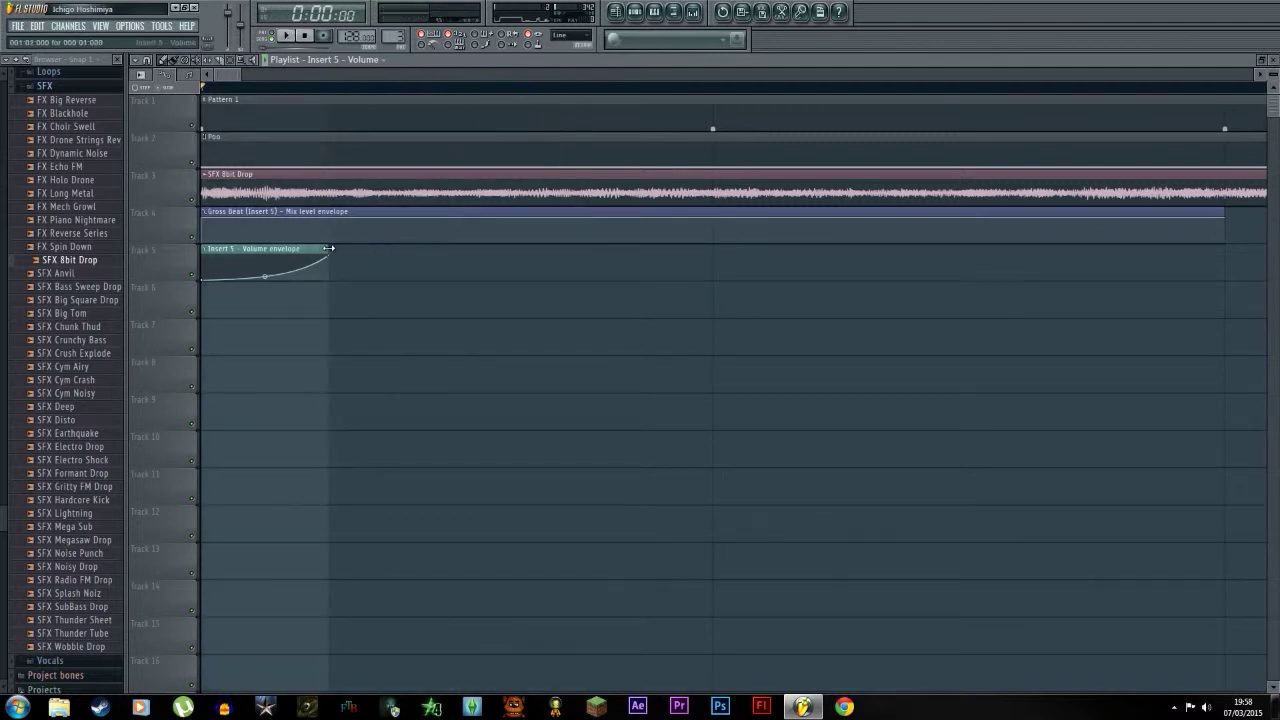
Copy the quarter-beat volume envelope to beats 2, 3 and 4 of bar 1.
click(715, 274)
key(space)
scroll(711, 384, down, 5)
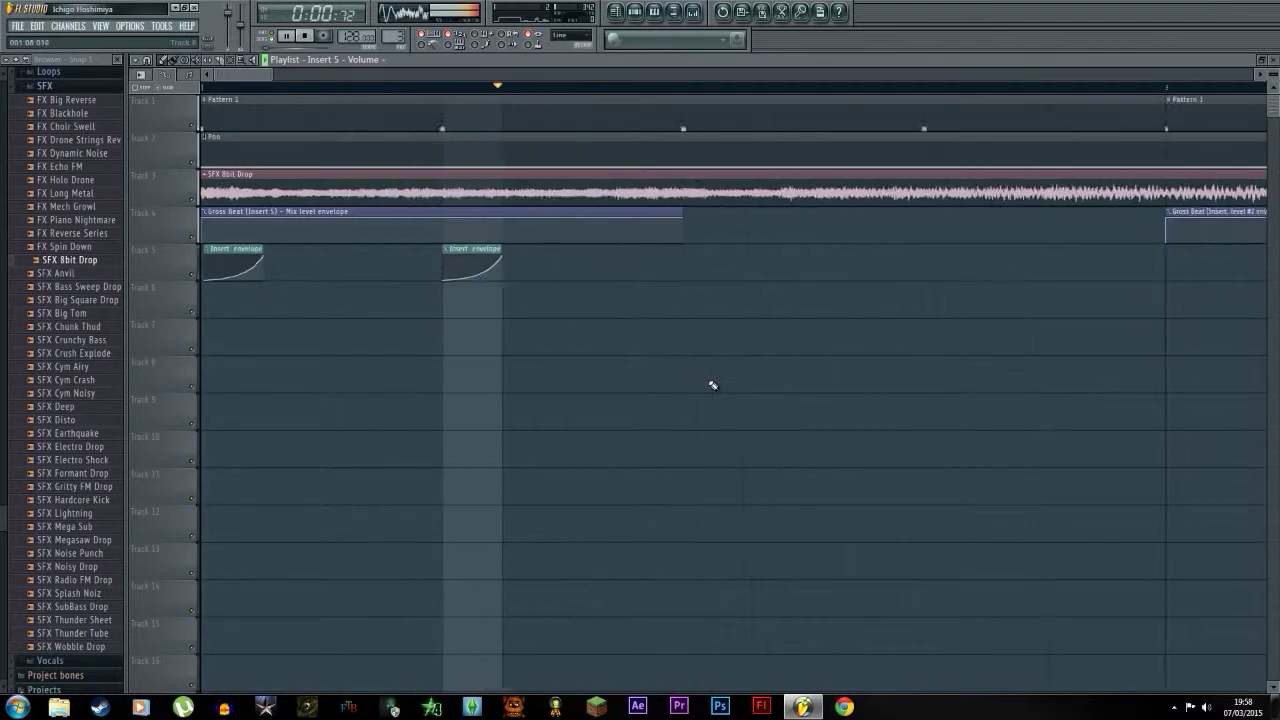
scroll(618, 387, down, 5)
scroll(320, 362, up, 1)
drag(279, 355, 122, 266)
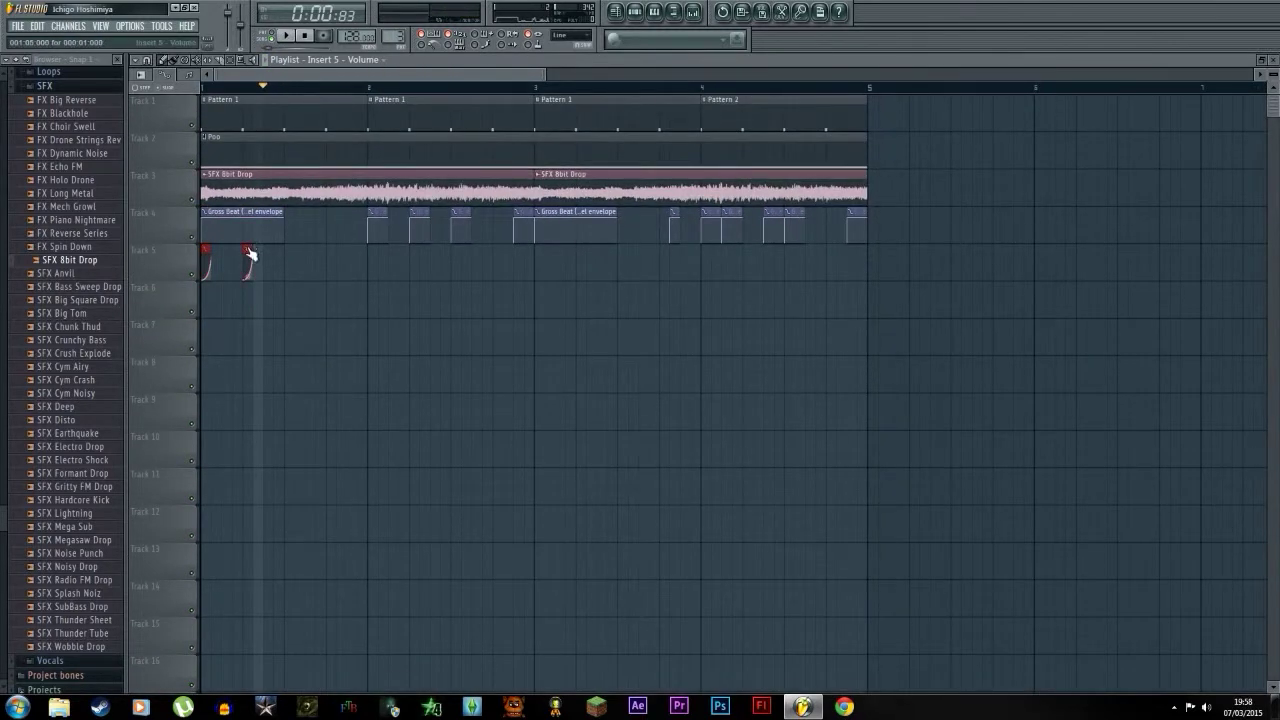
drag(249, 247, 336, 259)
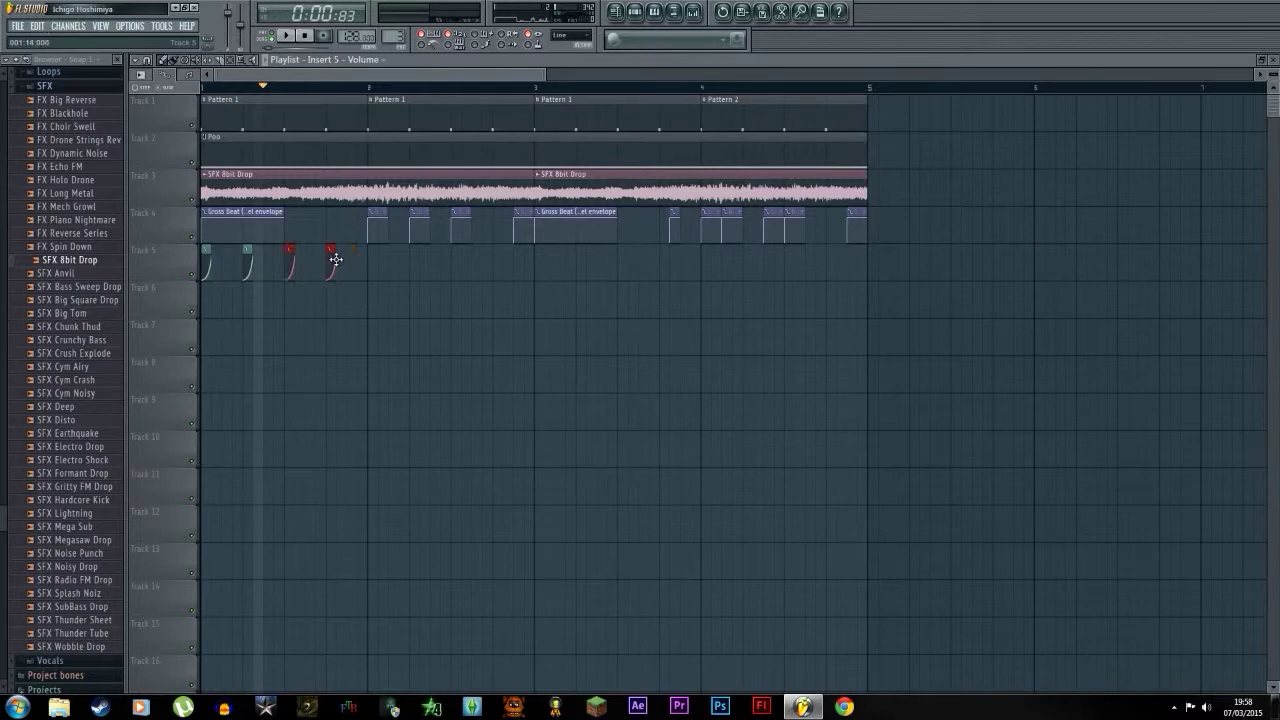
Copy bar 1's four volume envelopes into bar 2 and align them with the beats.
drag(548, 340, 4, 259)
drag(208, 252, 352, 256)
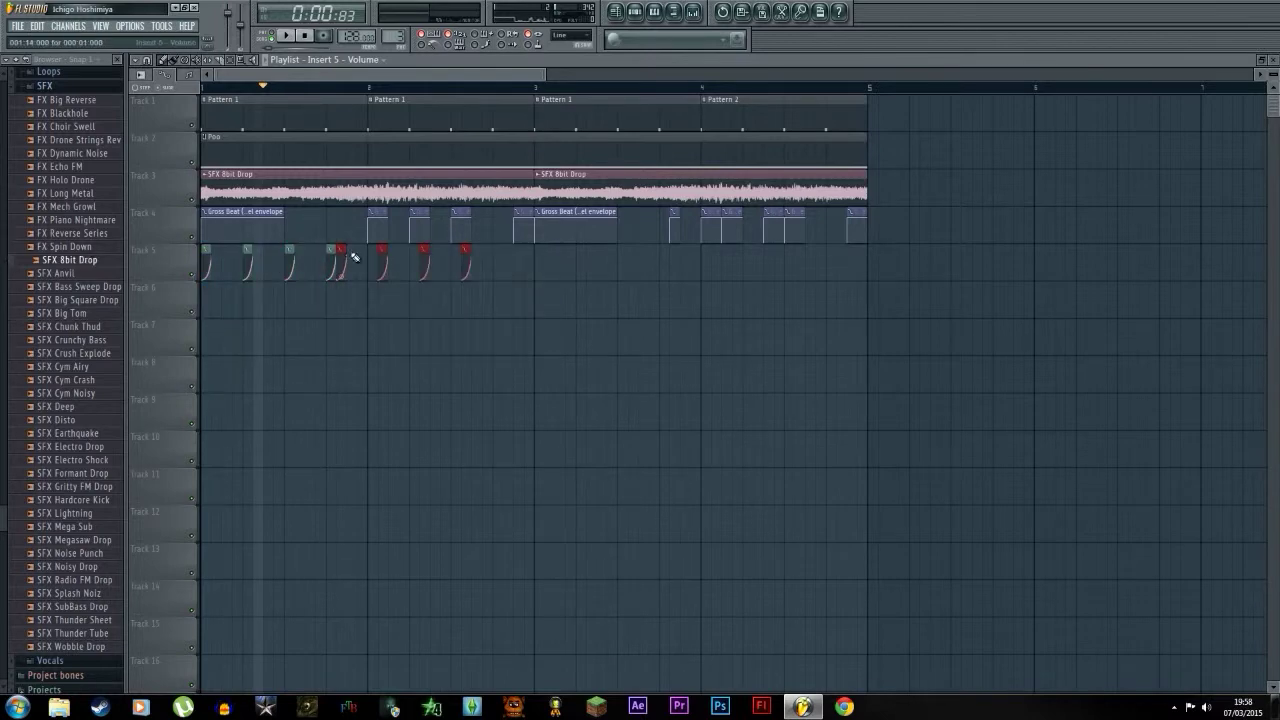
right_click(343, 250)
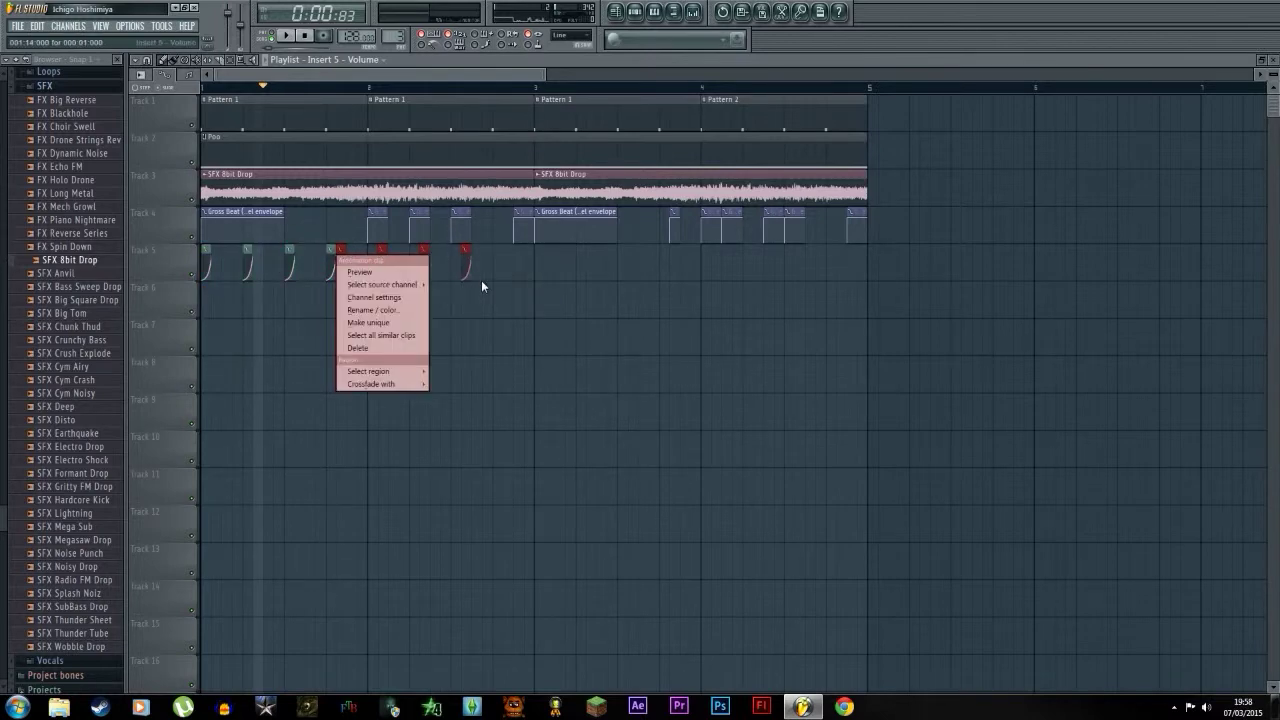
click(481, 287)
scroll(423, 283, up, 4)
drag(484, 250, 583, 252)
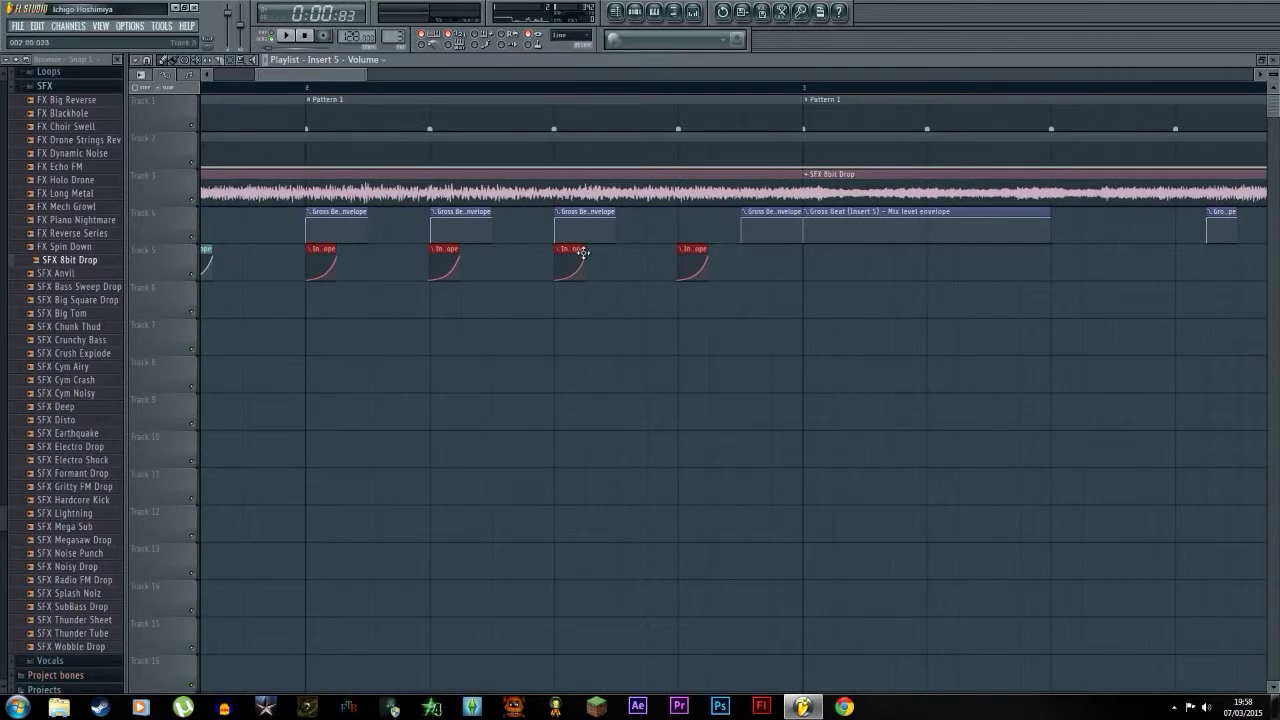
Copy the eight volume envelopes of bars 1 and 2 to bars 3 and 4.
scroll(583, 252, down, 5)
drag(795, 425, 3, 276)
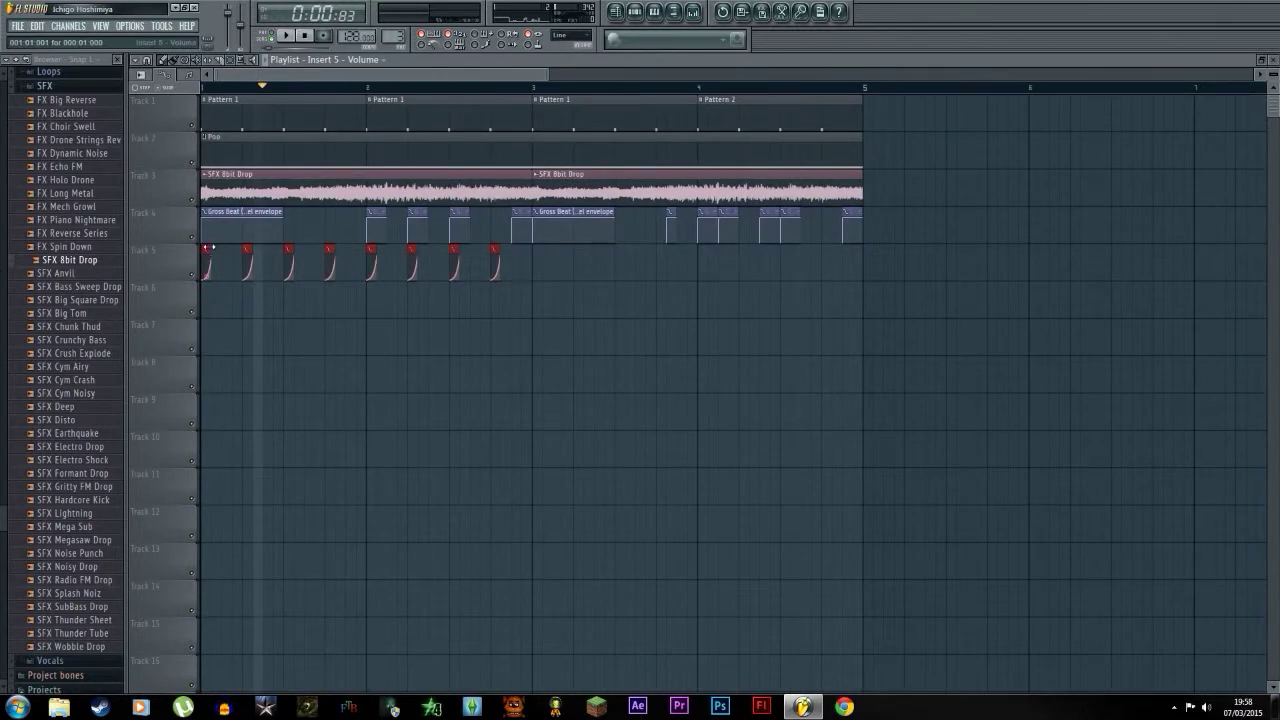
mouse_move(208, 248)
mouse_down()
mouse_move(580, 264)
mouse_move(541, 266)
mouse_up()
ctrl+click(553, 281)
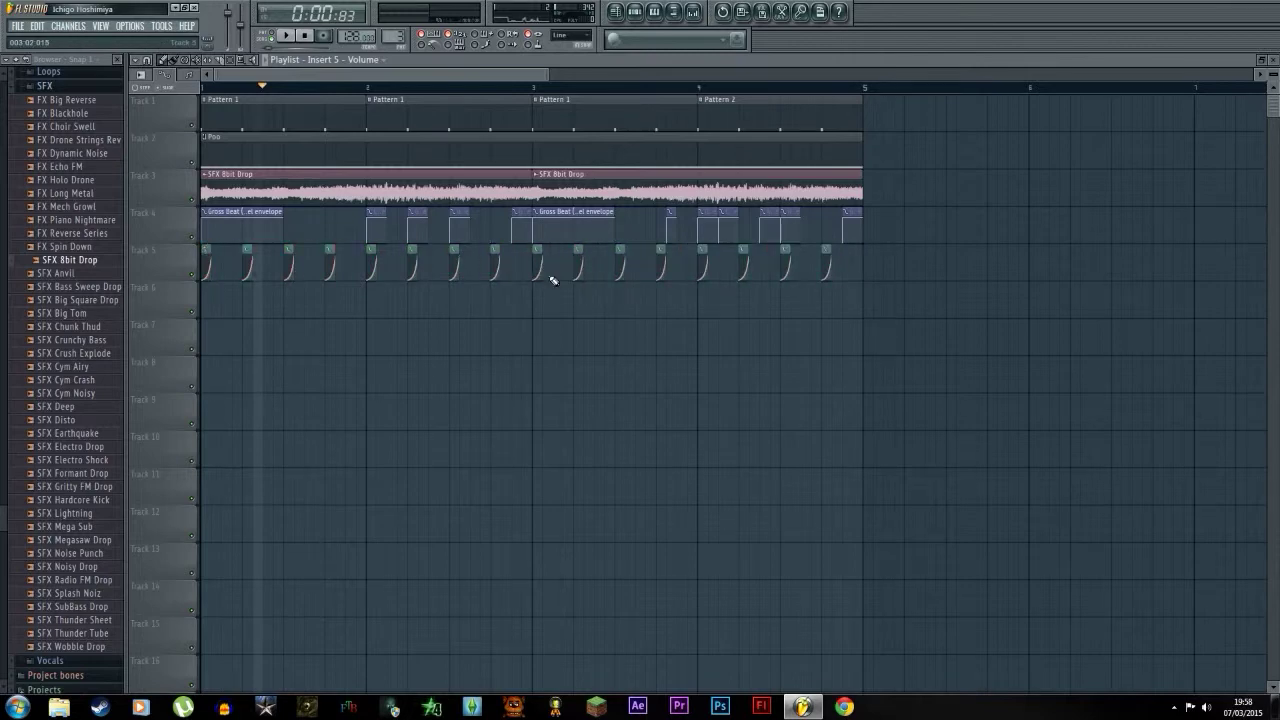
Duplicate the whole four-bar arrangement into bars 5 to 8 and play it from the start.
scroll(720, 381, down, 1)
scroll(720, 381, down, 1)
drag(898, 384, 3, 94)
key(ctrl+b)
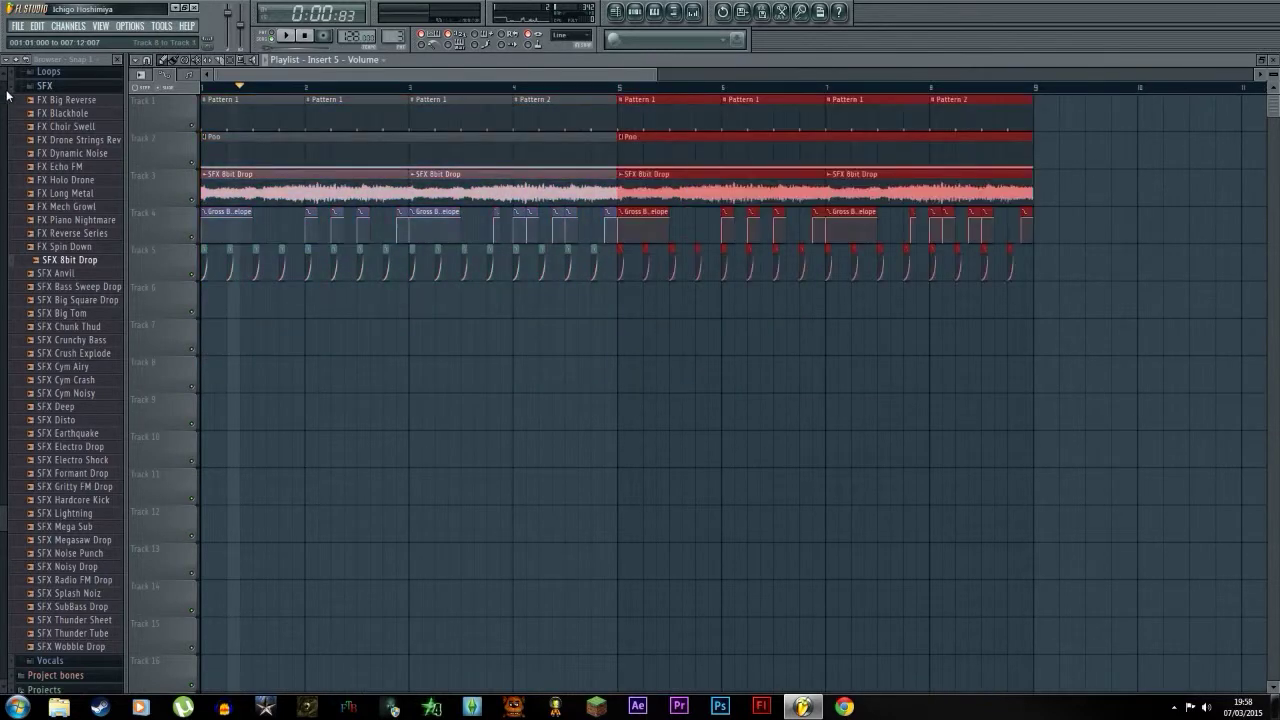
click(604, 446)
scroll(604, 446, down, 3)
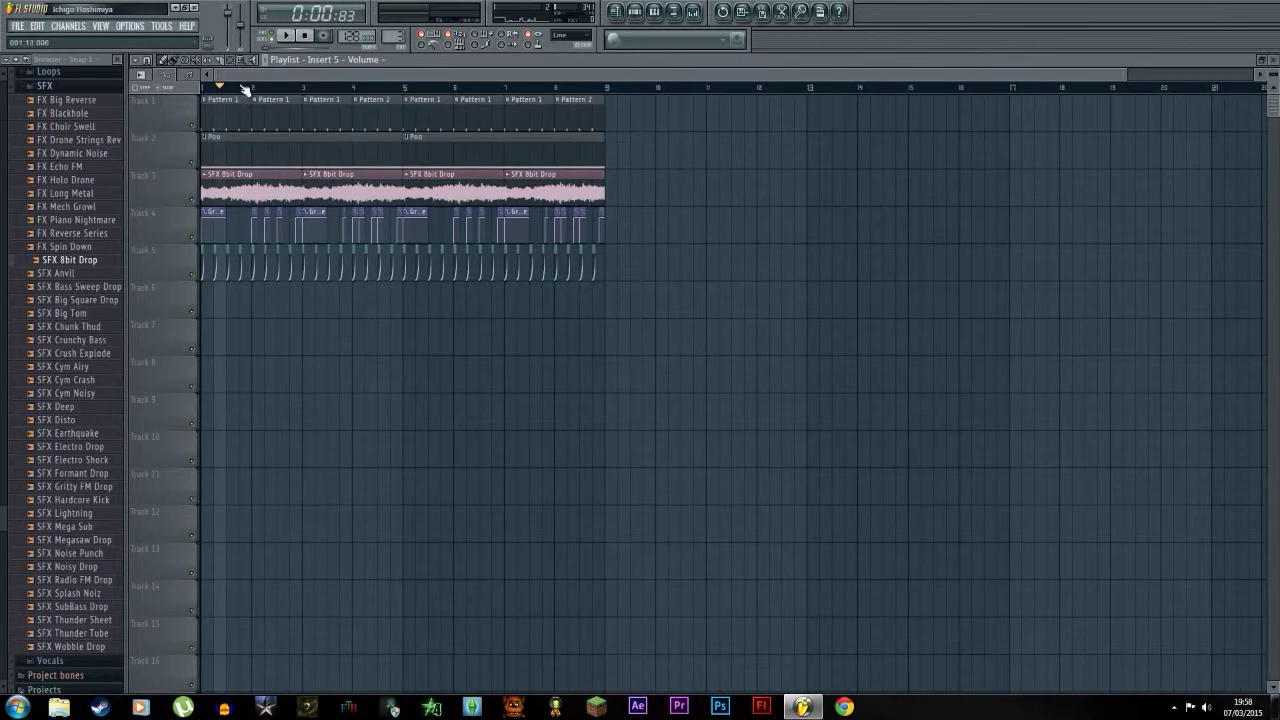
drag(243, 90, 160, 87)
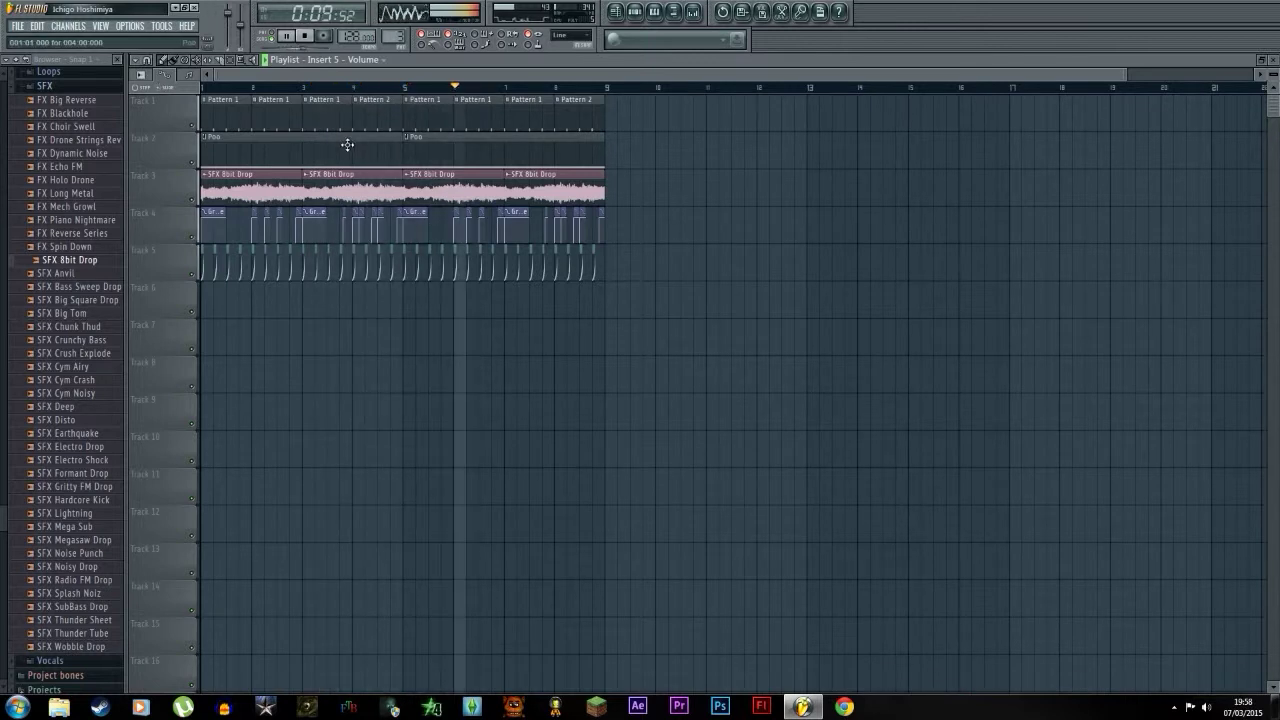
scroll(274, 90, up, 3)
key(space)
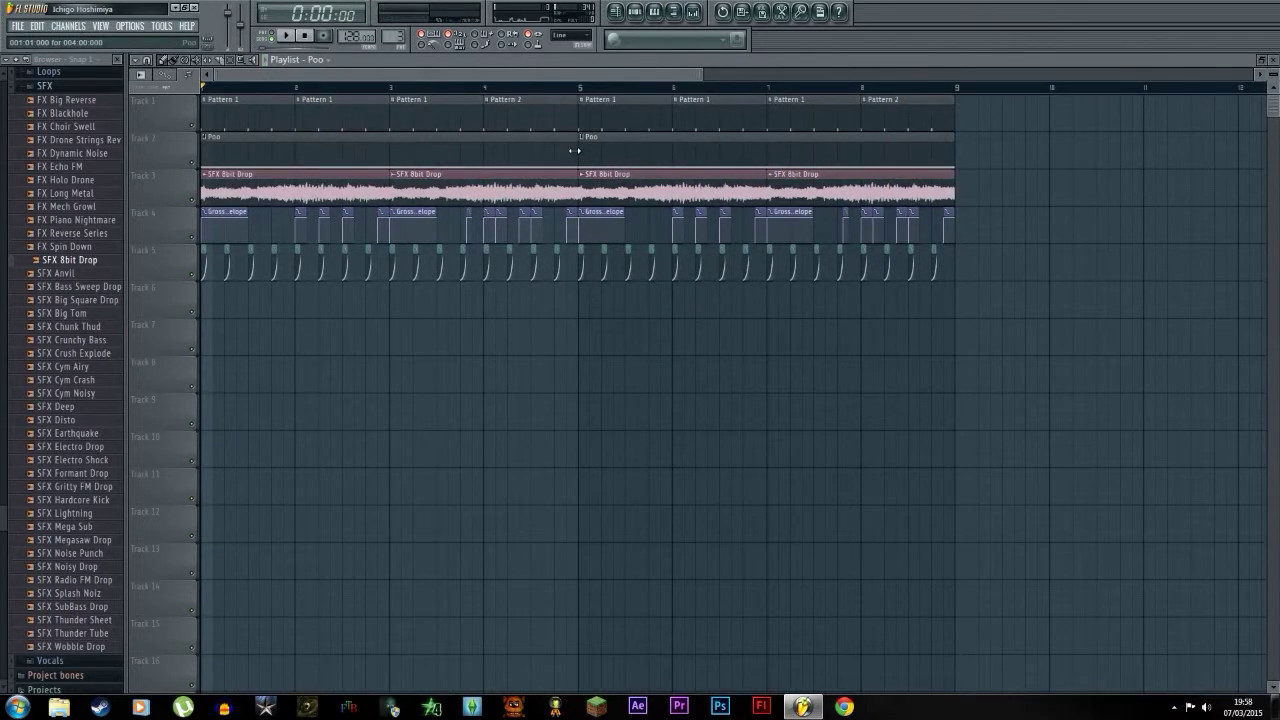
Shorten the first Poo clip to half a bar, delete the second, repeat the short clip through bar 8, and play the result.
drag(575, 151, 251, 175)
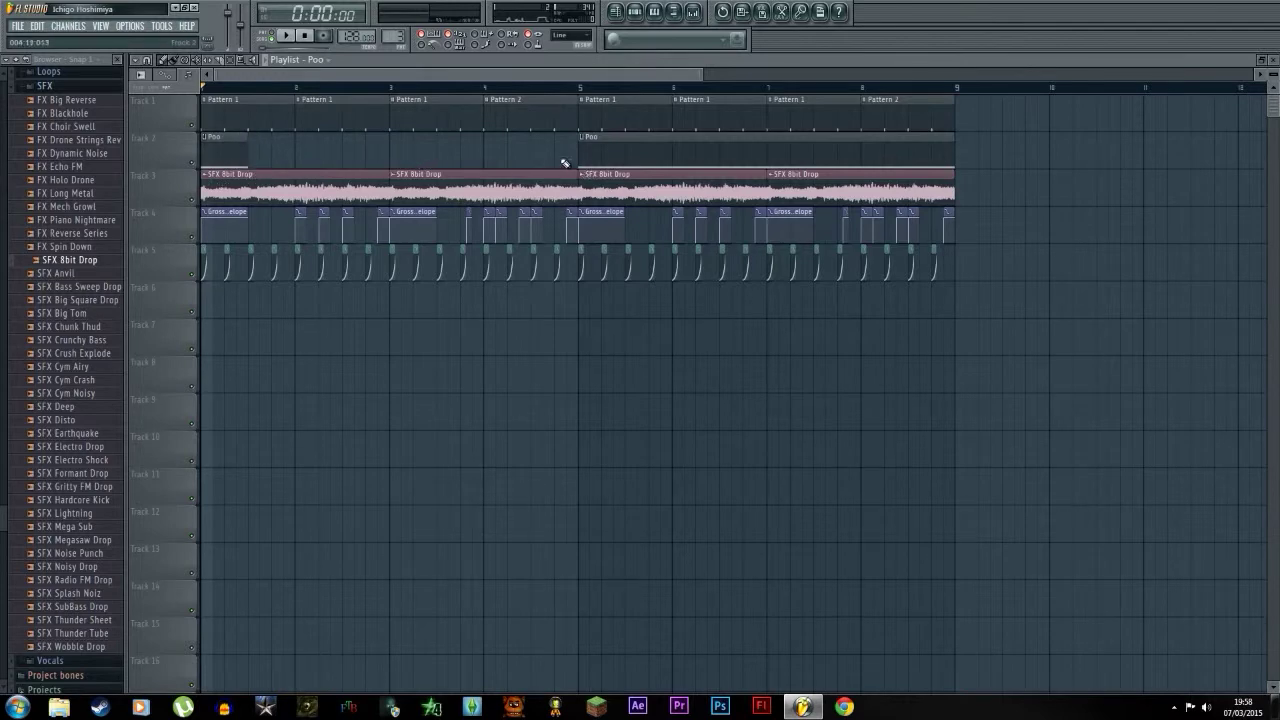
right_click(595, 160)
click(256, 156)
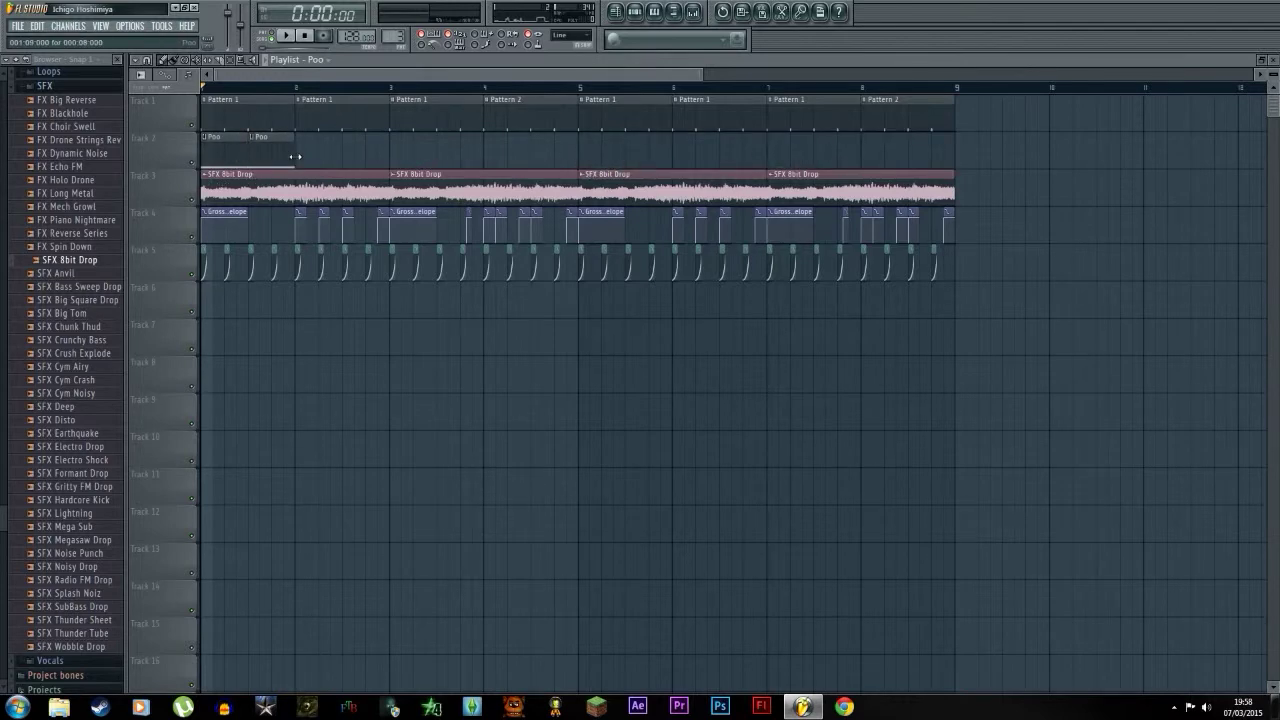
click(299, 154)
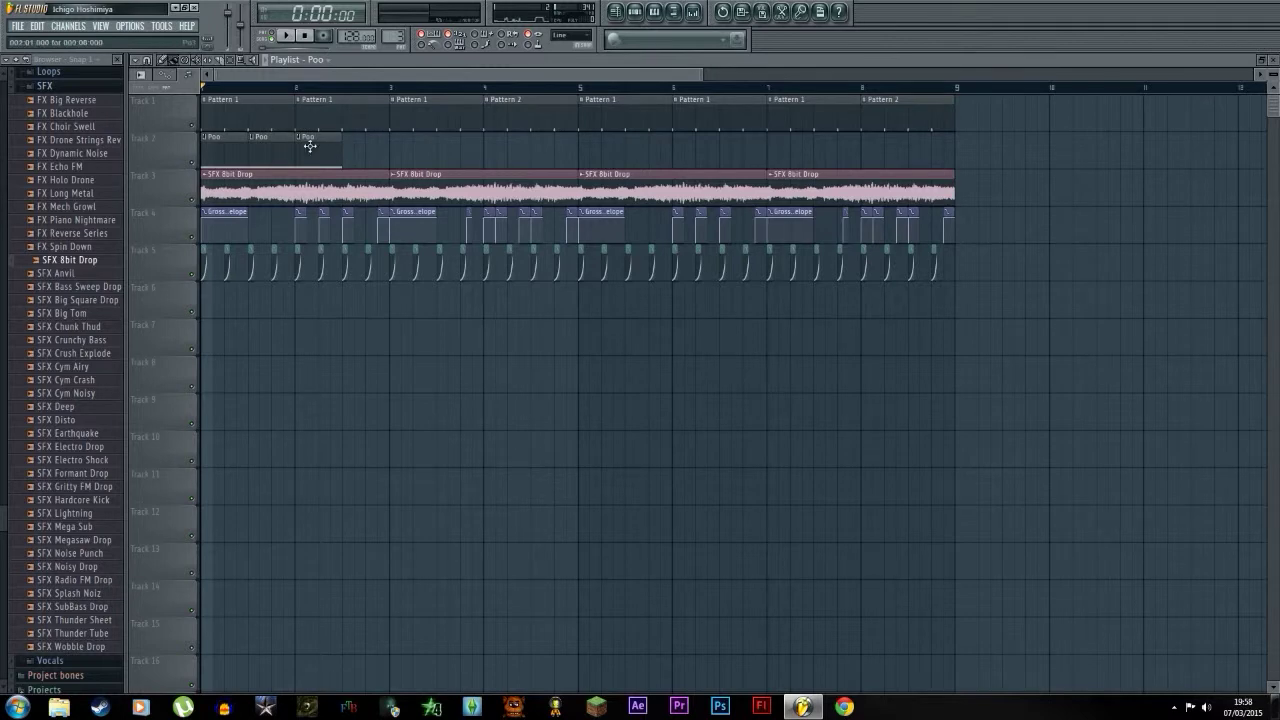
drag(351, 156, 950, 156)
key(space)
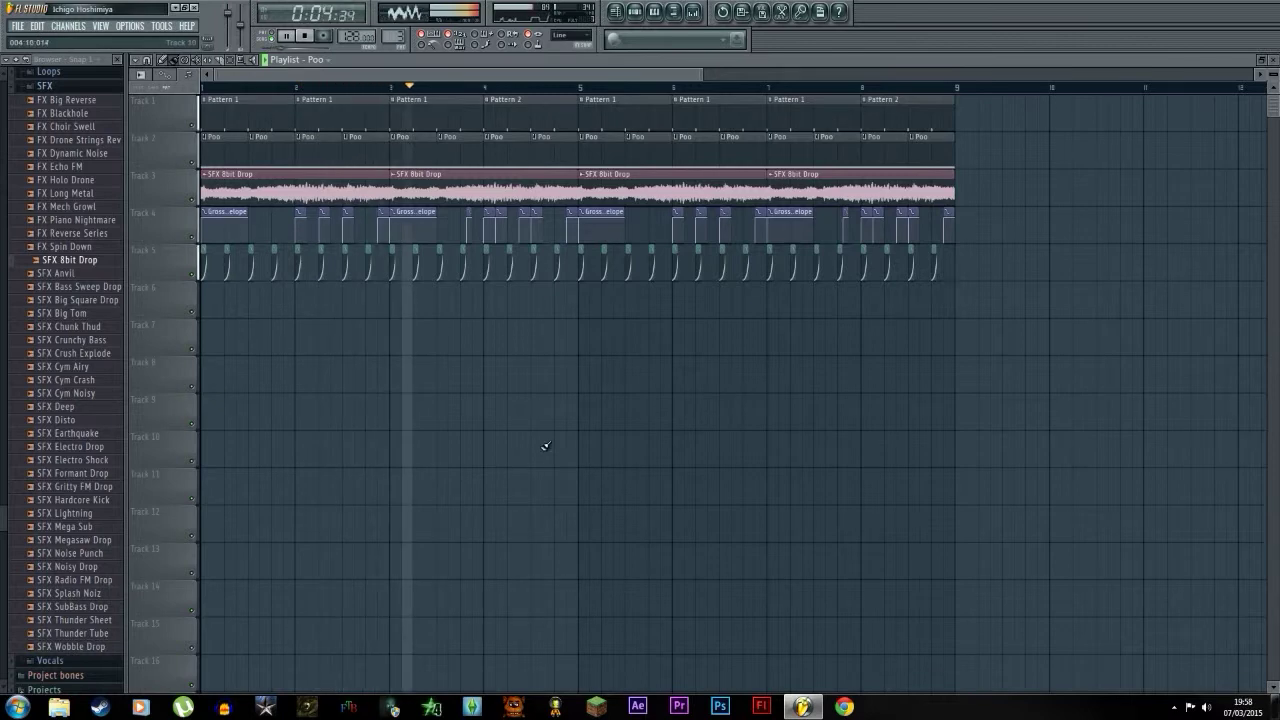
key(space)
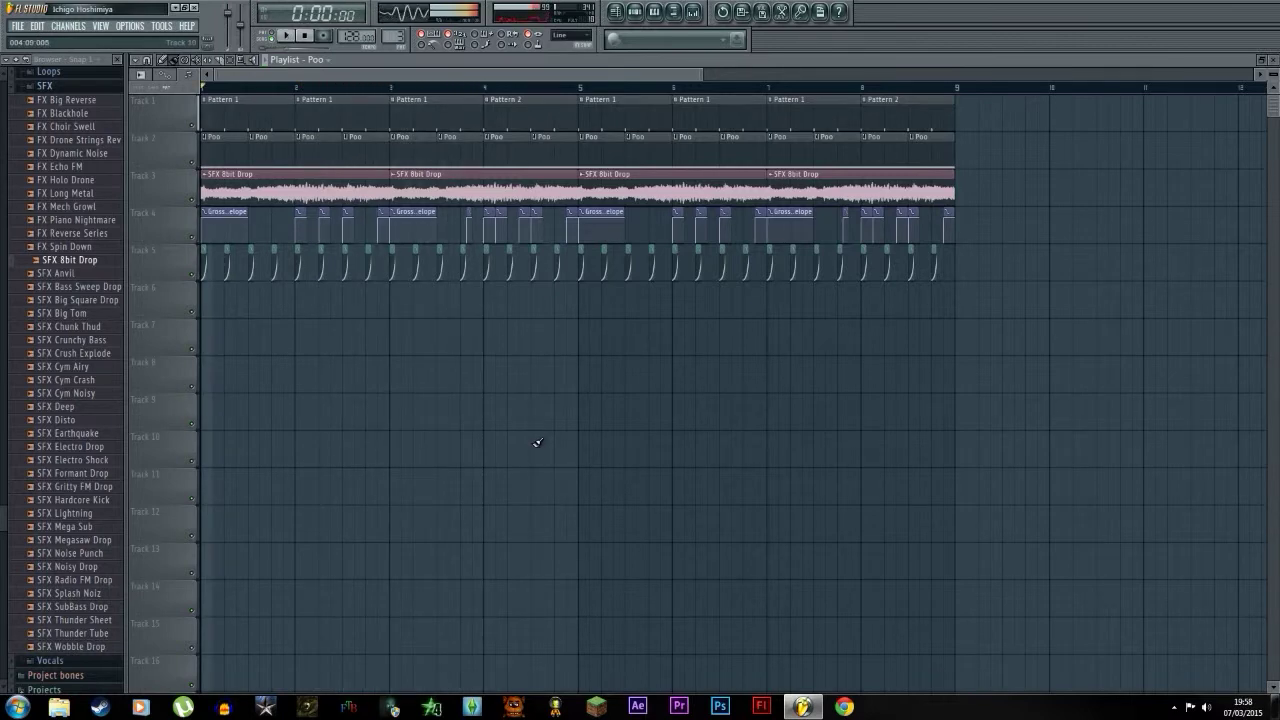